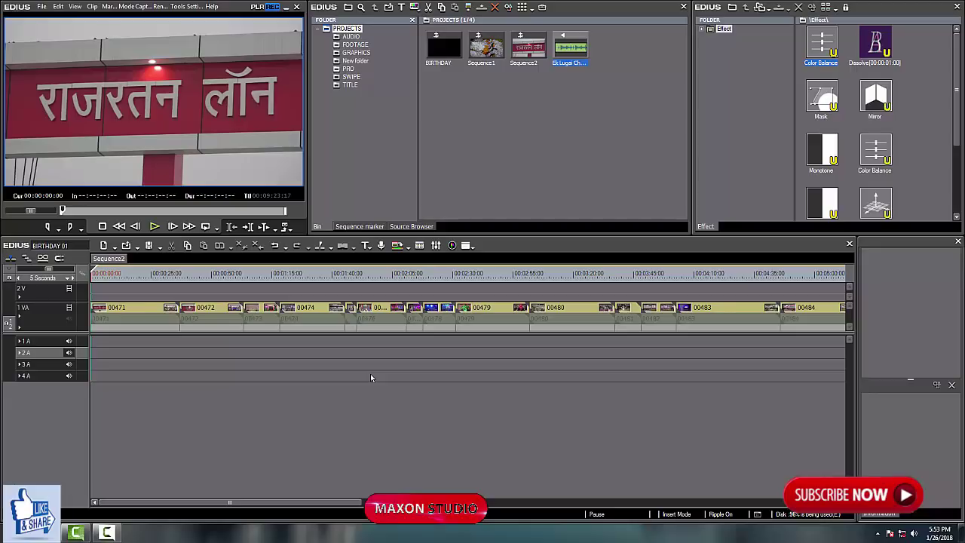
- Scrub through the whole of Sequence2 to review its clips and return to the start of the timeline
{"action": "left_click", "coordinate": [111, 275]}
{"action": "left_click_drag", "start_coordinate": [111, 275], "coordinate": [717, 302]}
{"action": "key", "text": "ctrl+0"}
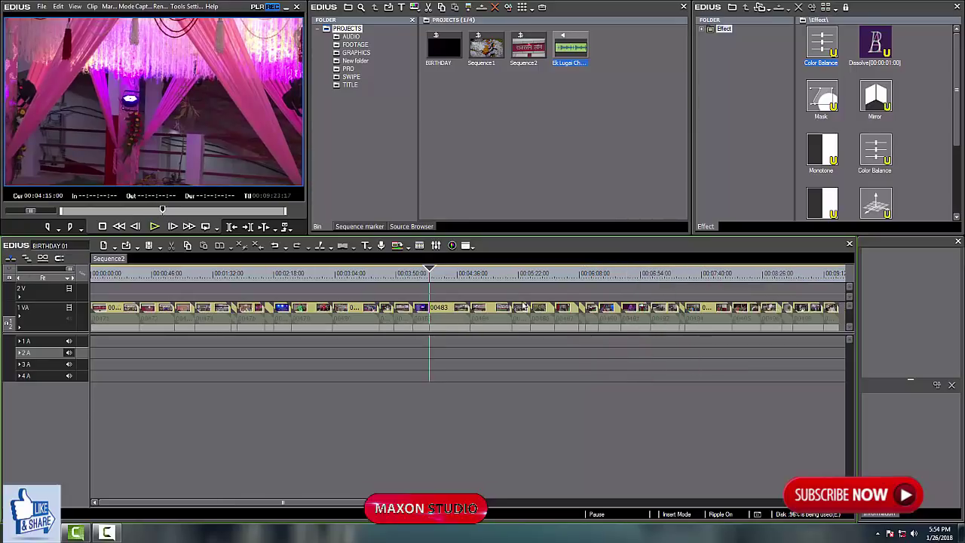
{"action": "left_click_drag", "start_coordinate": [450, 275], "coordinate": [495, 281]}
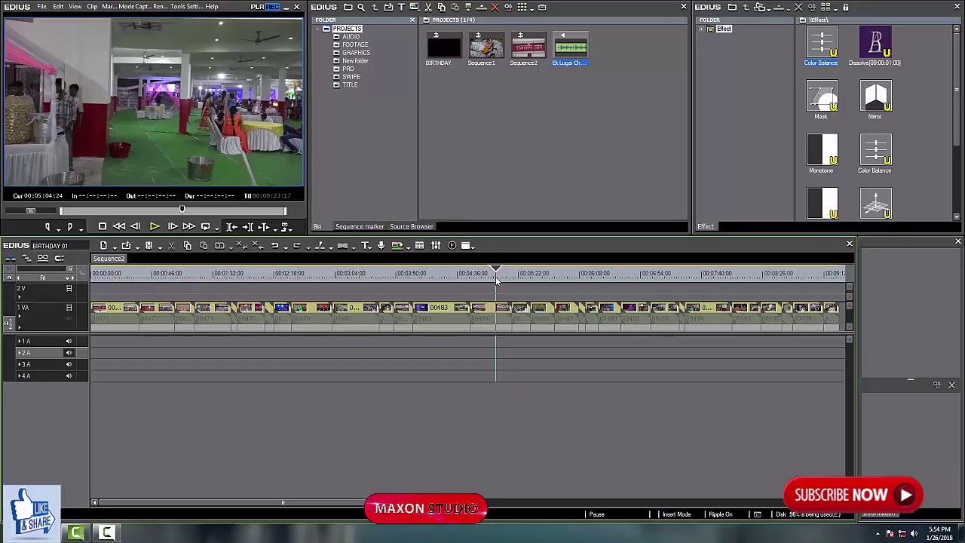
{"action": "left_click_drag", "start_coordinate": [495, 280], "coordinate": [739, 285]}
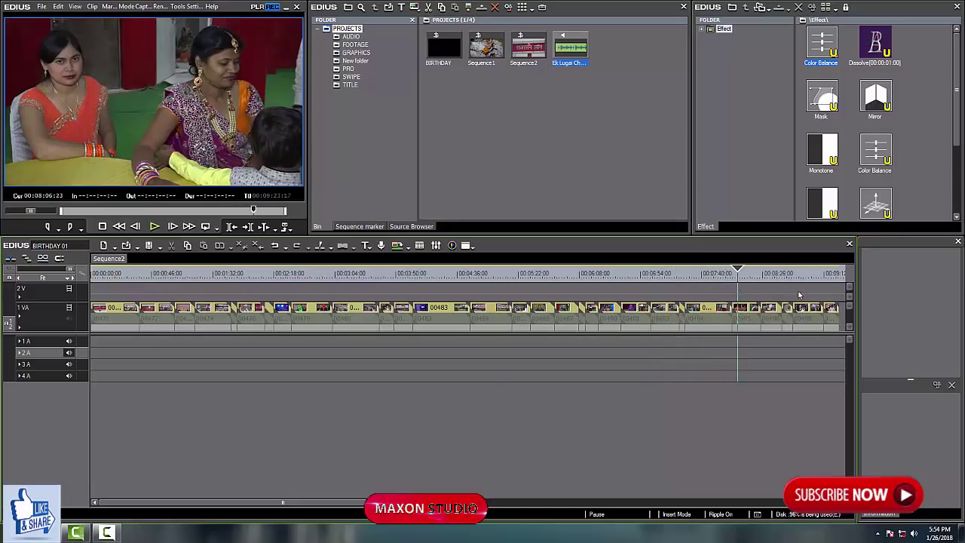
{"action": "scroll", "coordinate": [799, 294], "scroll_direction": "down", "scroll_amount": 5}
{"action": "left_click_drag", "start_coordinate": [425, 273], "coordinate": [480, 281]}
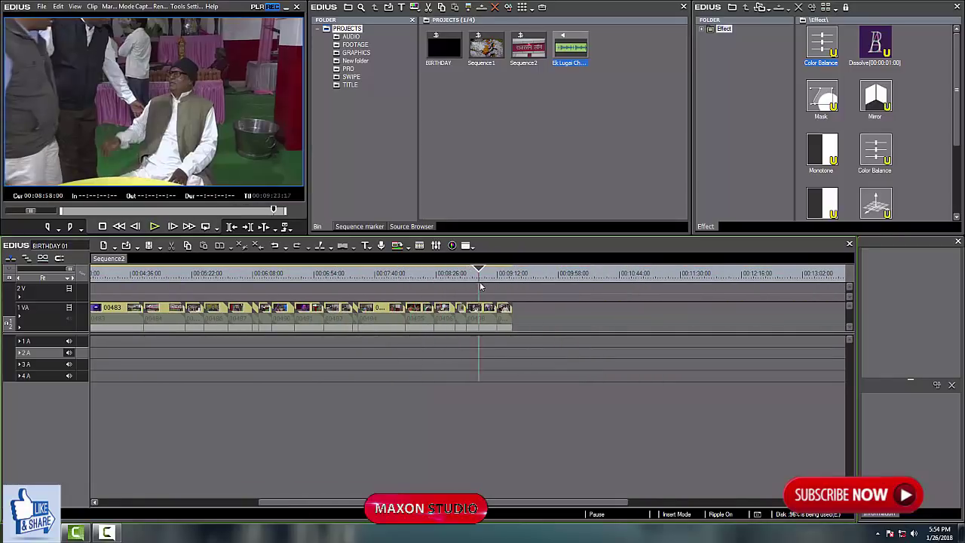
{"action": "key", "text": "Home"}
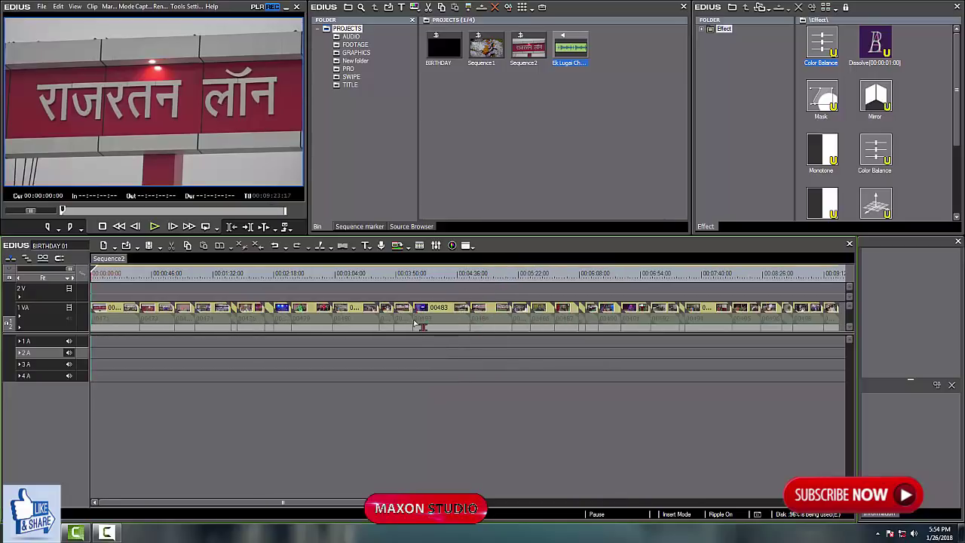
- Set the playback speed of all video clips in the sequence to 80% without changing their duration on the timeline
{"action": "scroll", "coordinate": [417, 327], "scroll_direction": "down", "scroll_amount": 1}
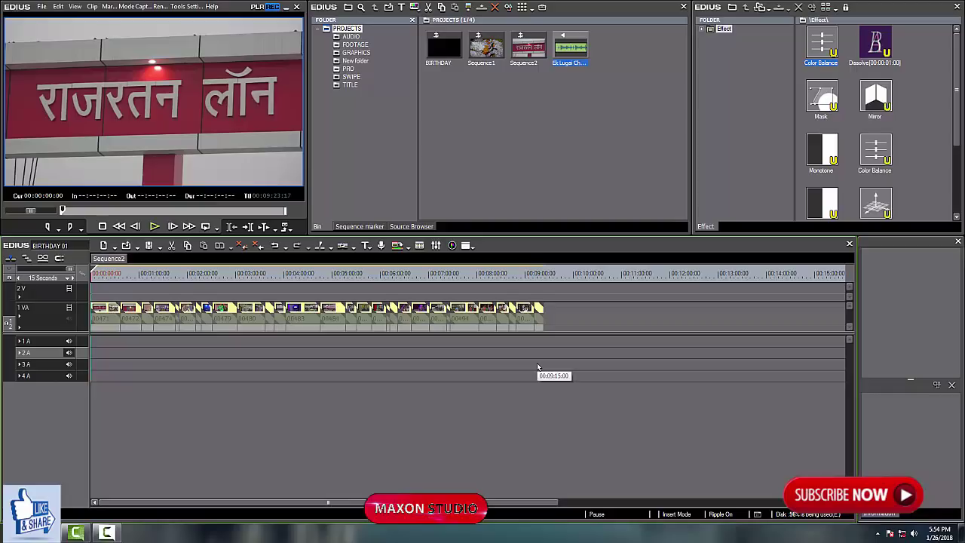
{"action": "key", "text": "alt+e"}
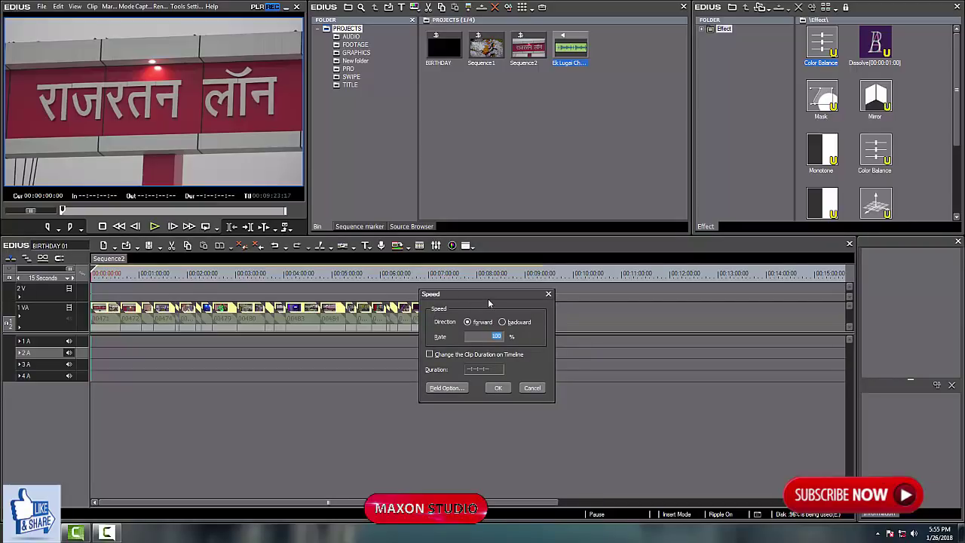
{"action": "type", "text": "80"}
{"action": "key", "text": "Return"}
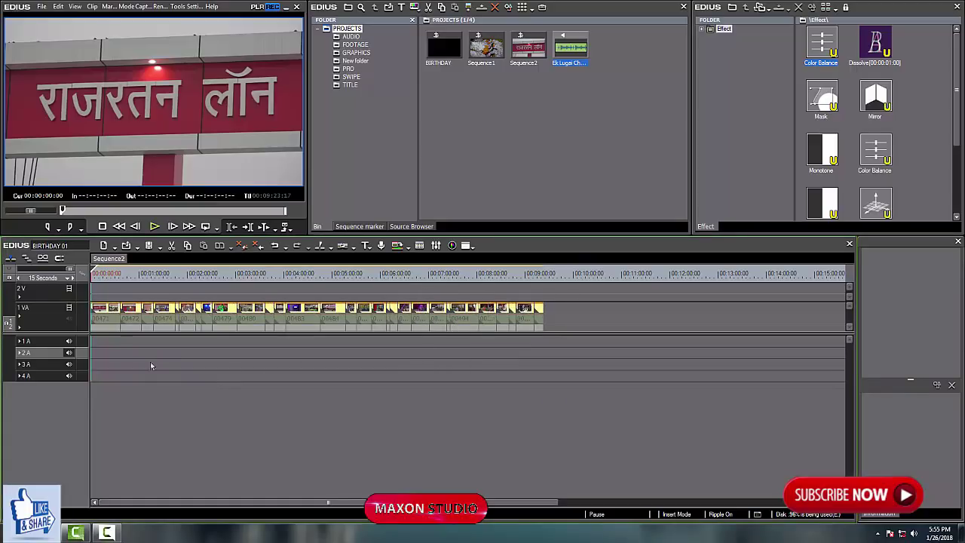
- Place the song Ek Lugai Chahiye at the start of audio track 2A and expand the track to show its waveform
{"action": "scroll", "coordinate": [150, 366], "scroll_direction": "up", "scroll_amount": 2}
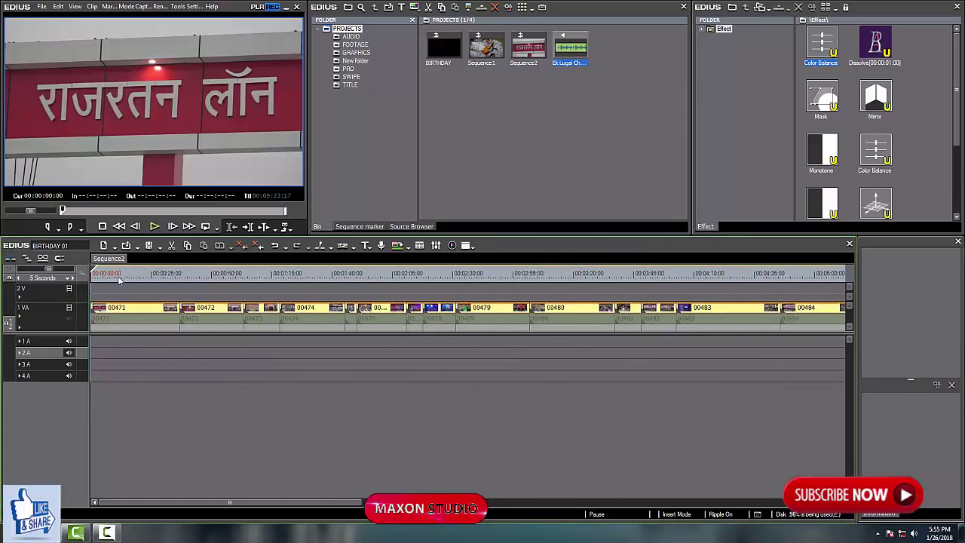
{"action": "left_click_drag", "start_coordinate": [105, 275], "coordinate": [164, 282]}
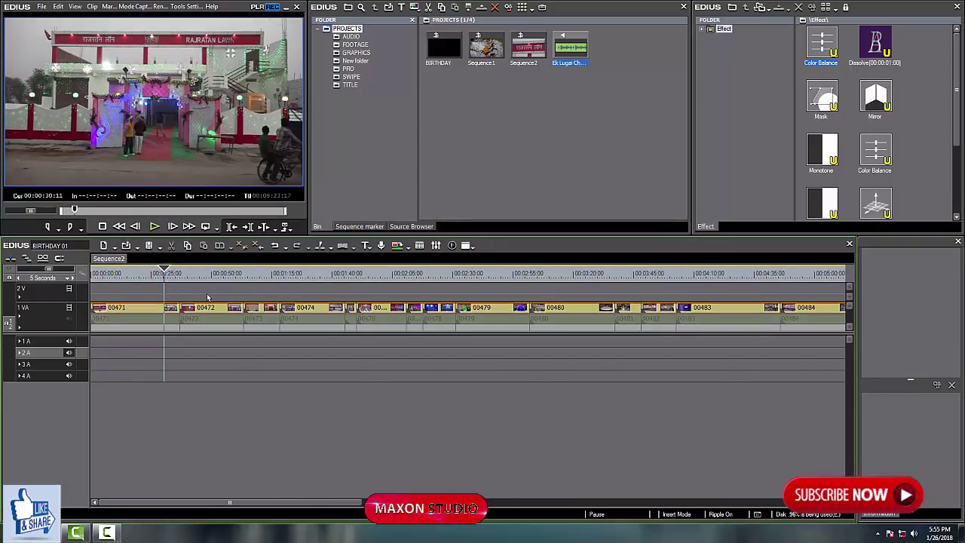
{"action": "left_click_drag", "start_coordinate": [428, 348], "coordinate": [92, 355]}
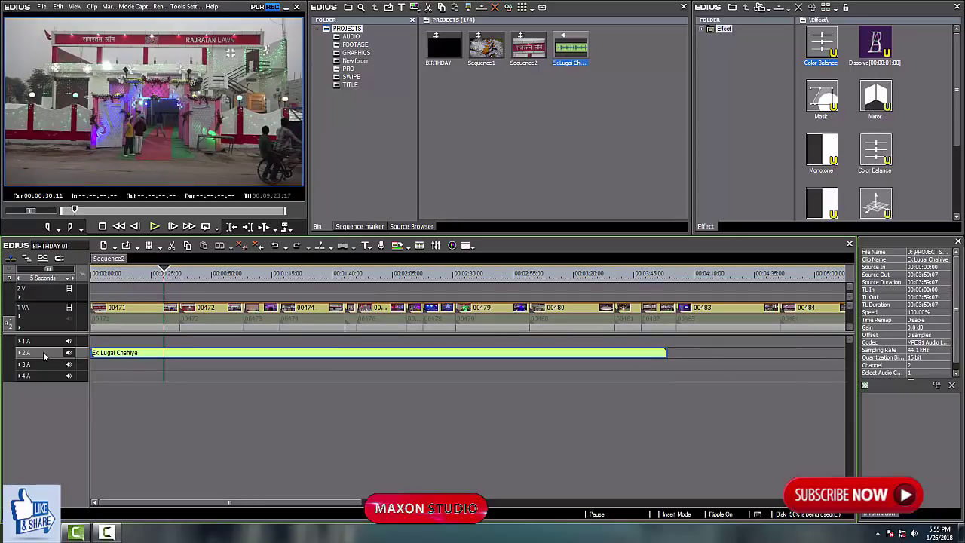
{"action": "key", "text": "alt+s"}
{"action": "left_click_drag", "start_coordinate": [161, 277], "coordinate": [68, 293]}
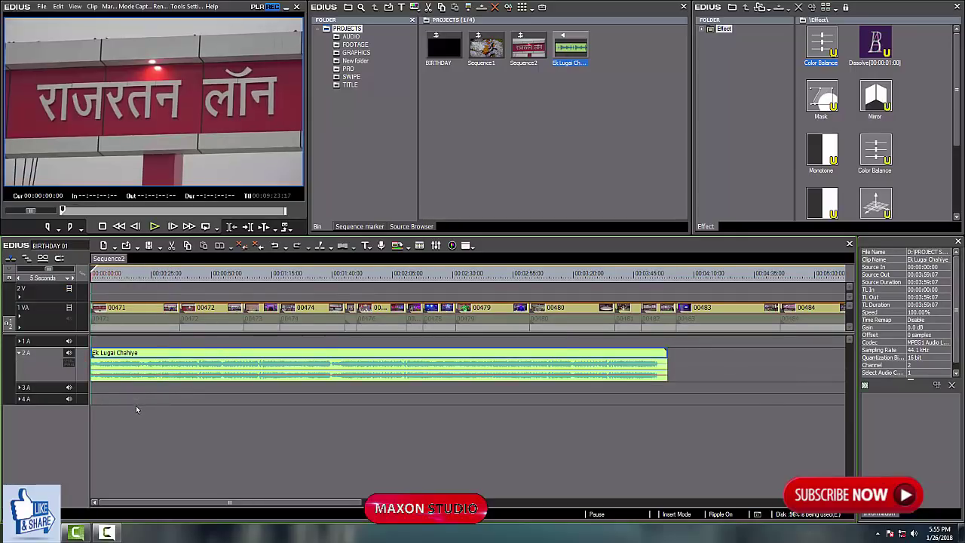
{"action": "scroll", "coordinate": [139, 397], "scroll_direction": "up", "scroll_amount": 2}
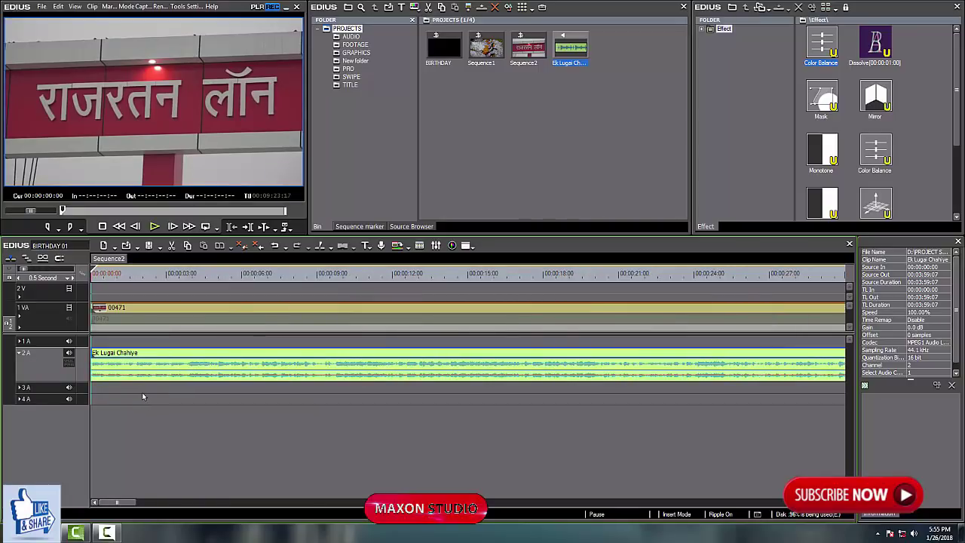
{"action": "scroll", "coordinate": [168, 368], "scroll_direction": "down", "scroll_amount": 1}
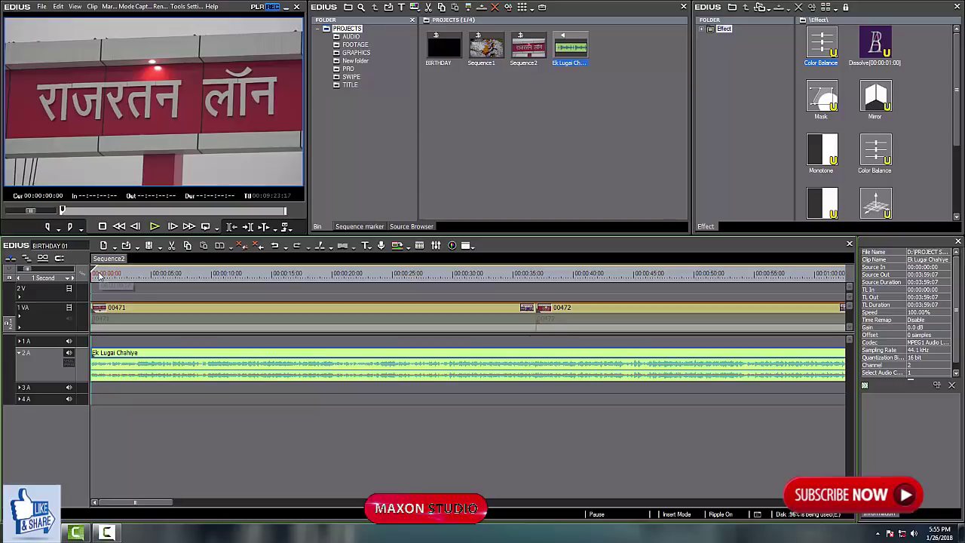
- Listen to the opening of the song and place a sequence marker at 00:00:00:10
{"action": "key", "text": "space"}
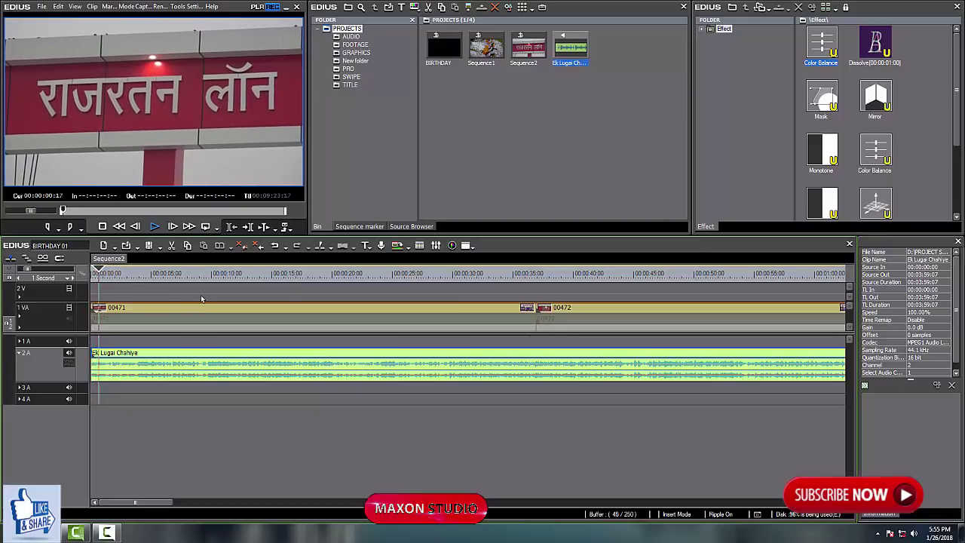
{"action": "left_click_drag", "start_coordinate": [108, 274], "coordinate": [91, 276]}
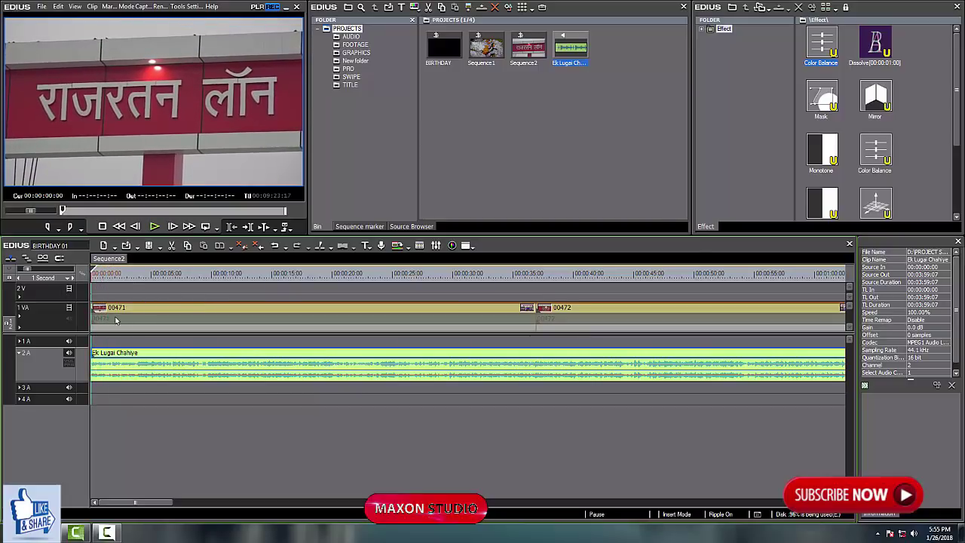
{"action": "scroll", "coordinate": [107, 315], "scroll_direction": "up", "scroll_amount": 4}
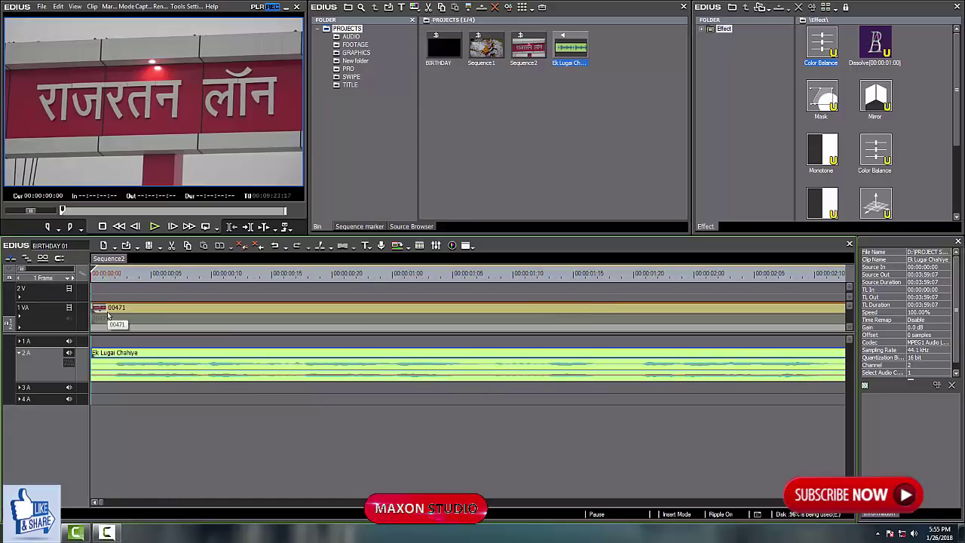
{"action": "key", "text": "space"}
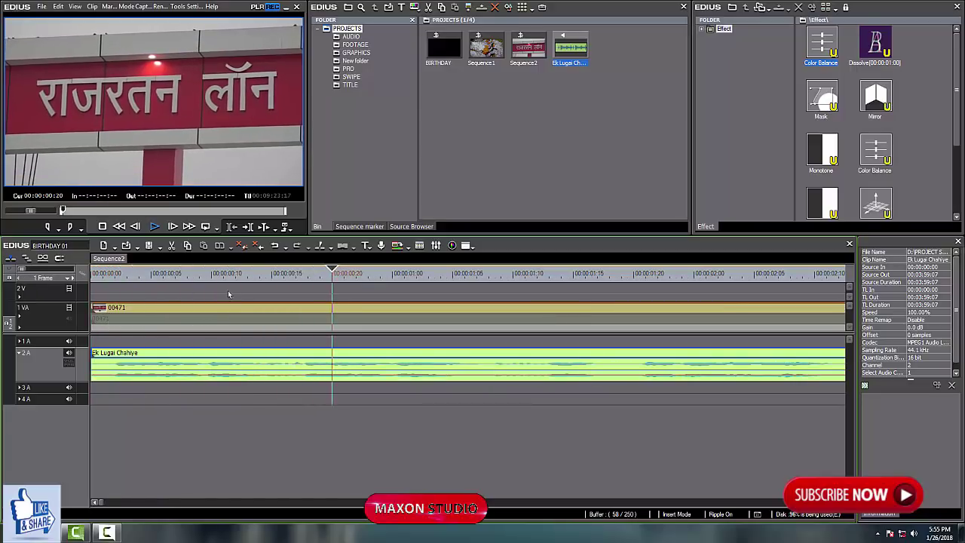
{"action": "key", "text": "Home"}
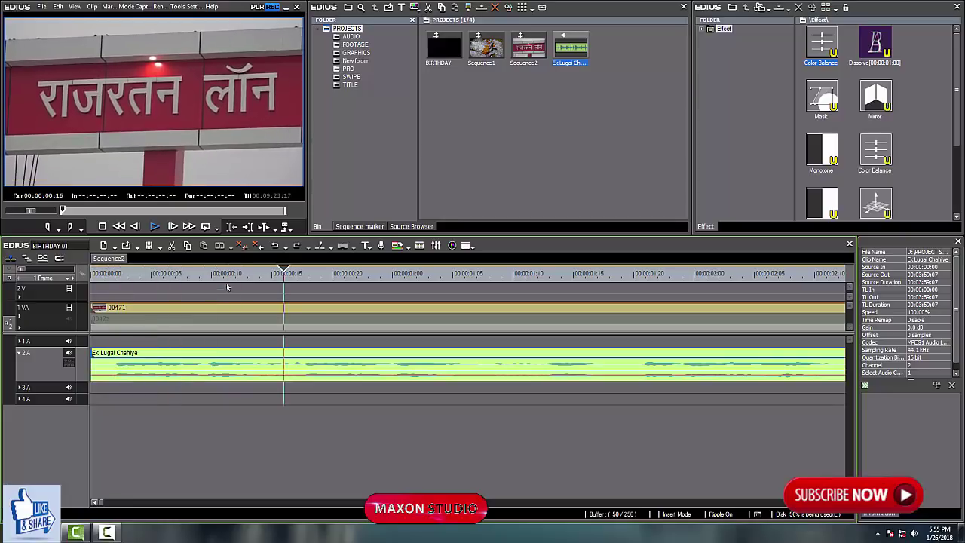
{"action": "left_click", "coordinate": [216, 274]}
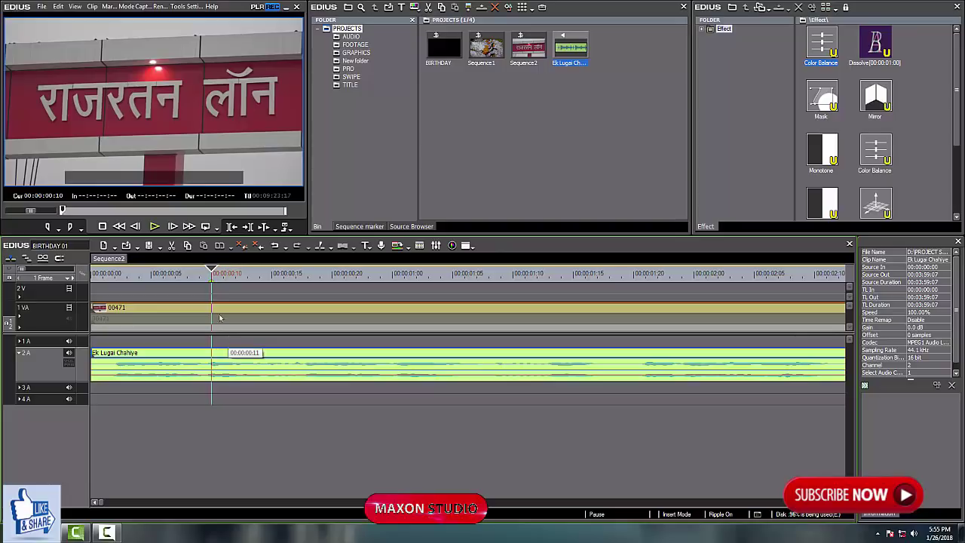
{"action": "key", "text": "Home"}
{"action": "left_click", "coordinate": [189, 286]}
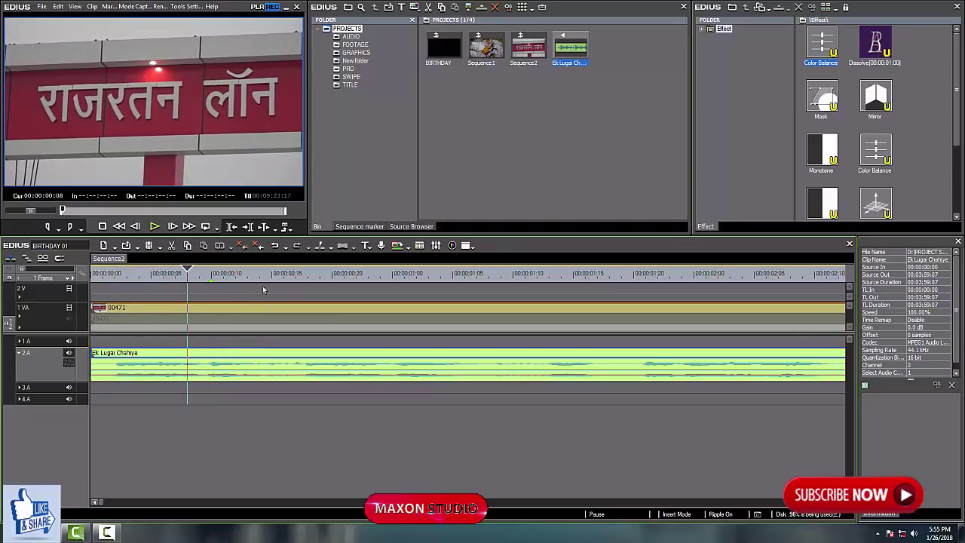
- Replay the song's opening several times and place a sequence marker on the beat at 00:00:00:18
{"action": "key", "text": "space"}
{"action": "key", "text": "space"}
{"action": "key", "text": "Home"}
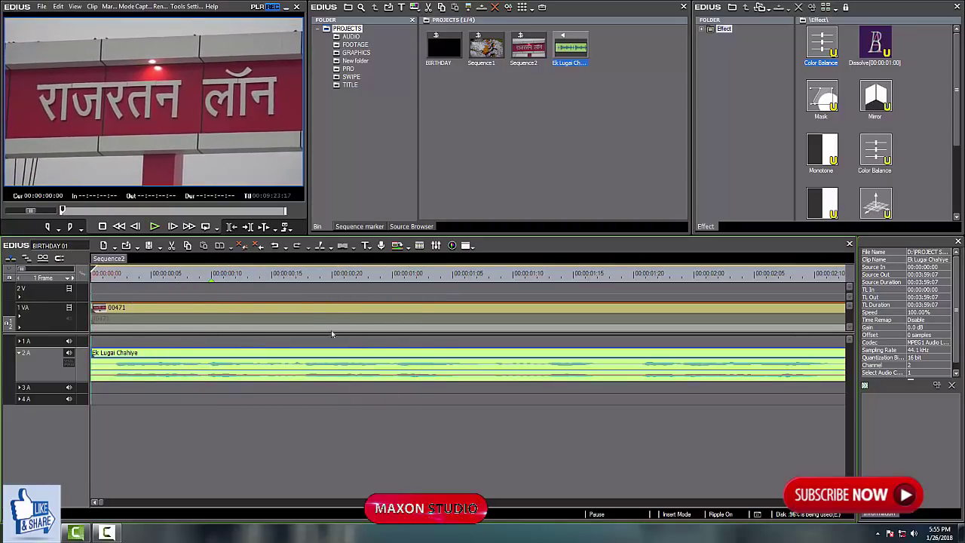
{"action": "key", "text": "space"}
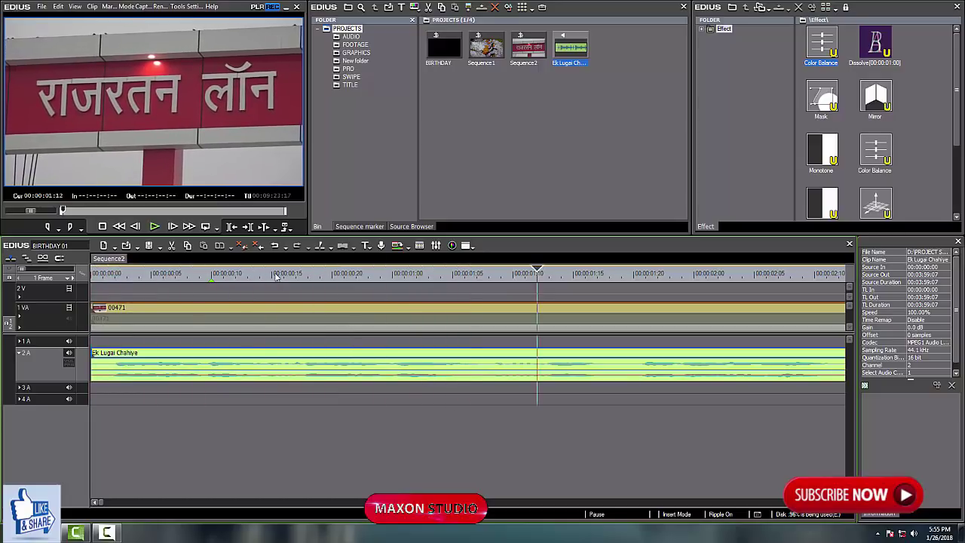
{"action": "key", "text": "Home"}
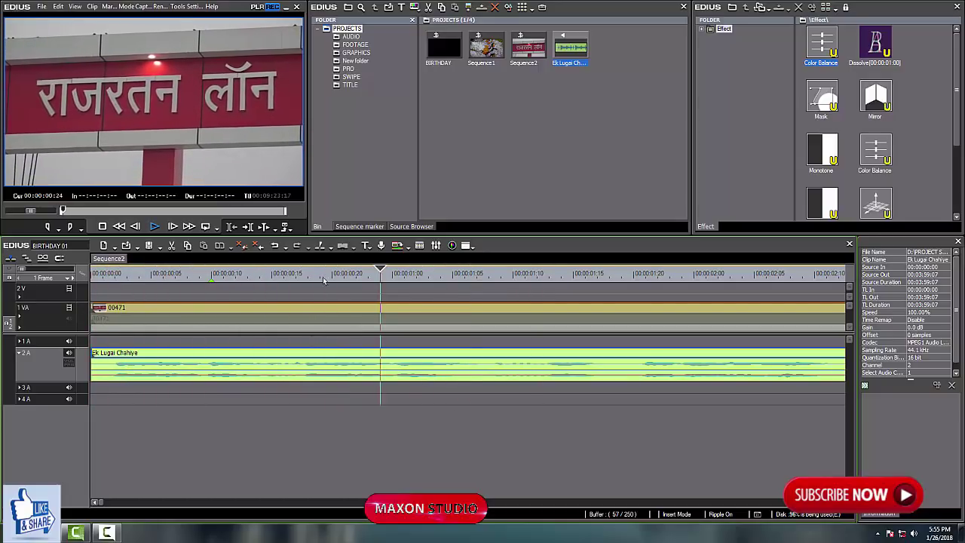
{"action": "key", "text": "Home"}
{"action": "key", "text": "space"}
{"action": "key", "text": "Home"}
{"action": "key", "text": "space"}
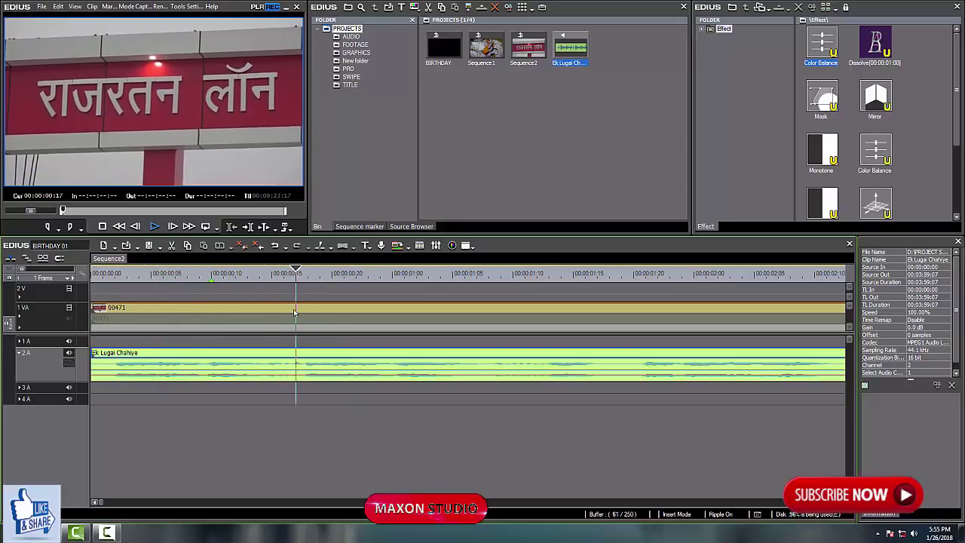
{"action": "left_click", "coordinate": [297, 276]}
{"action": "left_click", "coordinate": [311, 301]}
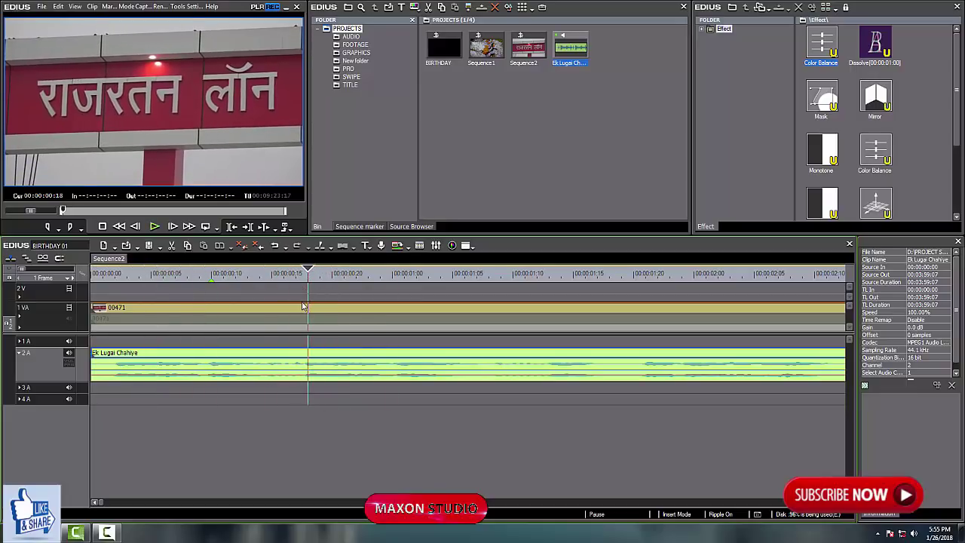
- Try splitting the song at 00:00:00:10, undo the split and remove the marker there
{"action": "left_click", "coordinate": [212, 309]}
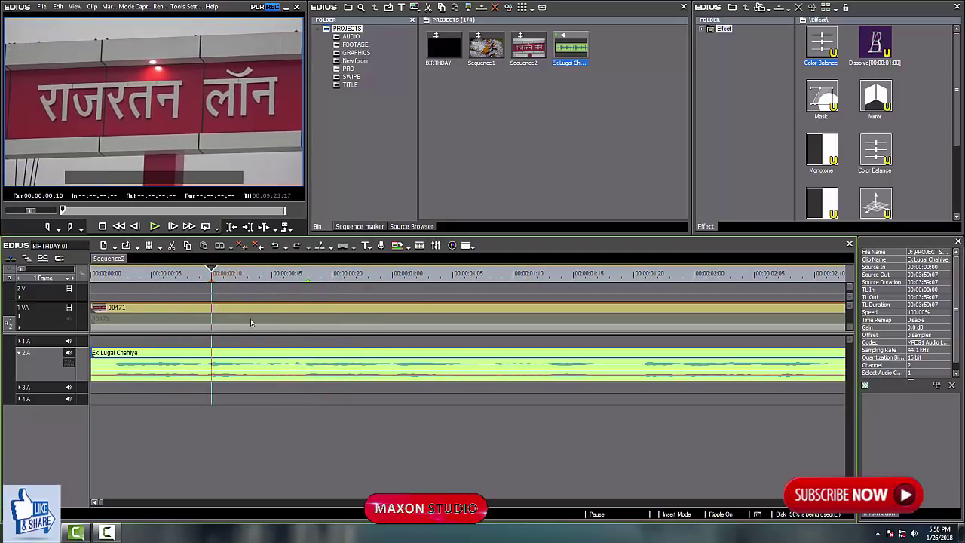
{"action": "key", "text": "c"}
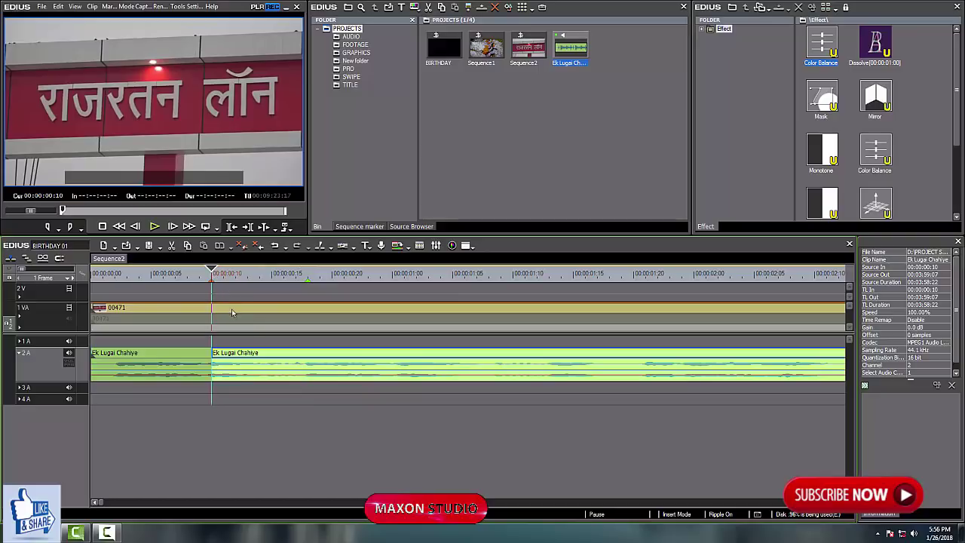
{"action": "key", "text": "ctrl+z"}
- Play the song from the start and place a sequence marker on the next beat at 00:00:01:13
{"action": "key", "text": "Home"}
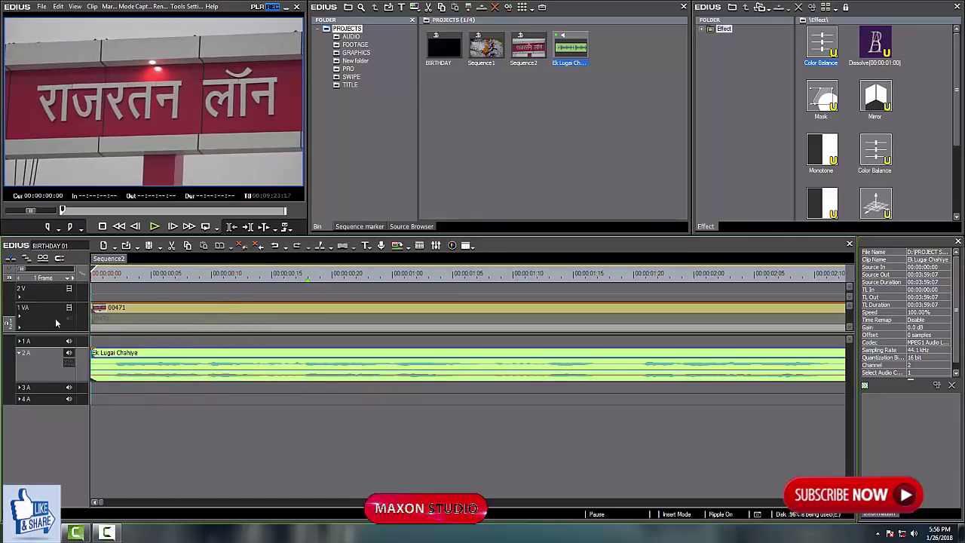
{"action": "key", "text": "space"}
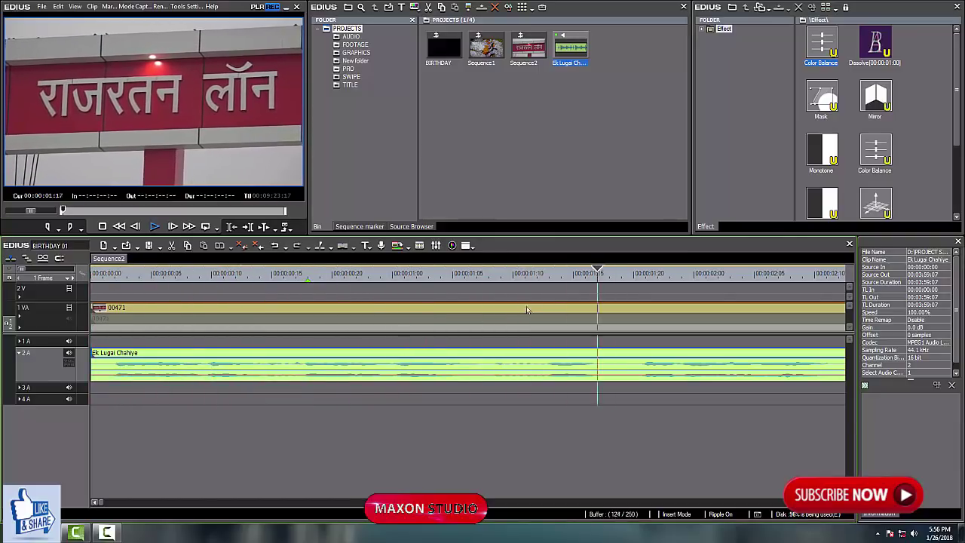
{"action": "left_click", "coordinate": [536, 295]}
{"action": "left_click", "coordinate": [465, 311]}
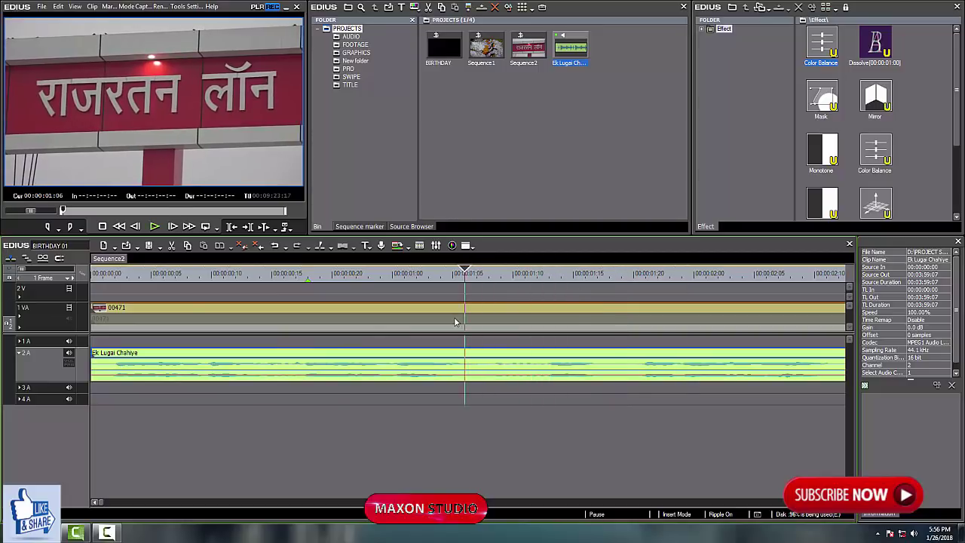
{"action": "key", "text": "space"}
{"action": "left_click", "coordinate": [546, 300]}
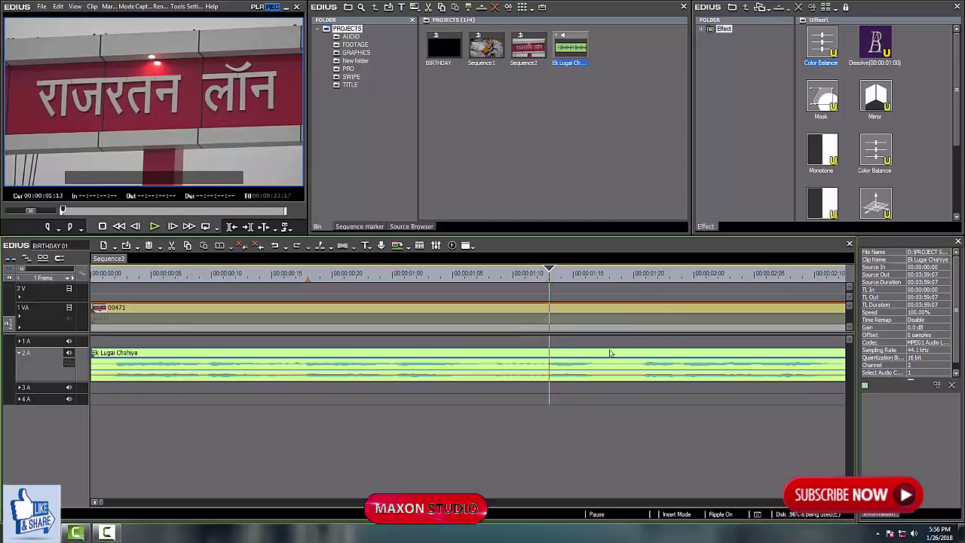
- Replay the song past 00:00:01:13 and place a sequence marker on the next beat at 00:00:02:14
{"action": "scroll", "coordinate": [384, 354], "scroll_direction": "right", "scroll_amount": 3}
{"action": "scroll", "coordinate": [385, 355], "scroll_direction": "right", "scroll_amount": 3}
{"action": "key", "text": "space"}
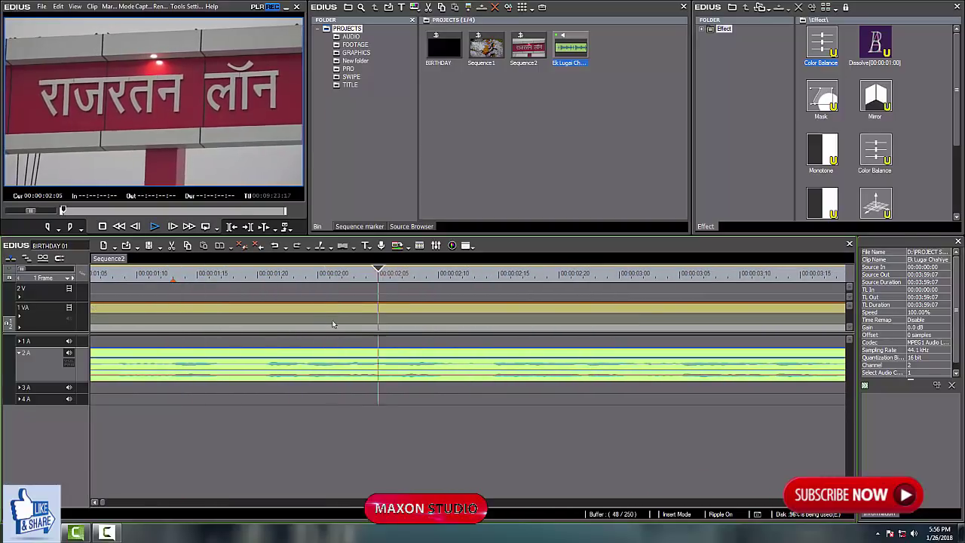
{"action": "left_click_drag", "start_coordinate": [296, 273], "coordinate": [136, 297]}
{"action": "key", "text": "space"}
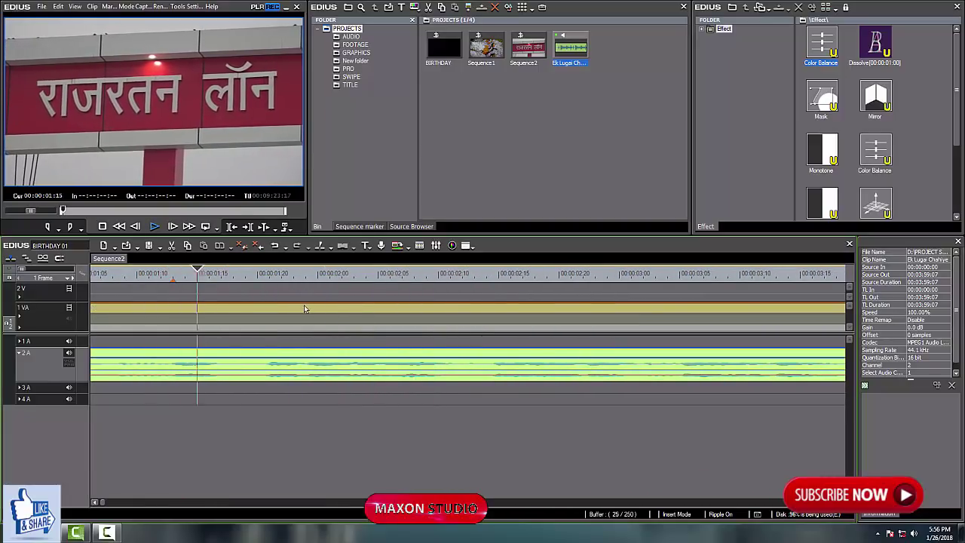
{"action": "key", "text": "space"}
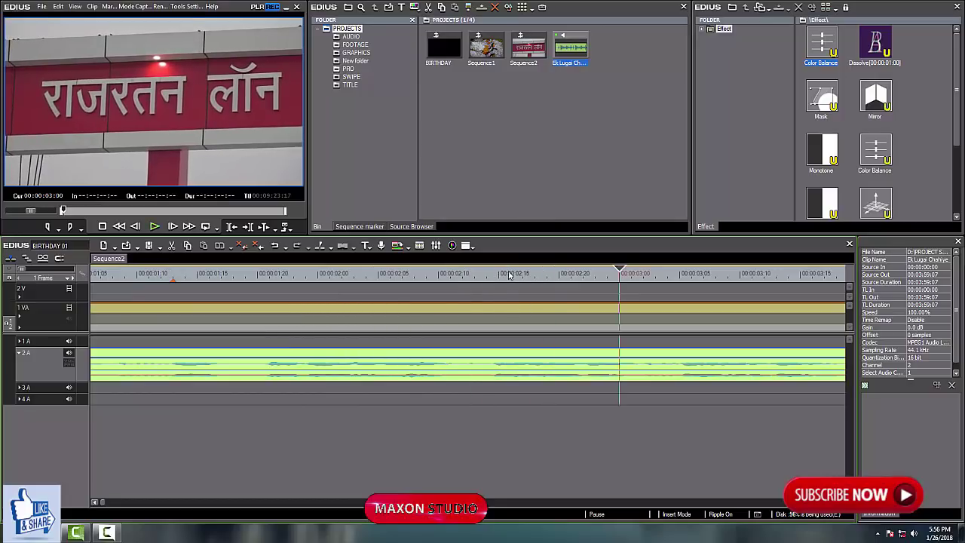
{"action": "left_click", "coordinate": [486, 293]}
{"action": "left_click_drag", "start_coordinate": [628, 307], "coordinate": [323, 315]}
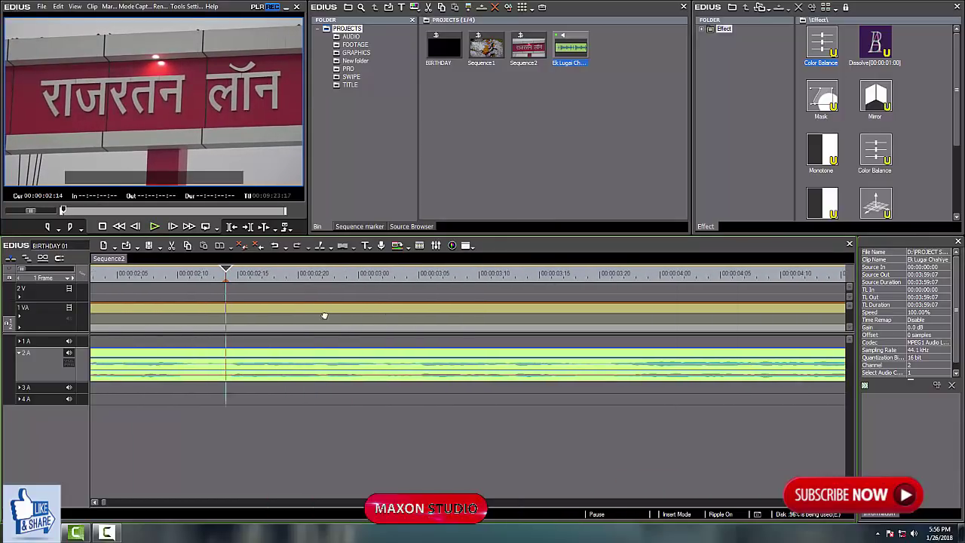
- Listen to the song past 00:00:02:14 and place a sequence marker on the following beat at 00:00:03:05
{"action": "scroll", "coordinate": [341, 323], "scroll_direction": "down", "scroll_amount": 1}
{"action": "key", "text": "space"}
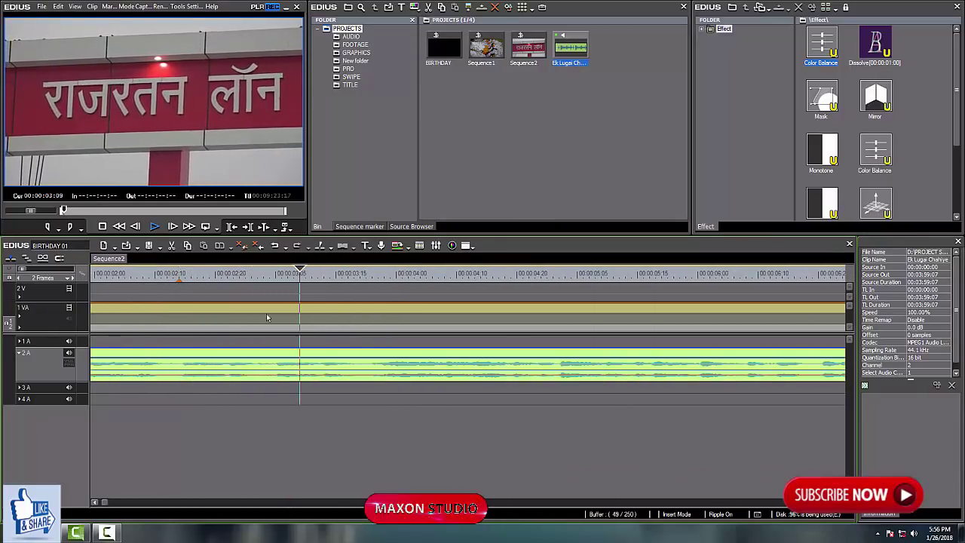
{"action": "left_click_drag", "start_coordinate": [295, 277], "coordinate": [136, 315]}
{"action": "key", "text": "space"}
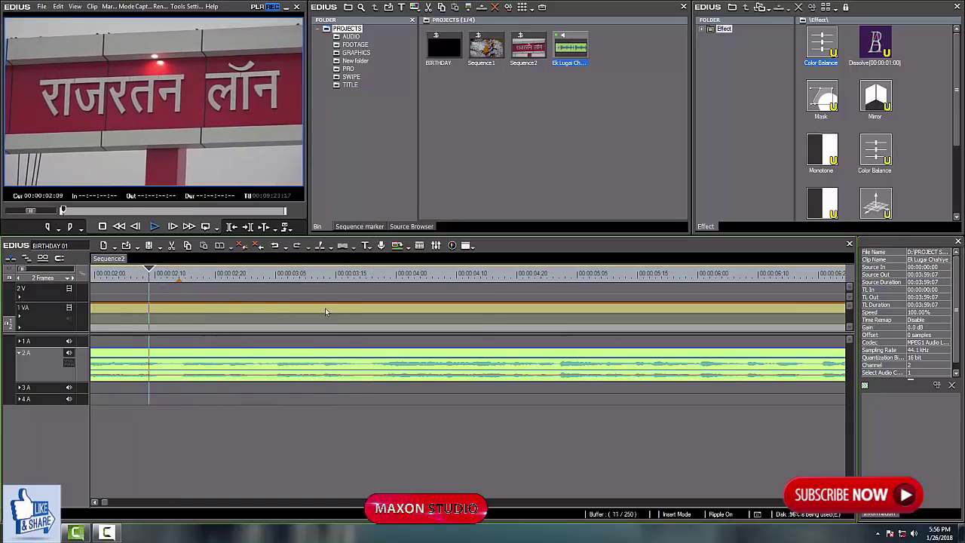
{"action": "key", "text": "space"}
{"action": "left_click_drag", "start_coordinate": [308, 275], "coordinate": [275, 307]}
- Try splitting the song at 00:00:03:21, undo the split and place a sequence marker there instead
{"action": "key", "text": "space"}
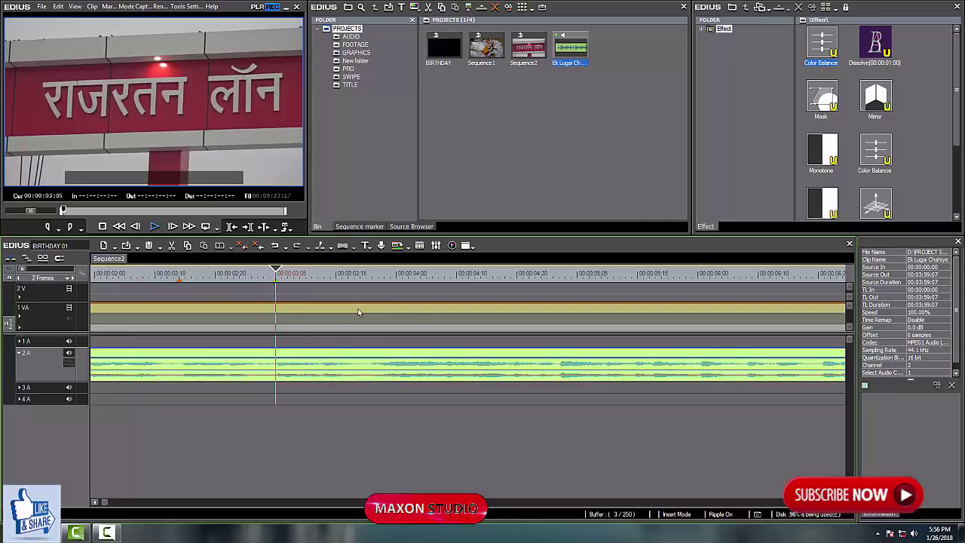
{"action": "left_click_drag", "start_coordinate": [397, 277], "coordinate": [372, 298]}
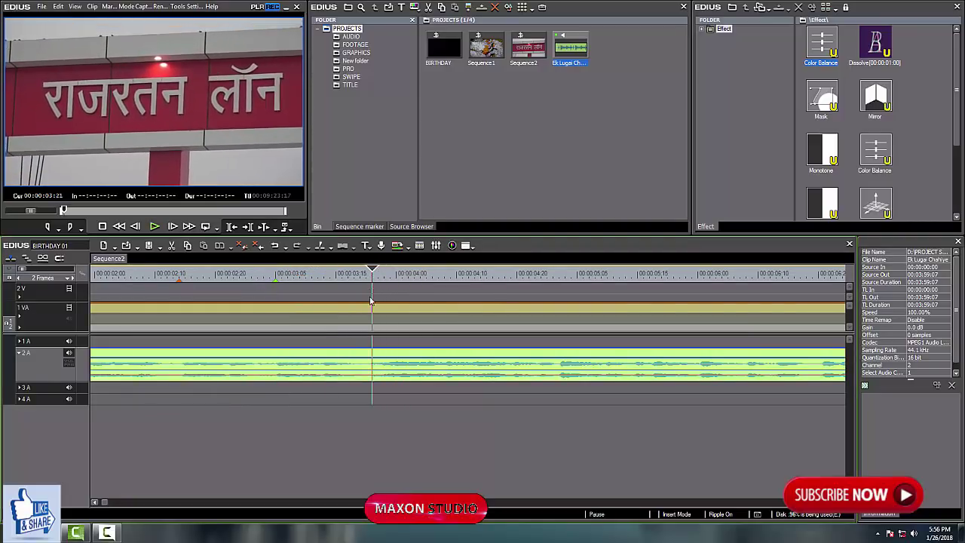
{"action": "key", "text": "c"}
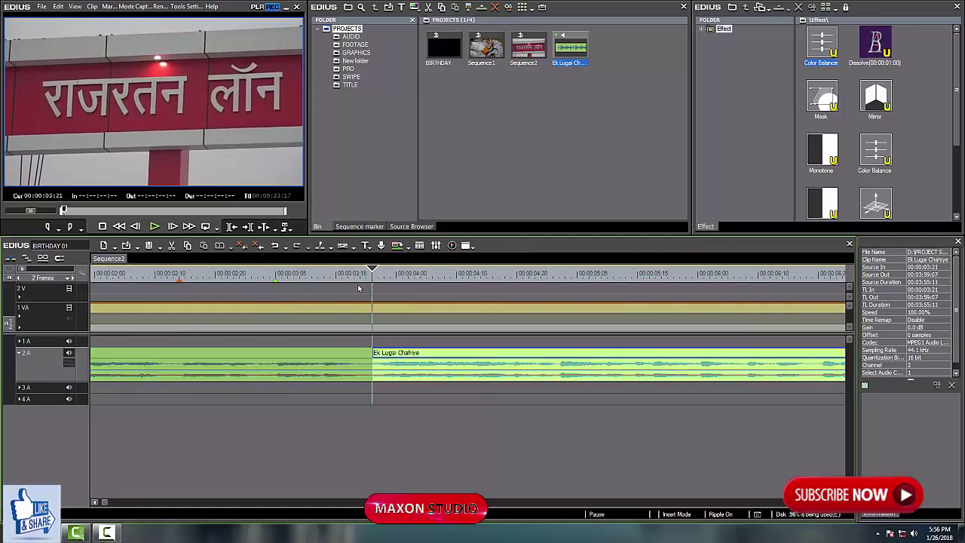
{"action": "key", "text": "ctrl+z"}
{"action": "key", "text": "v"}
- Replay the song around the marker at 00:00:03:21 several times to check it against the beat
{"action": "left_click_drag", "start_coordinate": [354, 278], "coordinate": [240, 307]}
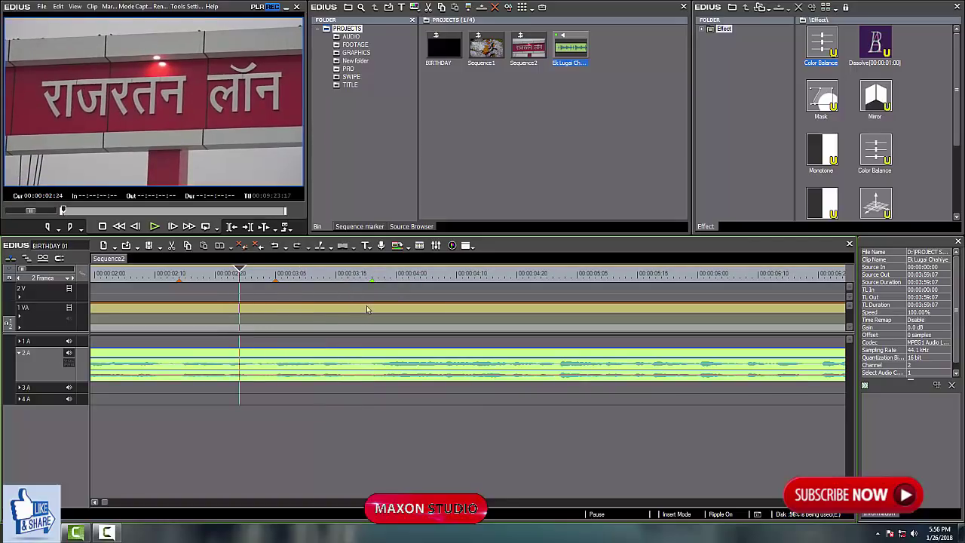
{"action": "key", "text": "space"}
{"action": "key", "text": "space"}
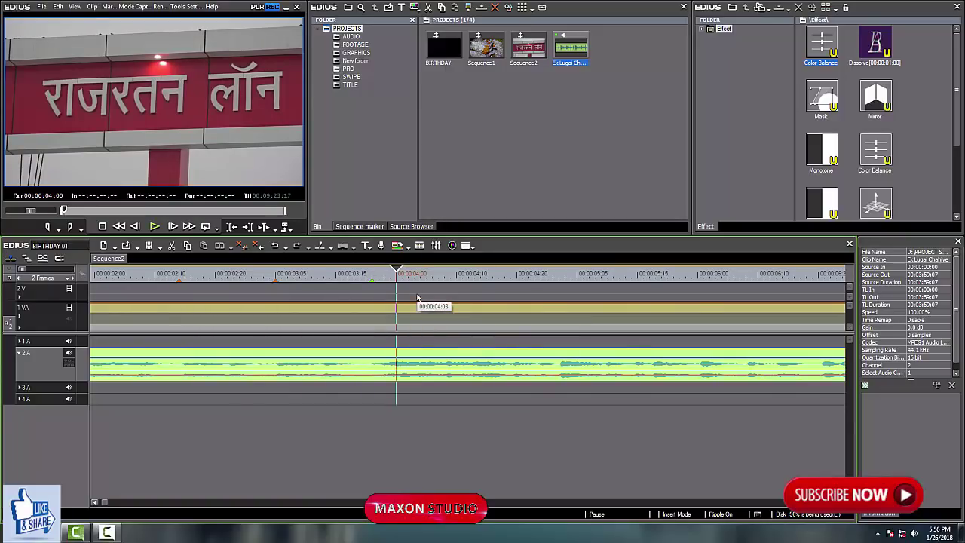
{"action": "left_click_drag", "start_coordinate": [344, 277], "coordinate": [317, 303]}
{"action": "key", "text": "space"}
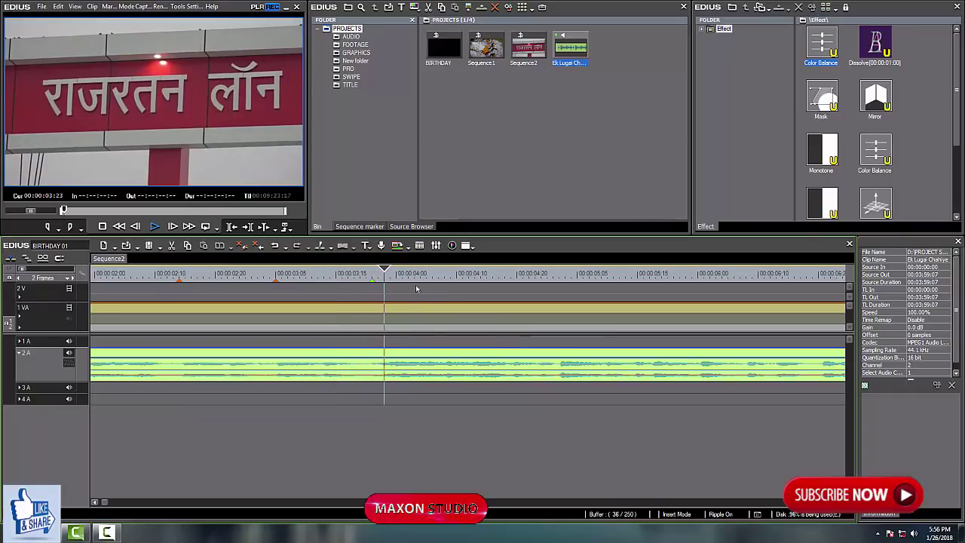
{"action": "key", "text": "space"}
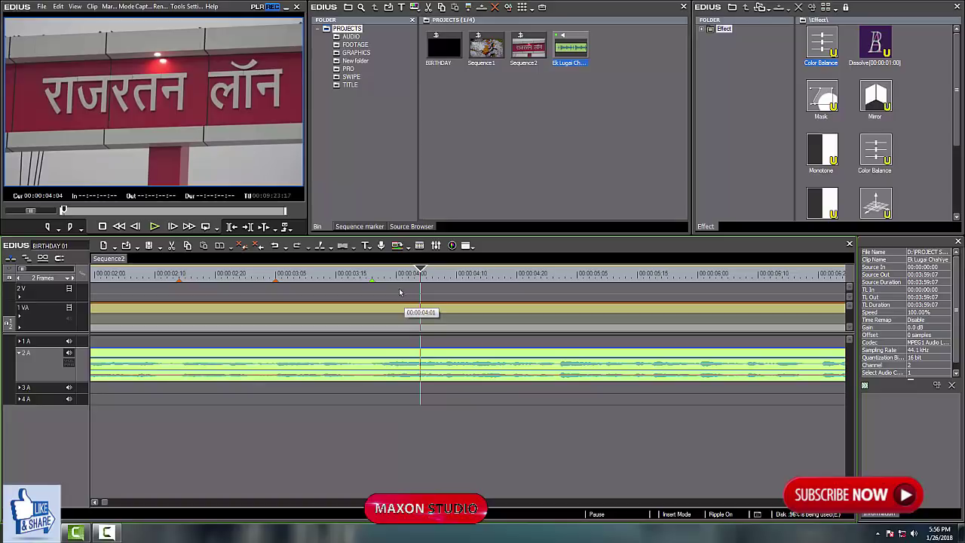
{"action": "left_click_drag", "start_coordinate": [403, 278], "coordinate": [281, 302]}
{"action": "key", "text": "space"}
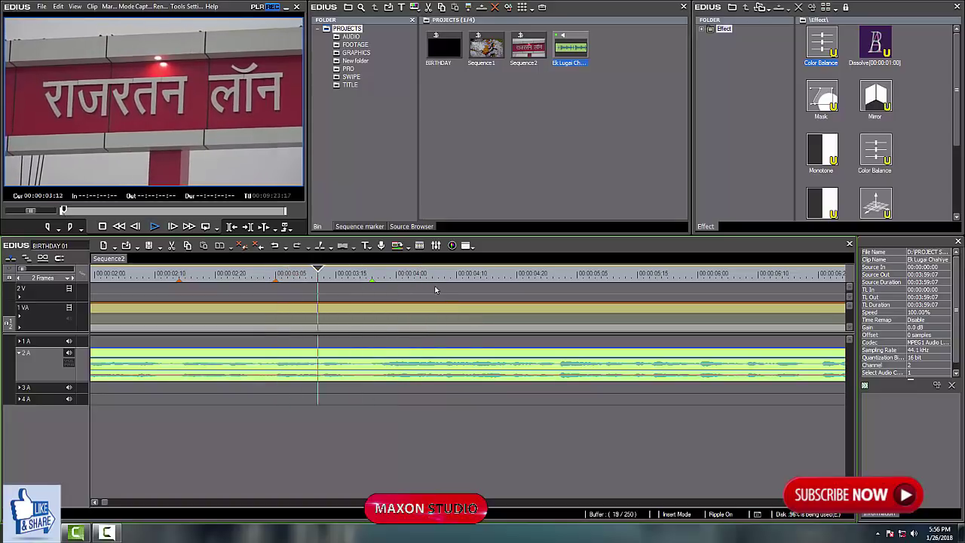
{"action": "key", "text": "space"}
{"action": "scroll", "coordinate": [434, 294], "scroll_direction": "down", "scroll_amount": 1}
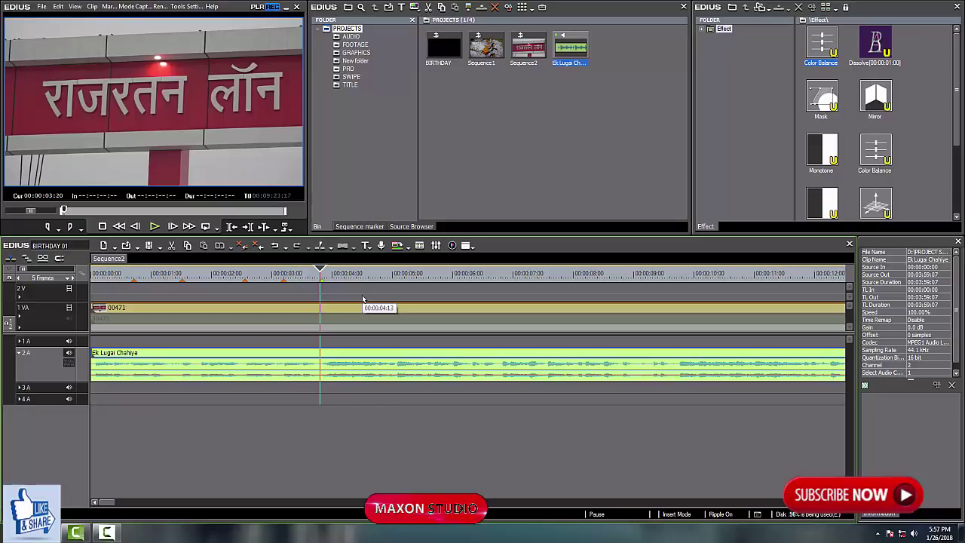
{"action": "right_click", "coordinate": [520, 107]}
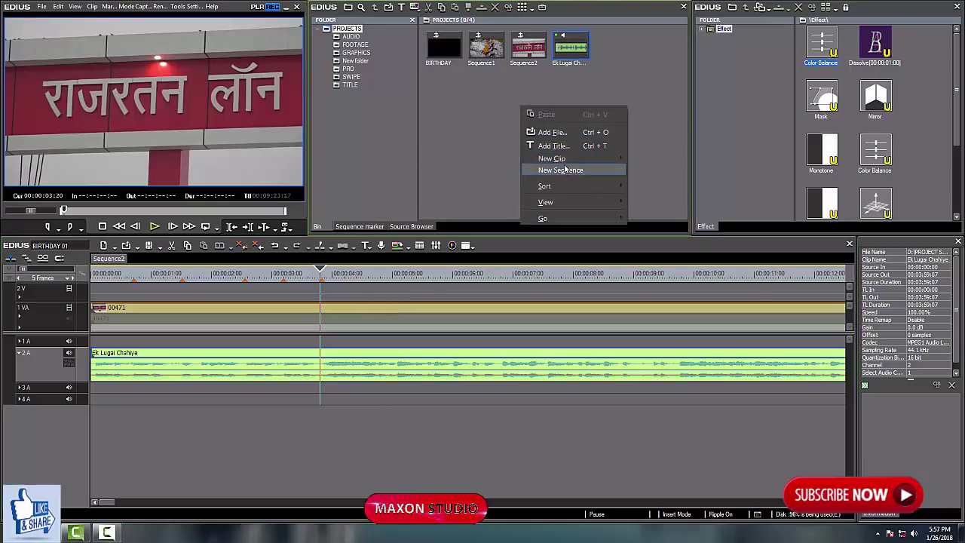
{"action": "mouse_move", "coordinate": [561, 159]}
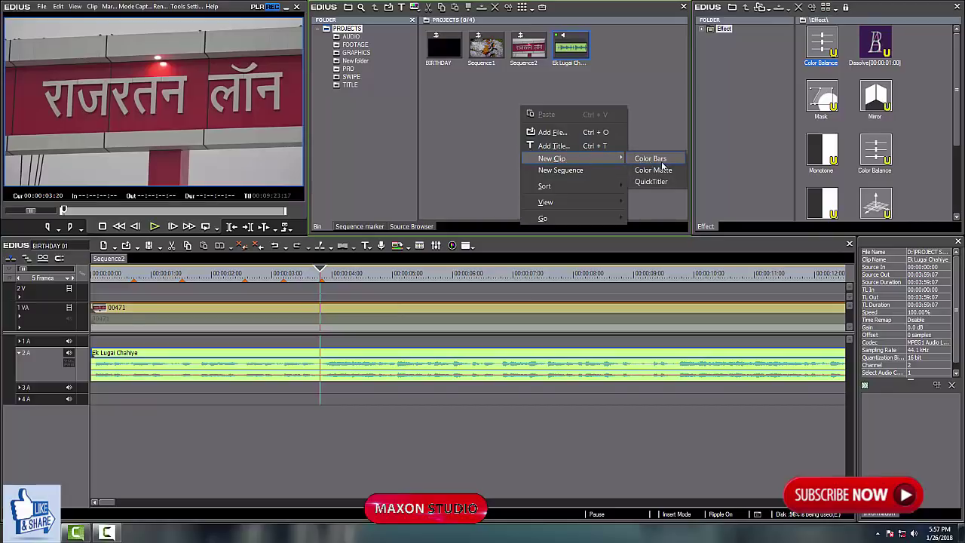
{"action": "right_click", "coordinate": [468, 145]}
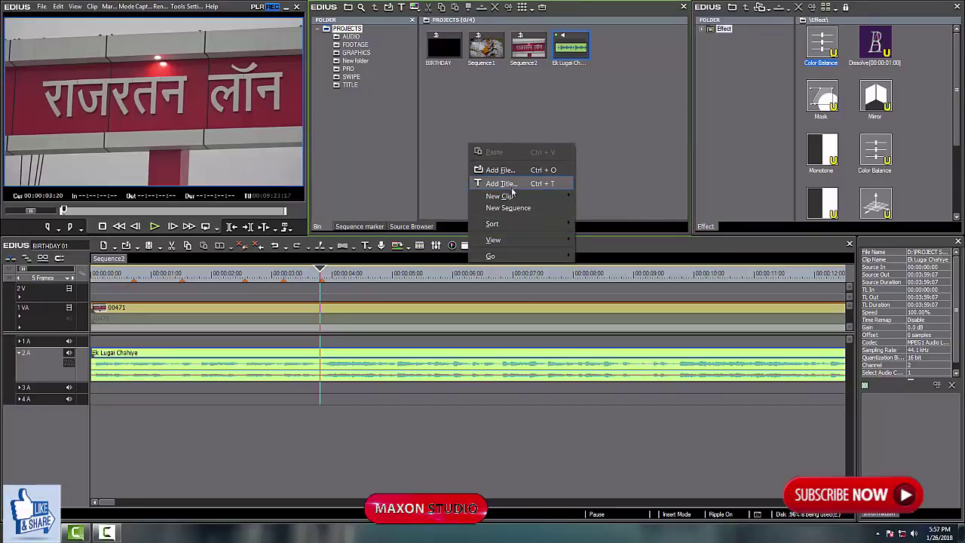
{"action": "left_click", "coordinate": [441, 174]}
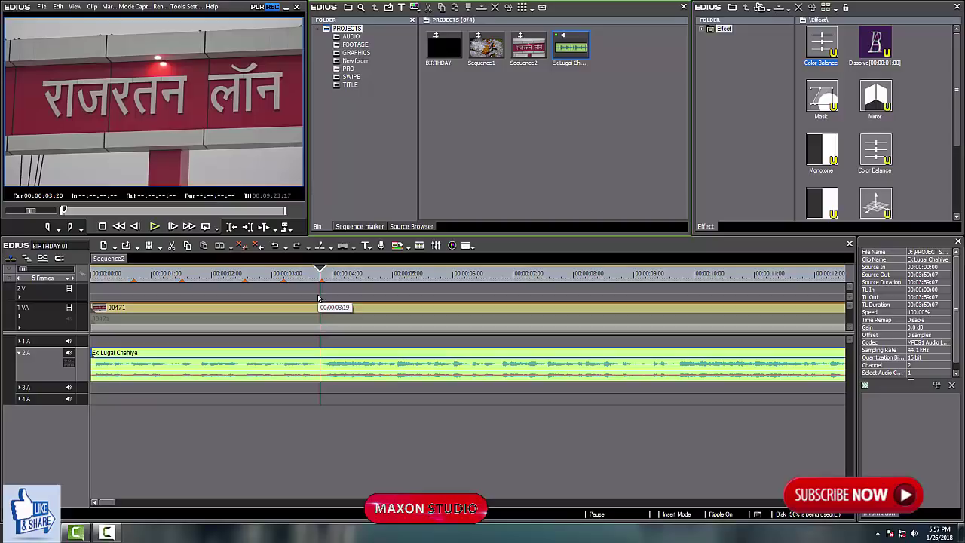
- Select video clip 00471 and replay the song several times from just before the last marker
{"action": "left_click", "coordinate": [211, 314]}
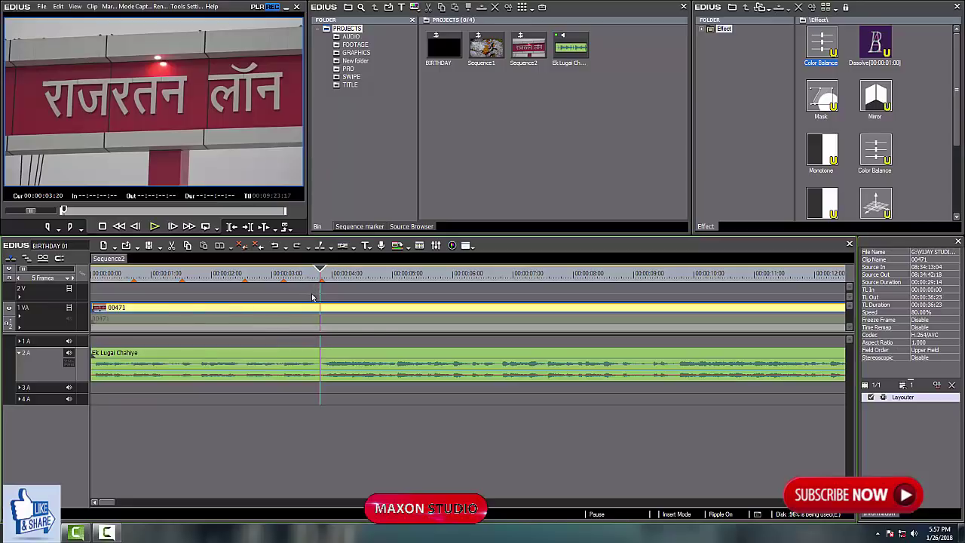
{"action": "left_click_drag", "start_coordinate": [322, 283], "coordinate": [283, 292]}
{"action": "key", "text": "space"}
{"action": "scroll", "coordinate": [382, 298], "scroll_direction": "up", "scroll_amount": 1}
{"action": "key", "text": "space"}
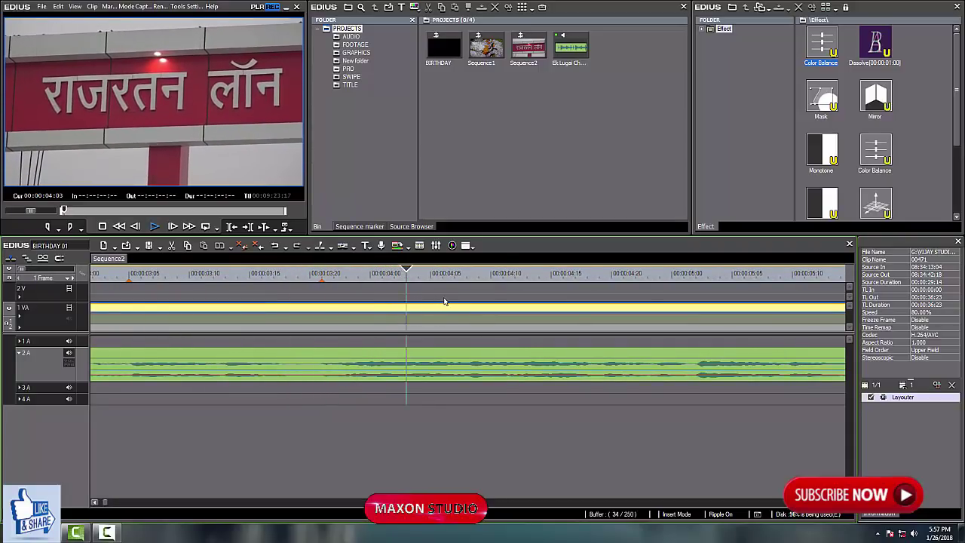
{"action": "left_click_drag", "start_coordinate": [421, 275], "coordinate": [273, 310]}
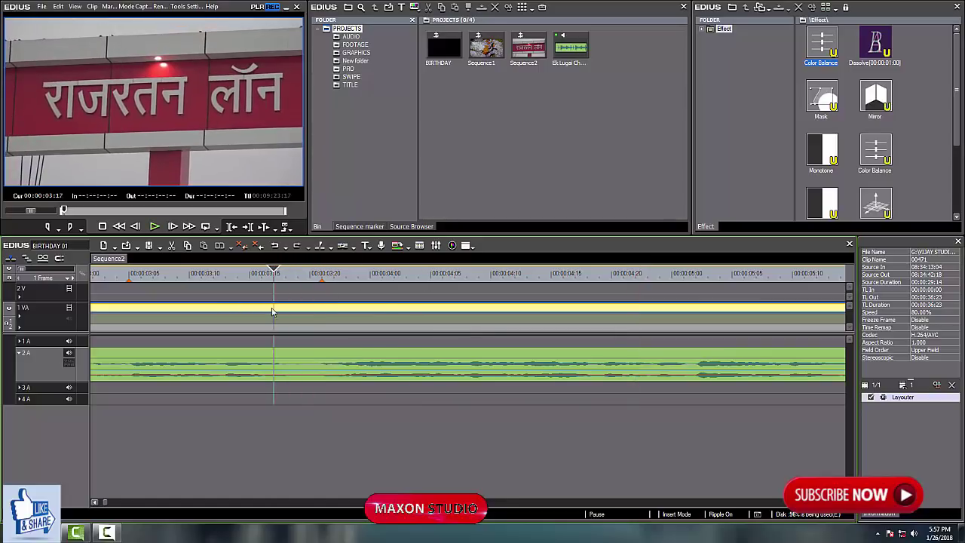
{"action": "key", "text": "space"}
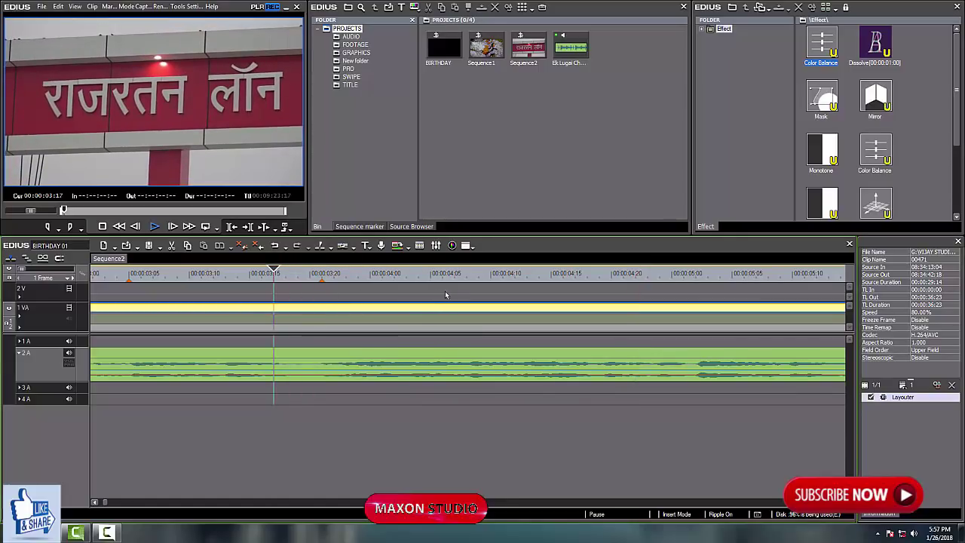
{"action": "left_click_drag", "start_coordinate": [455, 276], "coordinate": [284, 311]}
{"action": "key", "text": "space"}
{"action": "key", "text": "space"}
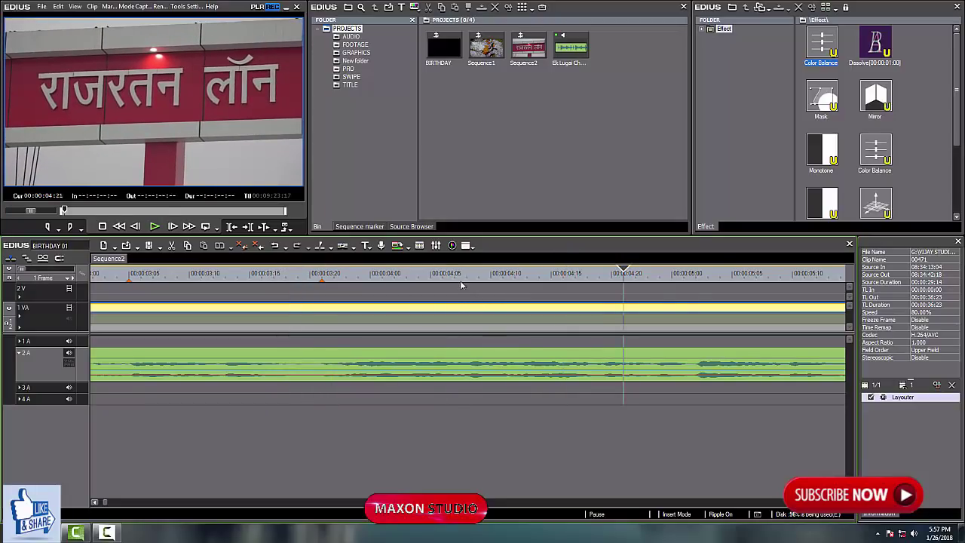
{"action": "left_click_drag", "start_coordinate": [459, 277], "coordinate": [432, 306]}
- Play the sequence from the start and split video clip 00471 at the first marker, 00:00:00:18
{"action": "key", "text": "Home"}
{"action": "scroll", "coordinate": [309, 343], "scroll_direction": "down", "scroll_amount": 3}
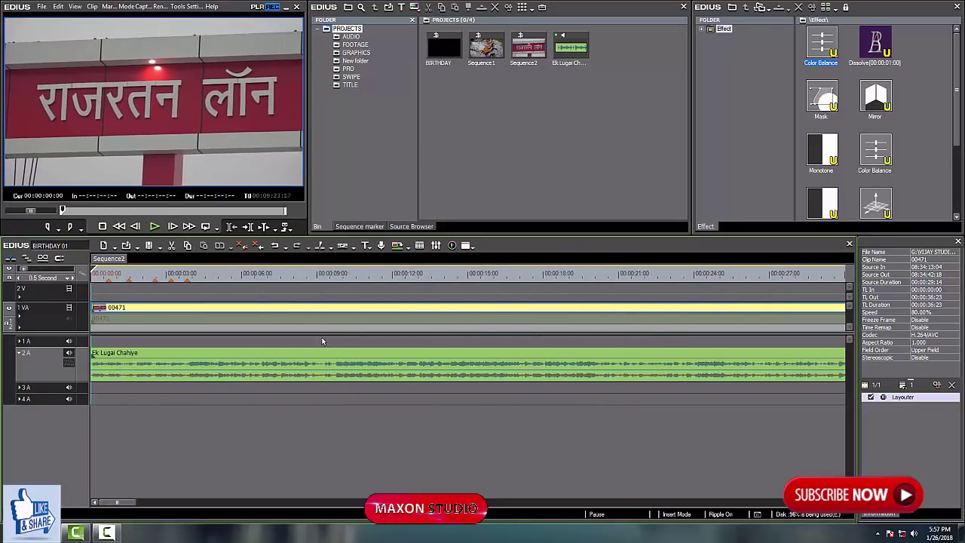
{"action": "scroll", "coordinate": [124, 311], "scroll_direction": "up", "scroll_amount": 1}
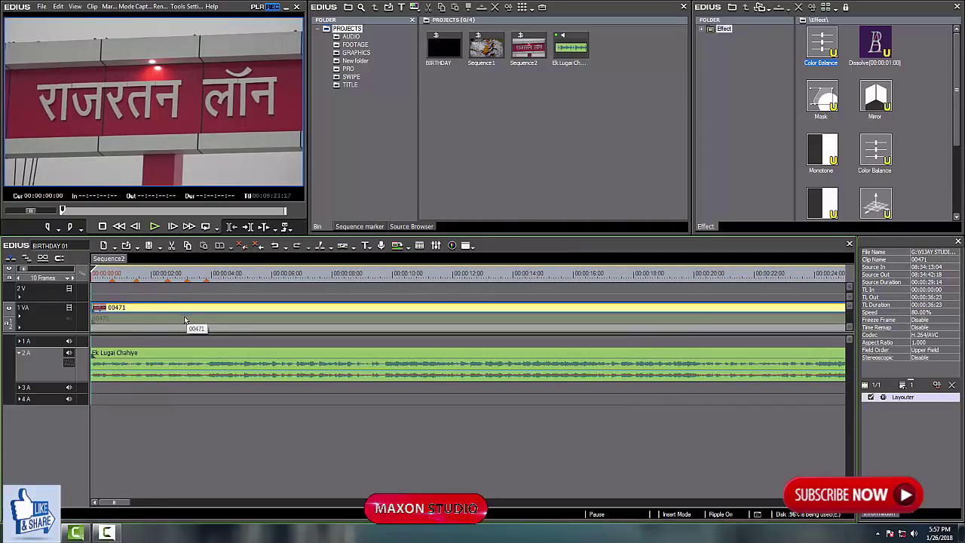
{"action": "scroll", "coordinate": [184, 316], "scroll_direction": "up", "scroll_amount": 1}
{"action": "key", "text": "space"}
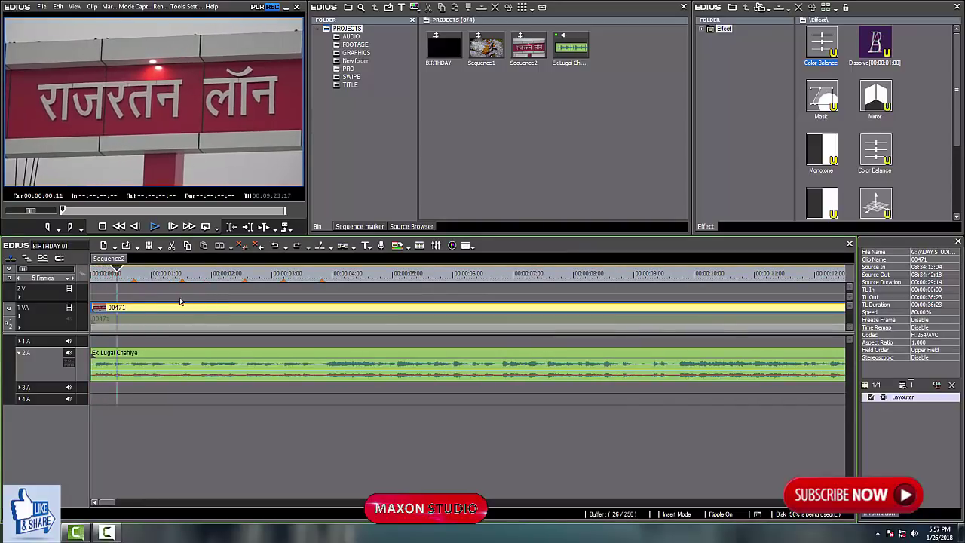
{"action": "key", "text": "space"}
{"action": "mouse_move", "coordinate": [143, 297]}
{"action": "left_mouse_down"}
{"action": "mouse_move", "coordinate": [80, 302]}
{"action": "mouse_move", "coordinate": [134, 306]}
{"action": "left_mouse_up"}
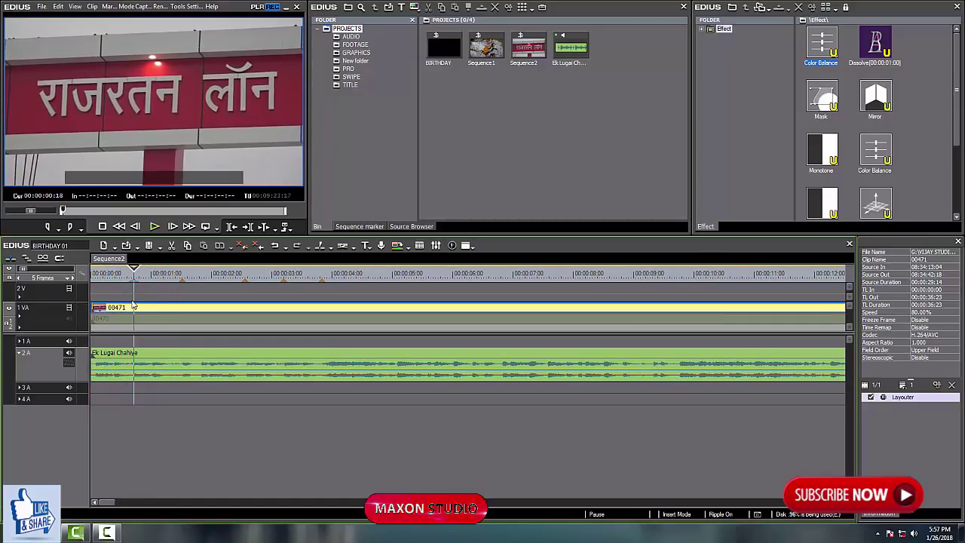
{"action": "key", "text": "c"}
- Replay the sequence and split the remaining video clip at the second marker, 00:00:01:13
{"action": "key", "text": "space"}
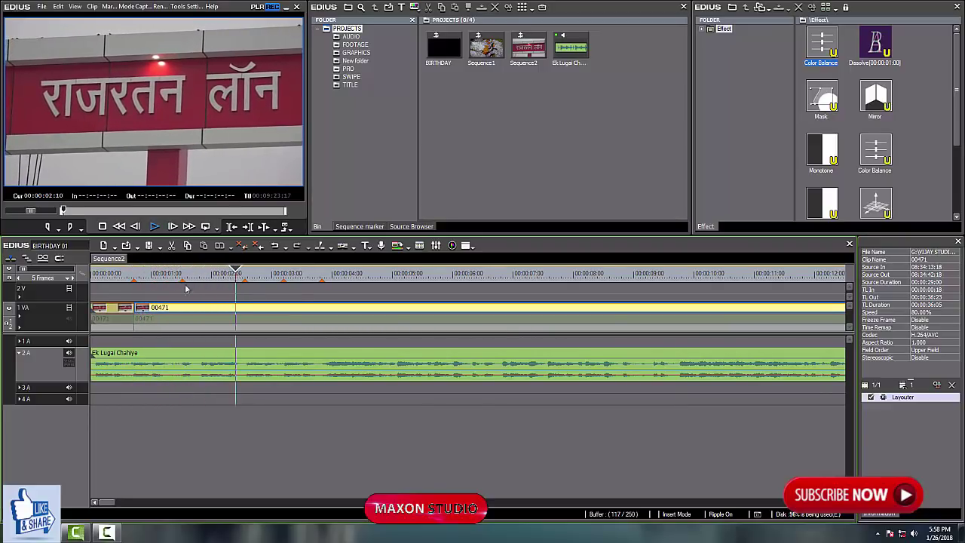
{"action": "key", "text": "Home"}
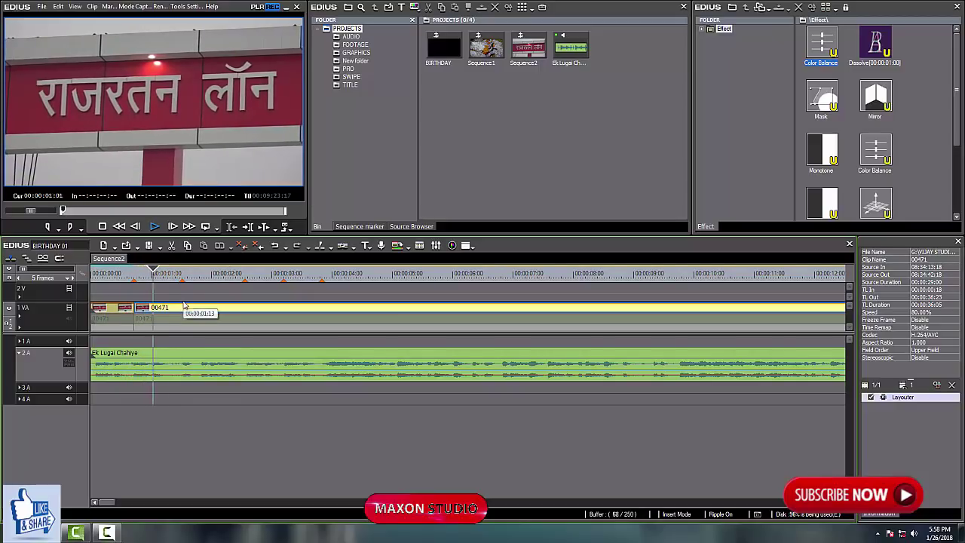
{"action": "left_click", "coordinate": [187, 272]}
{"action": "left_click", "coordinate": [183, 278]}
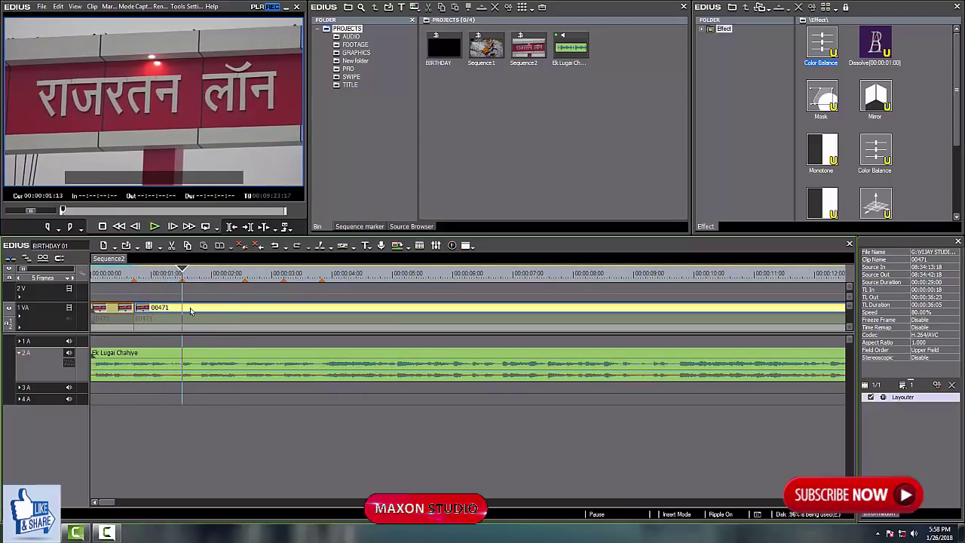
{"action": "key", "text": "c"}
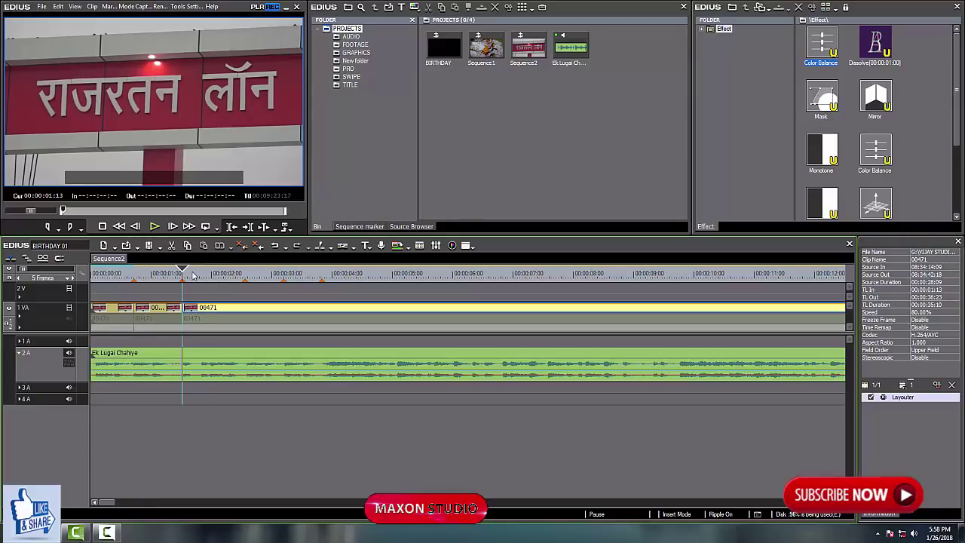
- Preview the position of the third marker and replay the sequence from the start to check the first cuts
{"action": "left_click_drag", "start_coordinate": [193, 276], "coordinate": [244, 304]}
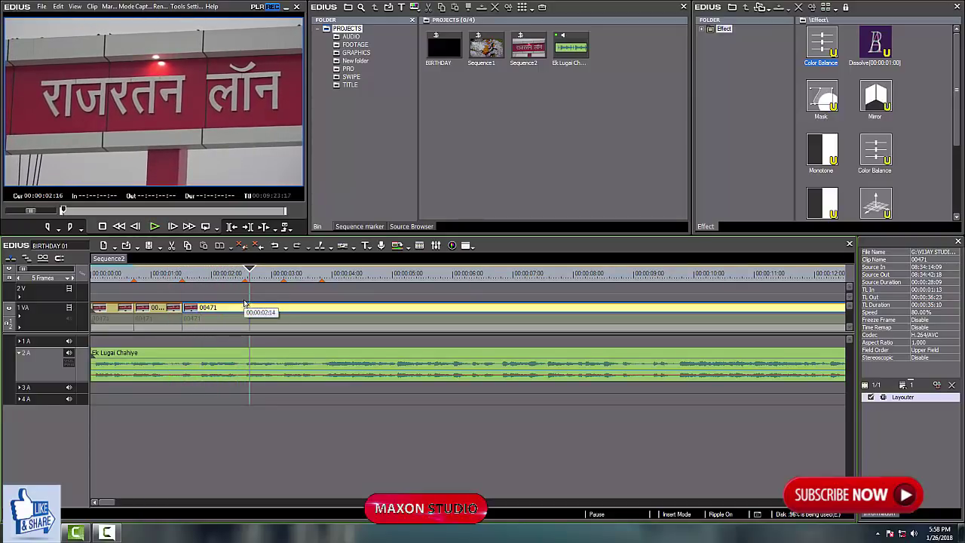
{"action": "left_click_drag", "start_coordinate": [113, 278], "coordinate": [91, 282]}
{"action": "key", "text": "space"}
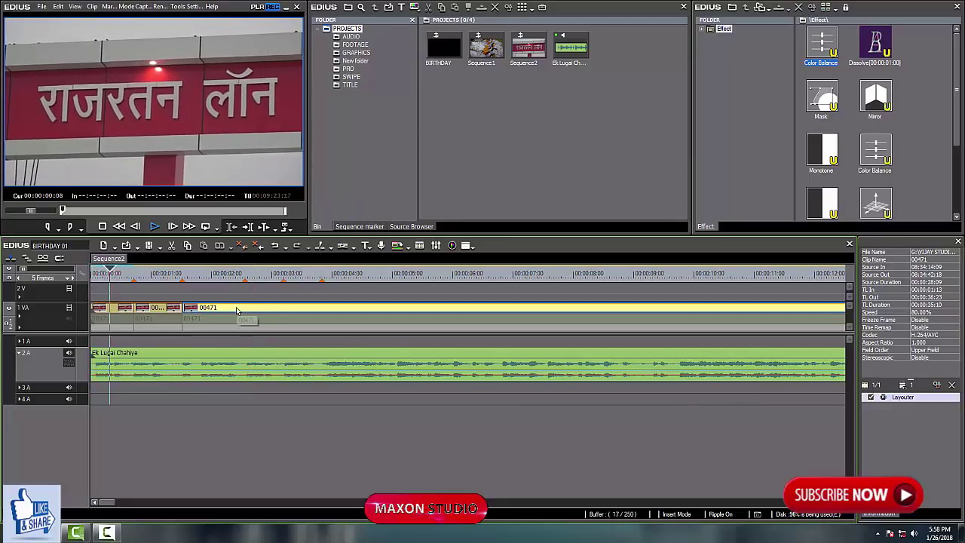
{"action": "key", "text": "space"}
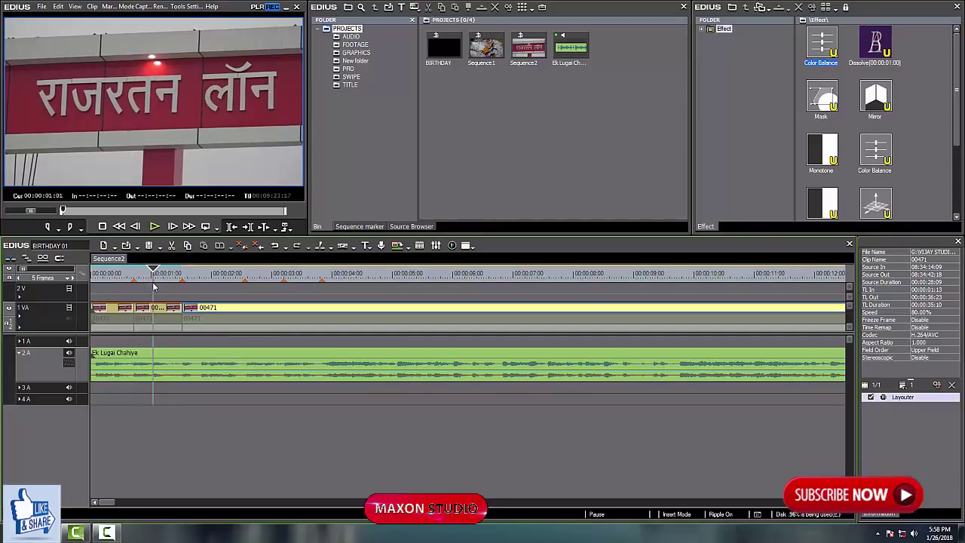
- Try a Dissolve transition at the start of the first clip segment, play it, and delete the transition
{"action": "key", "text": "Home"}
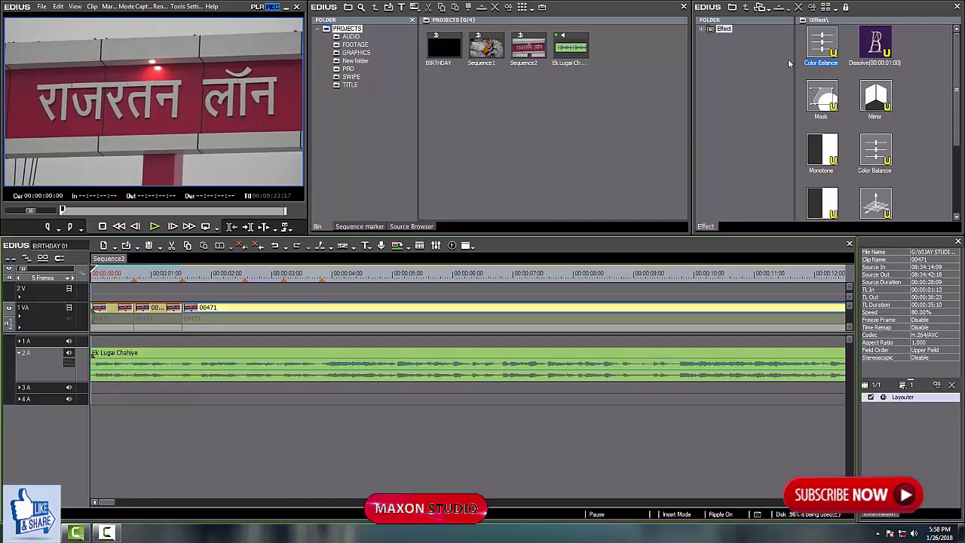
{"action": "left_click_drag", "start_coordinate": [883, 43], "coordinate": [101, 329]}
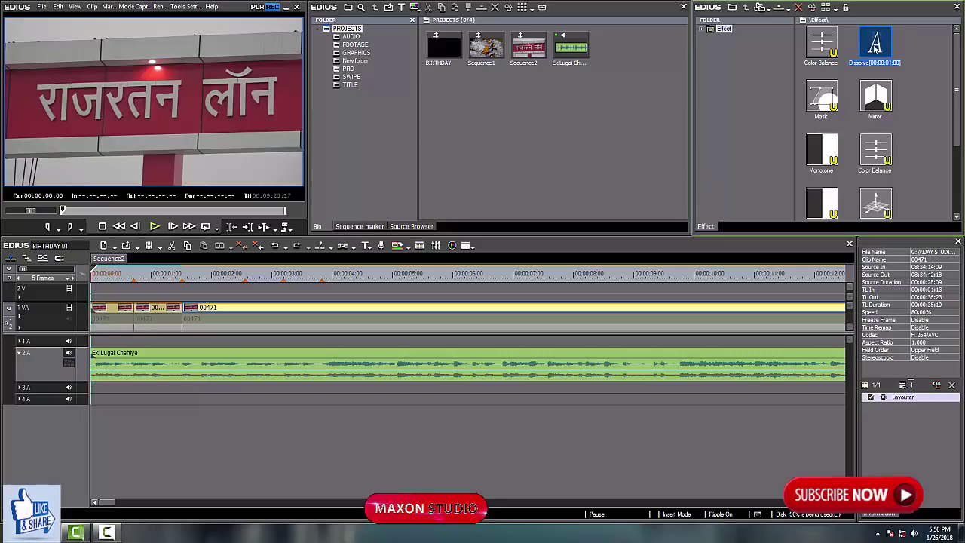
{"action": "left_click_drag", "start_coordinate": [876, 46], "coordinate": [108, 330]}
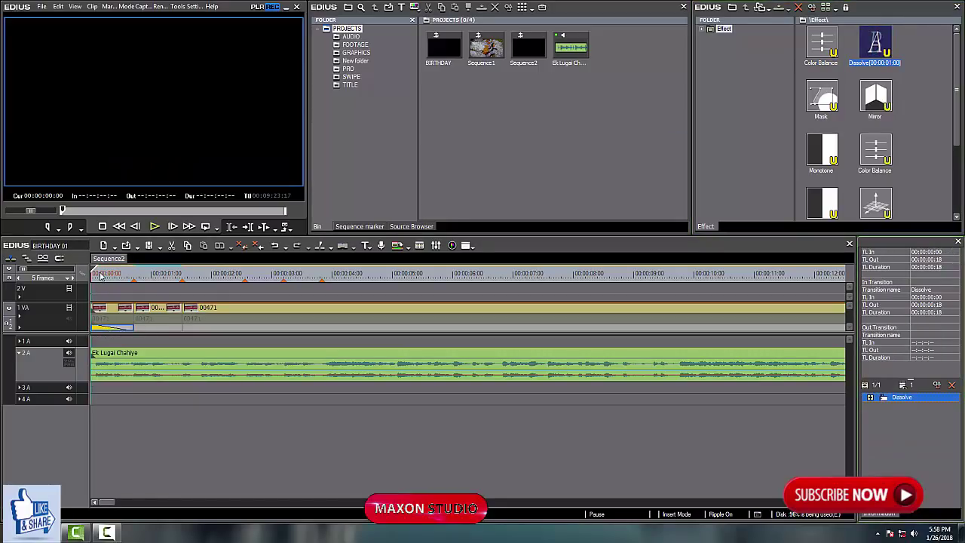
{"action": "key", "text": "space"}
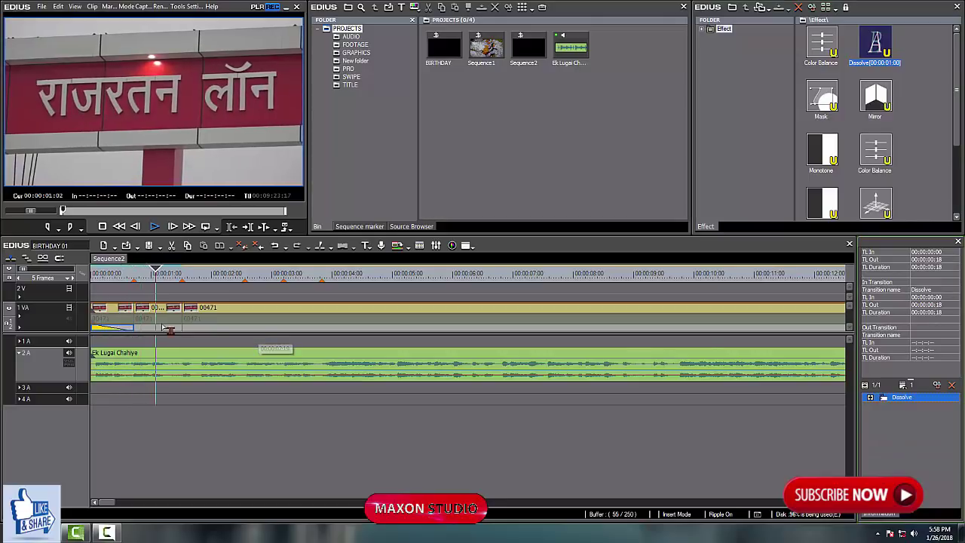
{"action": "left_click", "coordinate": [112, 330]}
{"action": "key", "text": "Delete"}
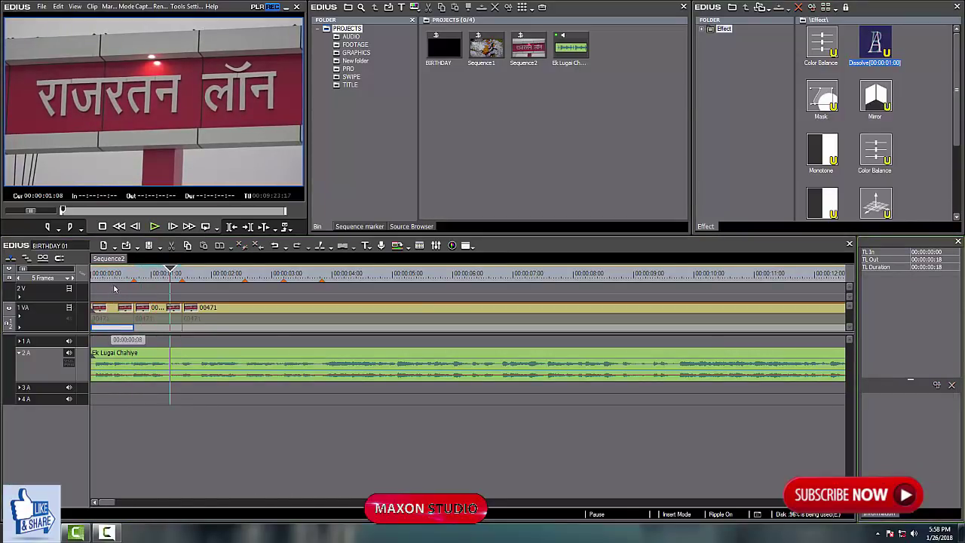
- In the Layouter of the first clip segment, enable keyframing and add keyframes for all parameters at frame 00:00:00:18
{"action": "key", "text": "Home"}
{"action": "left_click", "coordinate": [106, 313]}
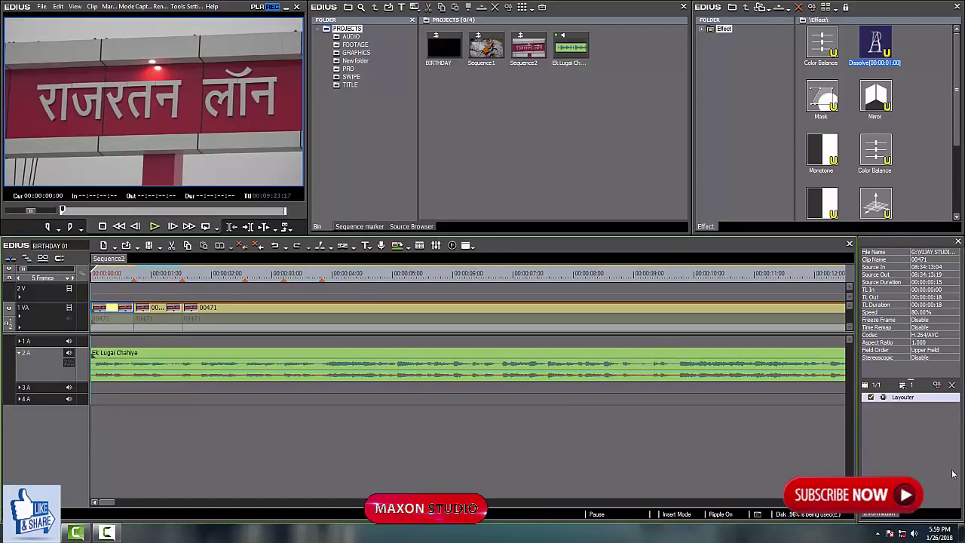
{"action": "double_click", "coordinate": [905, 398]}
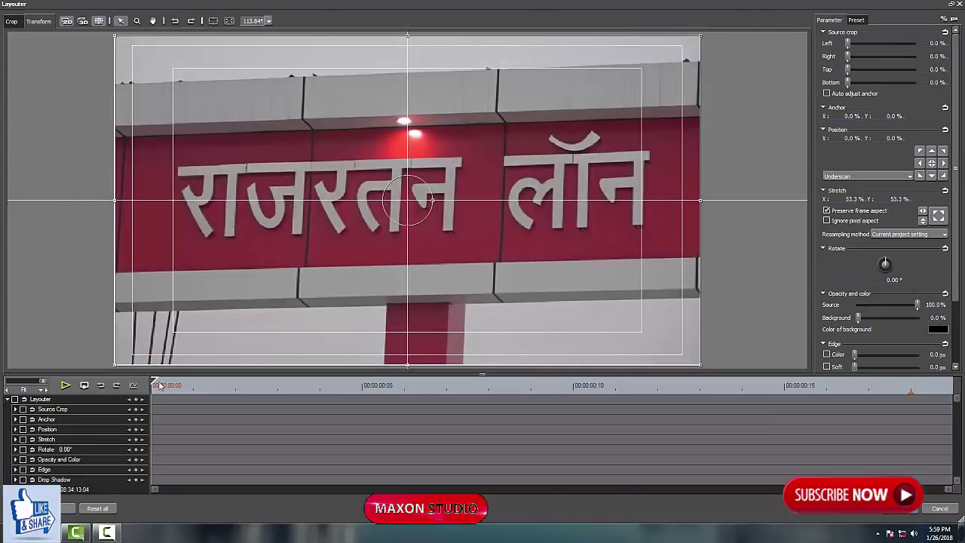
{"action": "mouse_move", "coordinate": [160, 385]}
{"action": "left_mouse_down"}
{"action": "mouse_move", "coordinate": [737, 419]}
{"action": "mouse_move", "coordinate": [927, 419]}
{"action": "left_mouse_up"}
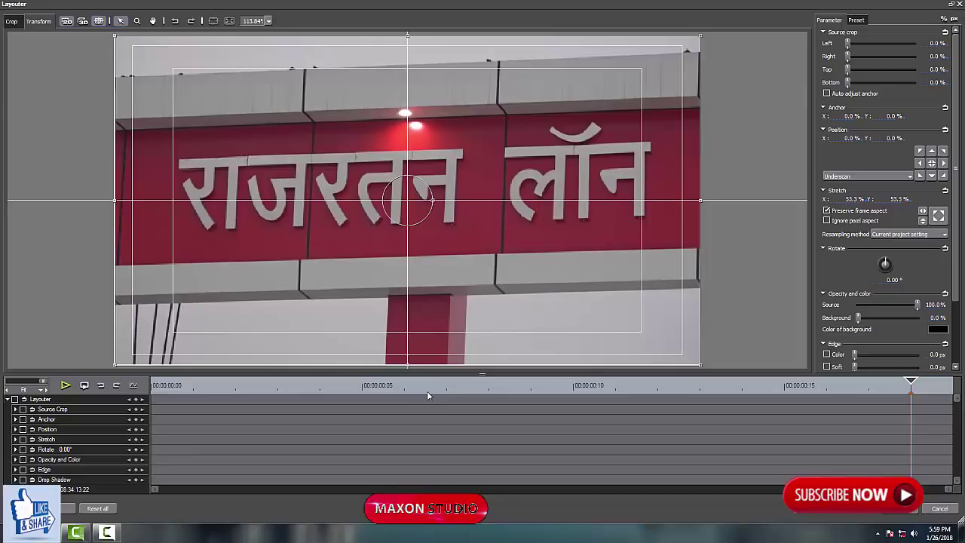
{"action": "left_click", "coordinate": [14, 398]}
{"action": "left_click", "coordinate": [135, 399]}
- Shrink the picture around its centre to about one third of the frame size at the clip's first frame and apply the layout
{"action": "left_click_drag", "start_coordinate": [911, 386], "coordinate": [153, 386]}
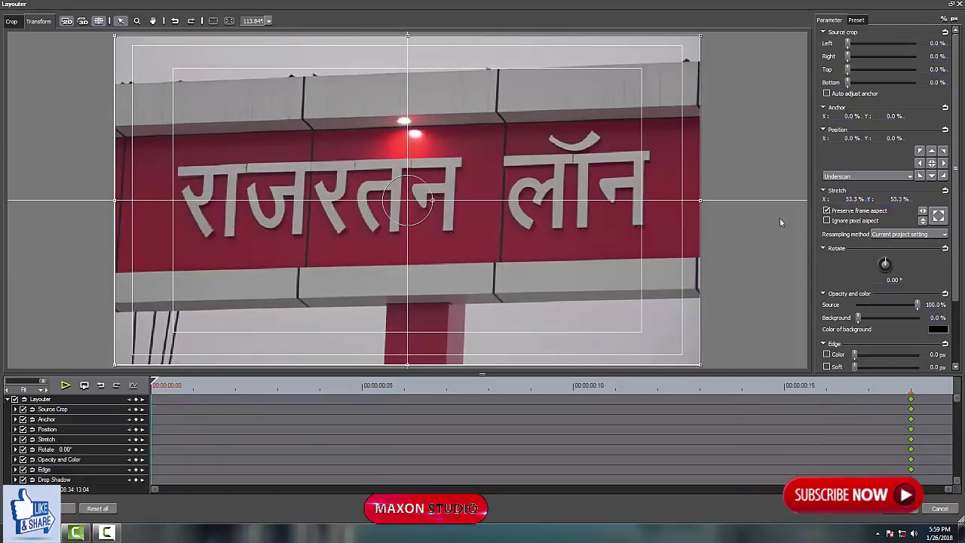
{"action": "left_click_drag", "start_coordinate": [701, 367], "coordinate": [553, 271]}
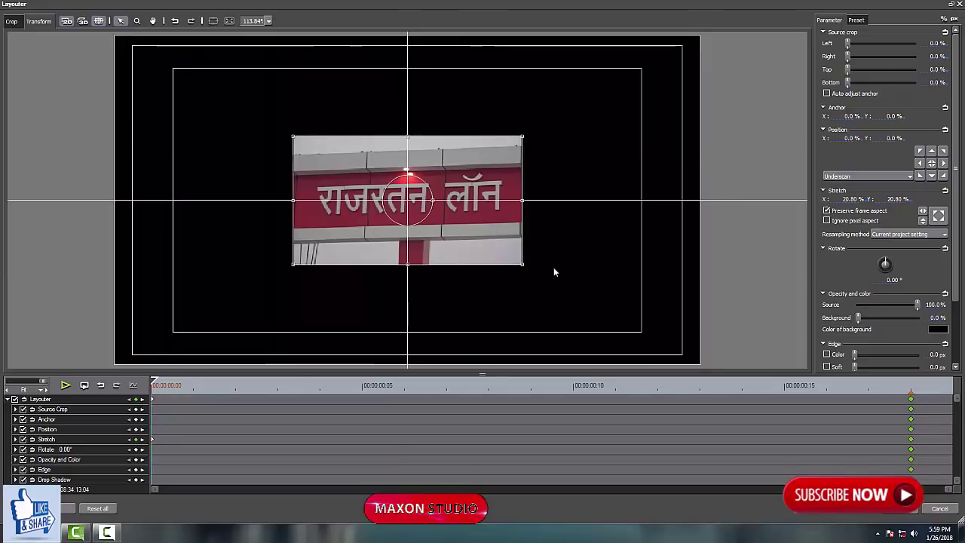
{"action": "key", "text": "ctrl+z"}
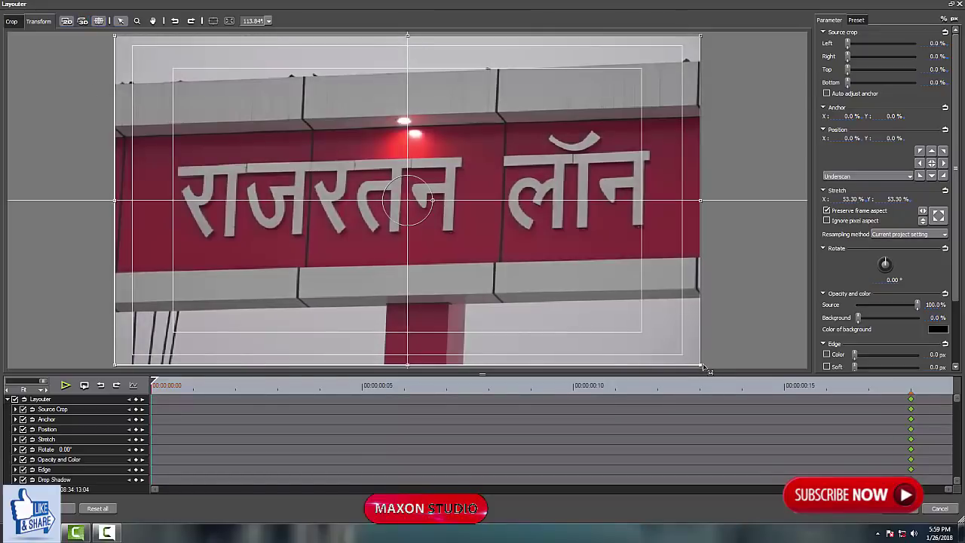
{"action": "left_click_drag", "start_coordinate": [701, 366], "coordinate": [505, 254]}
{"action": "left_click", "coordinate": [888, 510]}
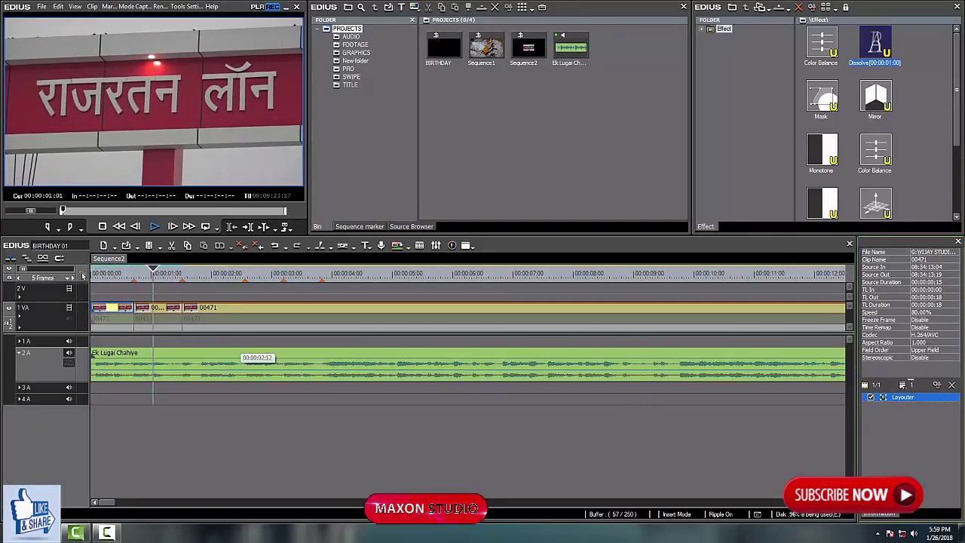
- Play the zoom-in of the first clip segment several times from the start of the sequence
{"action": "left_click_drag", "start_coordinate": [114, 276], "coordinate": [60, 280]}
{"action": "key", "text": "space"}
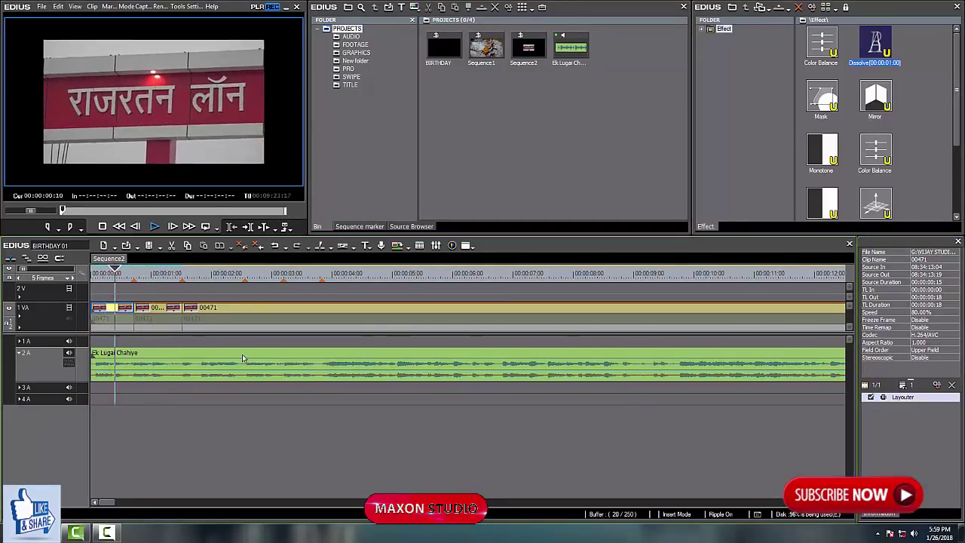
{"action": "left_click_drag", "start_coordinate": [125, 277], "coordinate": [86, 279]}
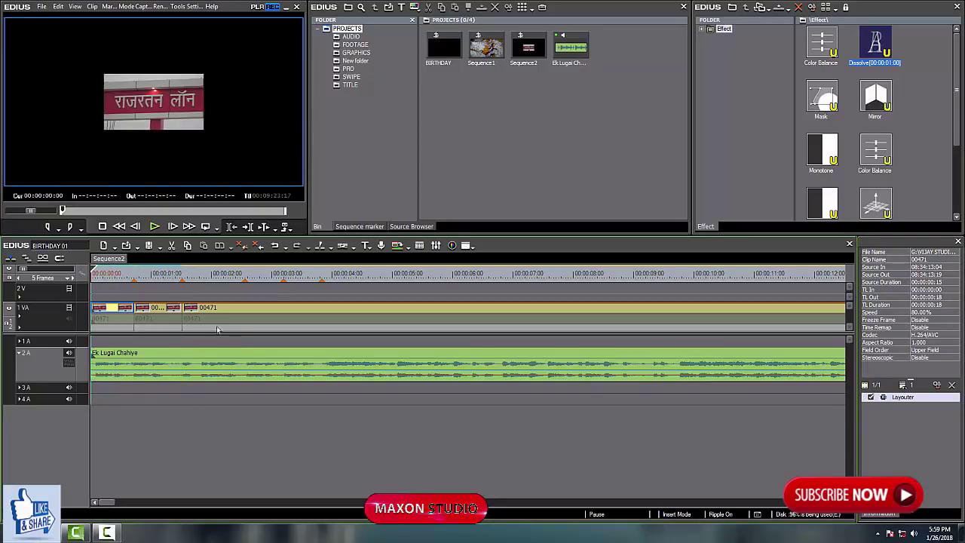
{"action": "key", "text": "space"}
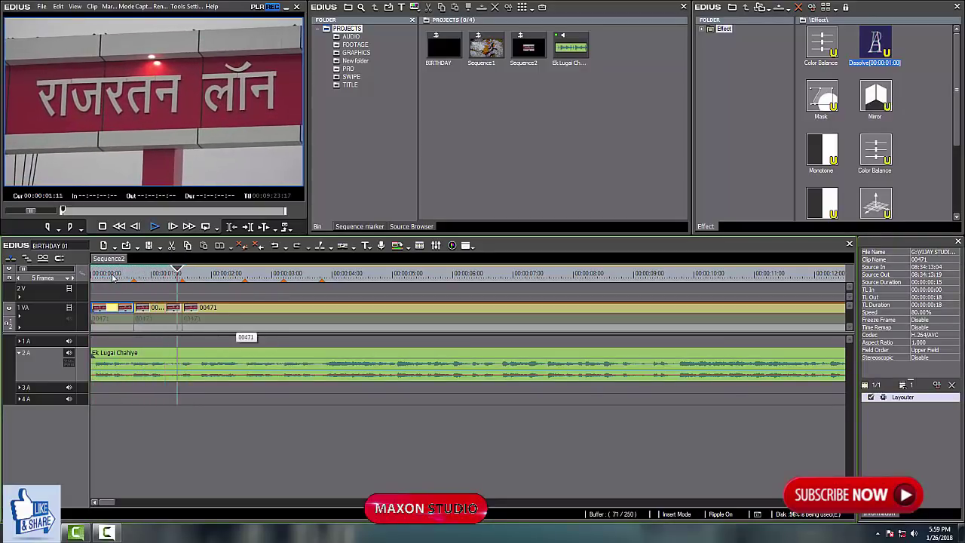
{"action": "key", "text": "Home"}
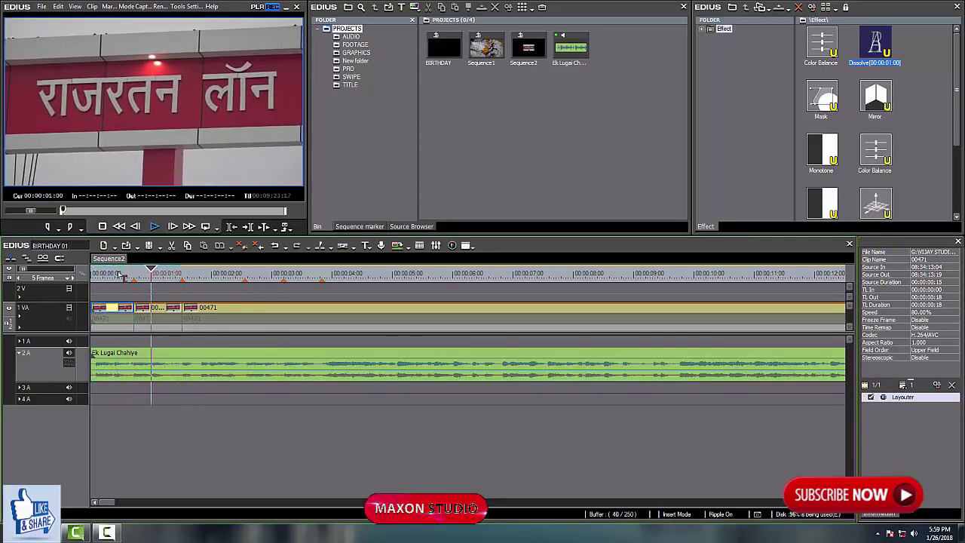
- Move the first clip's full-size Layouter keyframes to frame 00:00:00:09 and apply the layout
{"action": "mouse_move", "coordinate": [123, 276]}
{"action": "left_mouse_down"}
{"action": "mouse_move", "coordinate": [88, 295]}
{"action": "mouse_move", "coordinate": [122, 277]}
{"action": "mouse_move", "coordinate": [114, 293]}
{"action": "left_mouse_up"}
{"action": "key", "text": "space"}
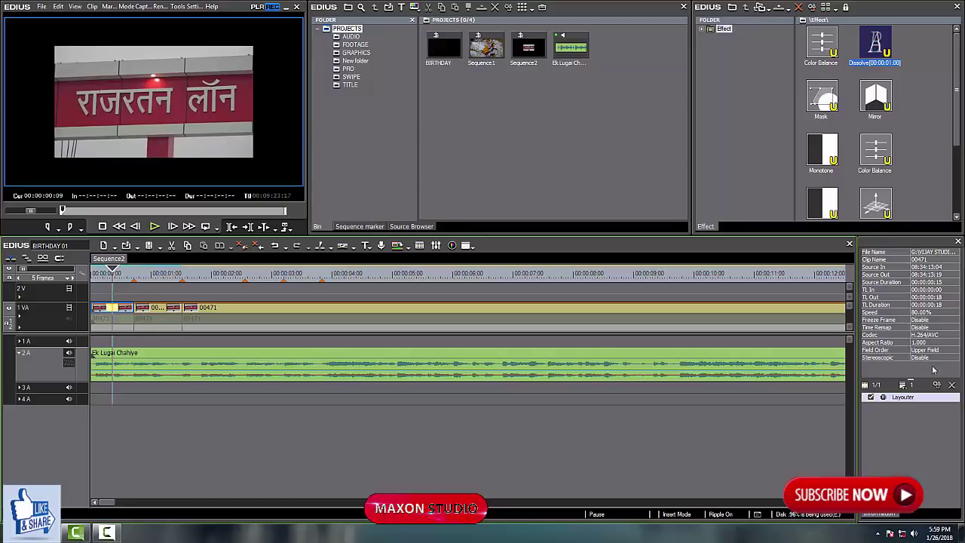
{"action": "double_click", "coordinate": [904, 400]}
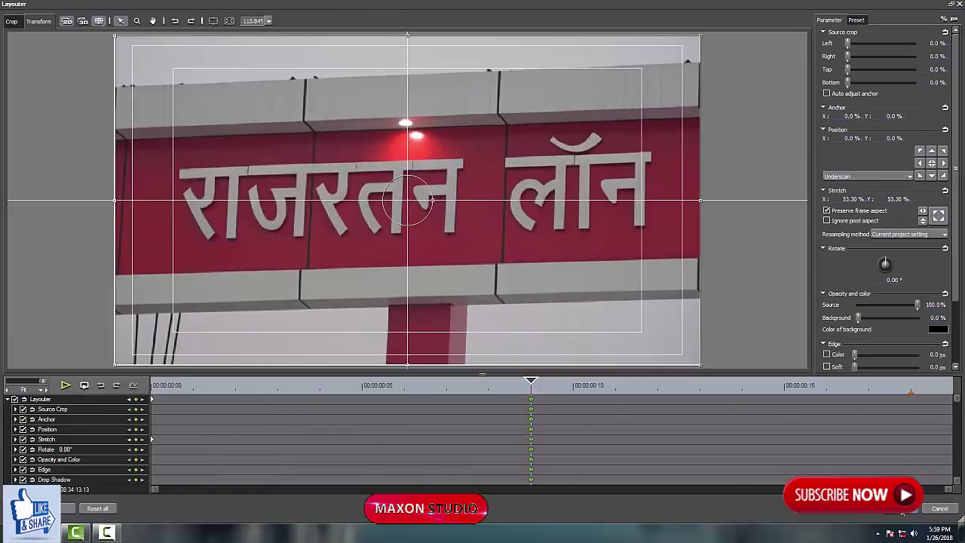
{"action": "left_click", "coordinate": [902, 511]}
- Replay the faster zoom-in from the start, select the second clip segment and return to the sequence start
{"action": "key", "text": "space"}
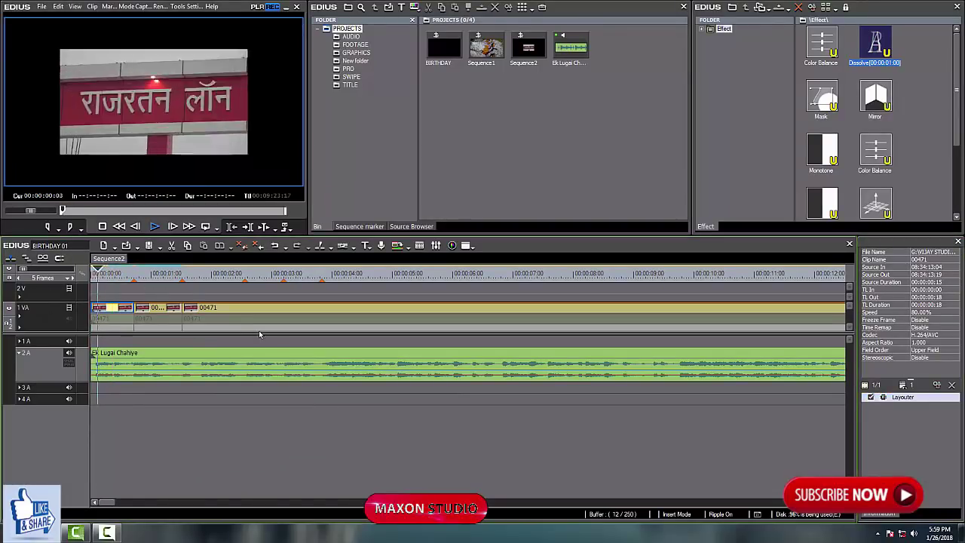
{"action": "left_click_drag", "start_coordinate": [162, 276], "coordinate": [134, 278]}
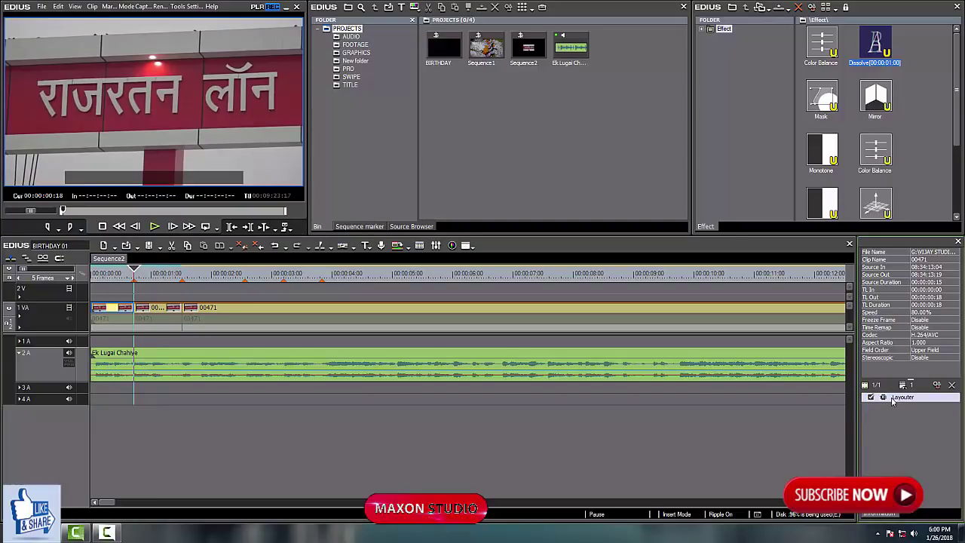
{"action": "left_click", "coordinate": [164, 315]}
{"action": "left_click", "coordinate": [102, 276]}
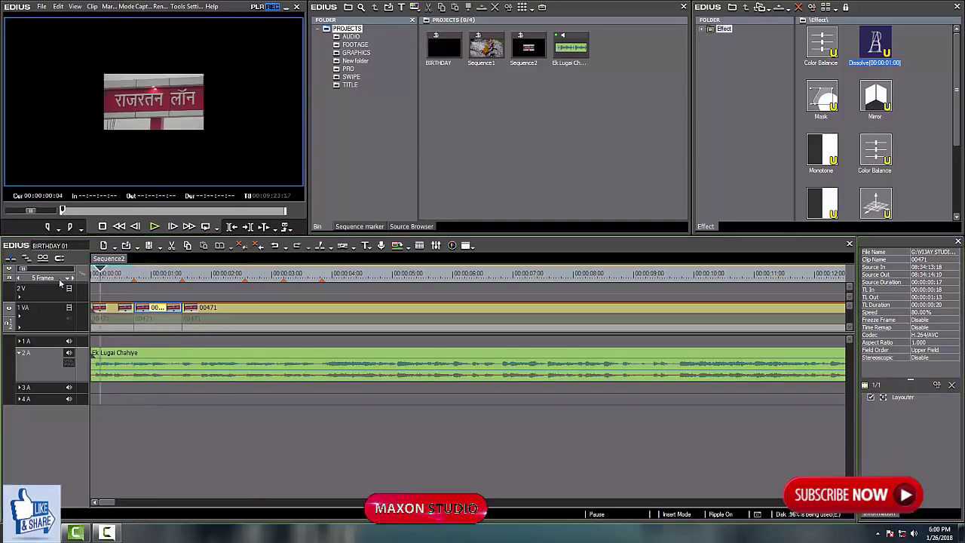
{"action": "key", "text": "space"}
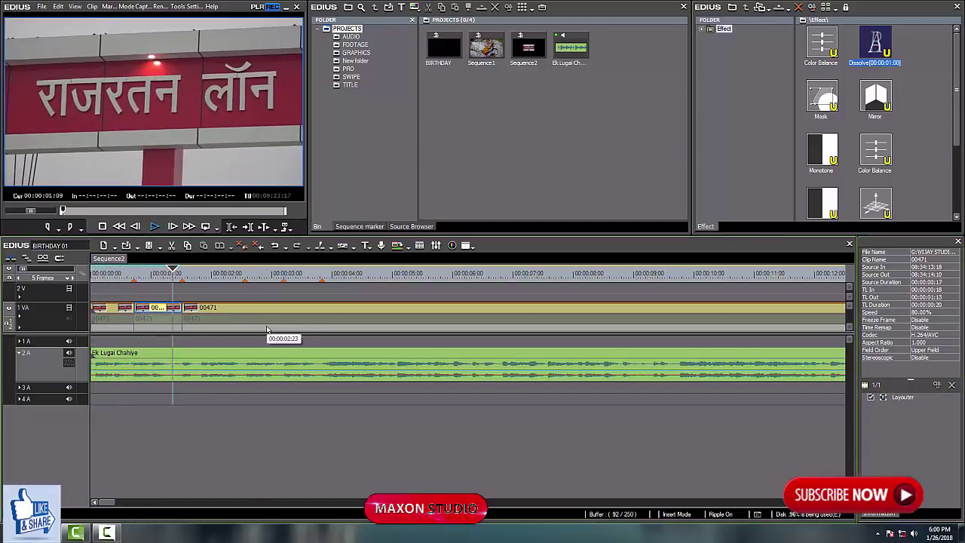
{"action": "left_click", "coordinate": [92, 278]}
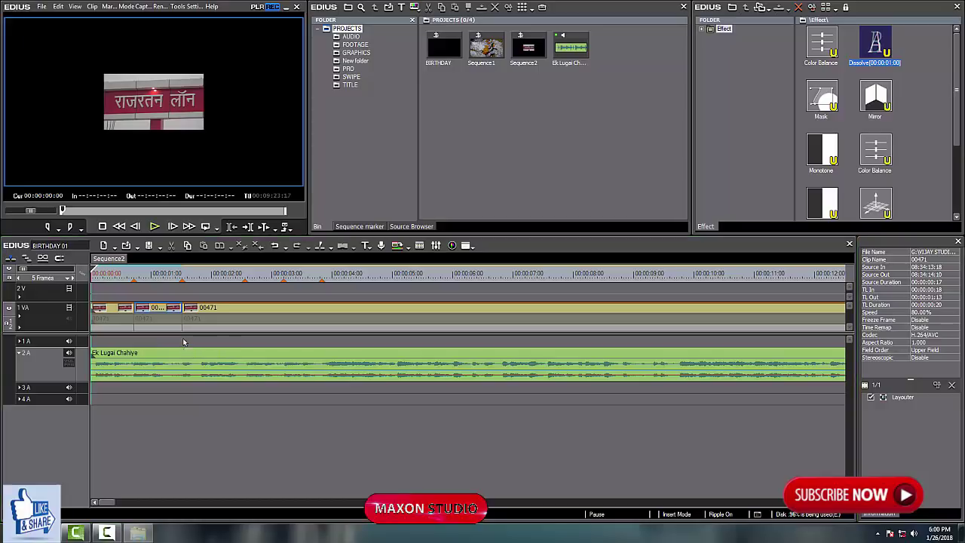
- In Windows Explorer, open the SHADI footage folder on drive G, look through its MTS clips and close the folder
{"action": "key", "text": "super+e"}
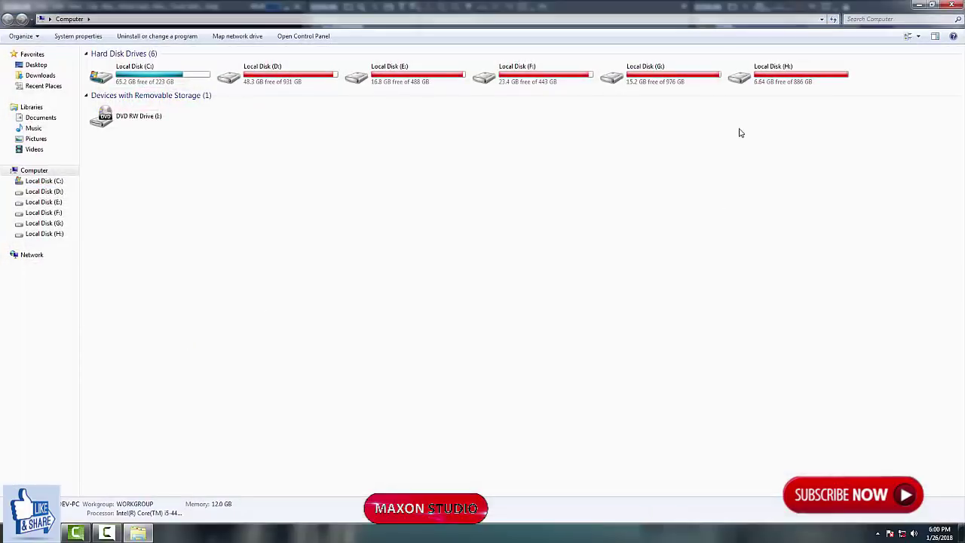
{"action": "double_click", "coordinate": [613, 74]}
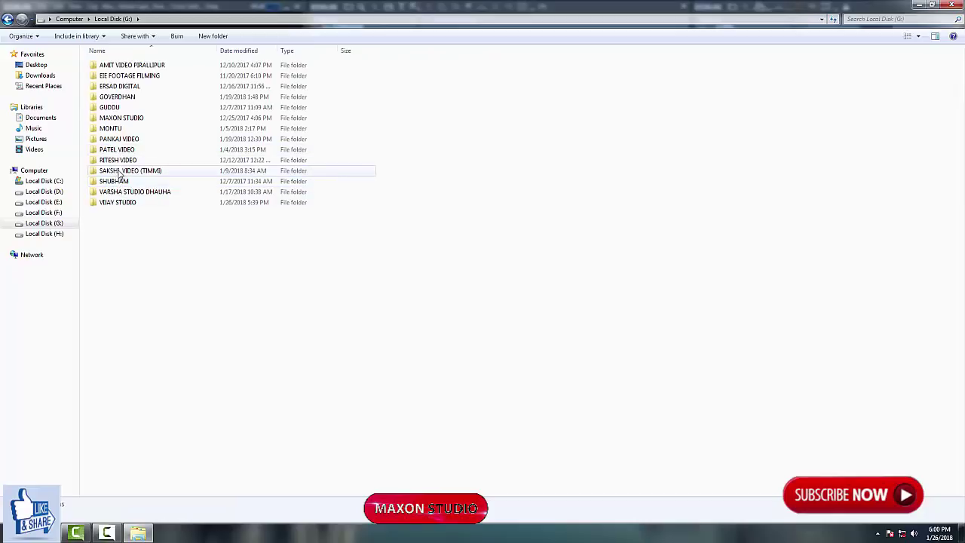
{"action": "double_click", "coordinate": [121, 201]}
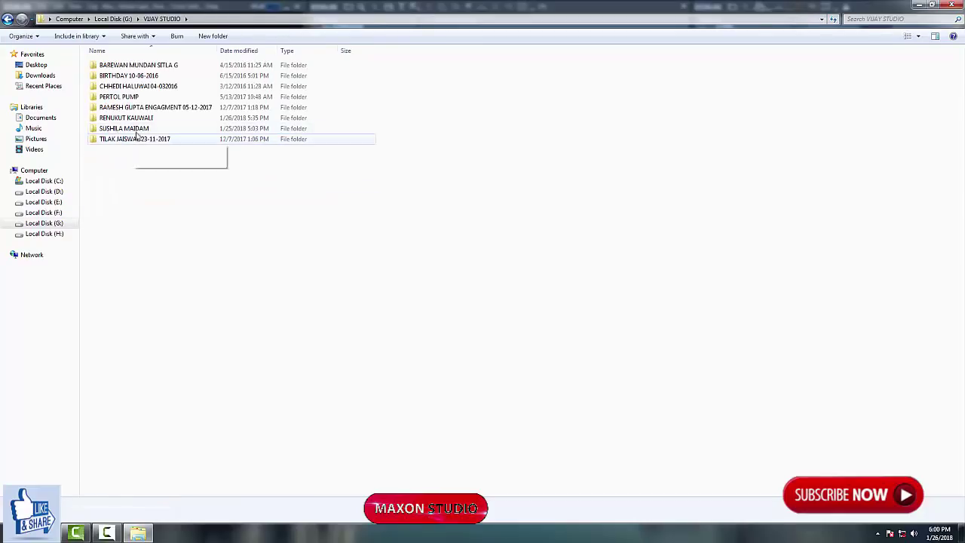
{"action": "double_click", "coordinate": [123, 128]}
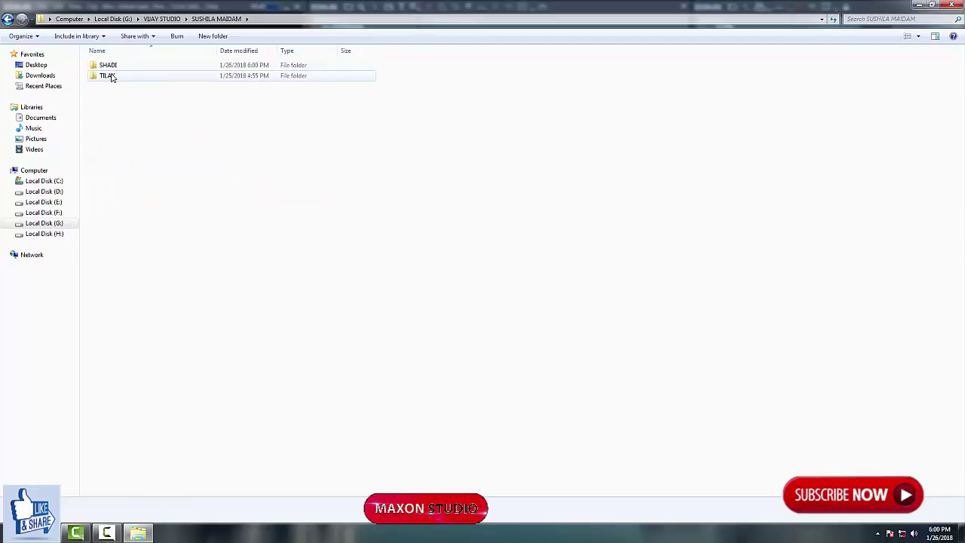
{"action": "double_click", "coordinate": [111, 65]}
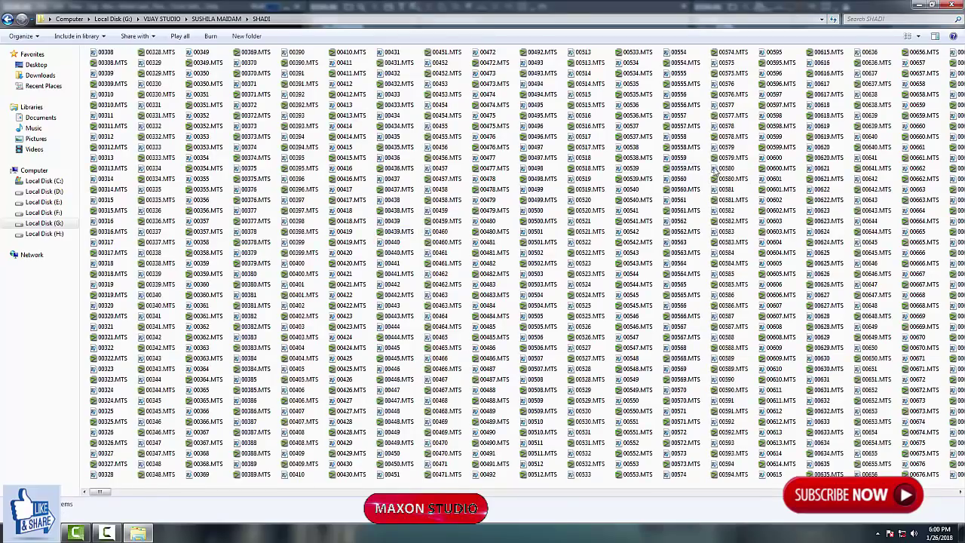
{"action": "scroll", "coordinate": [714, 174], "scroll_direction": "right", "scroll_amount": 10}
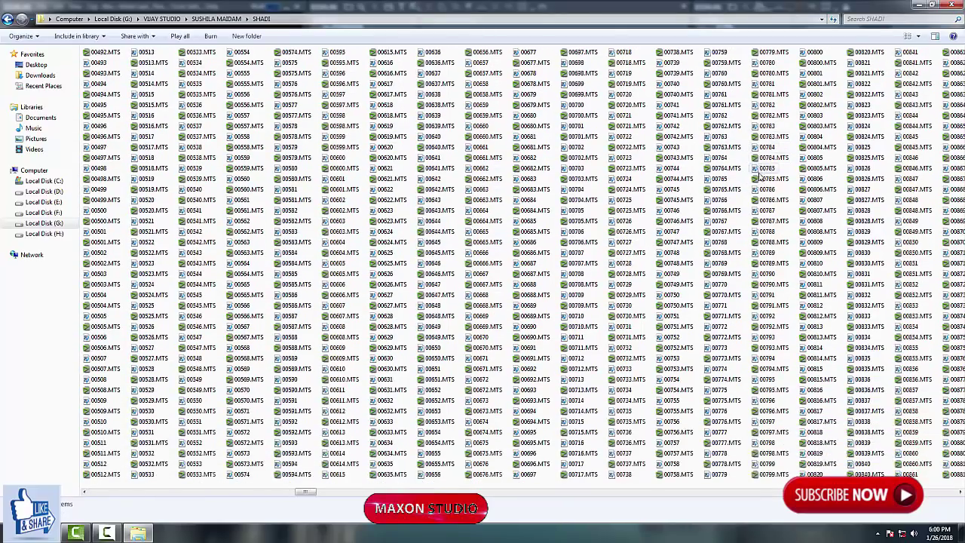
{"action": "scroll", "coordinate": [472, 185], "scroll_direction": "right", "scroll_amount": 12}
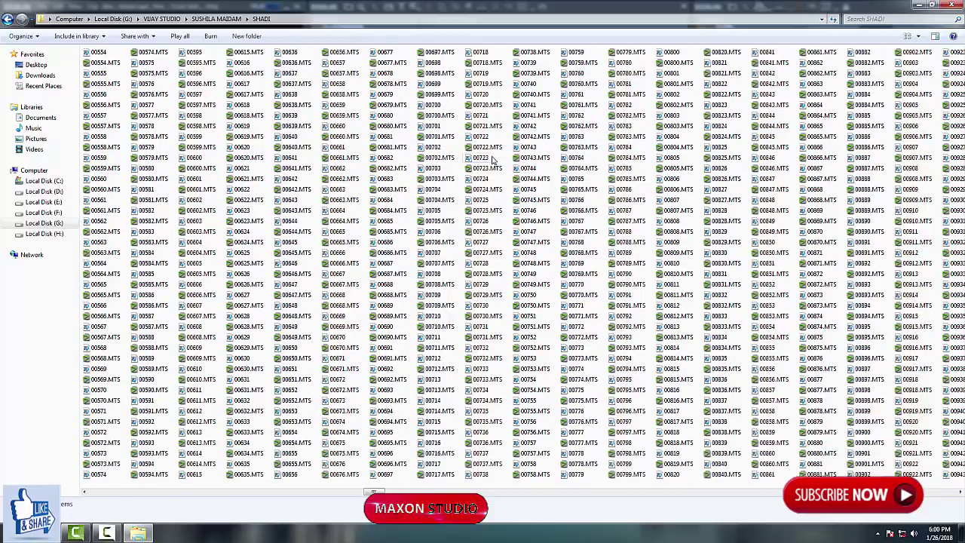
{"action": "scroll", "coordinate": [492, 158], "scroll_direction": "right", "scroll_amount": 8}
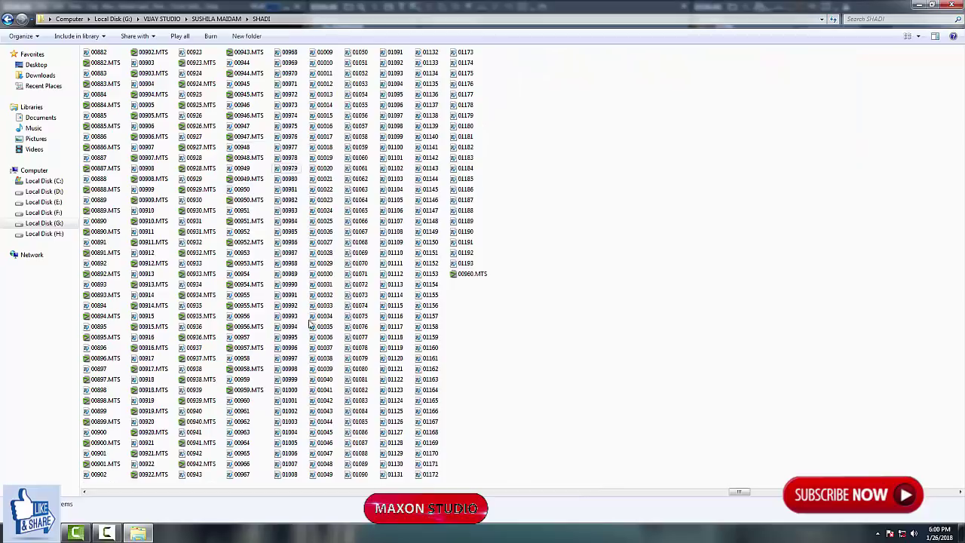
{"action": "left_click", "coordinate": [952, 7]}
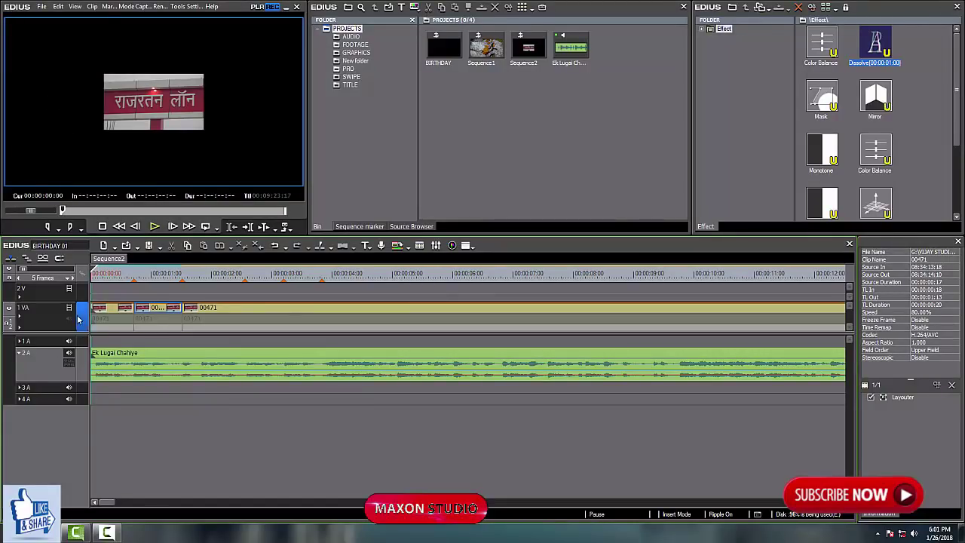
- Play the sequence from the start and again from the second cut, and park the playhead at 00:00:01:13
{"action": "key", "text": "space"}
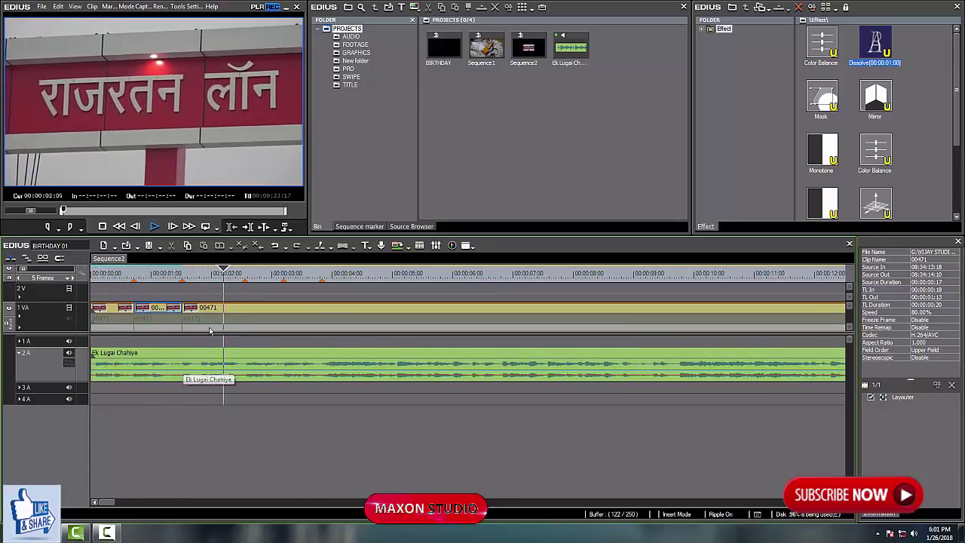
{"action": "left_click", "coordinate": [182, 277]}
{"action": "key", "text": "space"}
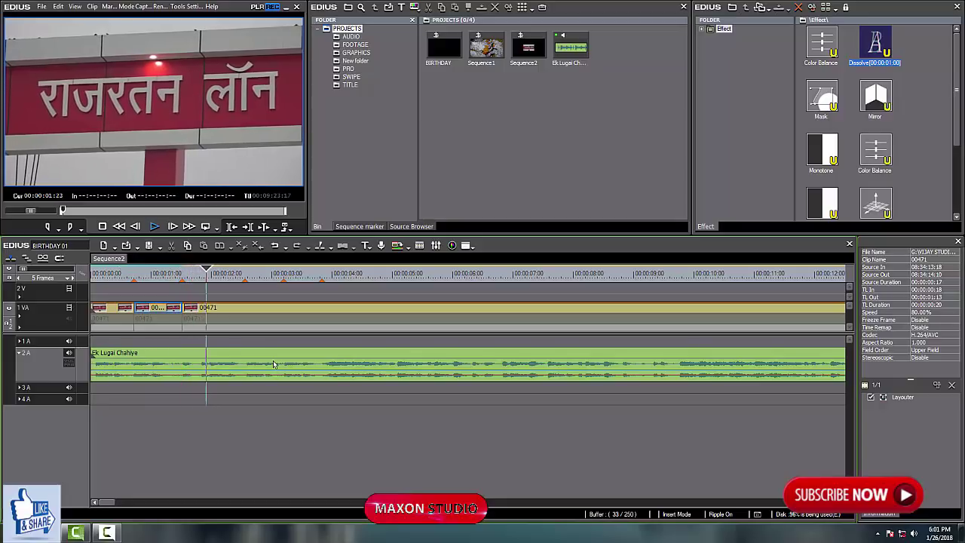
{"action": "left_click_drag", "start_coordinate": [224, 278], "coordinate": [182, 306]}
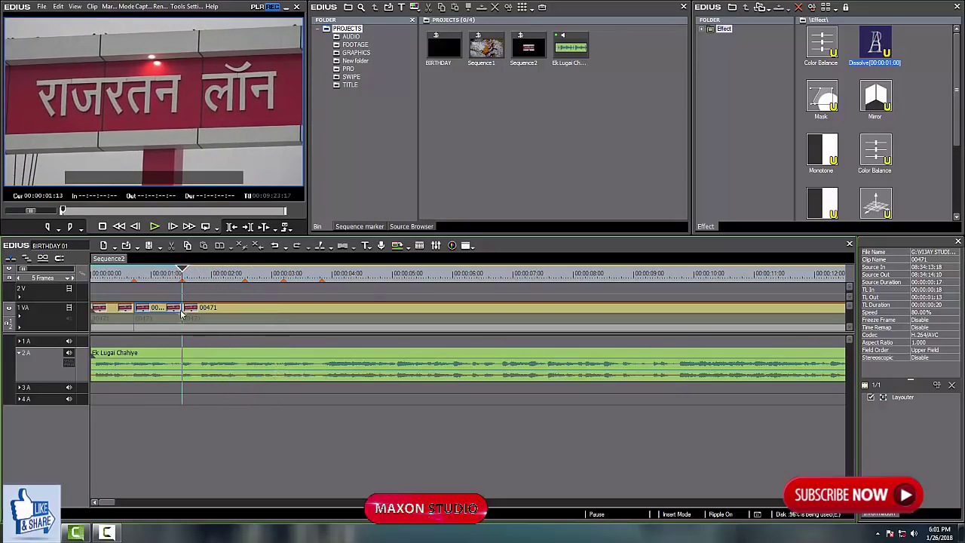
- Ripple-trim the start of the third clip segment, 00471, up to 00:00:06:12
{"action": "key", "text": "space"}
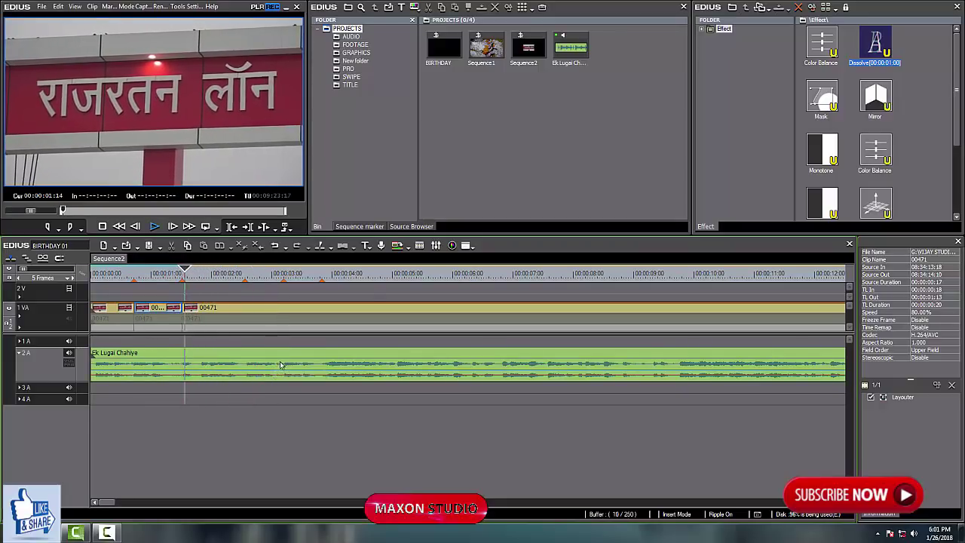
{"action": "left_click", "coordinate": [234, 291]}
{"action": "left_click_drag", "start_coordinate": [237, 276], "coordinate": [483, 315]}
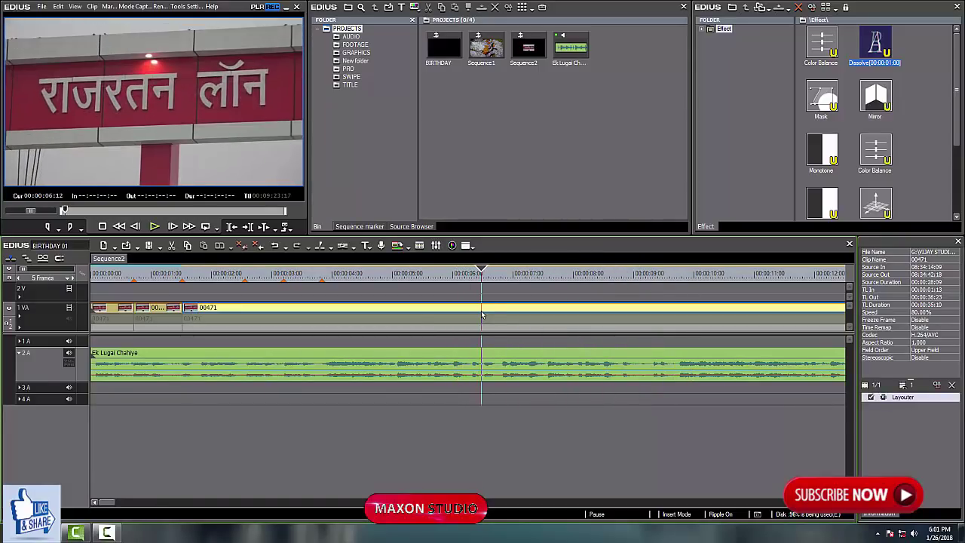
{"action": "key", "text": "Page_Up"}
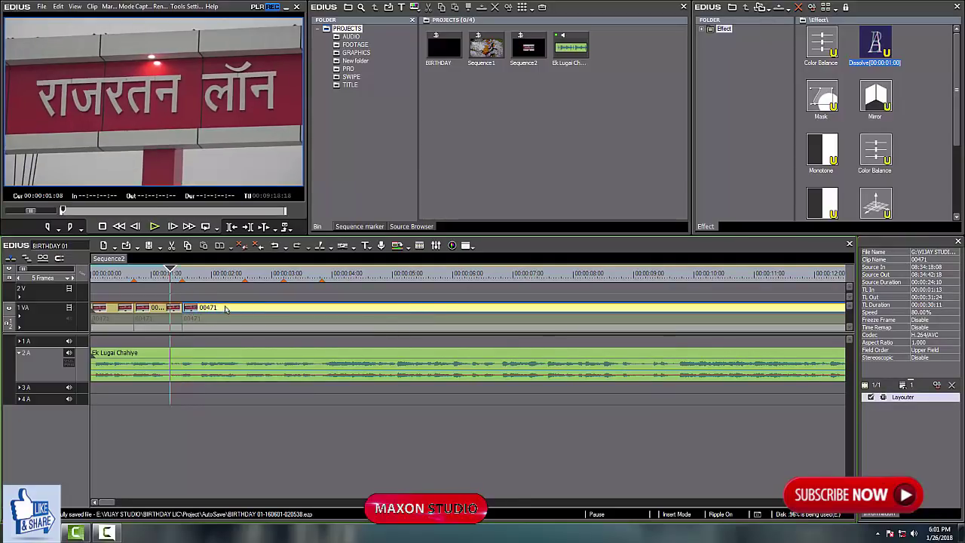
- Play the trimmed third segment, then replay it from the second cut and from just before it
{"action": "key", "text": "space"}
{"action": "key", "text": "space"}
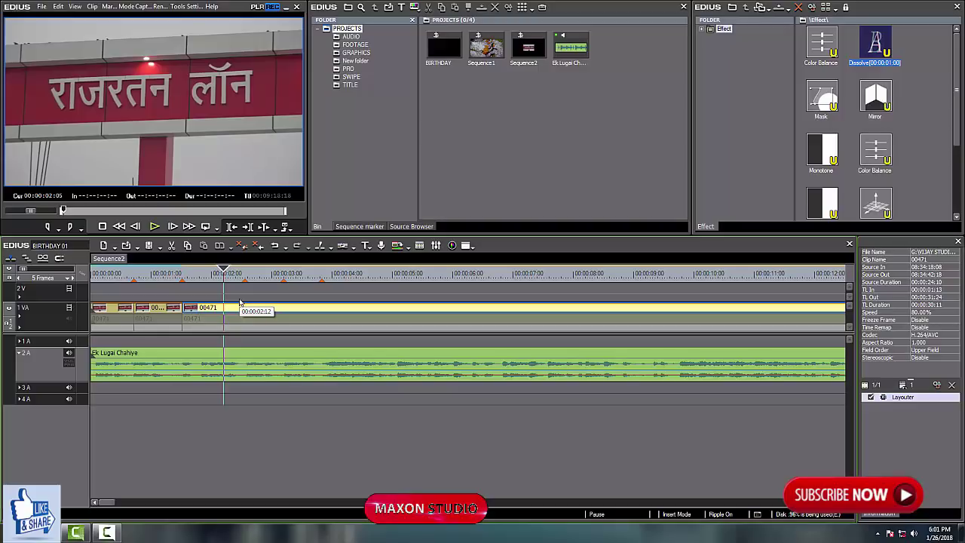
{"action": "left_click_drag", "start_coordinate": [212, 277], "coordinate": [181, 293]}
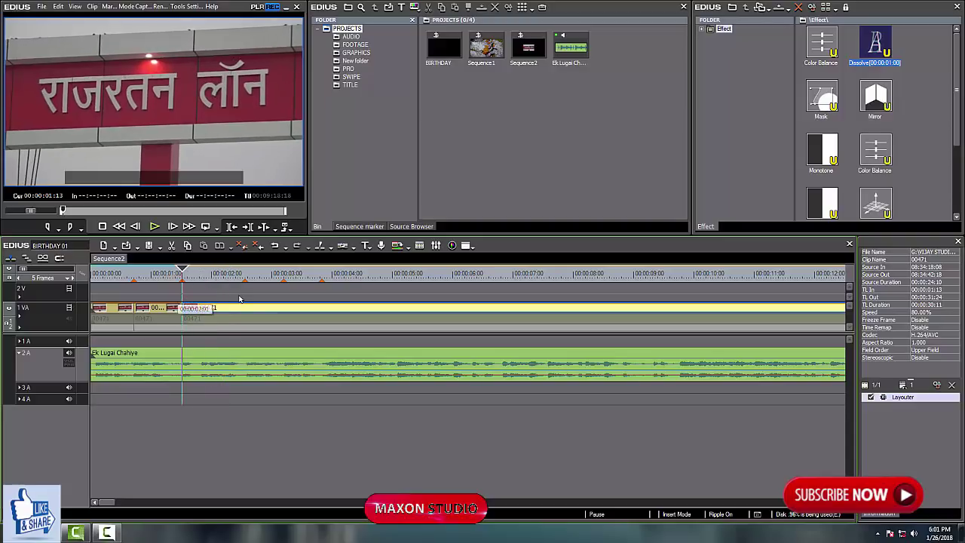
{"action": "key", "text": "space"}
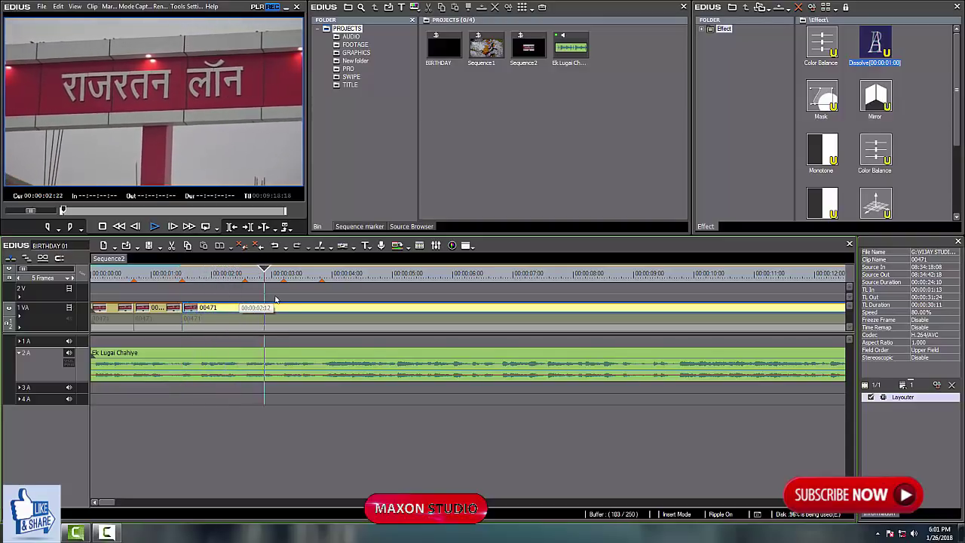
{"action": "left_click_drag", "start_coordinate": [183, 276], "coordinate": [155, 296]}
{"action": "key", "text": "space"}
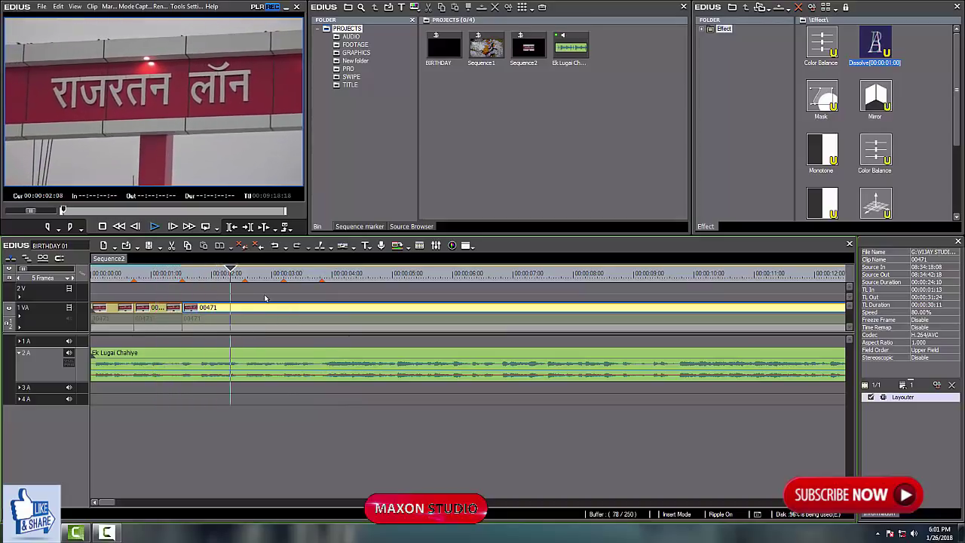
- Ripple-trim the start of the third segment further, up to the wide shot of the decorated venue entrance
{"action": "left_click_drag", "start_coordinate": [224, 282], "coordinate": [425, 324]}
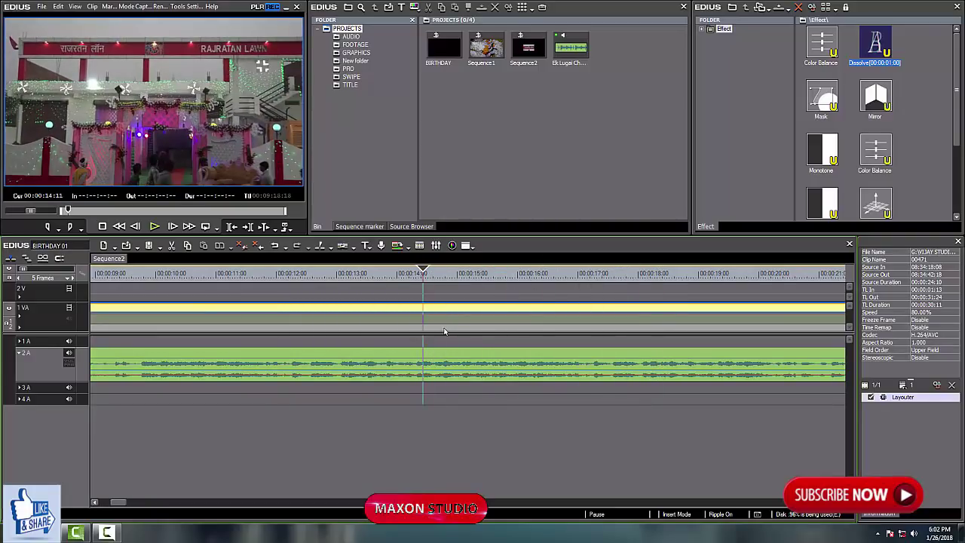
{"action": "left_click_drag", "start_coordinate": [423, 279], "coordinate": [501, 315]}
{"action": "left_click", "coordinate": [482, 325]}
{"action": "key", "text": "n"}
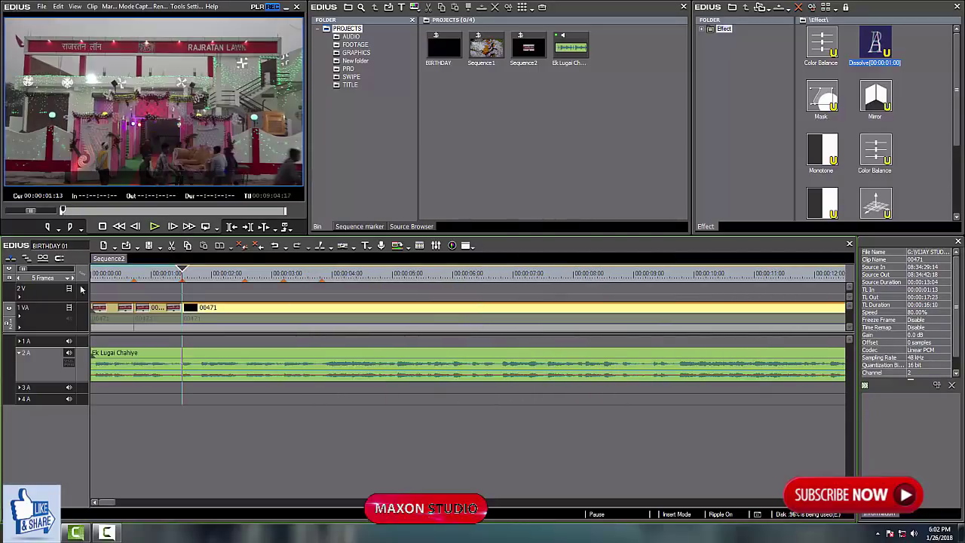
- Replay the sequence from the start and from the second cut, and split the third segment at the 00:00:02:14 marker
{"action": "key", "text": "Home"}
{"action": "key", "text": "space"}
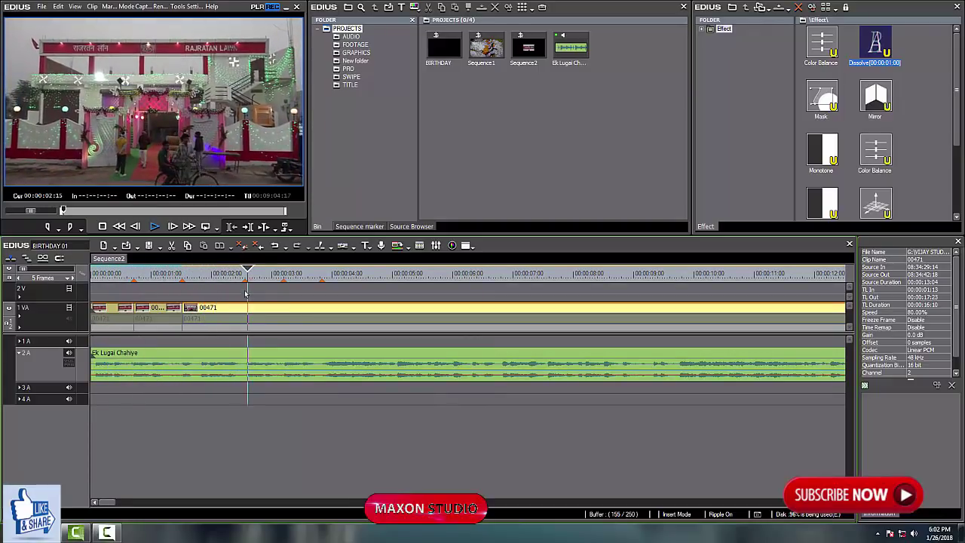
{"action": "key", "text": "space"}
{"action": "left_click_drag", "start_coordinate": [220, 273], "coordinate": [183, 286]}
{"action": "key", "text": "space"}
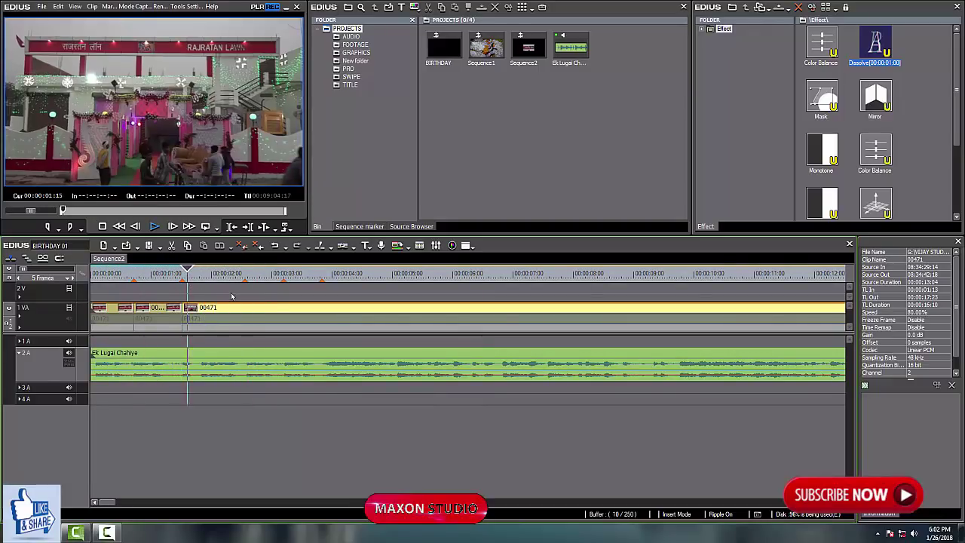
{"action": "key", "text": "space"}
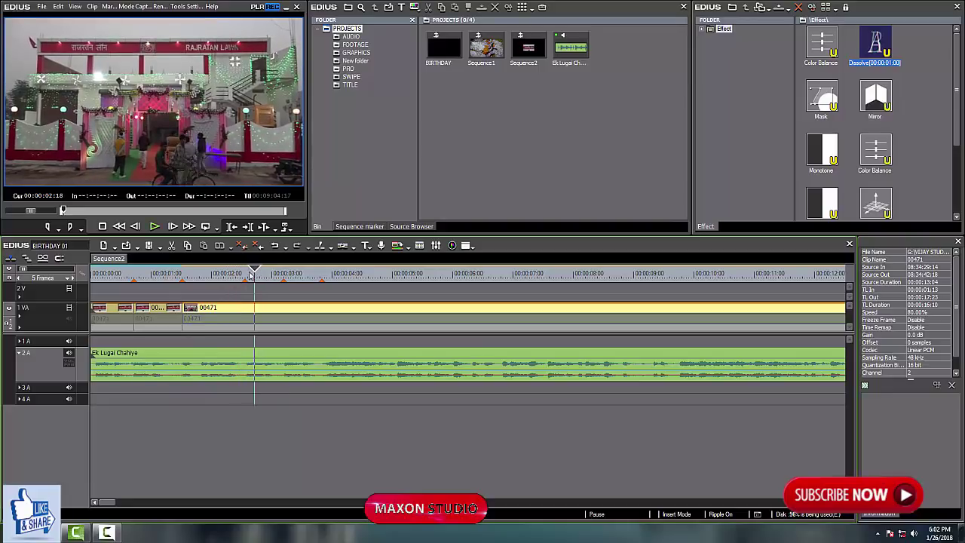
{"action": "key", "text": "c"}
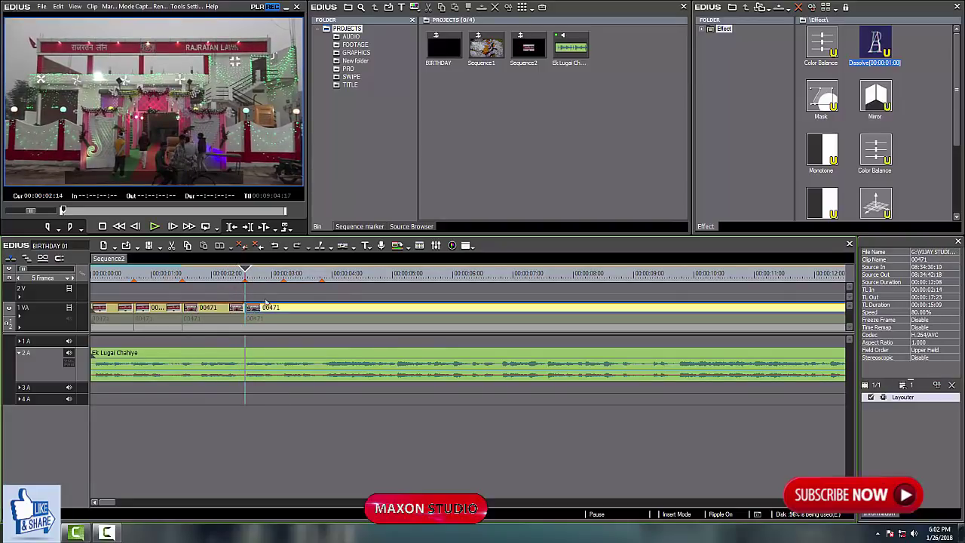
- Scrub through the remainder of clip 00471, store it in the PROJECTS bin and ripple-delete it from the timeline
{"action": "left_click_drag", "start_coordinate": [253, 273], "coordinate": [418, 293]}
{"action": "scroll", "coordinate": [437, 307], "scroll_direction": "down", "scroll_amount": 1}
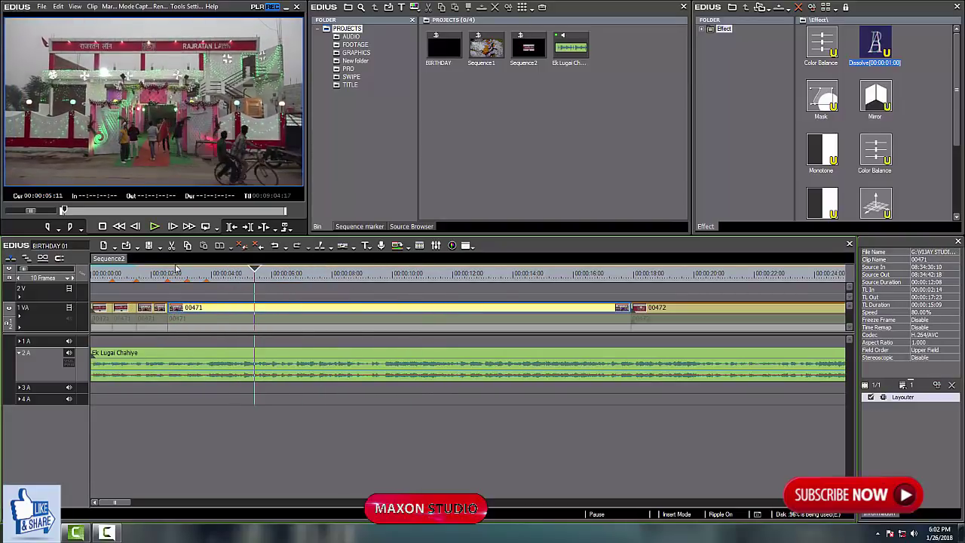
{"action": "left_click_drag", "start_coordinate": [255, 272], "coordinate": [463, 308]}
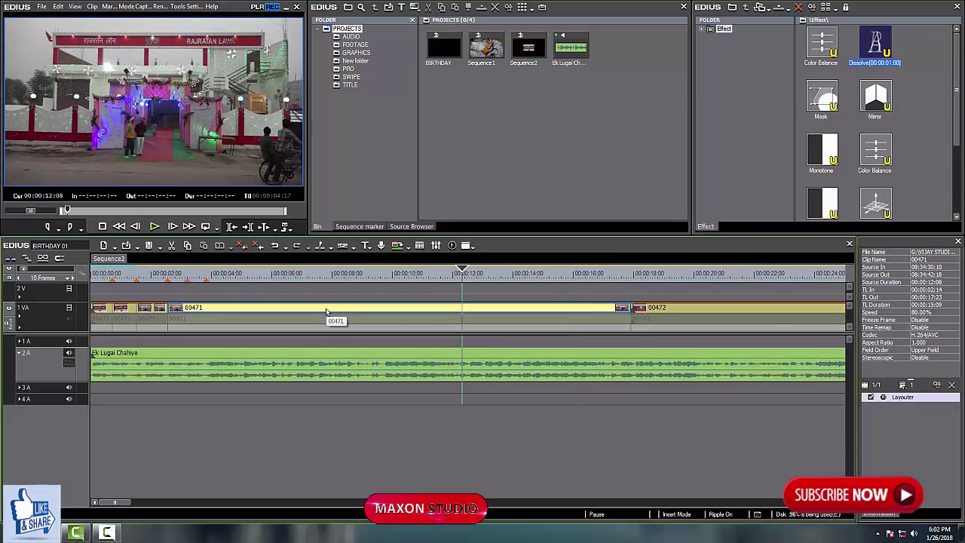
{"action": "left_click_drag", "start_coordinate": [318, 313], "coordinate": [520, 163]}
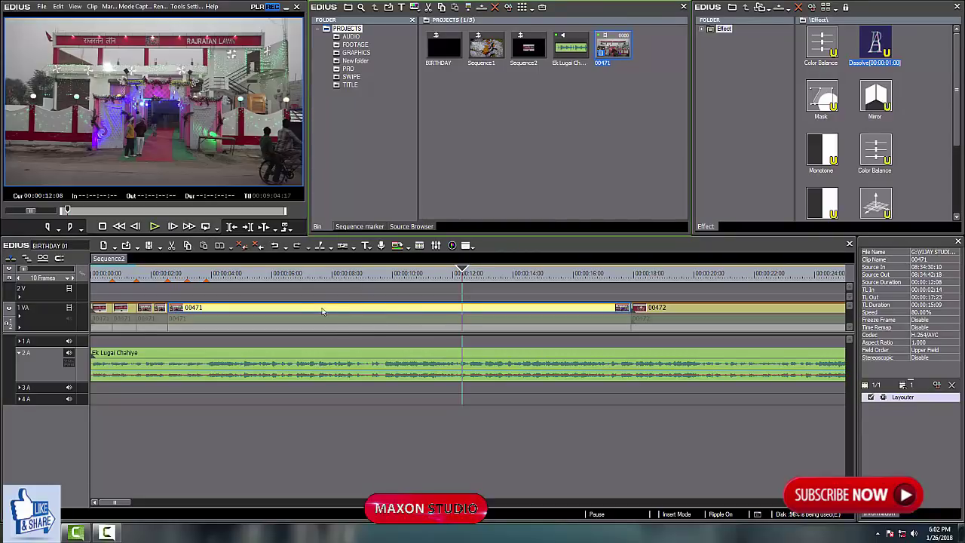
{"action": "key", "text": "Delete"}
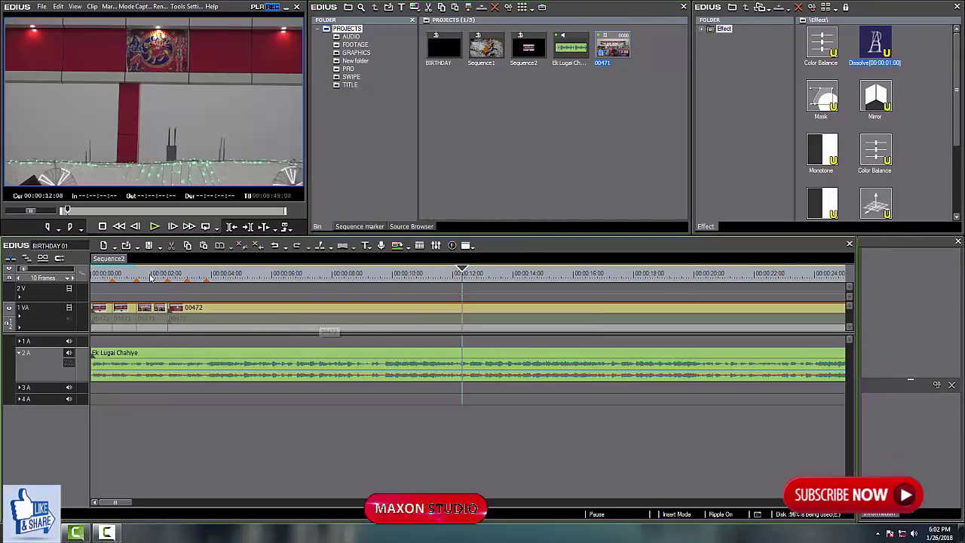
- Play the sequence from the start to check the transition into clip 00472, and return to the beginning
{"action": "left_click_drag", "start_coordinate": [151, 276], "coordinate": [74, 307]}
{"action": "key", "text": "space"}
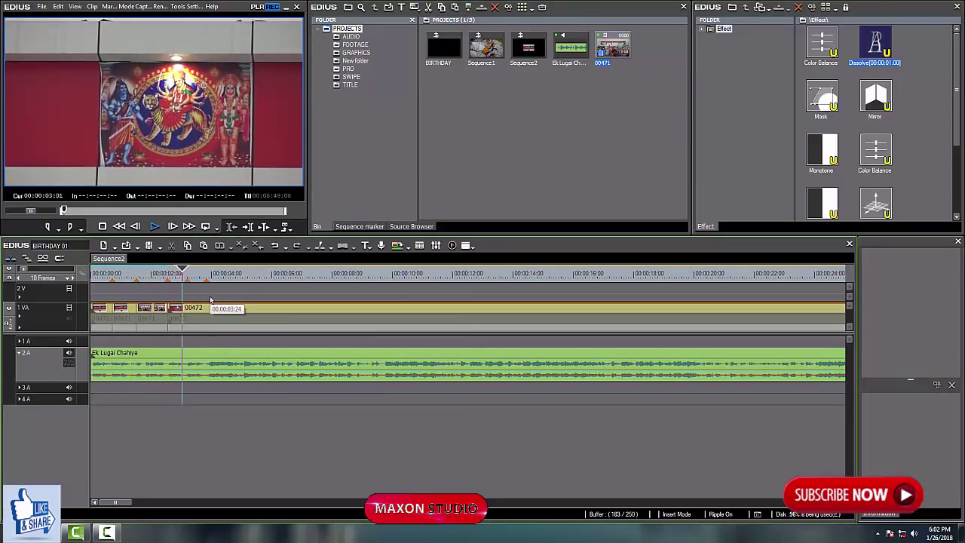
{"action": "key", "text": "space"}
{"action": "left_click", "coordinate": [178, 277]}
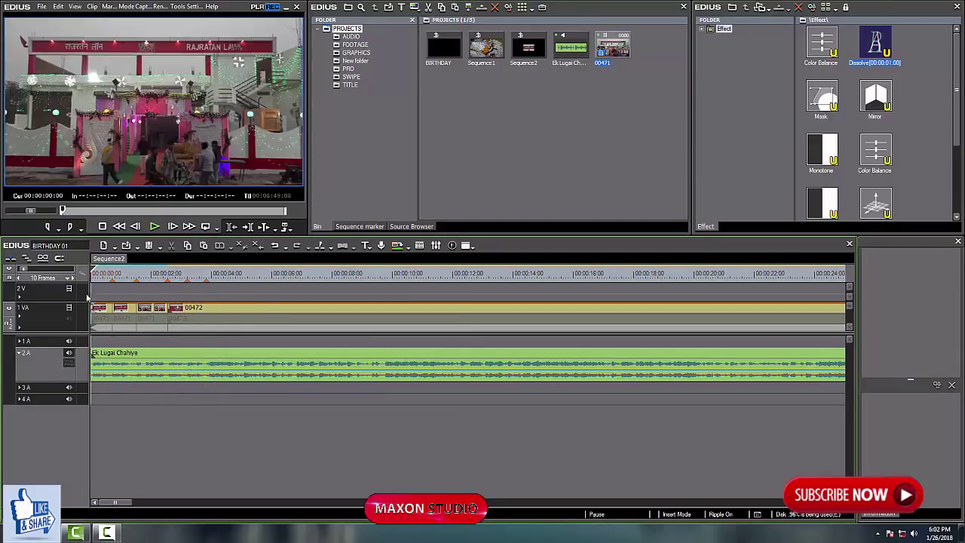
{"action": "key", "text": "Home"}
{"action": "key", "text": "space"}
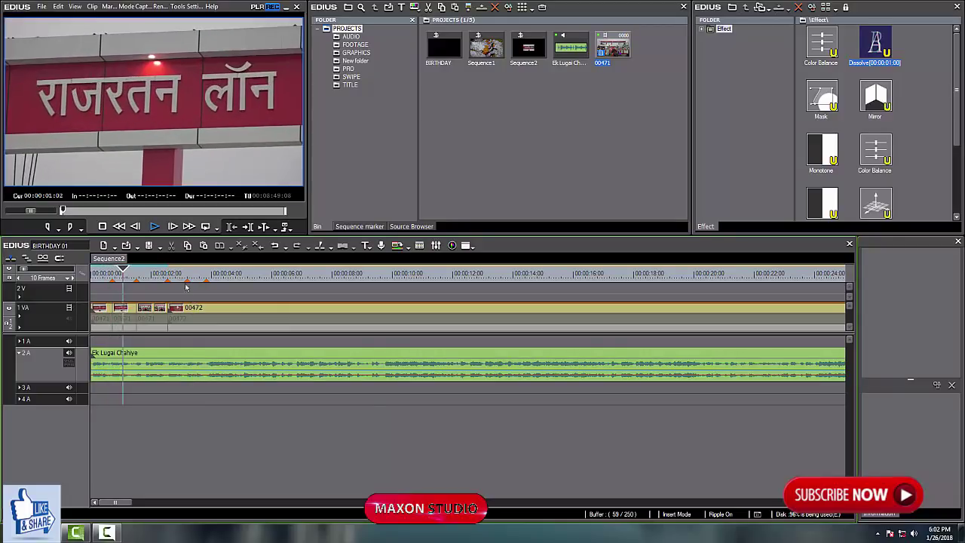
{"action": "left_click", "coordinate": [115, 285]}
{"action": "key", "text": "Home"}
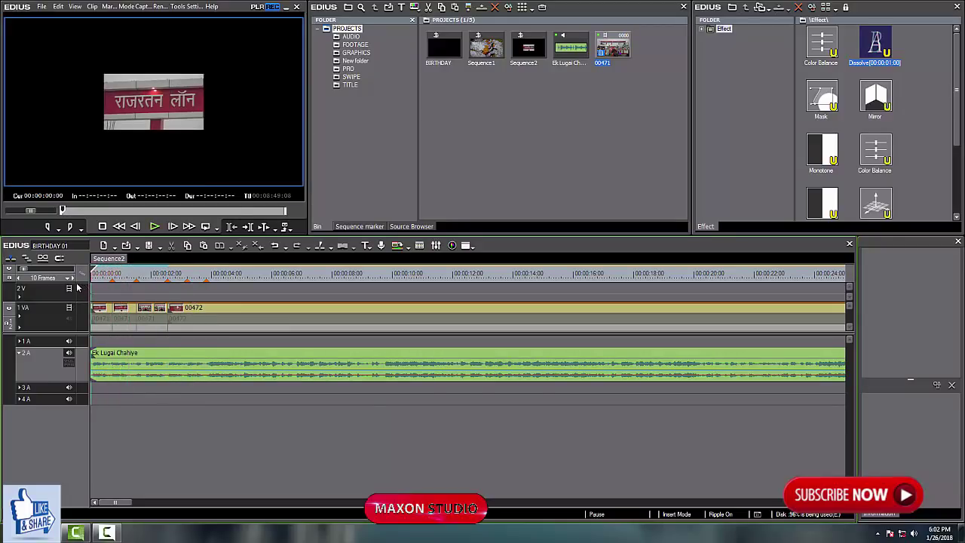
- Cut clip 00472 at the 00:00:03:05 marker, scrub through its remainder and ripple-delete that remainder
{"action": "left_click_drag", "start_coordinate": [90, 288], "coordinate": [743, 297]}
{"action": "left_click", "coordinate": [188, 321]}
{"action": "scroll", "coordinate": [716, 303], "scroll_direction": "down", "scroll_amount": 1}
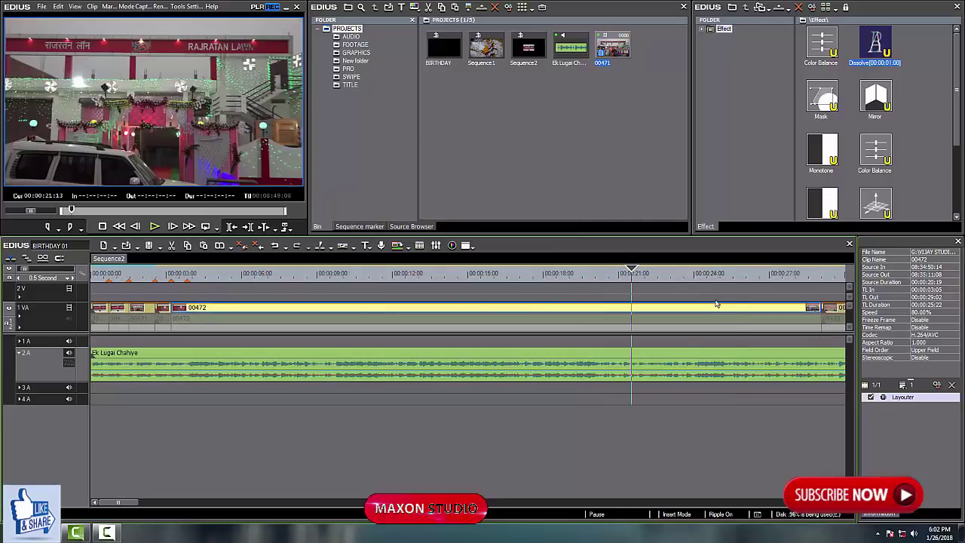
{"action": "left_click_drag", "start_coordinate": [658, 274], "coordinate": [560, 292]}
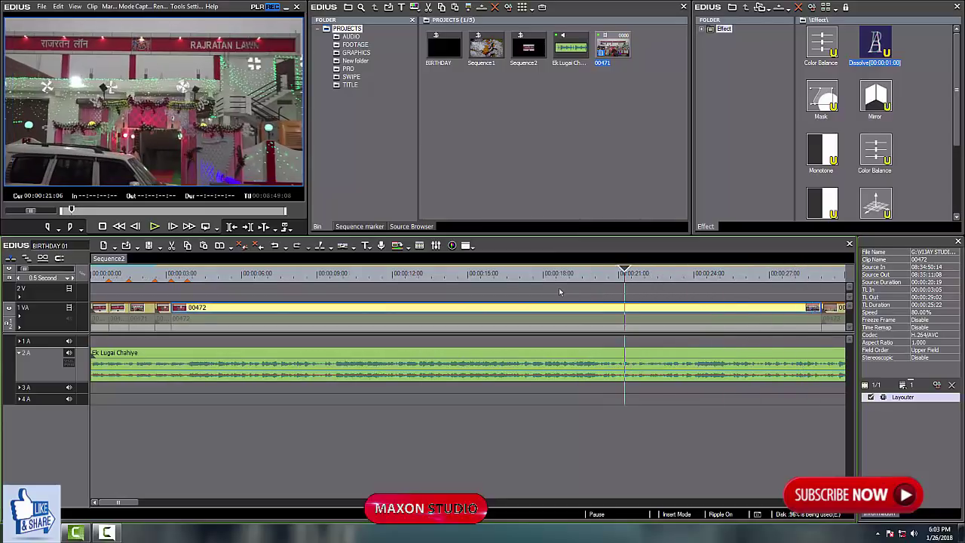
{"action": "key", "text": "Delete"}
- Move the short 00472 segment from 00:00:02:14 to the very start of the sequence
{"action": "left_click", "coordinate": [145, 274]}
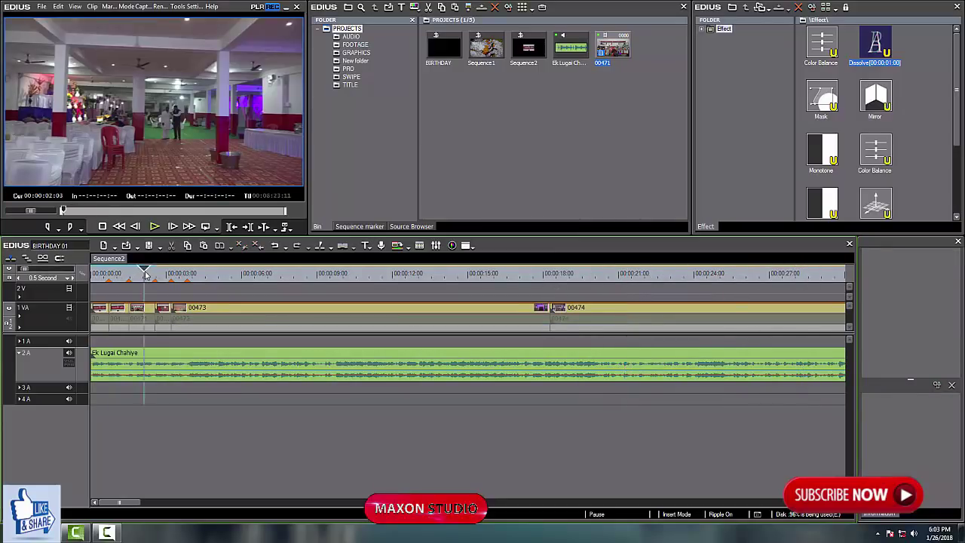
{"action": "left_click_drag", "start_coordinate": [144, 274], "coordinate": [156, 276]}
{"action": "scroll", "coordinate": [226, 293], "scroll_direction": "up", "scroll_amount": 1}
{"action": "left_click_drag", "start_coordinate": [290, 294], "coordinate": [322, 294]}
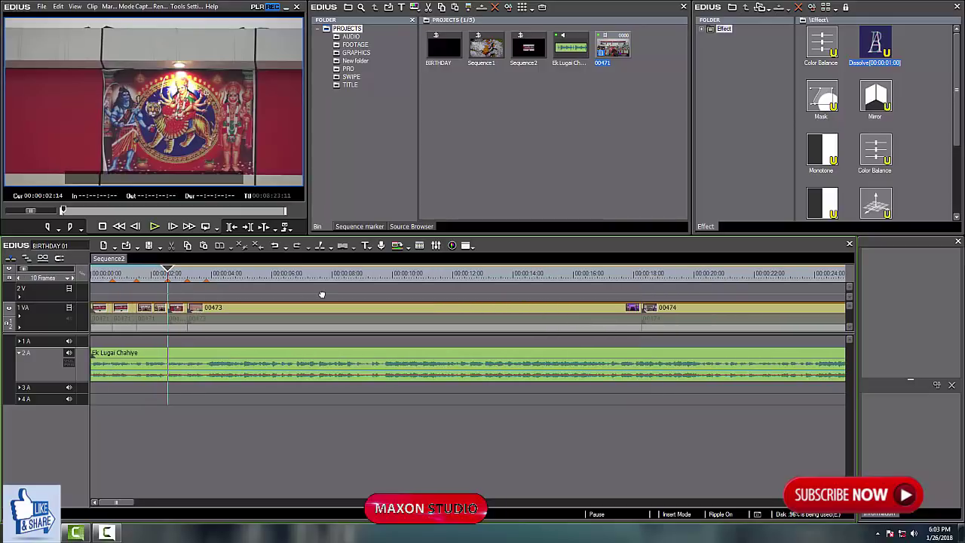
{"action": "left_click", "coordinate": [98, 309]}
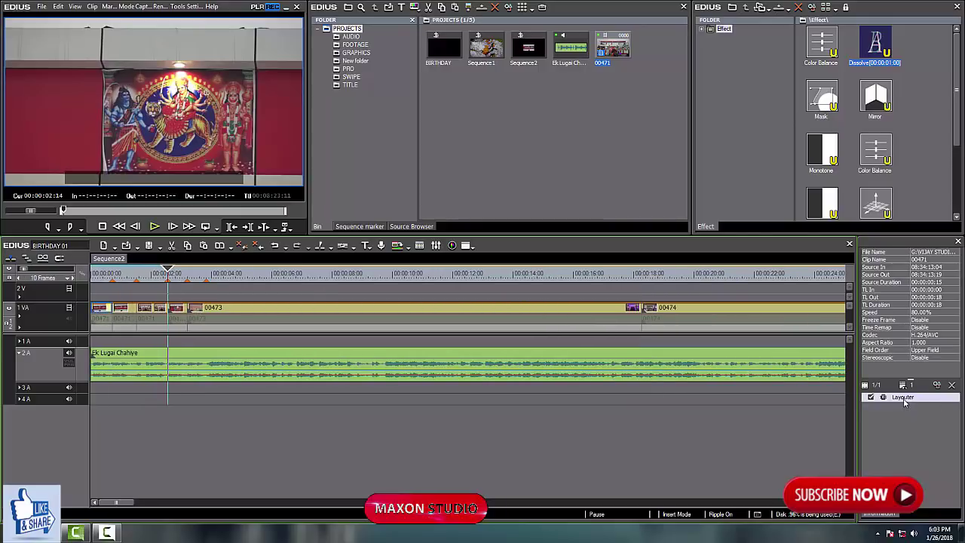
{"action": "left_click", "coordinate": [180, 309]}
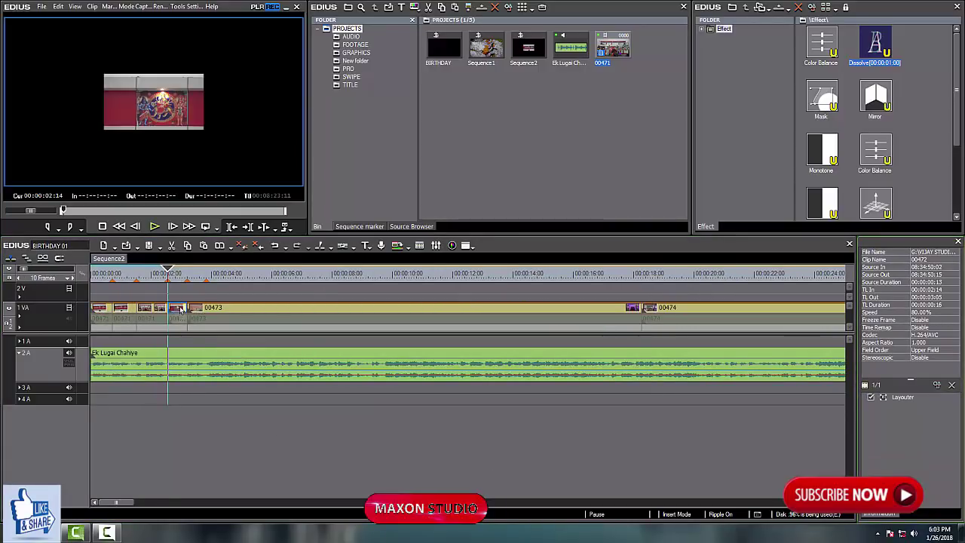
{"action": "left_click_drag", "start_coordinate": [181, 310], "coordinate": [87, 308]}
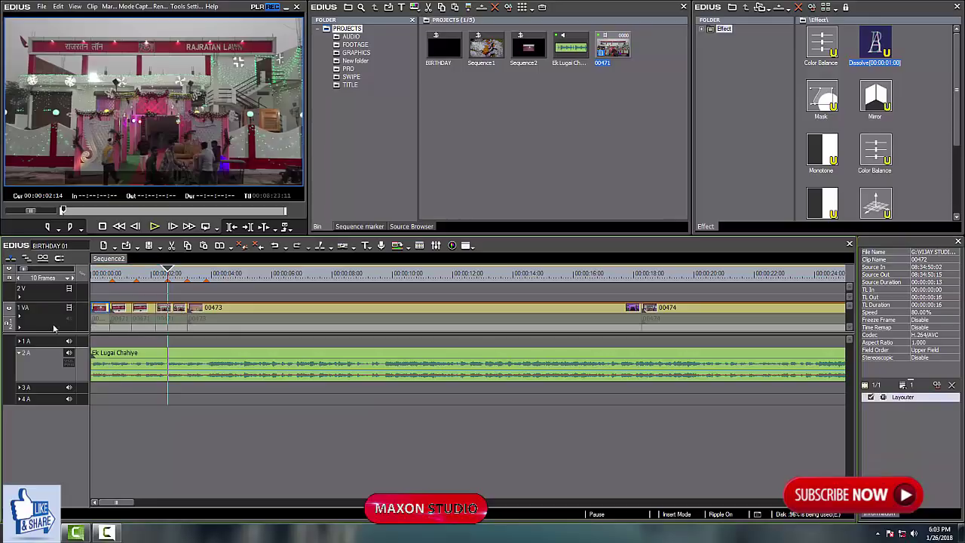
- Play the reordered opening from near the start and ripple-delete the third segment, the second close-up of the venue sign
{"action": "left_click", "coordinate": [143, 309]}
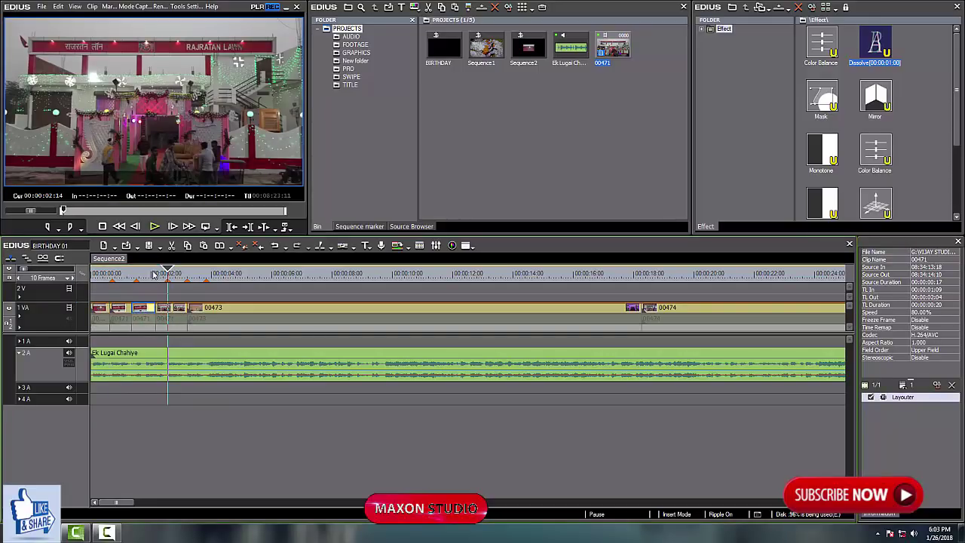
{"action": "left_click", "coordinate": [95, 274]}
{"action": "key", "text": "space"}
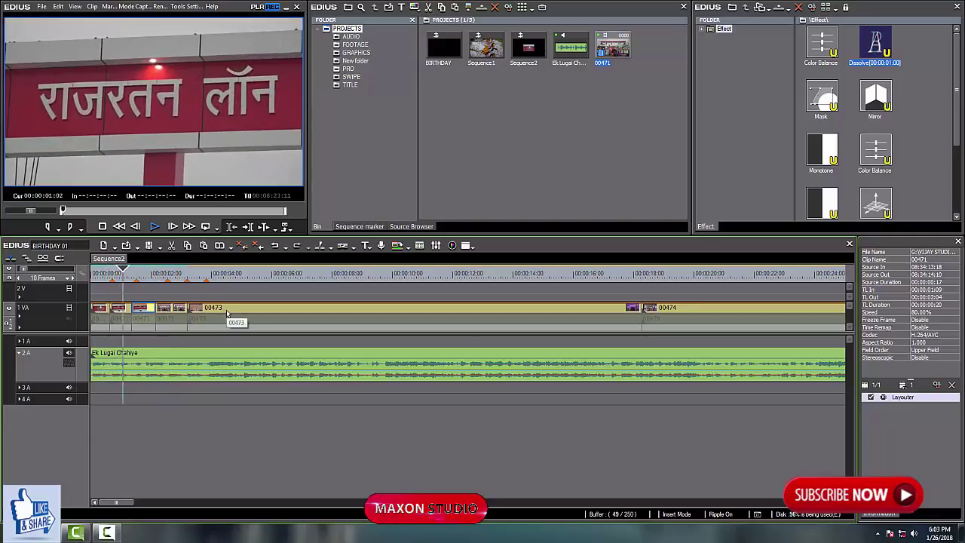
{"action": "key", "text": "space"}
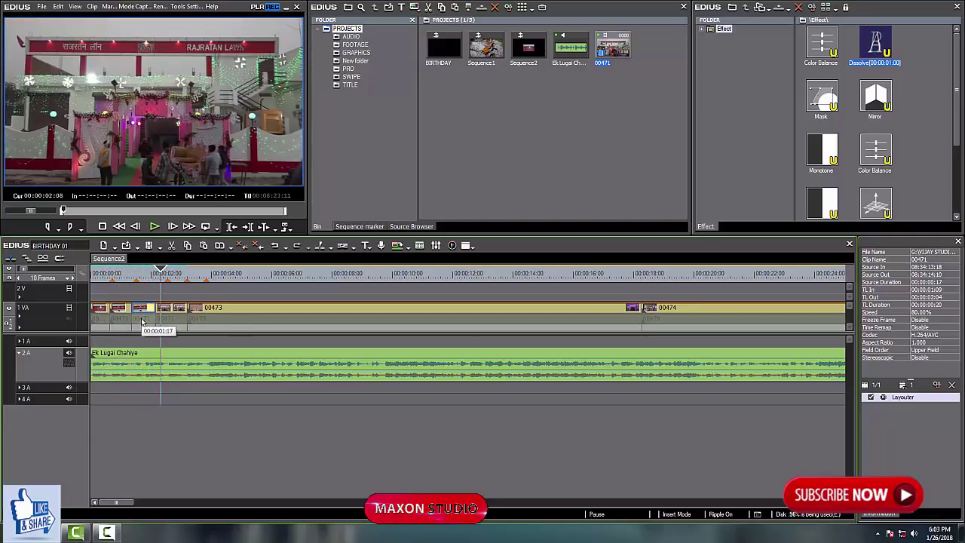
{"action": "key", "text": "Delete"}
- Replay the shortened opening, scrub through the timeline and return the playhead to the start of the sequence
{"action": "key", "text": "Home"}
{"action": "key", "text": "space"}
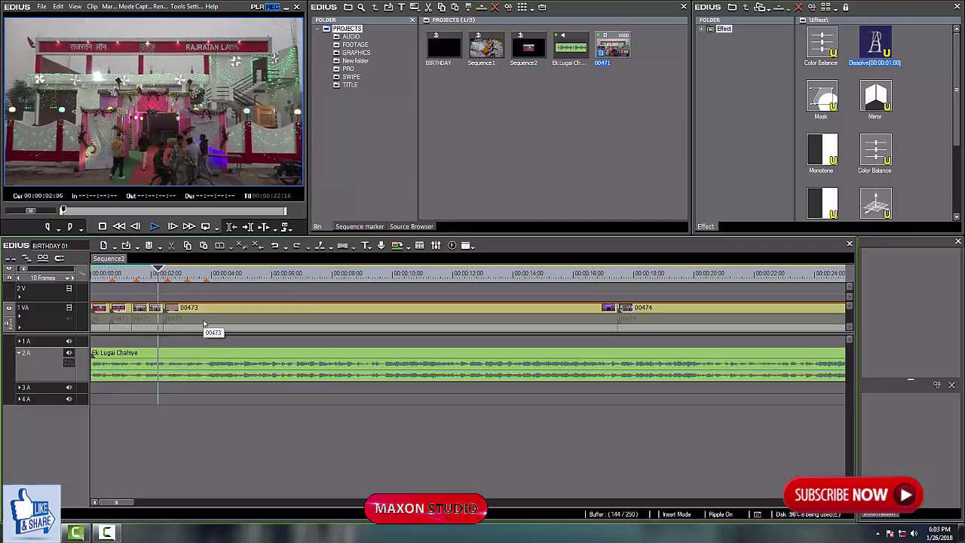
{"action": "left_click_drag", "start_coordinate": [190, 276], "coordinate": [337, 304]}
{"action": "left_click_drag", "start_coordinate": [114, 280], "coordinate": [71, 287]}
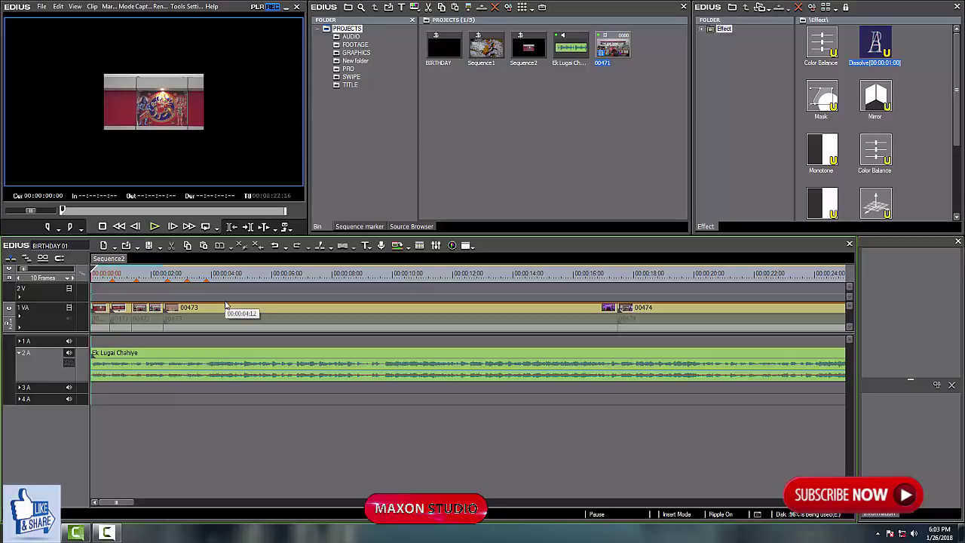
{"action": "key", "text": "space"}
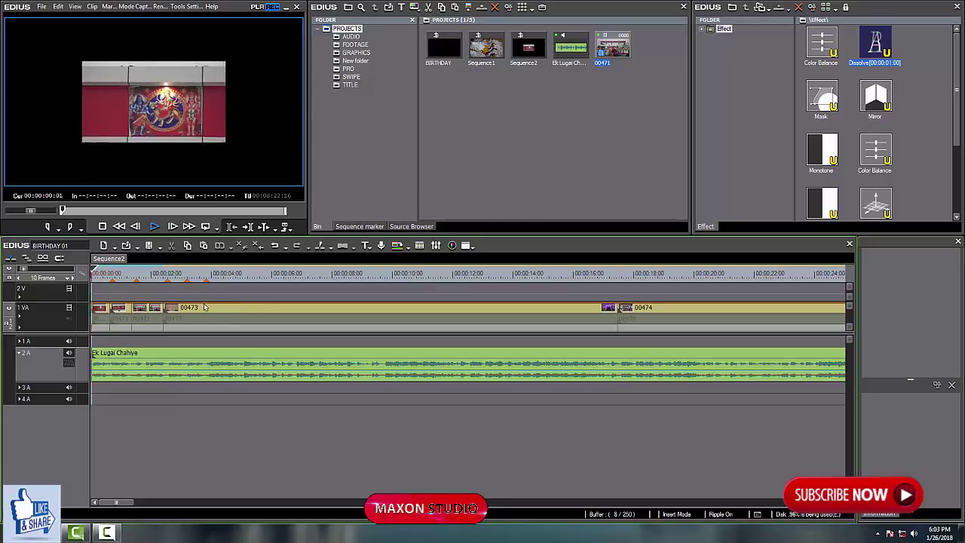
{"action": "left_click_drag", "start_coordinate": [109, 273], "coordinate": [64, 296]}
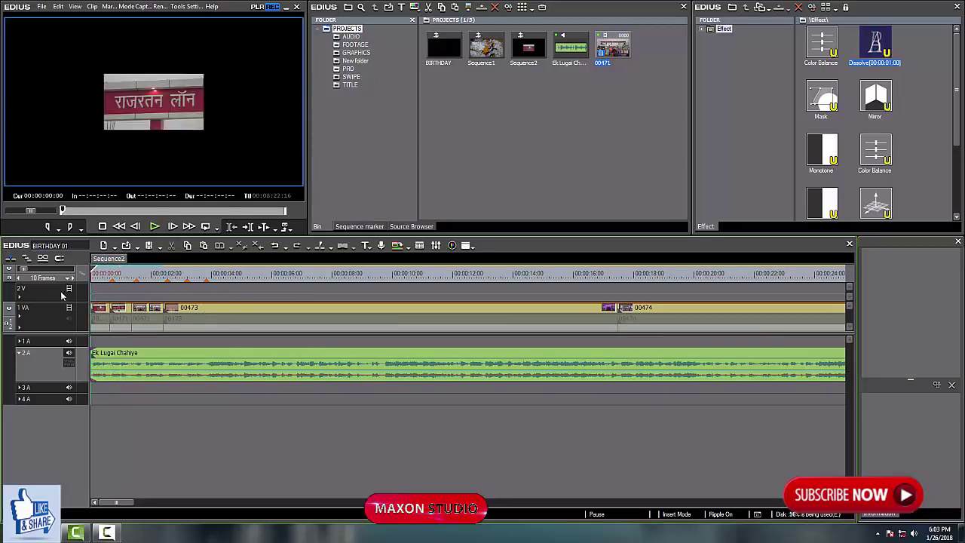
- Play the opening, scrub into clip 00473 and ripple-trim its beginning so the clip lasts 00:00:06:00 on the timeline
{"action": "key", "text": "space"}
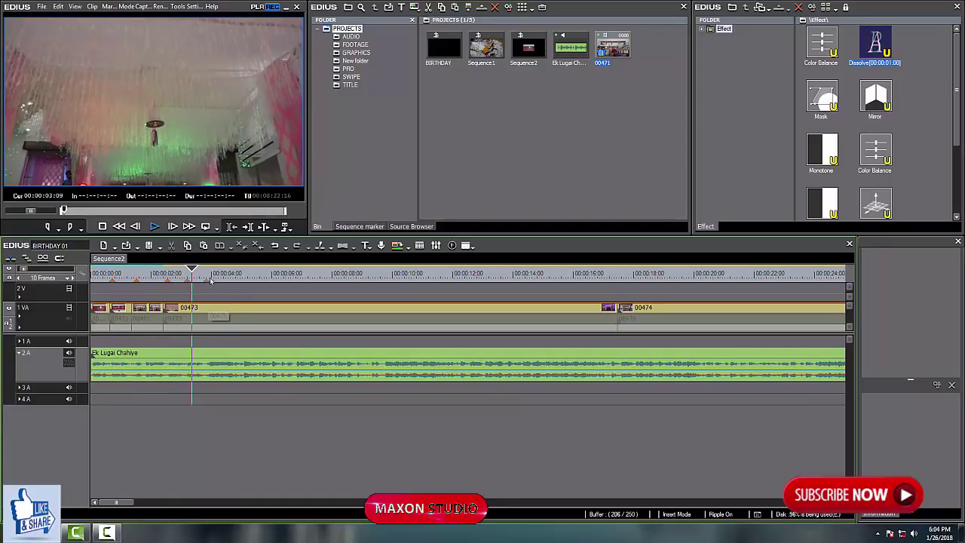
{"action": "left_click_drag", "start_coordinate": [229, 274], "coordinate": [439, 314]}
{"action": "left_click", "coordinate": [440, 318]}
{"action": "key", "text": "n"}
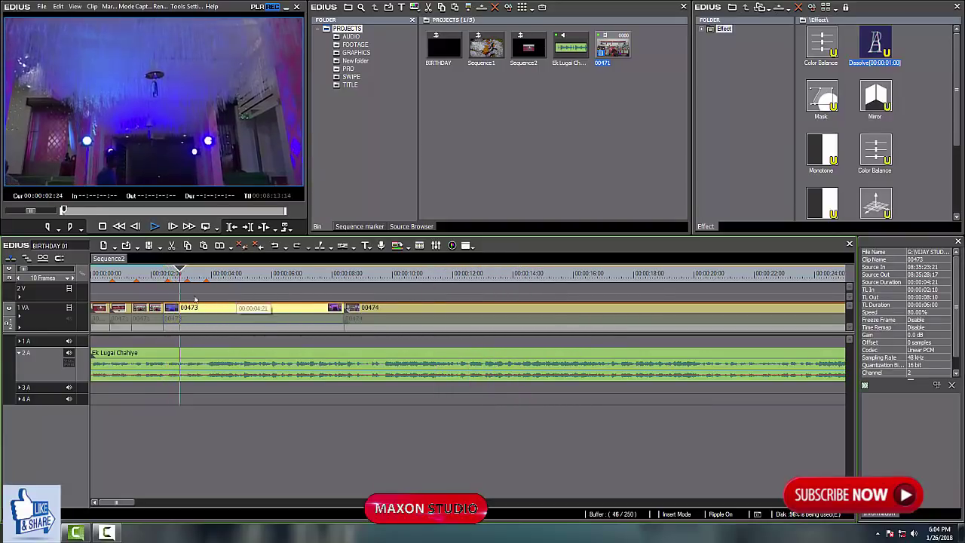
- Replay the opening segments from the start of the sequence to compare the cuts with the beat markers
{"action": "left_click", "coordinate": [136, 292]}
{"action": "scroll", "coordinate": [225, 300], "scroll_direction": "up", "scroll_amount": 2}
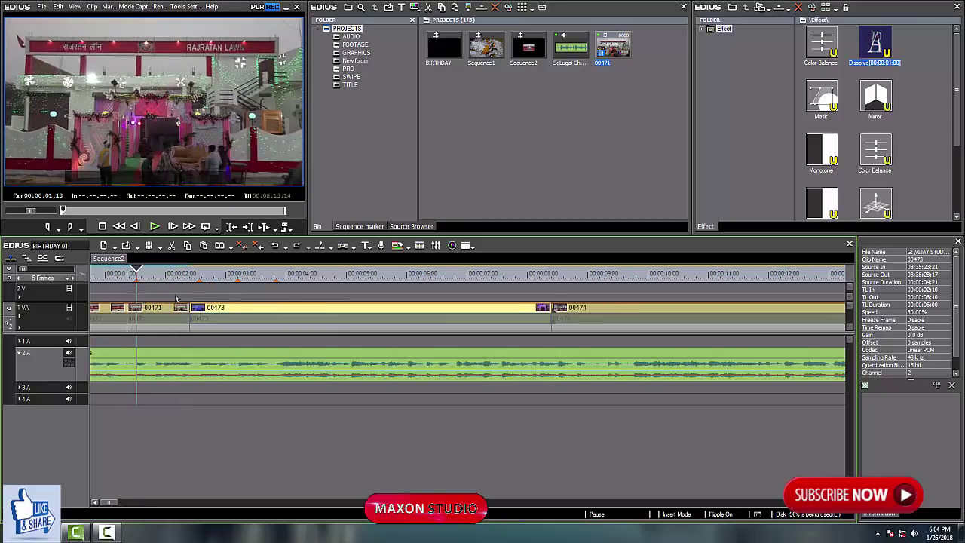
{"action": "left_click_drag", "start_coordinate": [159, 280], "coordinate": [76, 294]}
{"action": "key", "text": "space"}
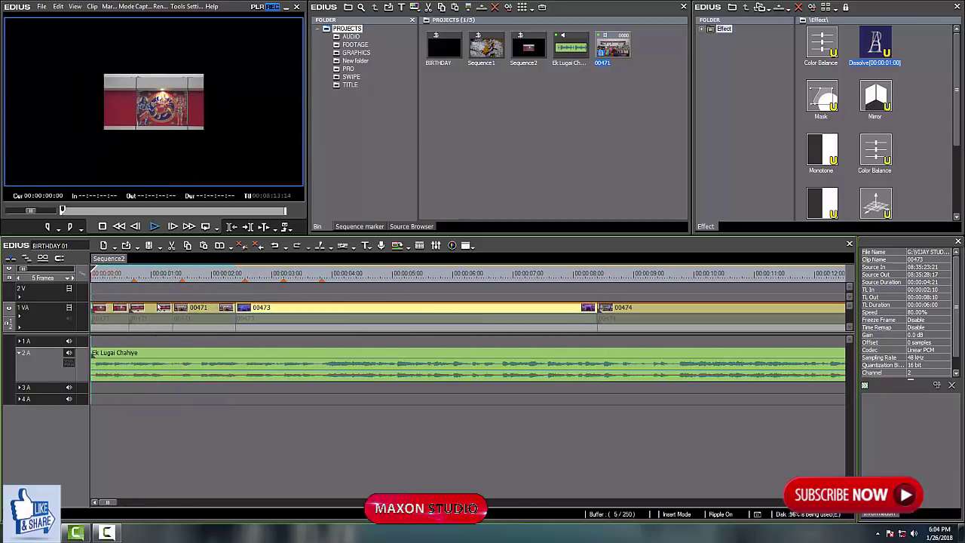
{"action": "key", "text": "space"}
{"action": "left_click_drag", "start_coordinate": [141, 279], "coordinate": [72, 294]}
{"action": "key", "text": "space"}
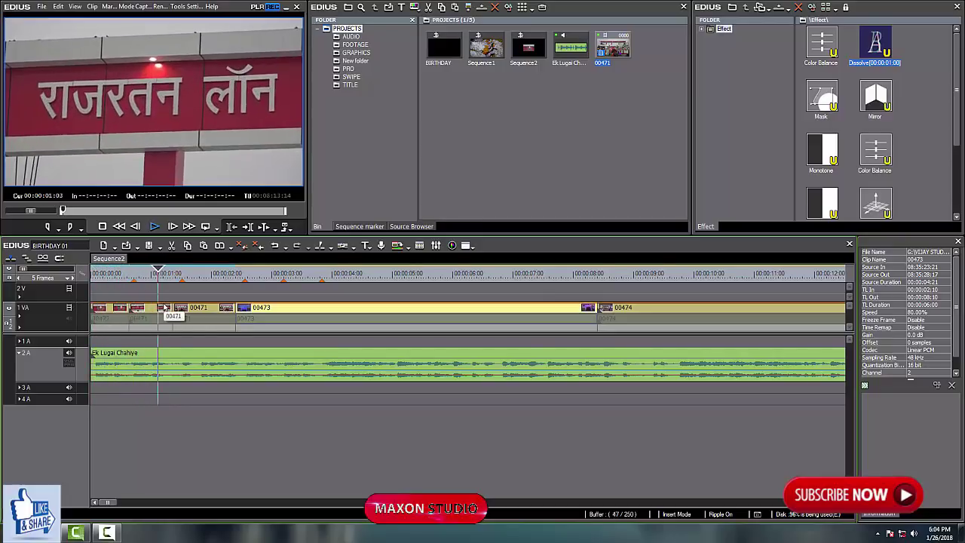
- Extend the end of clip 00472 to the 00:00:00:18 marker and the end of the first 00471 segment to the 00:00:01:13 marker
{"action": "left_click", "coordinate": [183, 274]}
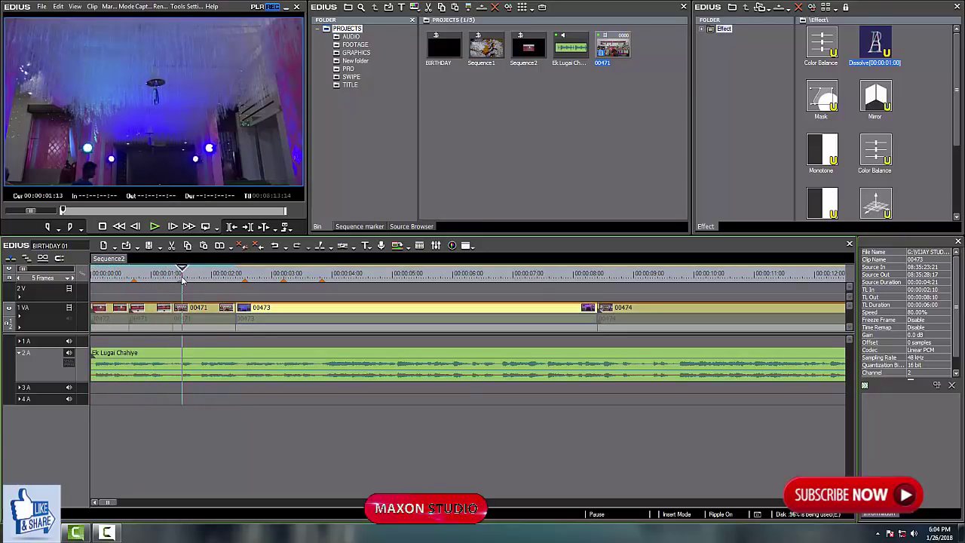
{"action": "scroll", "coordinate": [187, 307], "scroll_direction": "up", "scroll_amount": 1}
{"action": "scroll", "coordinate": [189, 303], "scroll_direction": "down", "scroll_amount": 1}
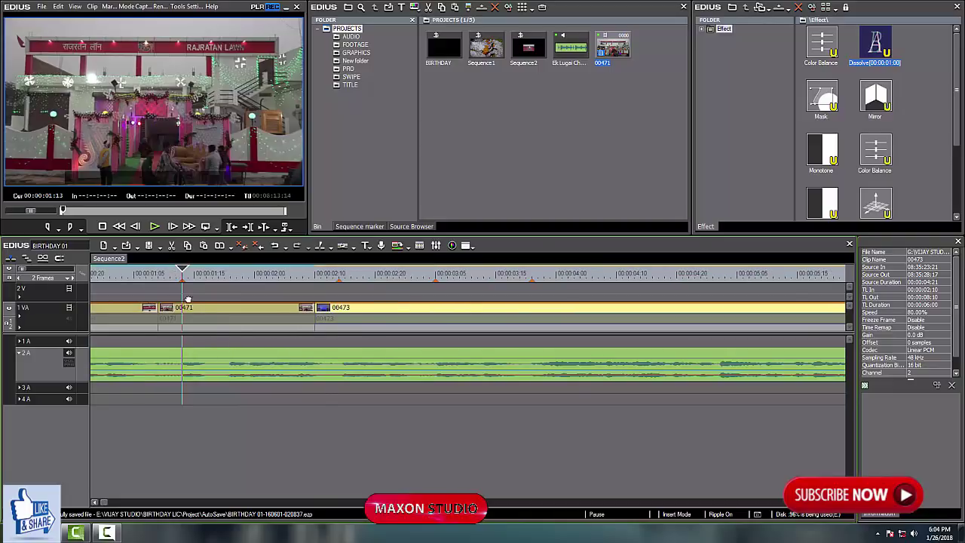
{"action": "scroll", "coordinate": [190, 299], "scroll_direction": "up", "scroll_amount": 2}
{"action": "left_click", "coordinate": [198, 281]}
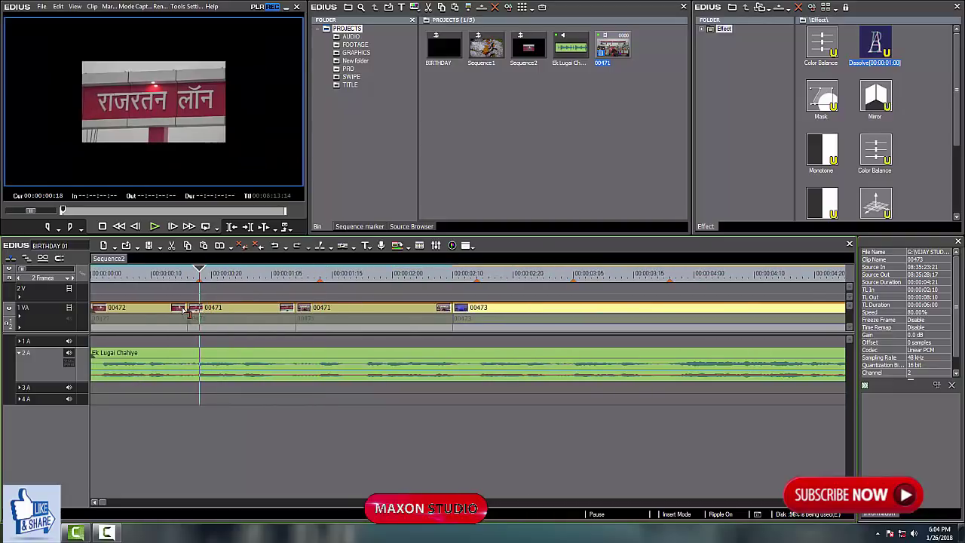
{"action": "left_click", "coordinate": [185, 309]}
{"action": "left_click_drag", "start_coordinate": [193, 309], "coordinate": [205, 309]}
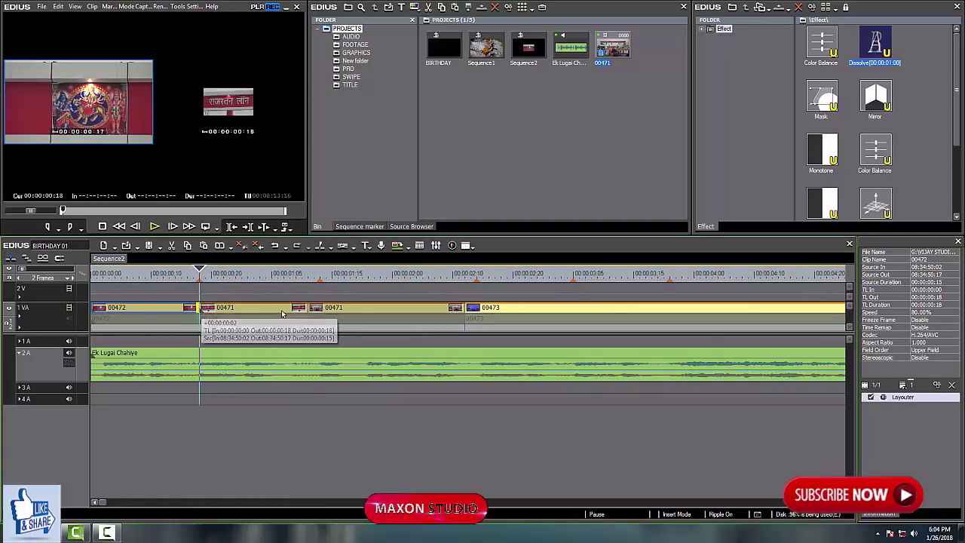
{"action": "left_click_drag", "start_coordinate": [306, 309], "coordinate": [321, 309]}
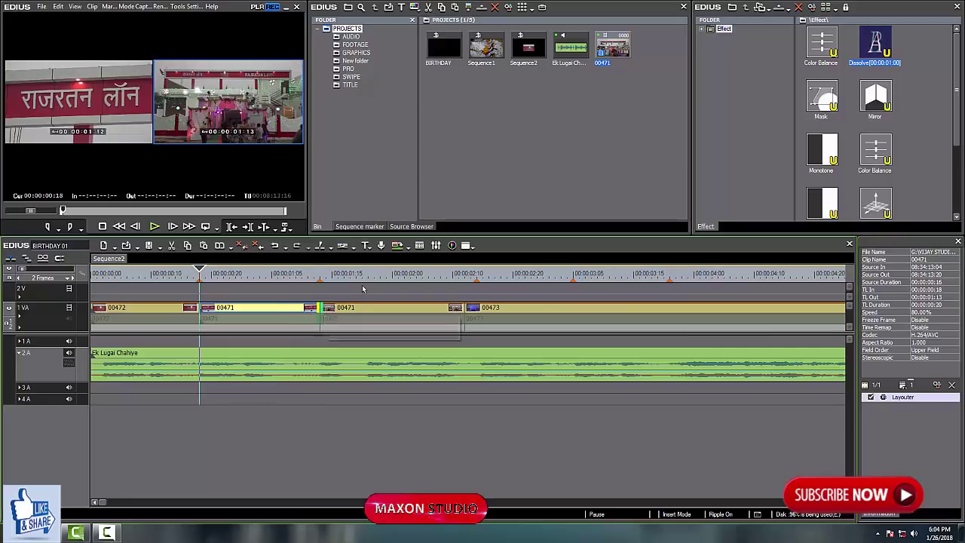
- Replay the retimed opening and extend the end of the second 00471 segment to the beat marker at 00:00:02:14
{"action": "key", "text": "Home"}
{"action": "key", "text": "space"}
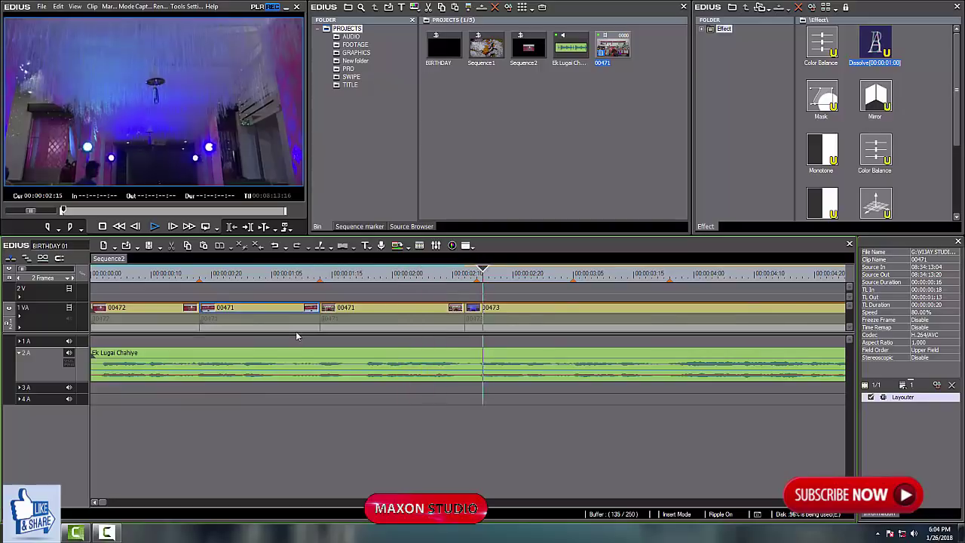
{"action": "key", "text": "space"}
{"action": "left_click_drag", "start_coordinate": [629, 299], "coordinate": [307, 302]}
{"action": "scroll", "coordinate": [283, 302], "scroll_direction": "down", "scroll_amount": 2}
{"action": "left_click_drag", "start_coordinate": [190, 272], "coordinate": [241, 296]}
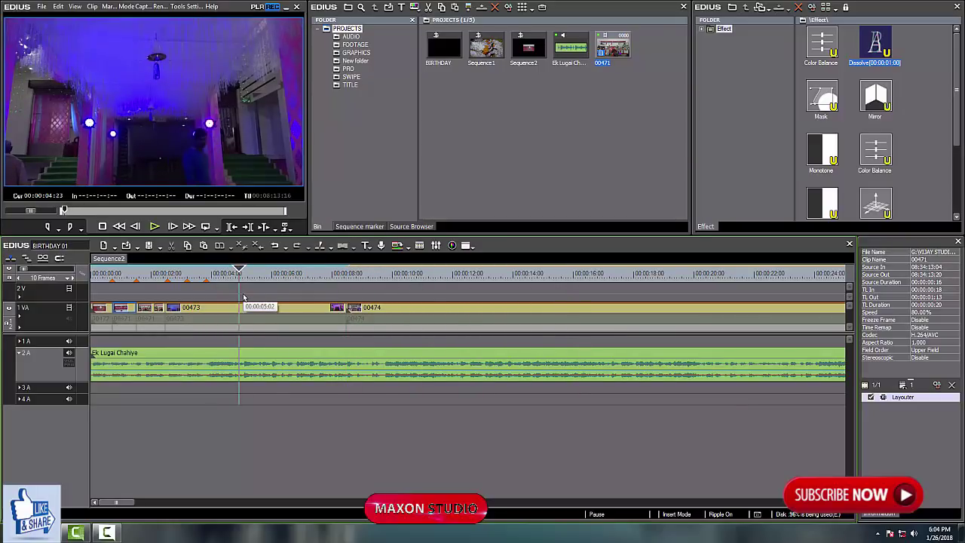
{"action": "left_click", "coordinate": [166, 279]}
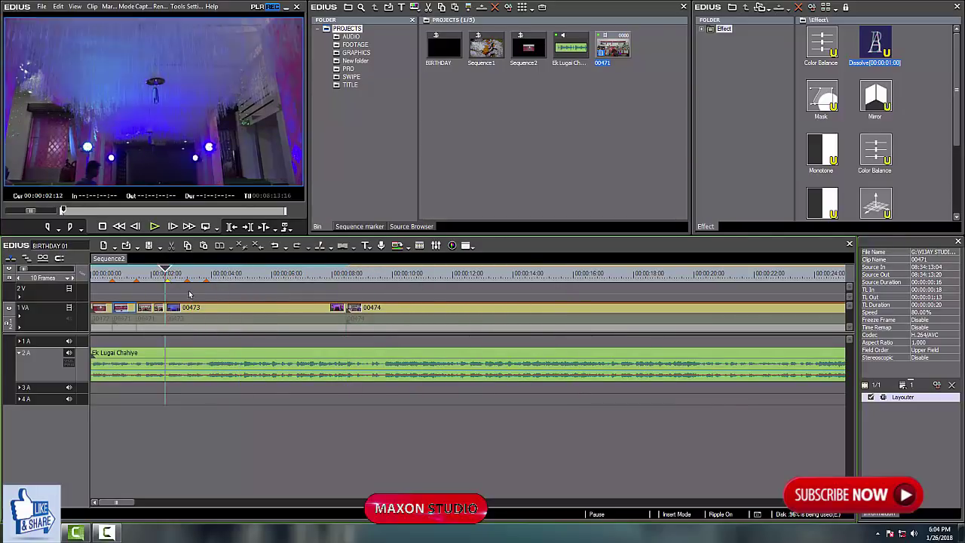
{"action": "scroll", "coordinate": [168, 283], "scroll_direction": "up", "scroll_amount": 4}
{"action": "left_click_drag", "start_coordinate": [162, 309], "coordinate": [163, 285]}
- Play on into clip 00473 and cut it at the 00:00:03:05 marker
{"action": "left_click", "coordinate": [185, 296]}
{"action": "key", "text": "space"}
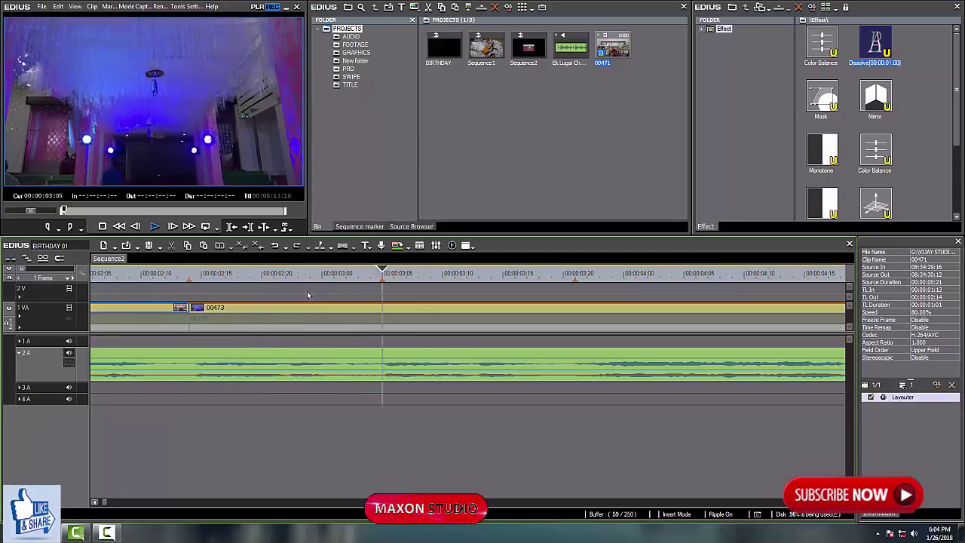
{"action": "left_click_drag", "start_coordinate": [324, 277], "coordinate": [382, 323]}
{"action": "left_click", "coordinate": [383, 323]}
{"action": "key", "text": "c"}
{"action": "scroll", "coordinate": [342, 318], "scroll_direction": "down", "scroll_amount": 2}
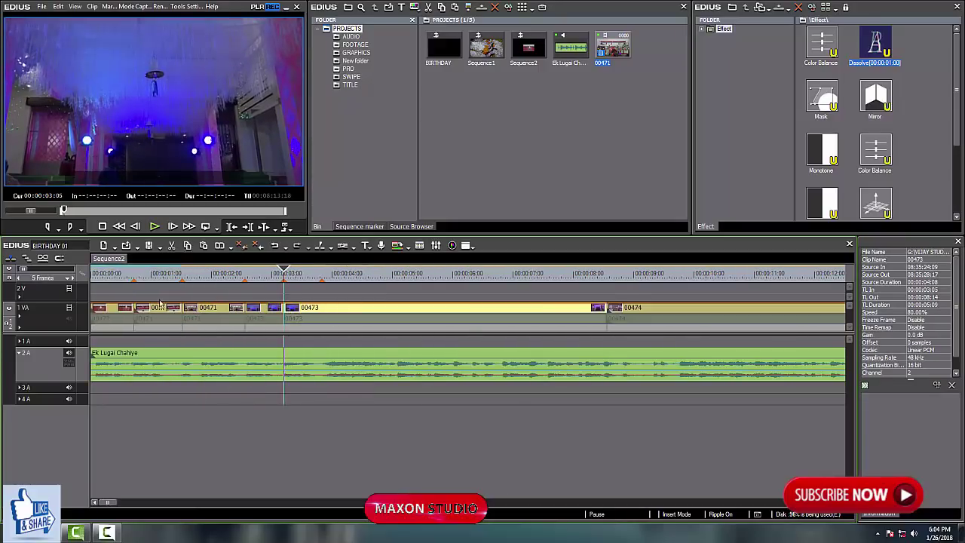
- Copy the Layouter zoom from the opening 00472 segment onto the short 00473 segment and replay that part
{"action": "left_click", "coordinate": [101, 309]}
{"action": "left_click_drag", "start_coordinate": [897, 400], "coordinate": [266, 308]}
{"action": "left_click_drag", "start_coordinate": [217, 276], "coordinate": [243, 295]}
{"action": "key", "text": "space"}
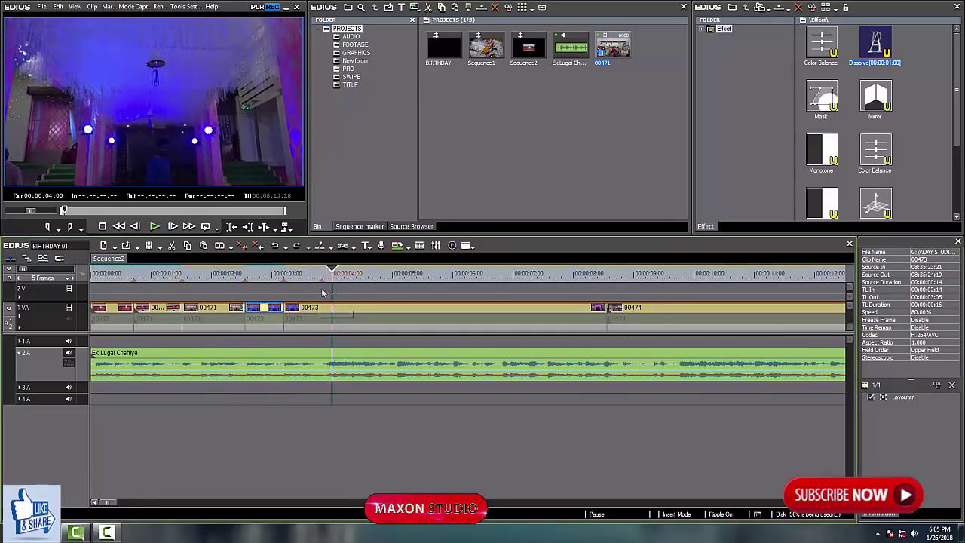
{"action": "left_click_drag", "start_coordinate": [246, 276], "coordinate": [209, 277]}
{"action": "key", "text": "space"}
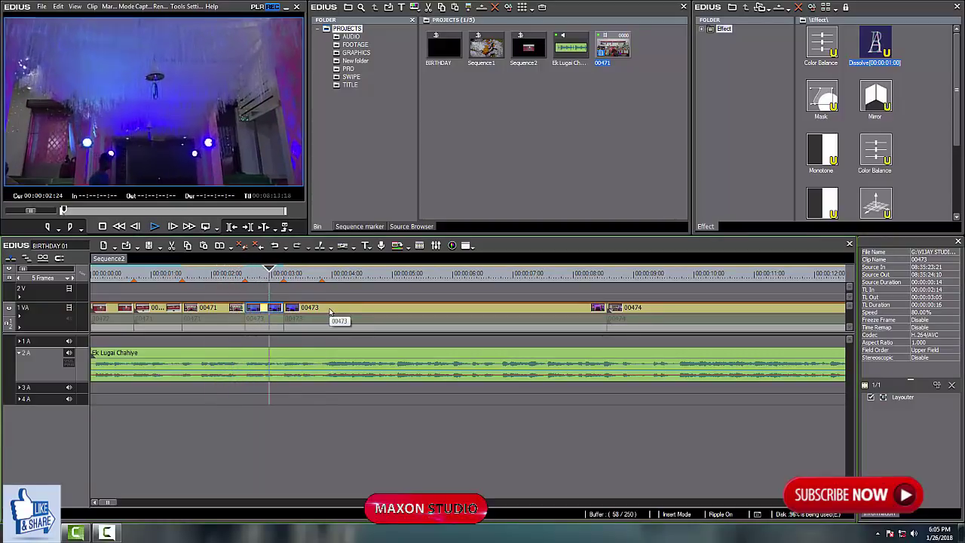
{"action": "key", "text": "space"}
- Scrub through the remainder of clip 00473 to 00:00:07:15 and ripple-trim everything before that point in it
{"action": "left_click_drag", "start_coordinate": [345, 274], "coordinate": [549, 294]}
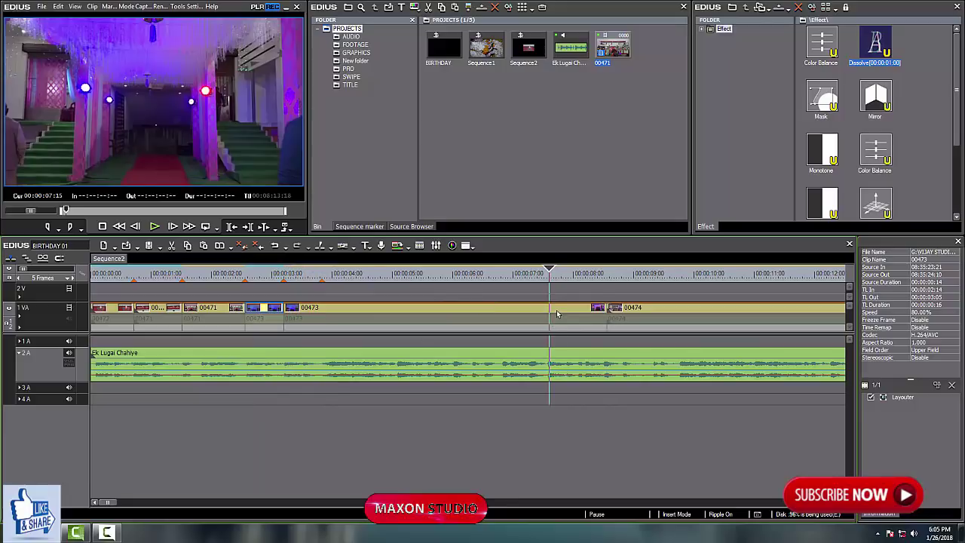
{"action": "left_click", "coordinate": [558, 314]}
{"action": "key", "text": "n"}
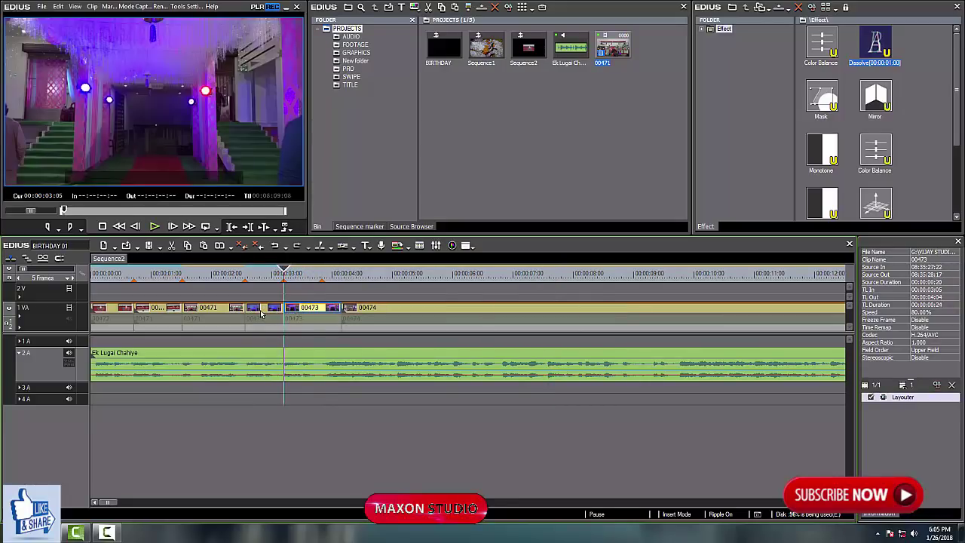
- Copy the Layouter zoom from the first 00473 segment onto the second one and play the sequence from the start
{"action": "left_click", "coordinate": [261, 313]}
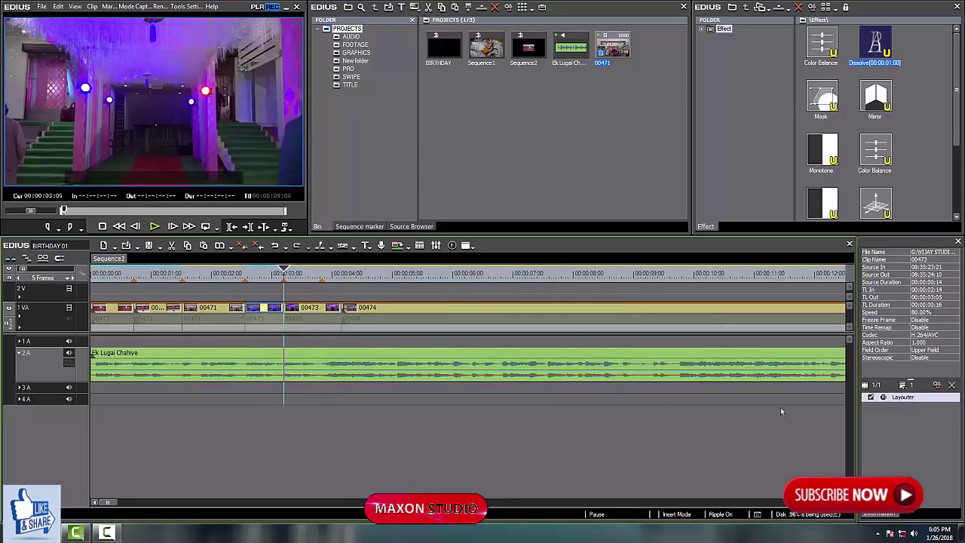
{"action": "left_click", "coordinate": [311, 316]}
{"action": "left_click", "coordinate": [259, 275]}
{"action": "key", "text": "Home"}
{"action": "key", "text": "space"}
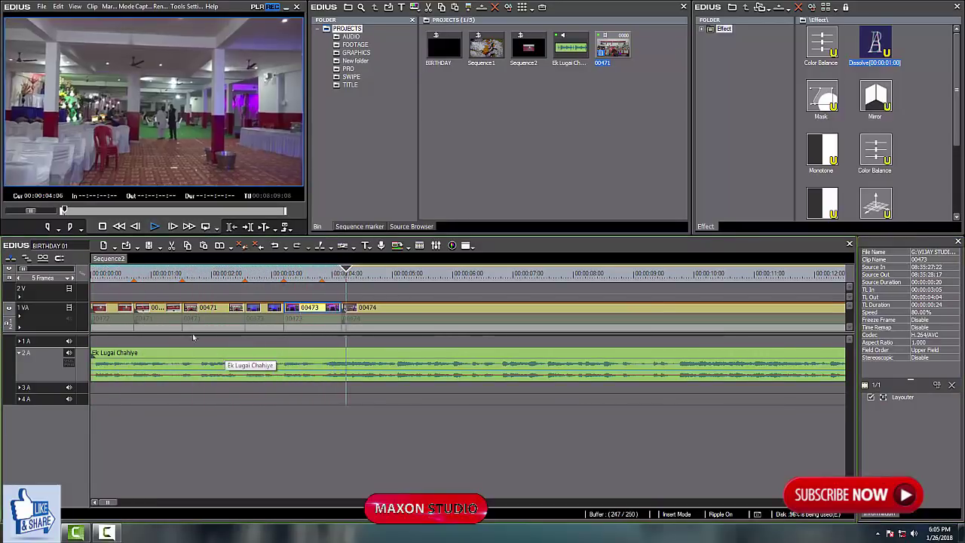
- Review the second 00471 segment, open its Layouter and set keyframes for all parameters at the clip's end, returning to its first frame
{"action": "left_click", "coordinate": [182, 275]}
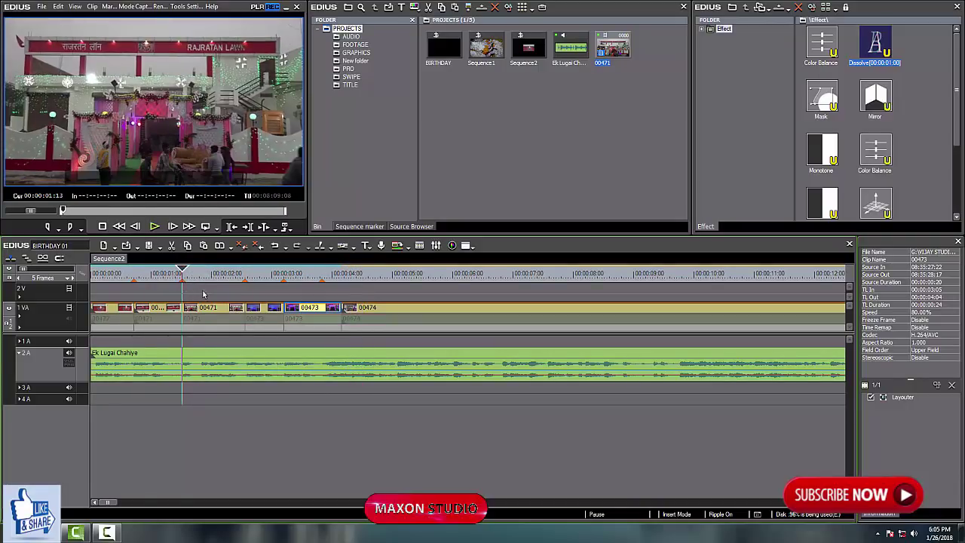
{"action": "key", "text": "space"}
{"action": "key", "text": "space"}
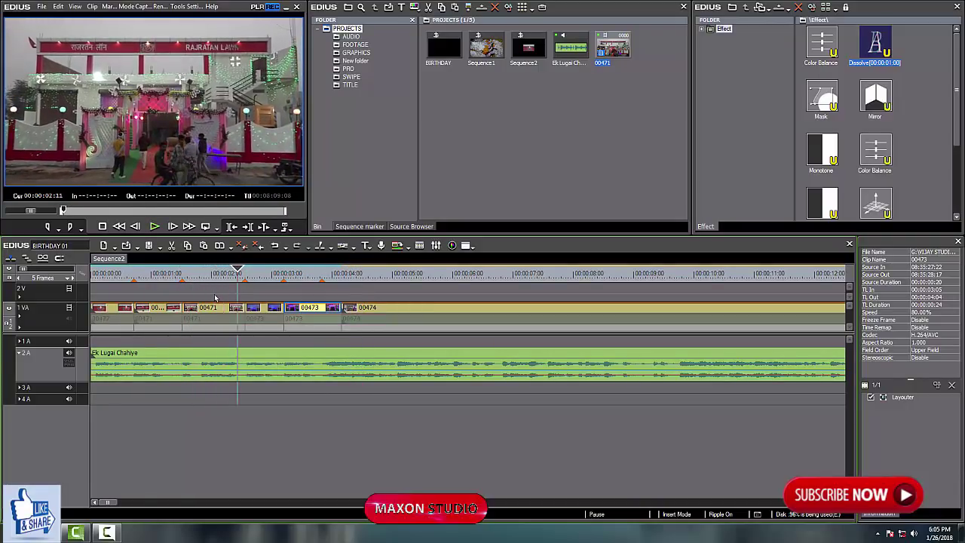
{"action": "left_click_drag", "start_coordinate": [214, 295], "coordinate": [183, 297]}
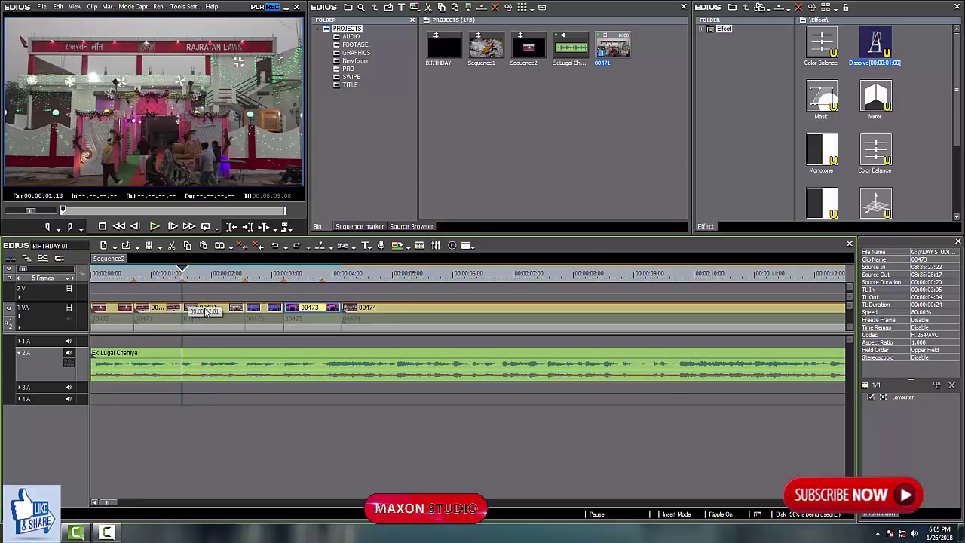
{"action": "left_click", "coordinate": [205, 307]}
{"action": "double_click", "coordinate": [891, 398]}
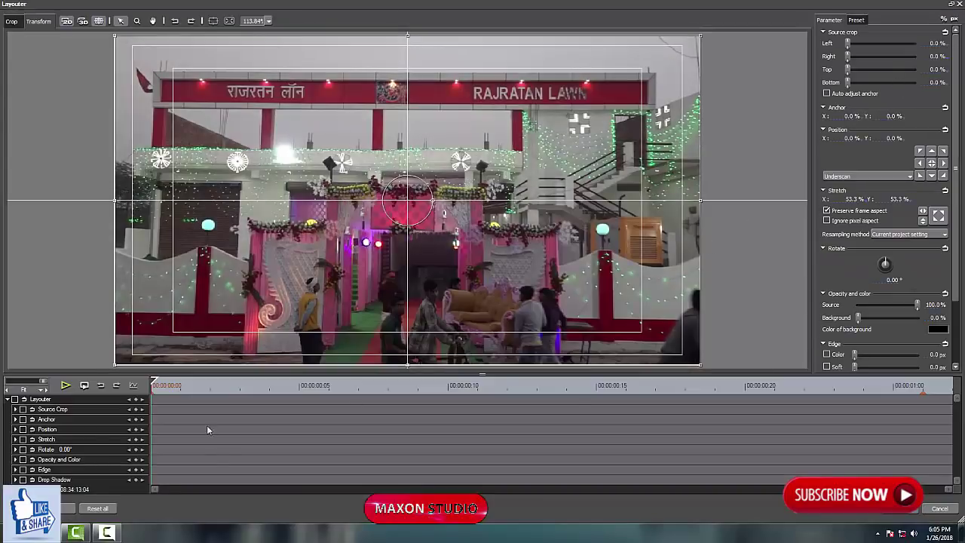
{"action": "left_click_drag", "start_coordinate": [176, 395], "coordinate": [924, 416]}
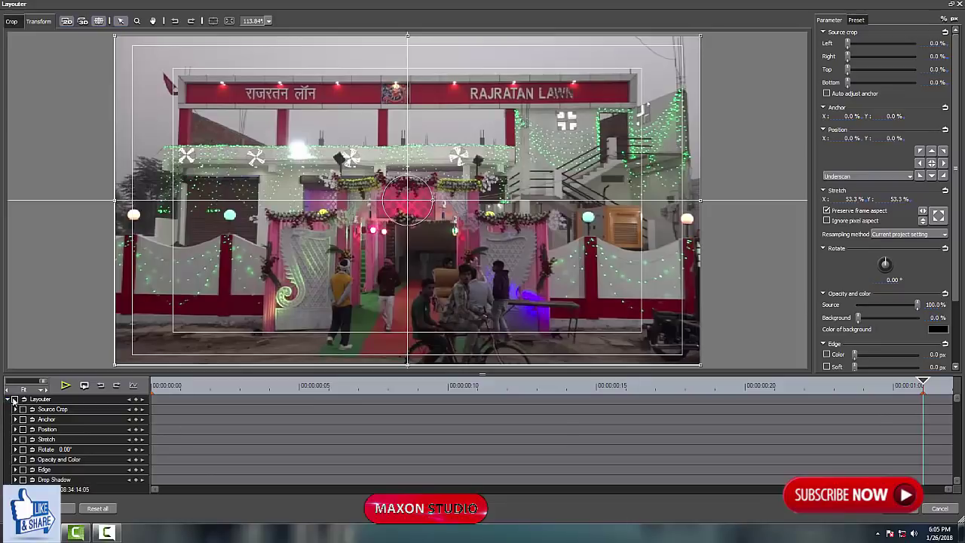
{"action": "left_click_drag", "start_coordinate": [202, 391], "coordinate": [138, 398]}
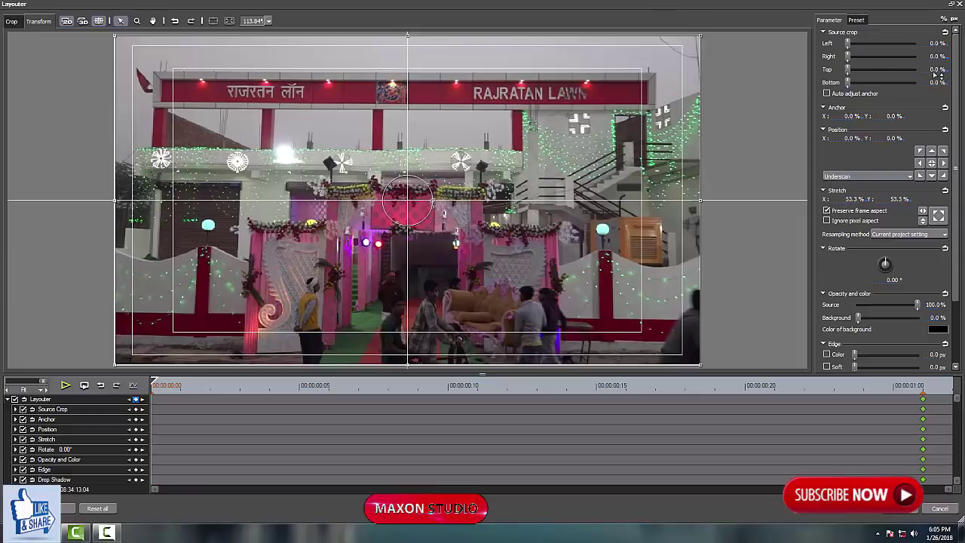
- Set the source crop to 40% top and 40% bottom at the segment's first frame and apply the Layouter settings
{"action": "type", "text": "40"}
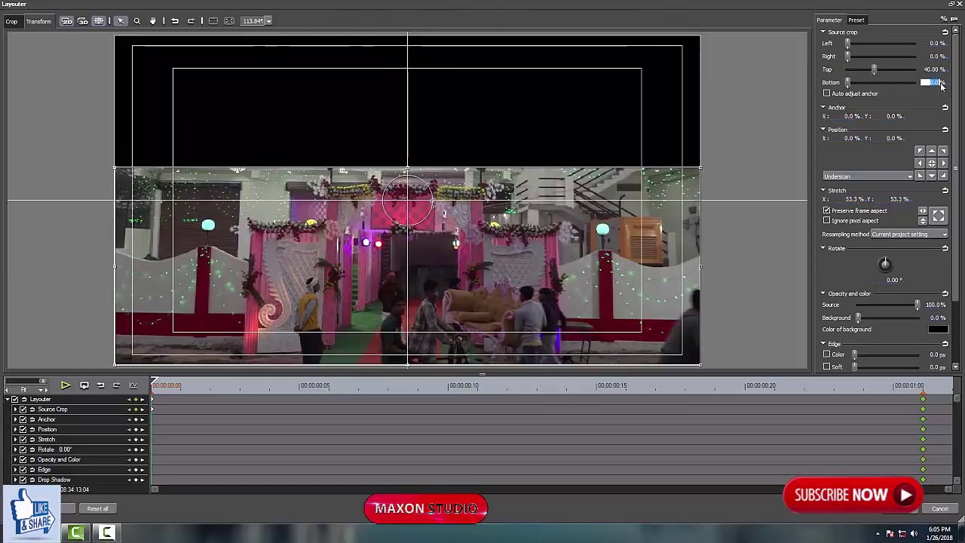
{"action": "type", "text": "40"}
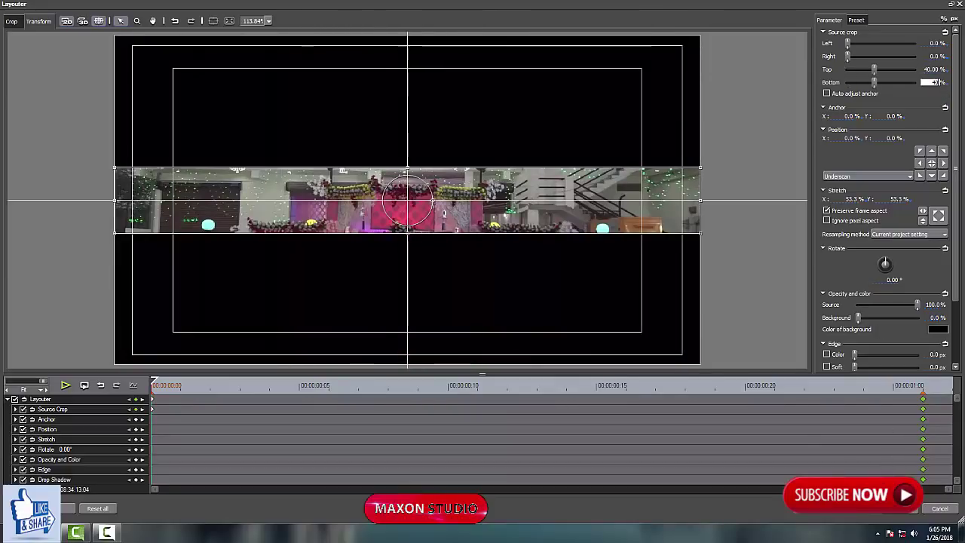
{"action": "left_click", "coordinate": [900, 509]}
- Replay the opening from the start and review the crop animation on the second 00471 segment
{"action": "left_click_drag", "start_coordinate": [165, 276], "coordinate": [19, 310]}
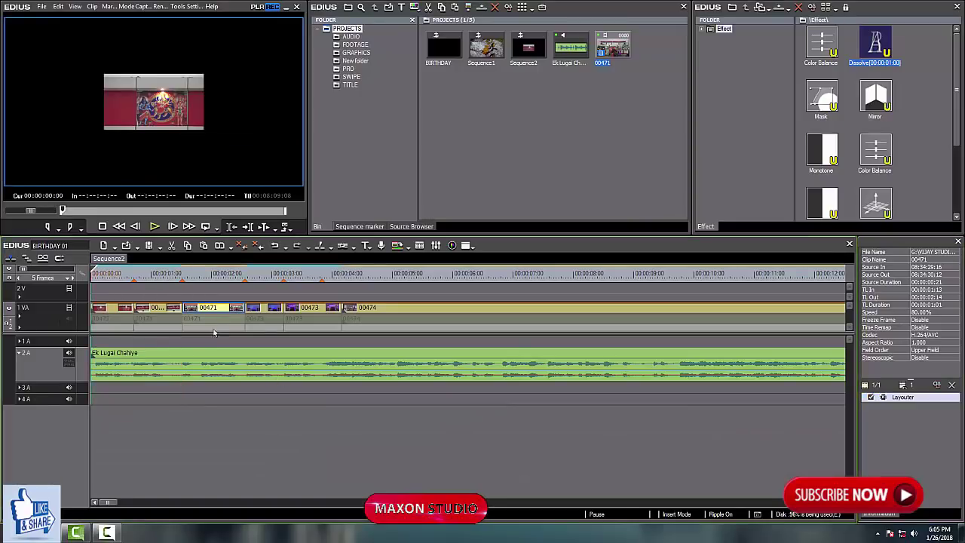
{"action": "key", "text": "space"}
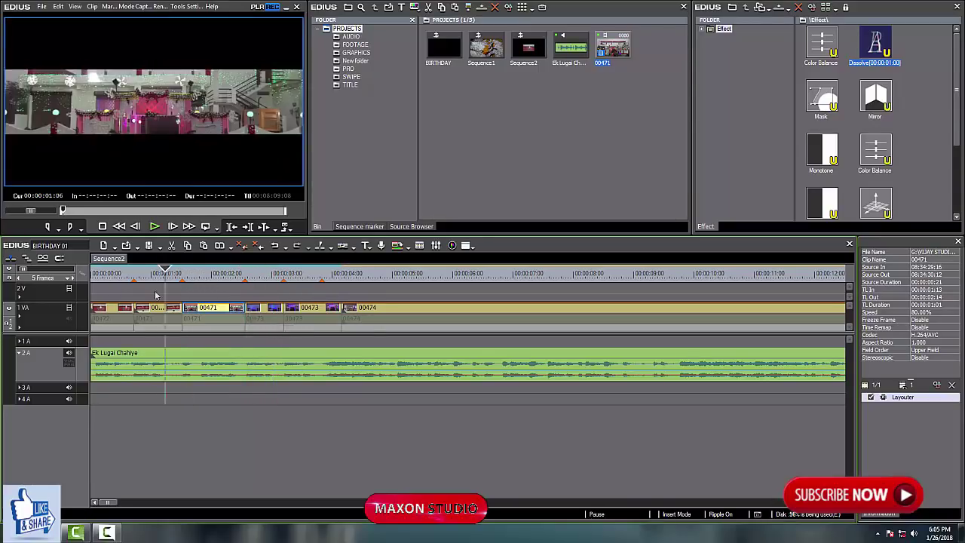
{"action": "key", "text": "Home"}
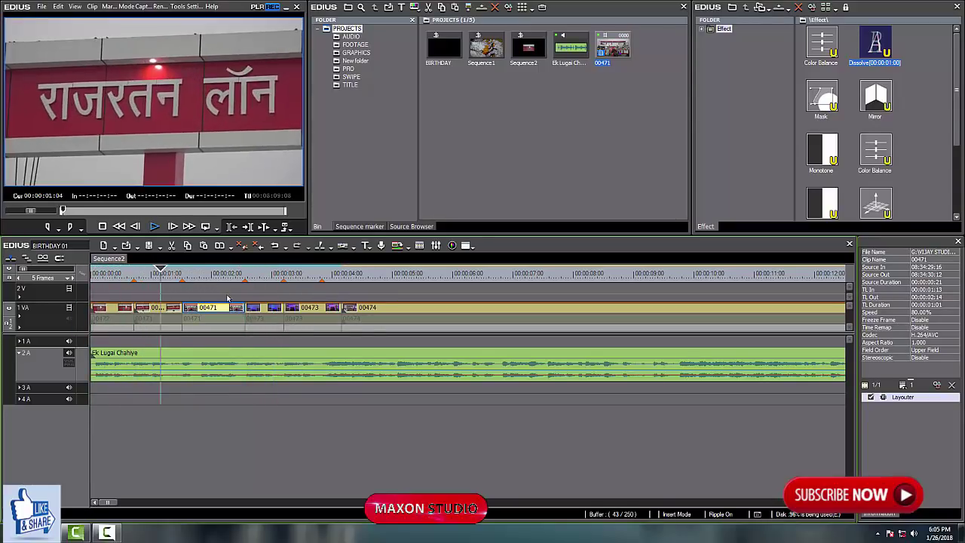
{"action": "left_click", "coordinate": [235, 300]}
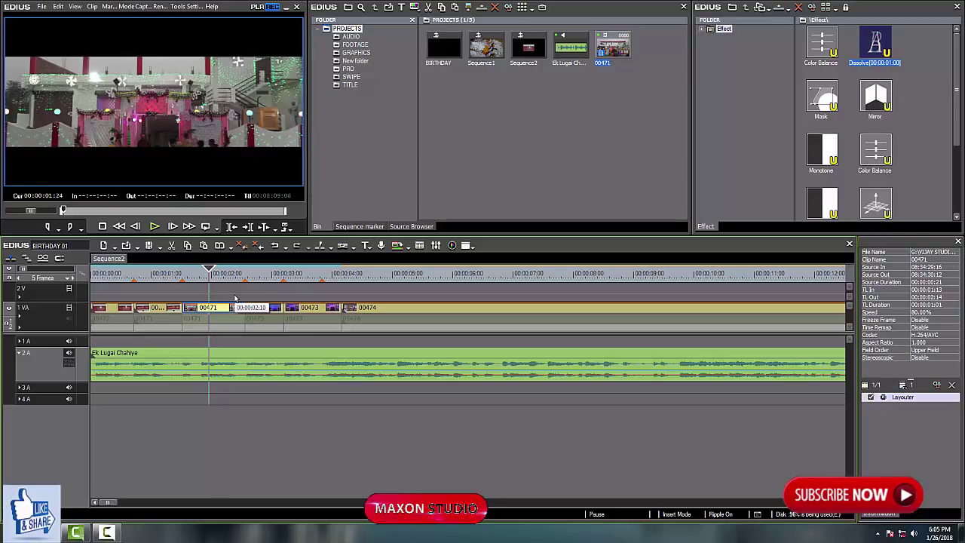
{"action": "left_click", "coordinate": [173, 276]}
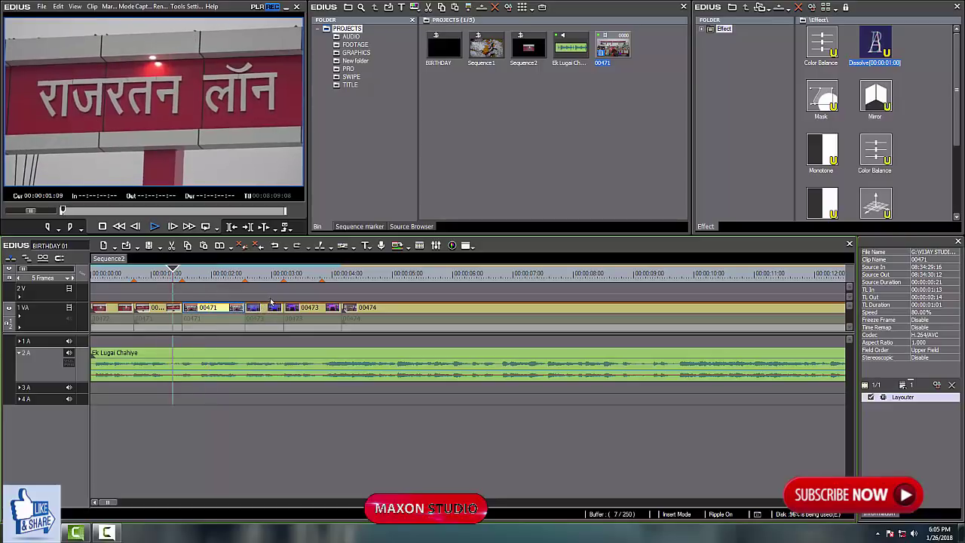
{"action": "key", "text": "space"}
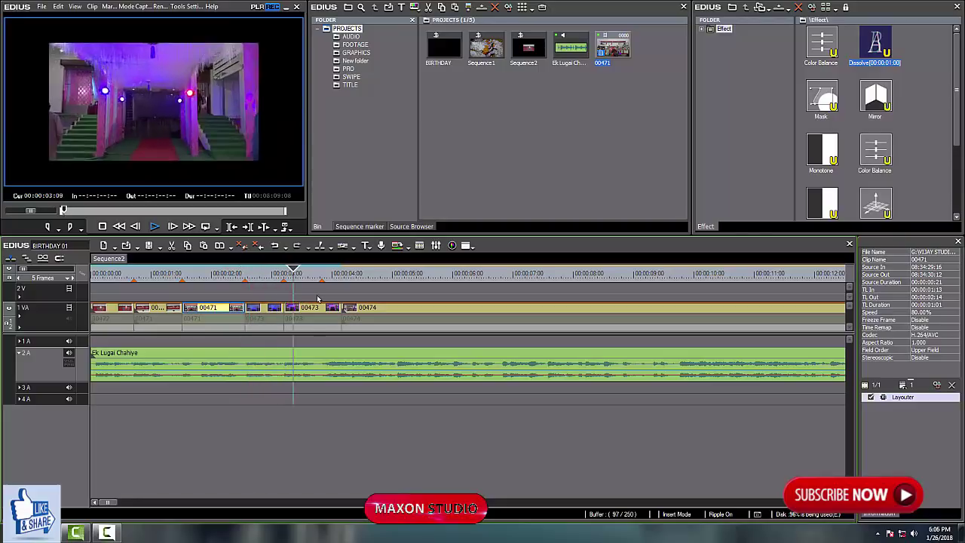
- Ripple-trim the end of the last 00473 segment to the beat marker at 00:00:03:21 and replay the cut
{"action": "left_click", "coordinate": [272, 275]}
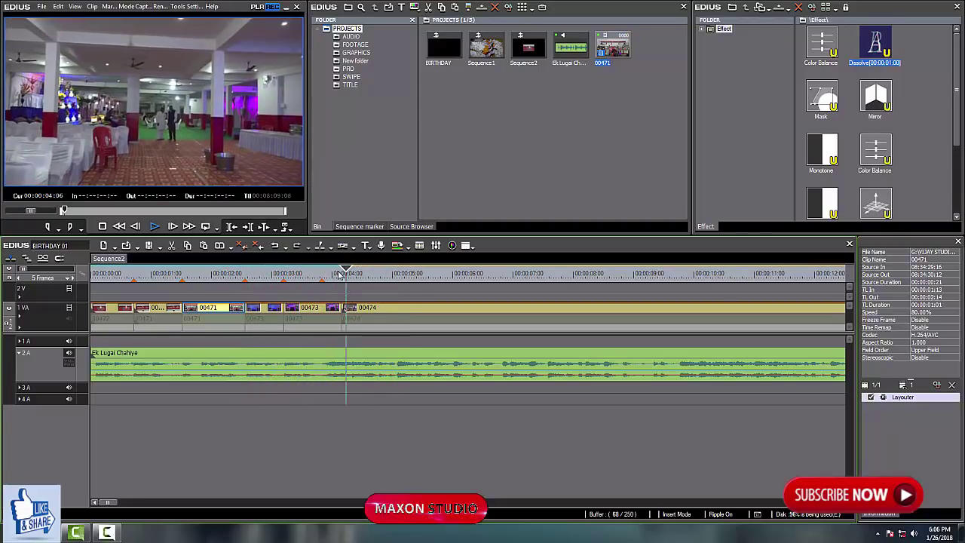
{"action": "left_click_drag", "start_coordinate": [345, 274], "coordinate": [323, 287]}
{"action": "left_click", "coordinate": [324, 313]}
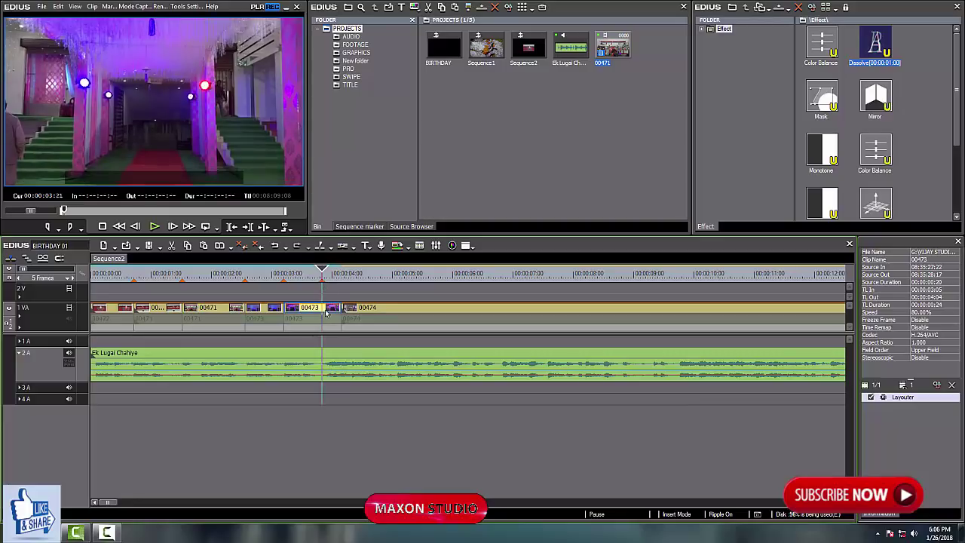
{"action": "key", "text": "n"}
{"action": "left_click_drag", "start_coordinate": [323, 273], "coordinate": [291, 278]}
{"action": "key", "text": "space"}
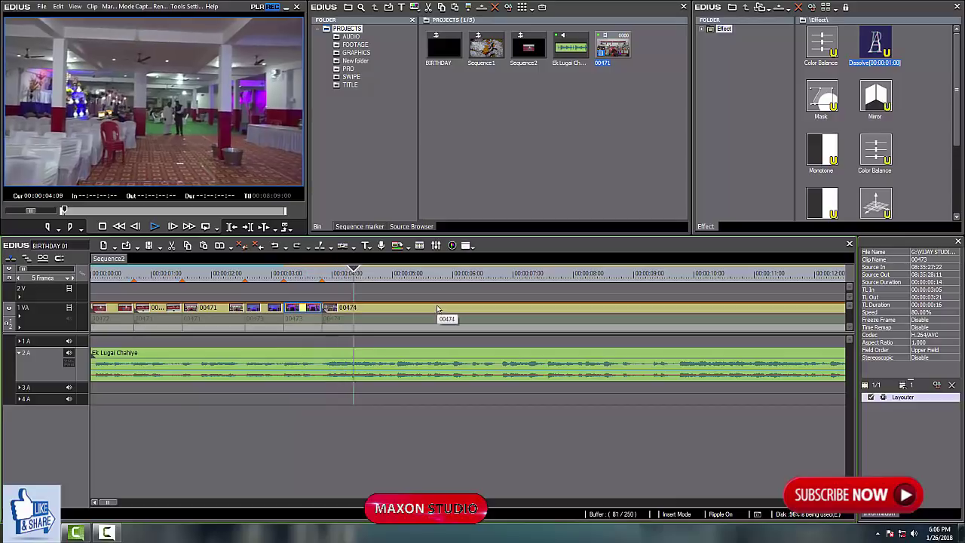
- Play the start of clip 00474 against the song and cut the clip on the beat at 00:00:05:02
{"action": "left_click_drag", "start_coordinate": [368, 278], "coordinate": [325, 299]}
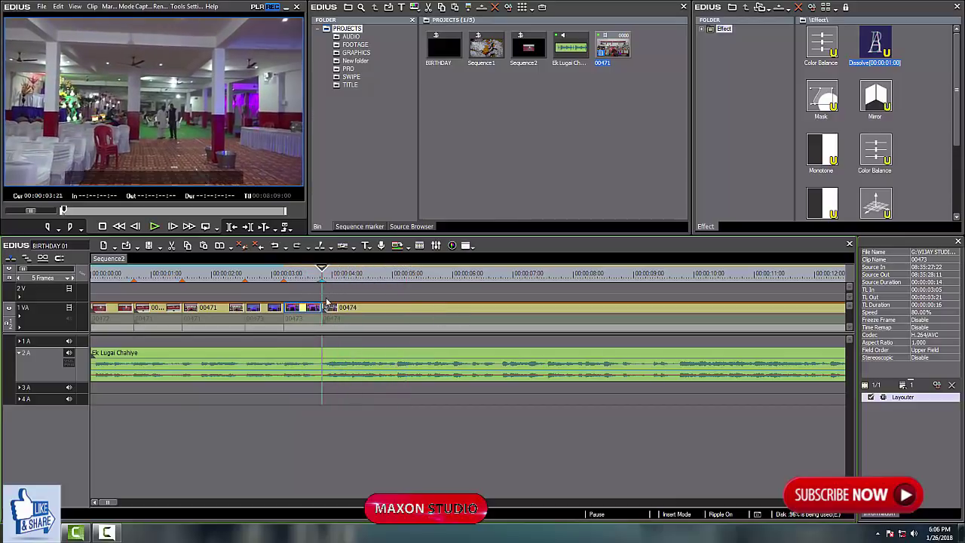
{"action": "key", "text": "space"}
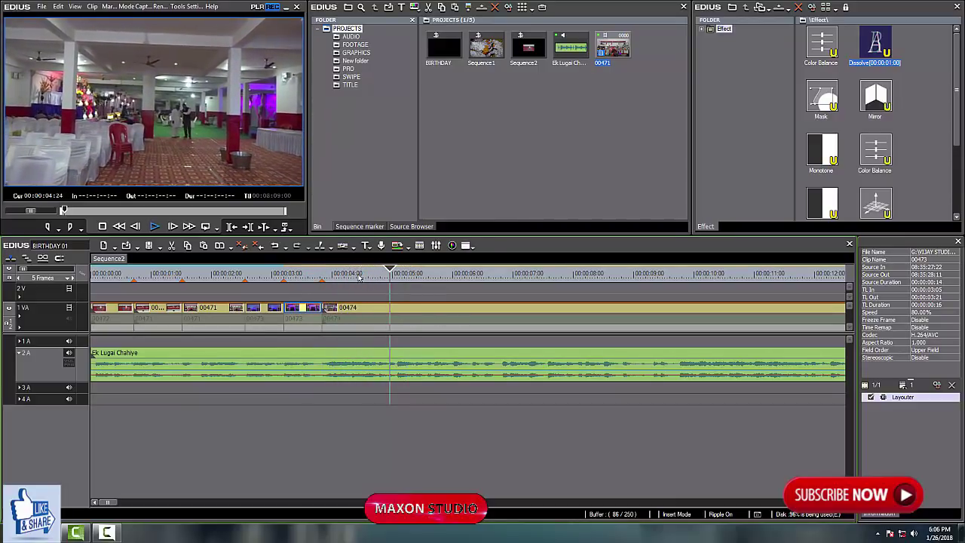
{"action": "key", "text": "space"}
{"action": "key", "text": "space"}
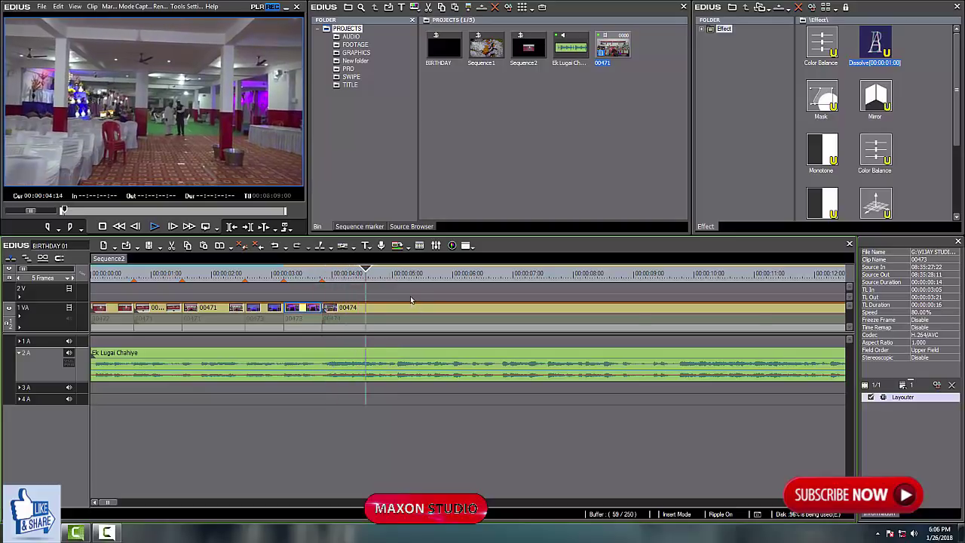
{"action": "key", "text": "space"}
{"action": "key", "text": "space"}
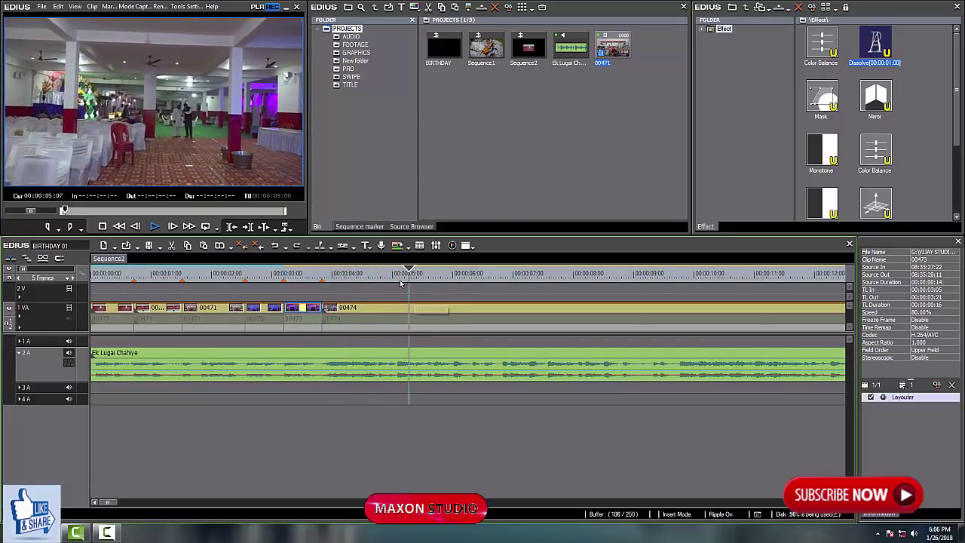
{"action": "left_click", "coordinate": [396, 297]}
{"action": "left_click", "coordinate": [401, 312]}
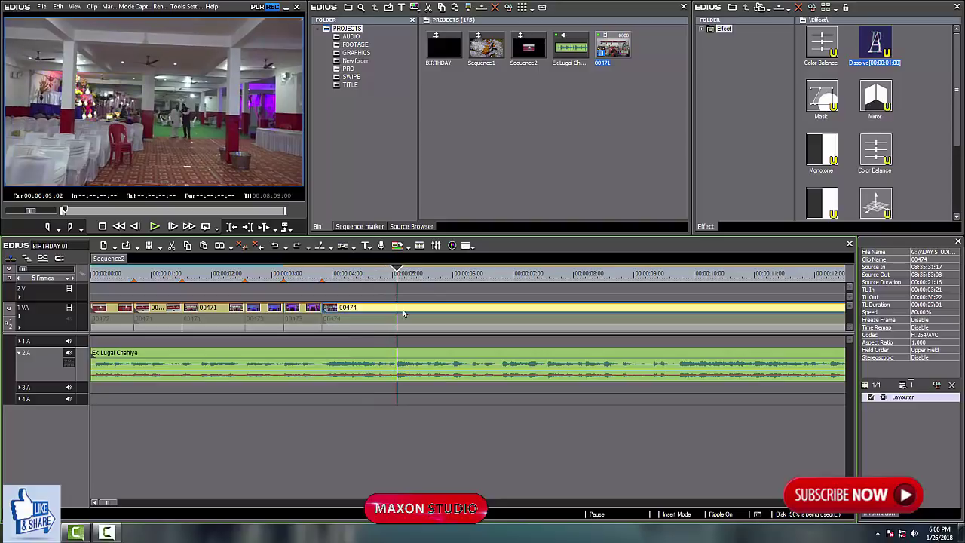
{"action": "key", "text": "c"}
{"action": "left_click", "coordinate": [378, 278]}
{"action": "left_click_drag", "start_coordinate": [379, 278], "coordinate": [355, 300]}
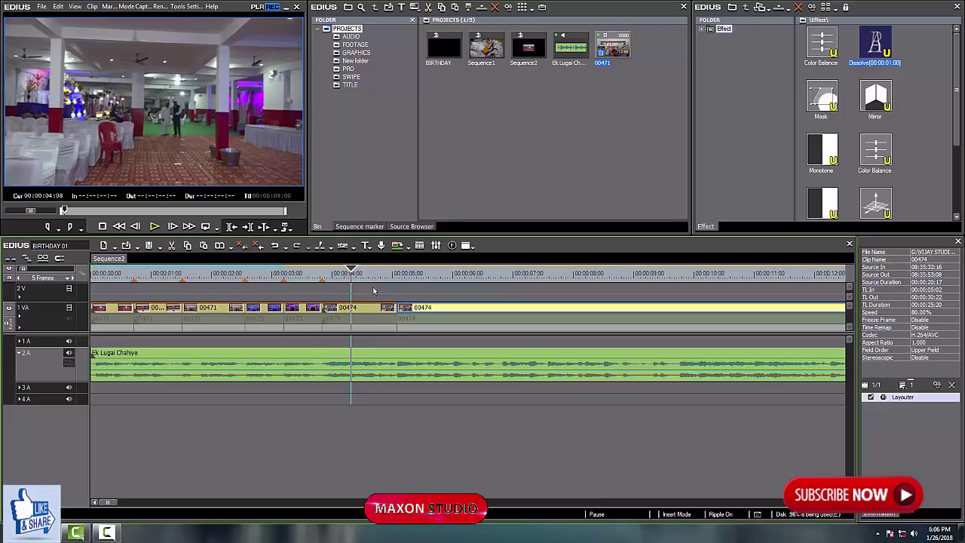
{"action": "left_click_drag", "start_coordinate": [351, 278], "coordinate": [339, 277]}
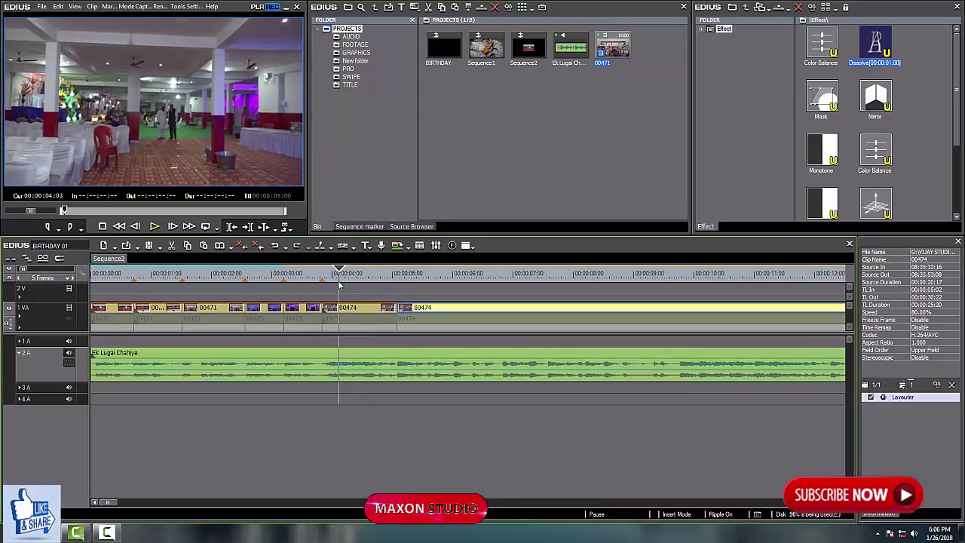
{"action": "left_click", "coordinate": [356, 323]}
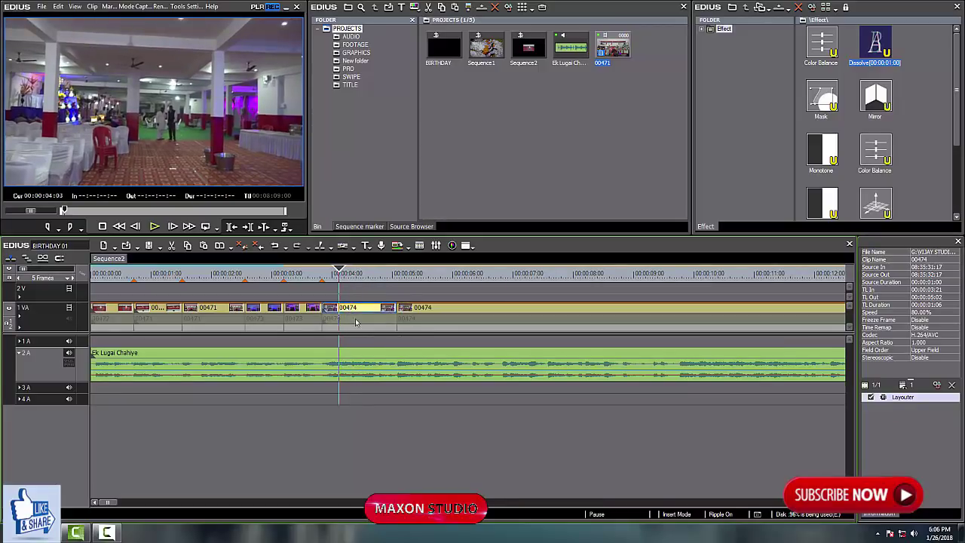
{"action": "double_click", "coordinate": [887, 398]}
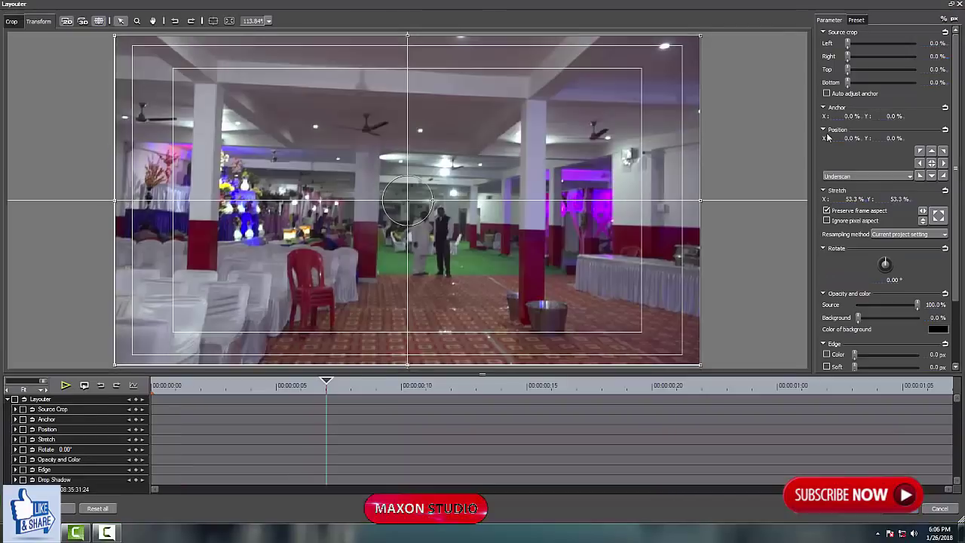
{"action": "left_click", "coordinate": [937, 509]}
- Replay the first 00474 segment from just before its start to check its timing against the music
{"action": "left_click_drag", "start_coordinate": [342, 278], "coordinate": [317, 296]}
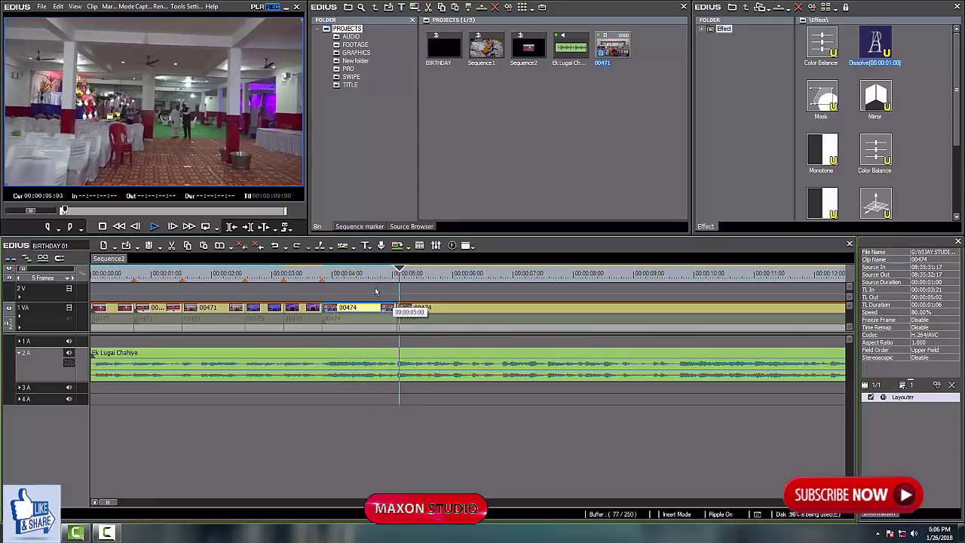
{"action": "left_click", "coordinate": [346, 276]}
{"action": "key", "text": "space"}
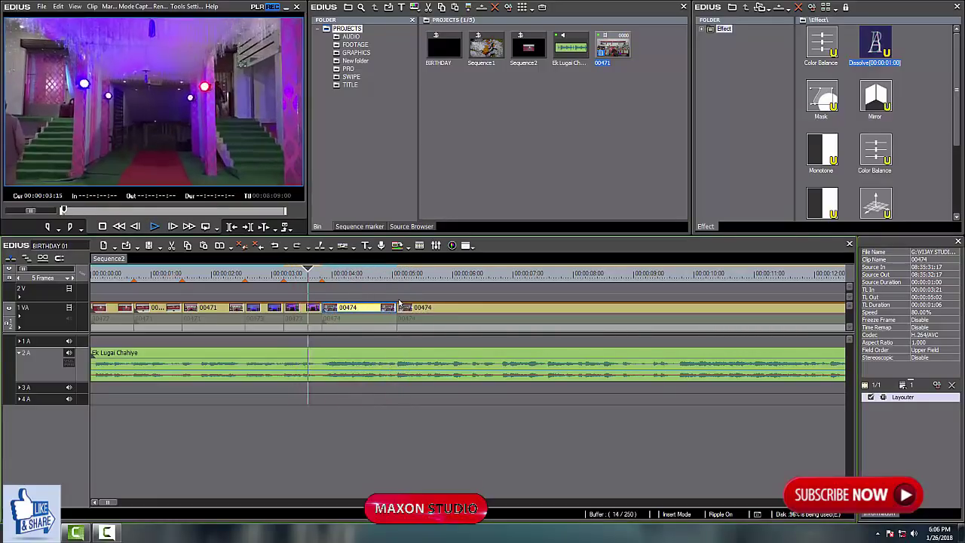
{"action": "left_click_drag", "start_coordinate": [352, 277], "coordinate": [327, 295]}
{"action": "key", "text": "space"}
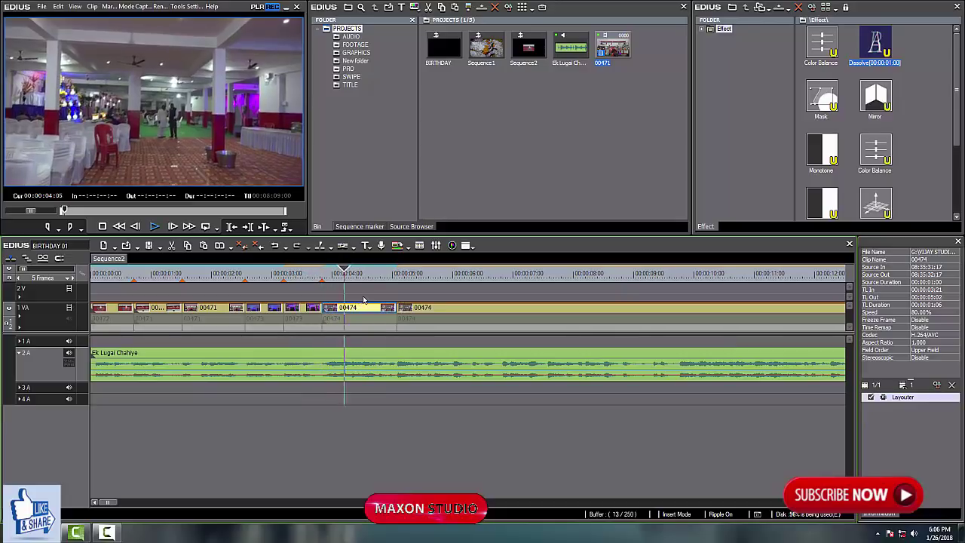
- In the first 00474 segment's Layouter, set anchor X to -50%, position X to -50.10% and the right source crop to 78.80%
{"action": "left_click", "coordinate": [343, 319]}
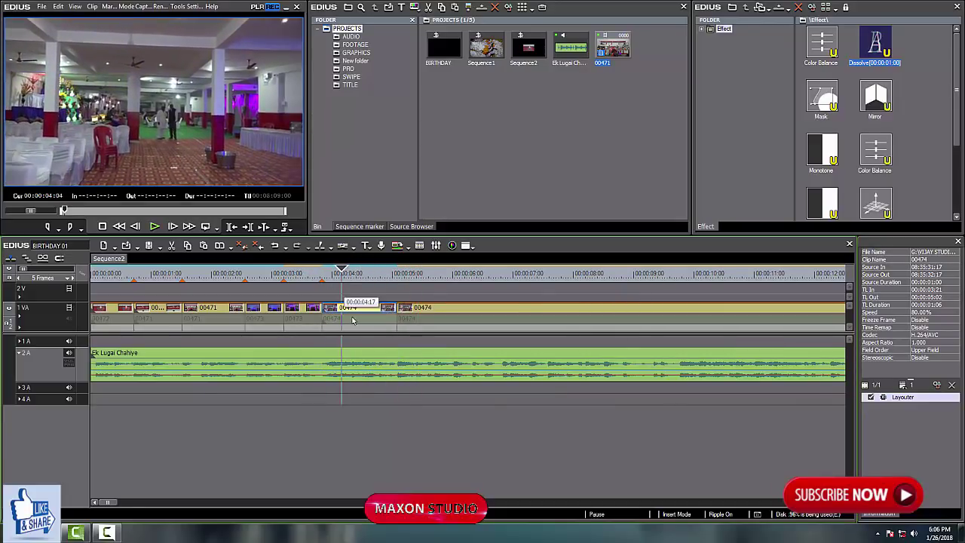
{"action": "double_click", "coordinate": [897, 398]}
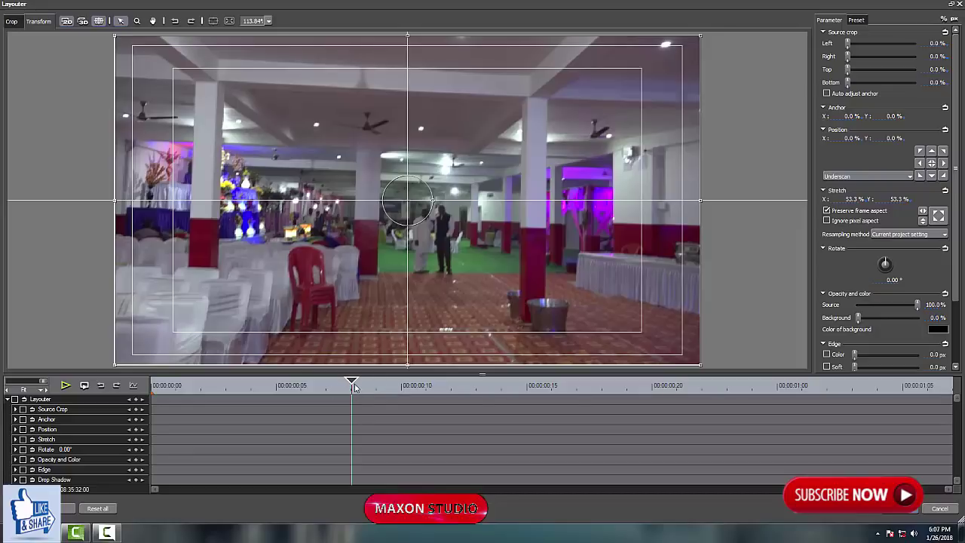
{"action": "left_click_drag", "start_coordinate": [351, 386], "coordinate": [202, 386]}
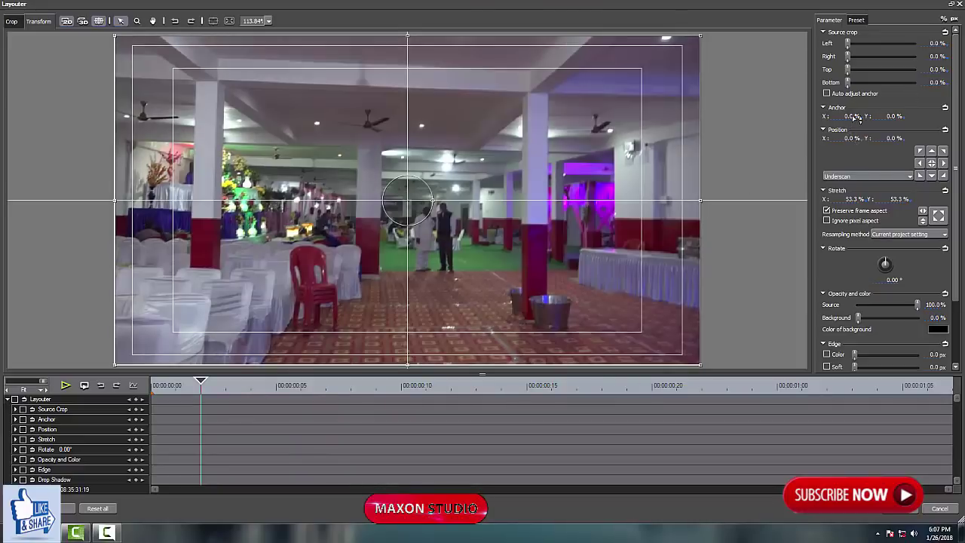
{"action": "left_click_drag", "start_coordinate": [856, 118], "coordinate": [937, 375]}
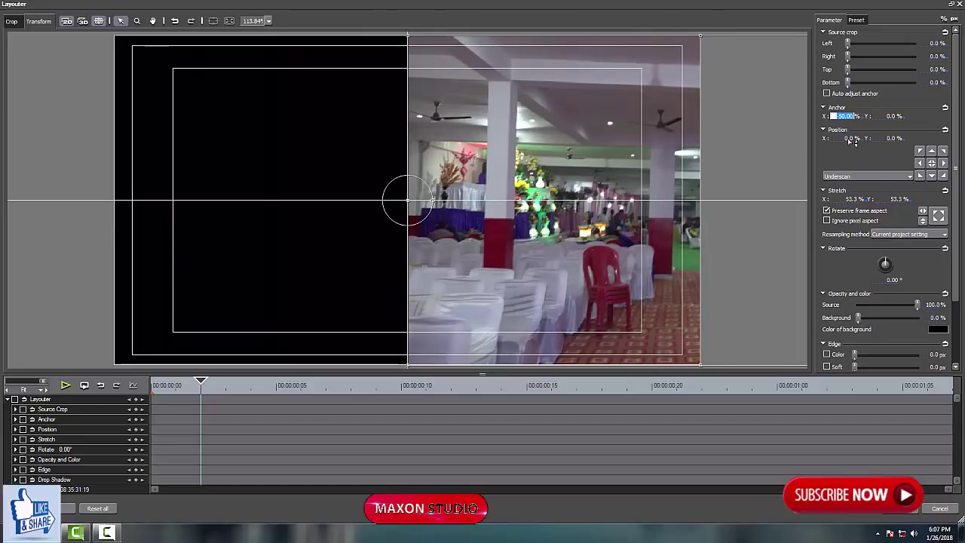
{"action": "left_click_drag", "start_coordinate": [856, 140], "coordinate": [847, 398]}
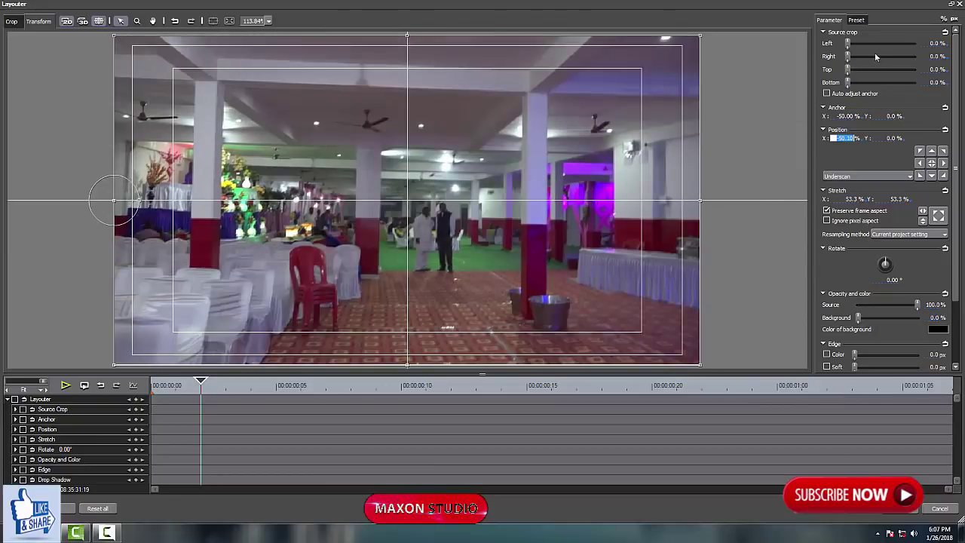
{"action": "left_click_drag", "start_coordinate": [848, 43], "coordinate": [902, 68]}
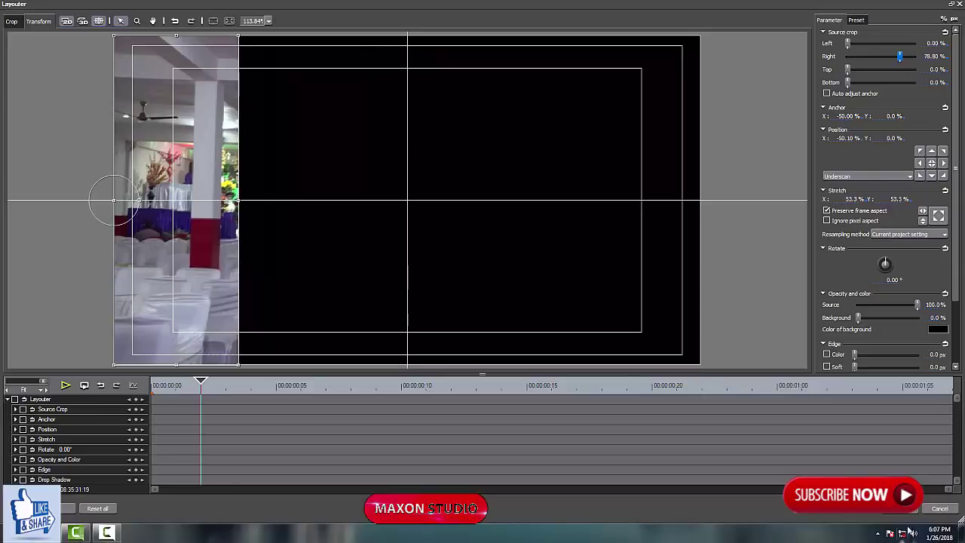
{"action": "left_click", "coordinate": [898, 511]}
- Copy the cropped 00474 segment onto track 2V directly above with Overwrite and set the copy's right source crop to 61.40%
{"action": "left_click", "coordinate": [344, 310]}
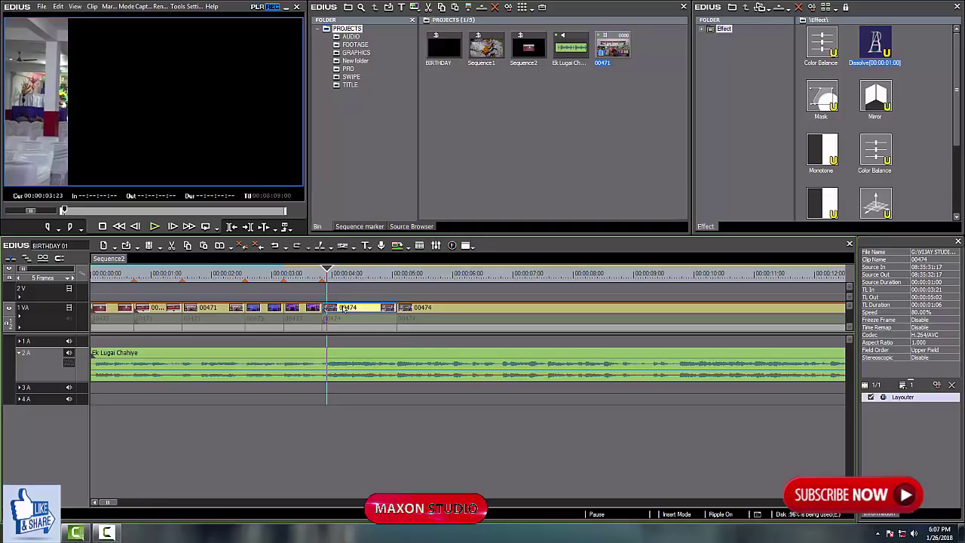
{"action": "left_click_drag", "start_coordinate": [343, 308], "coordinate": [343, 299]}
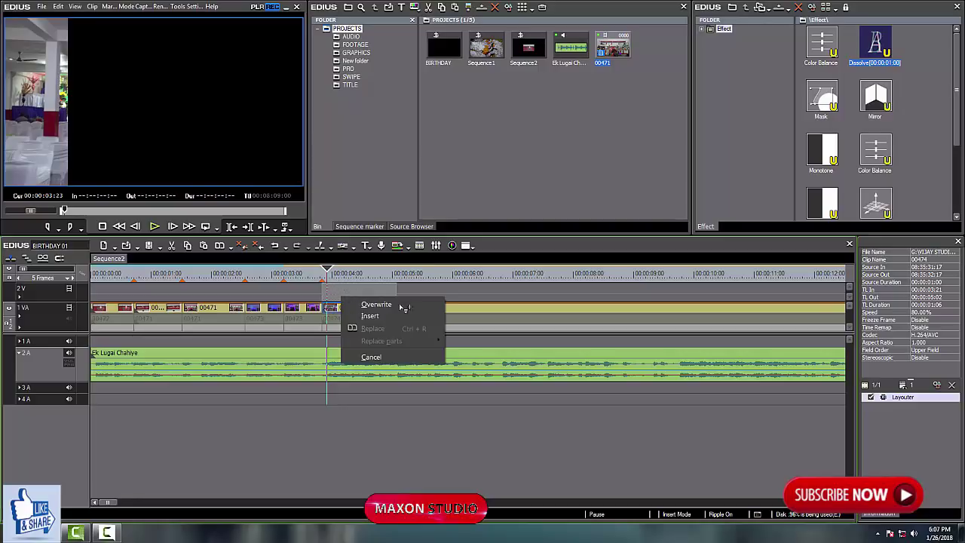
{"action": "left_click", "coordinate": [377, 306]}
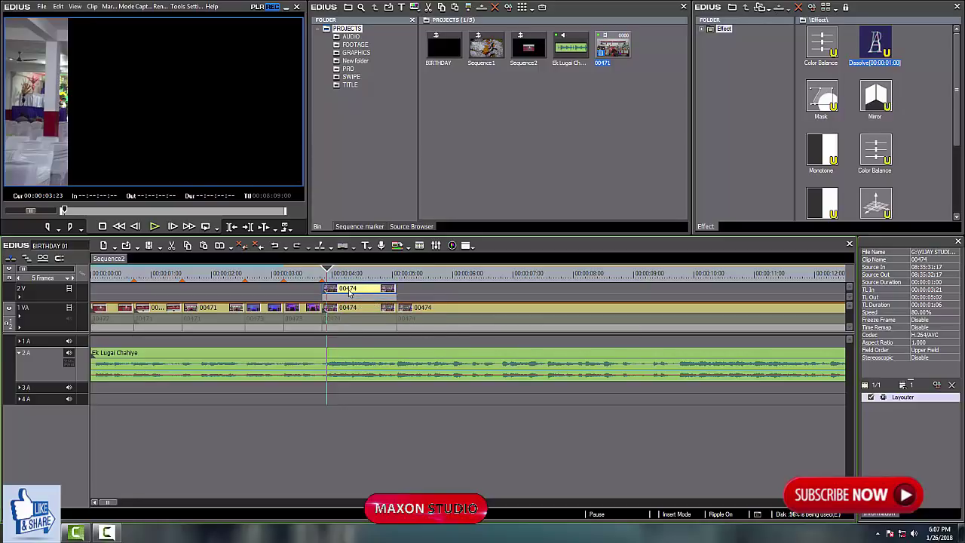
{"action": "double_click", "coordinate": [901, 398]}
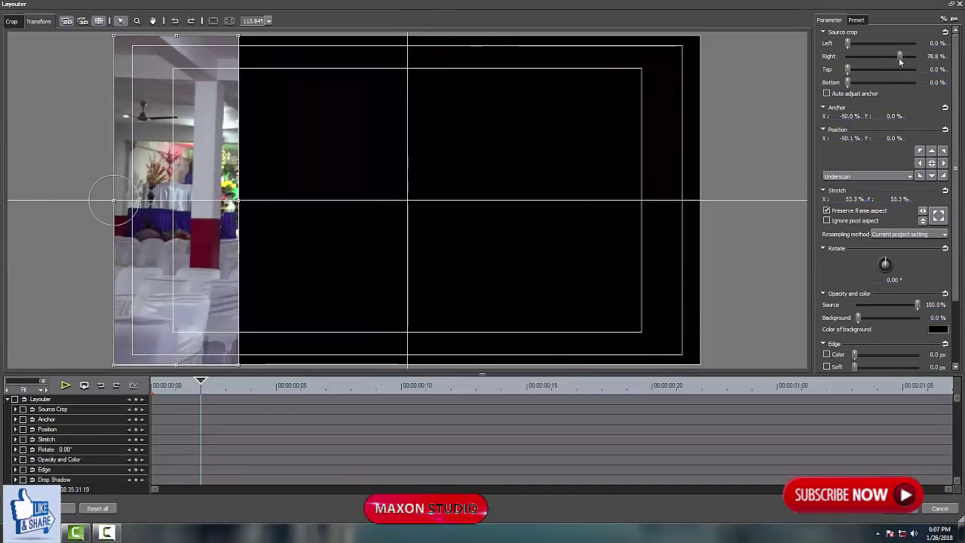
{"action": "left_click_drag", "start_coordinate": [899, 57], "coordinate": [888, 65]}
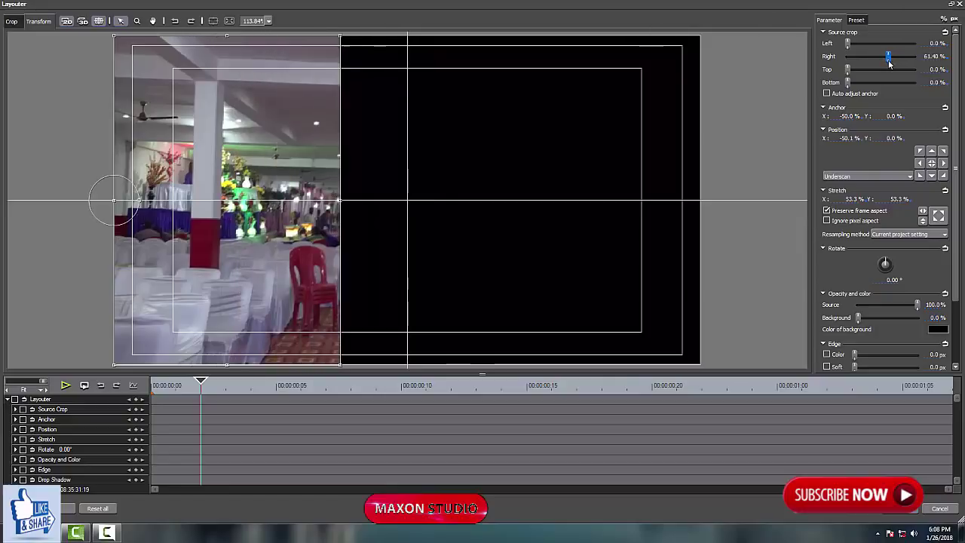
{"action": "left_click", "coordinate": [900, 508]}
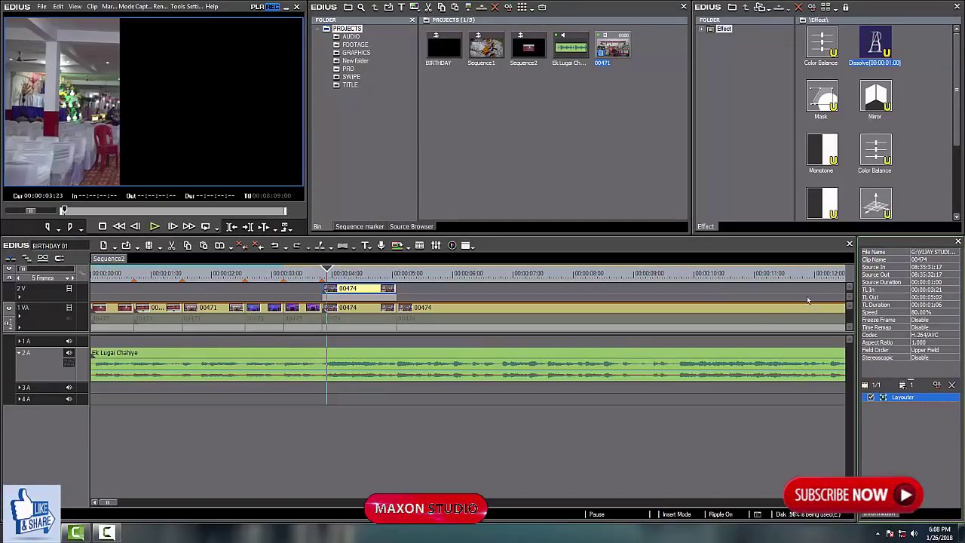
- Add five video tracks above track 2V
{"action": "right_click", "coordinate": [42, 293]}
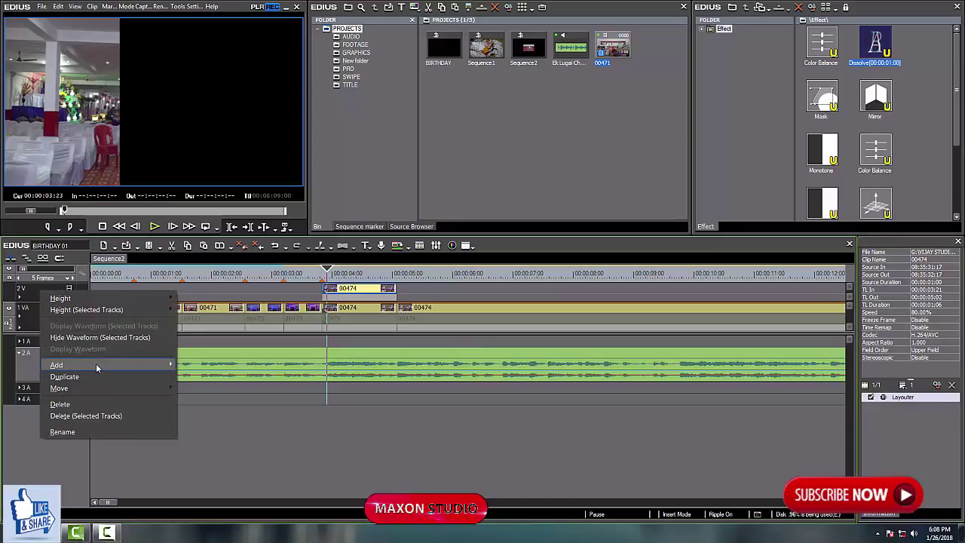
{"action": "mouse_move", "coordinate": [96, 367]}
{"action": "left_click", "coordinate": [231, 377]}
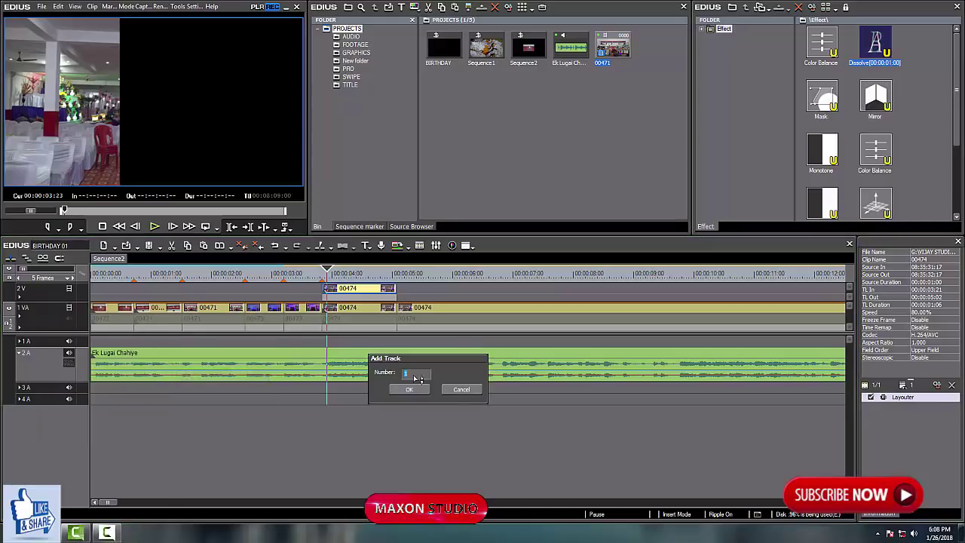
{"action": "left_click", "coordinate": [409, 389]}
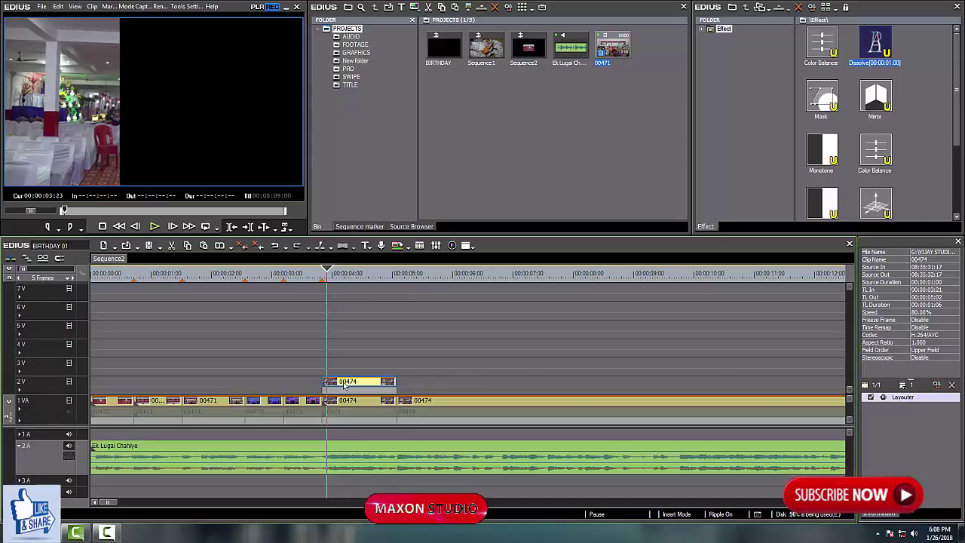
- Copy the 2V 00474 segment onto track 3V with Overwrite and set the copy's right source crop to 40.90%
{"action": "left_click_drag", "start_coordinate": [344, 384], "coordinate": [349, 369]}
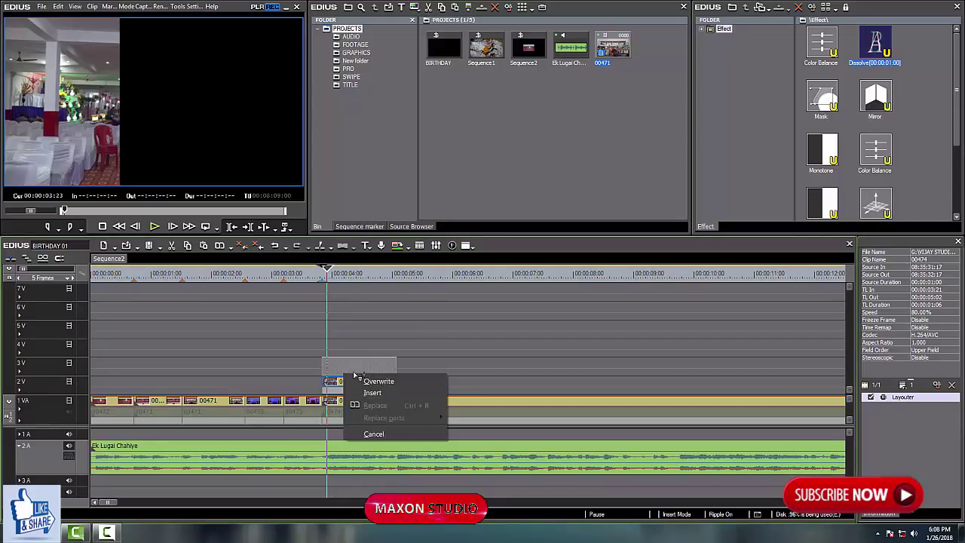
{"action": "left_click", "coordinate": [363, 380]}
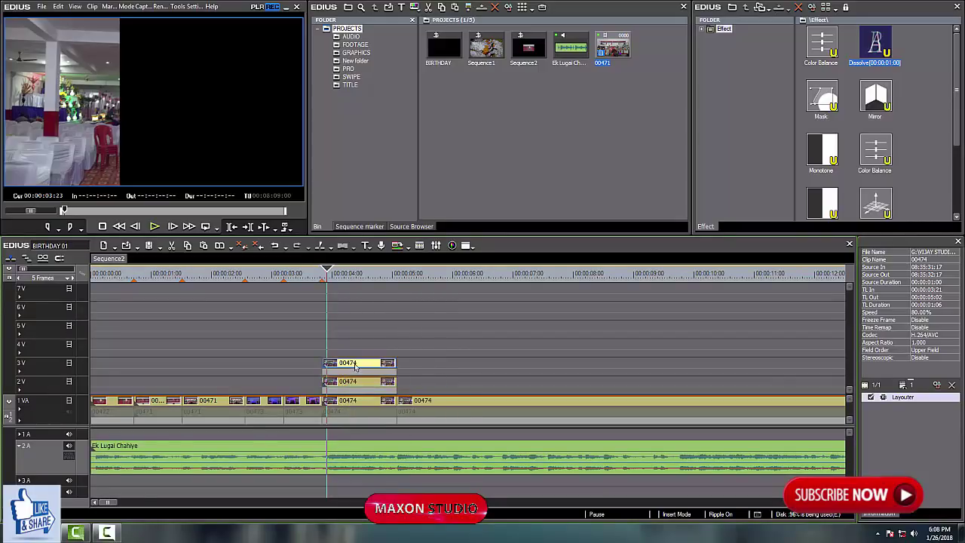
{"action": "double_click", "coordinate": [897, 397]}
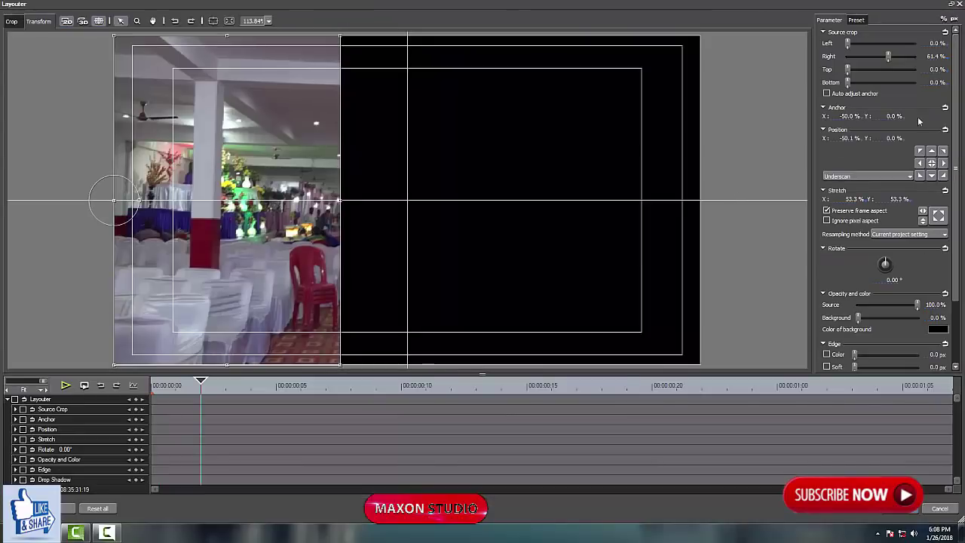
{"action": "left_click_drag", "start_coordinate": [889, 58], "coordinate": [874, 66]}
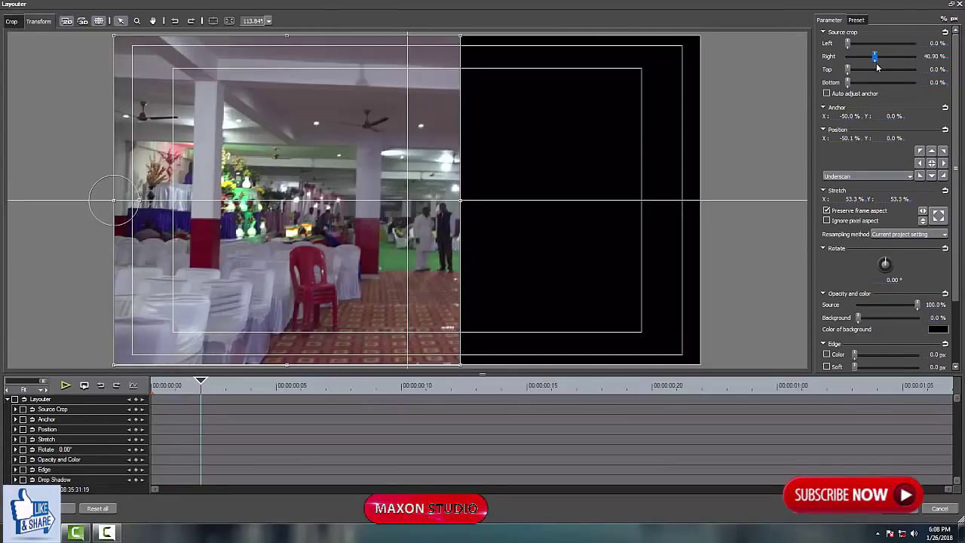
{"action": "left_click", "coordinate": [896, 513]}
- Copy the 3V 00474 segment onto track 4V with Overwrite and set the copy's right source crop to 22.00%
{"action": "left_click_drag", "start_coordinate": [345, 365], "coordinate": [344, 350]}
{"action": "left_click", "coordinate": [359, 357]}
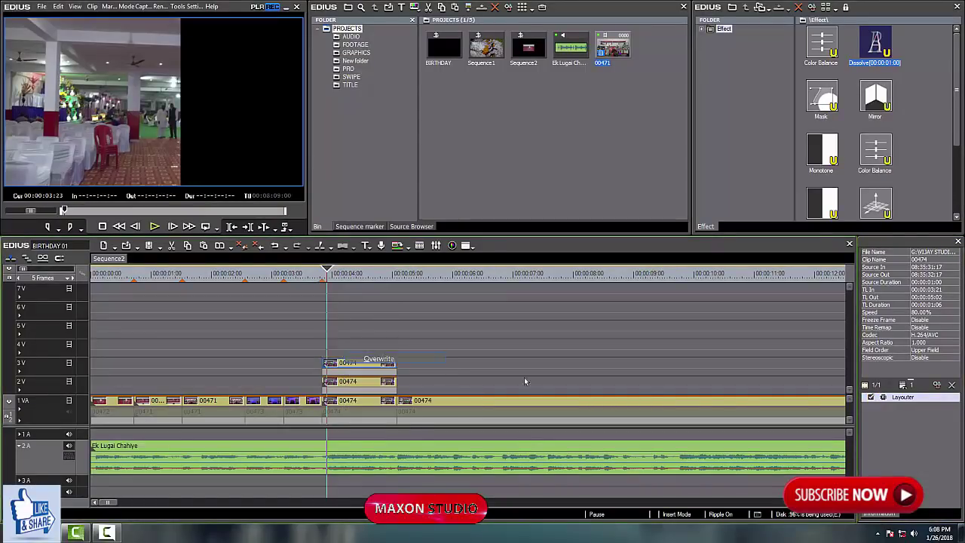
{"action": "double_click", "coordinate": [909, 404]}
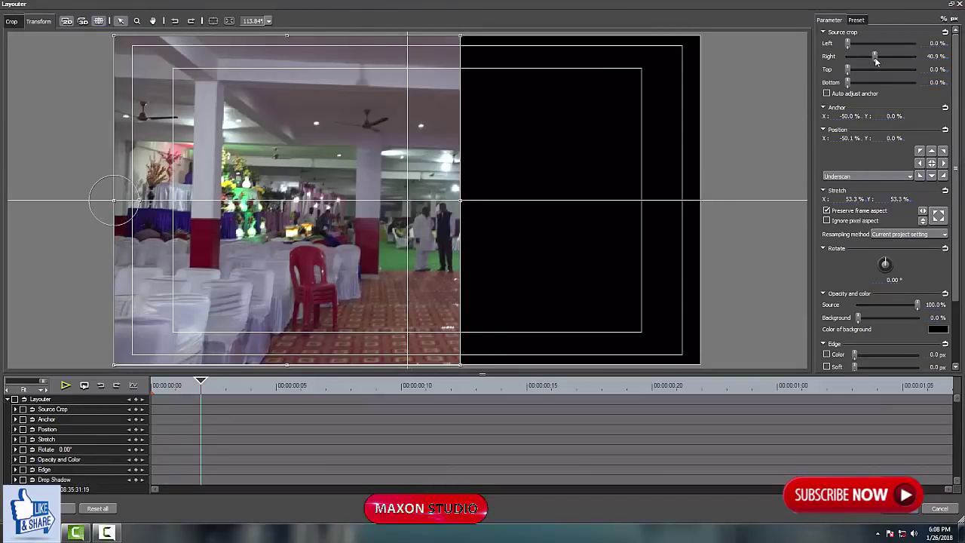
{"action": "left_click_drag", "start_coordinate": [874, 57], "coordinate": [863, 62]}
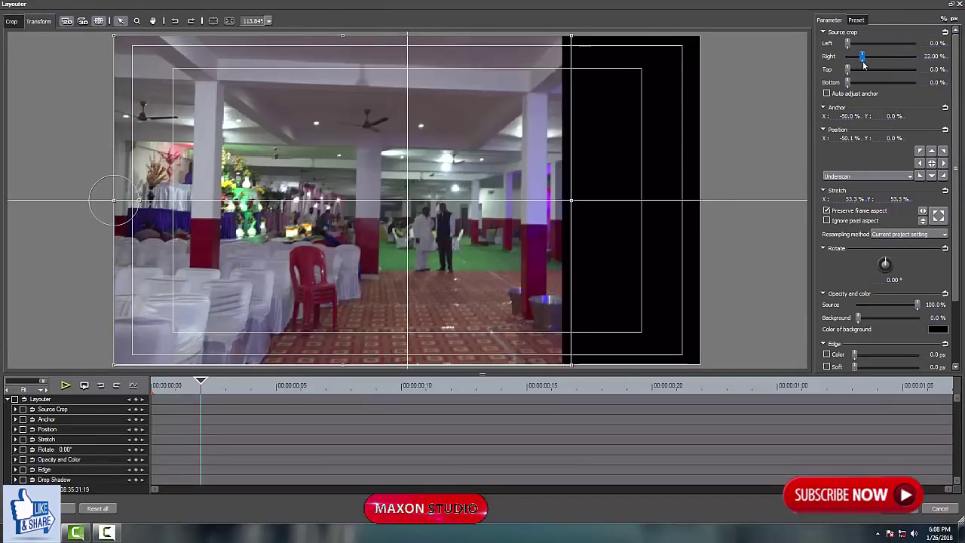
{"action": "left_click", "coordinate": [898, 514]}
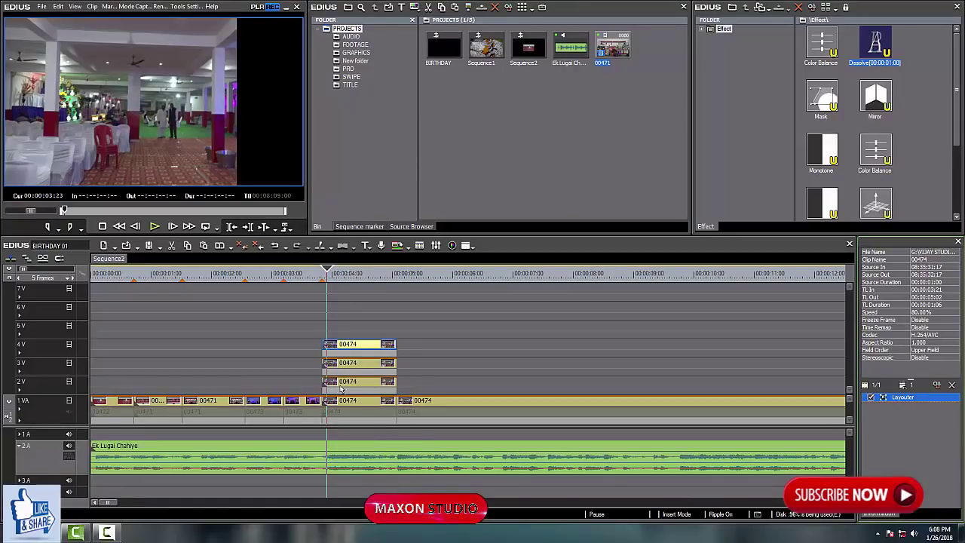
- Copy the 4V 00474 segment onto track 5V with Overwrite and remove the copy's right source crop so the full frame shows
{"action": "left_click_drag", "start_coordinate": [349, 347], "coordinate": [351, 334]}
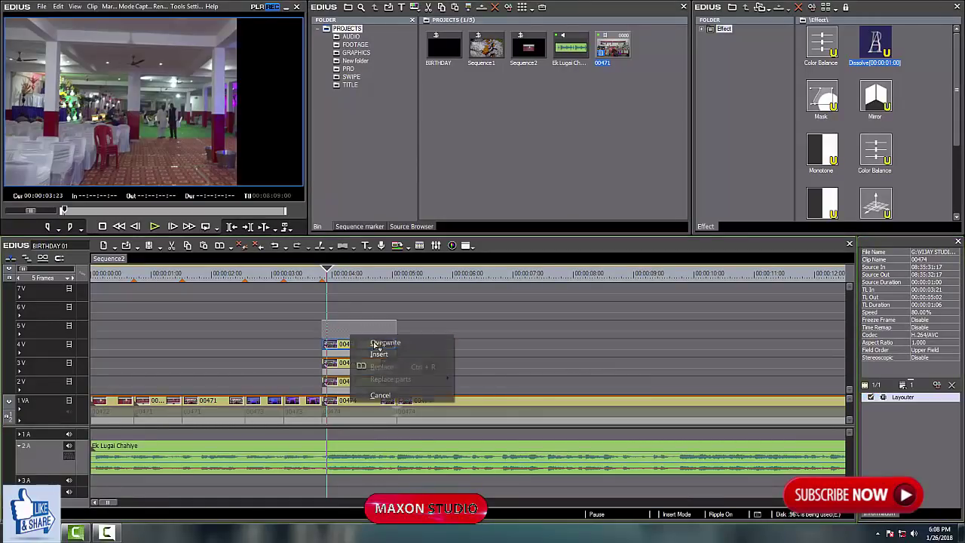
{"action": "left_click", "coordinate": [381, 343]}
{"action": "double_click", "coordinate": [902, 397]}
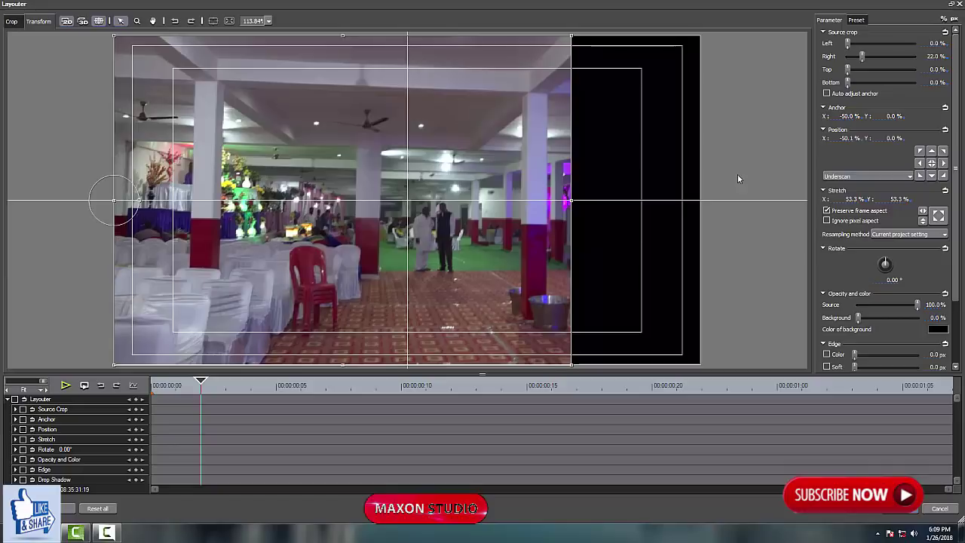
{"action": "left_click_drag", "start_coordinate": [861, 56], "coordinate": [846, 58]}
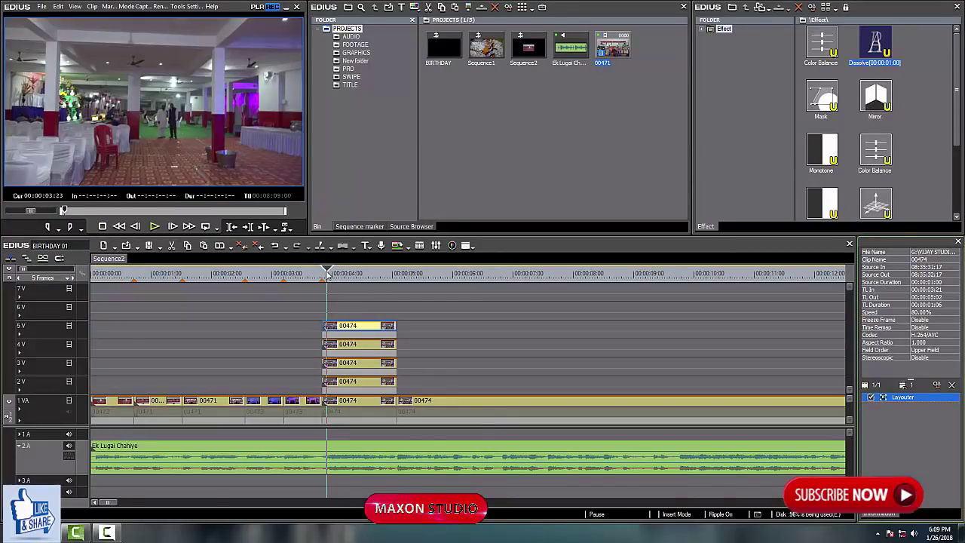
- Play the stack from just before its start, and move the 3V, 4V and 5V 00474 segments aside to 00:00:05:05
{"action": "scroll", "coordinate": [327, 273], "scroll_direction": "up", "scroll_amount": 3}
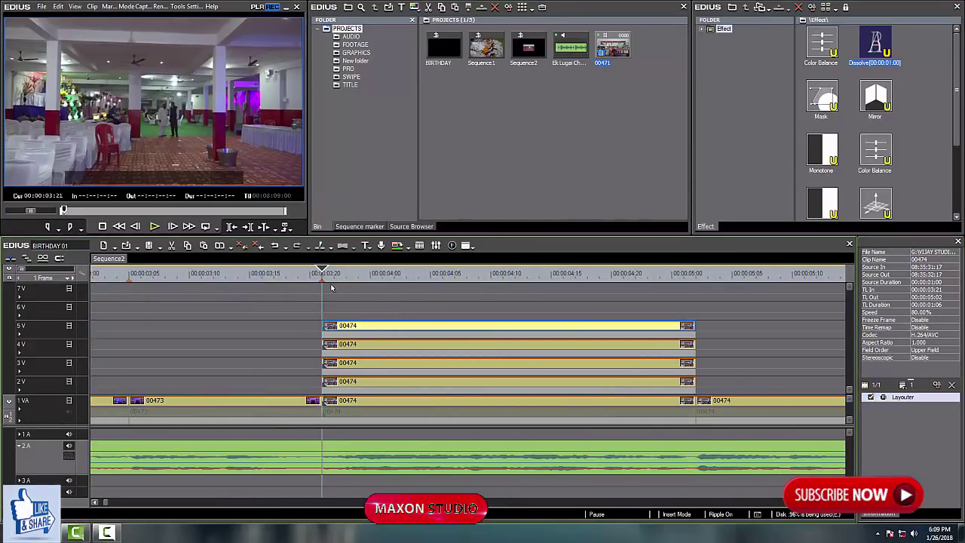
{"action": "left_click_drag", "start_coordinate": [323, 272], "coordinate": [322, 299]}
{"action": "left_click", "coordinate": [274, 293]}
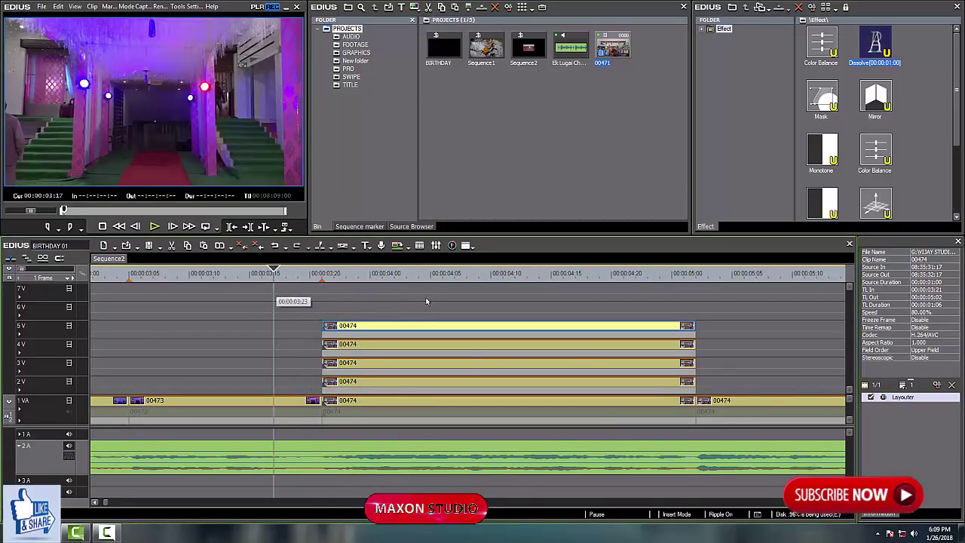
{"action": "key", "text": "space"}
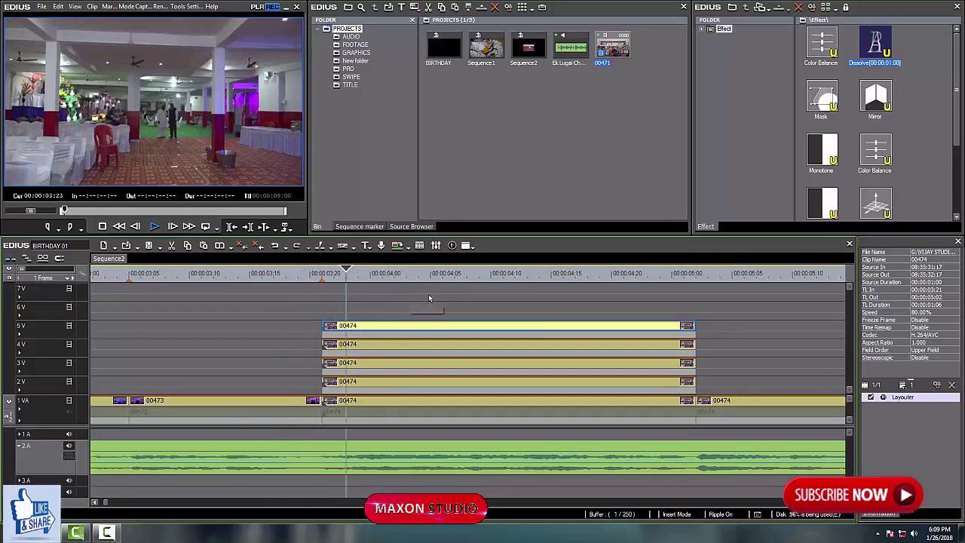
{"action": "left_click", "coordinate": [284, 278]}
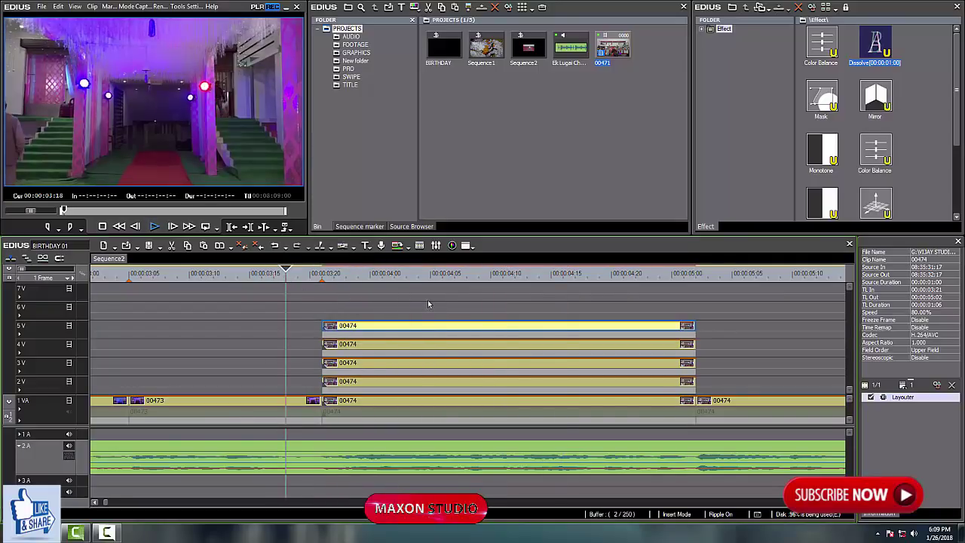
{"action": "key", "text": "space"}
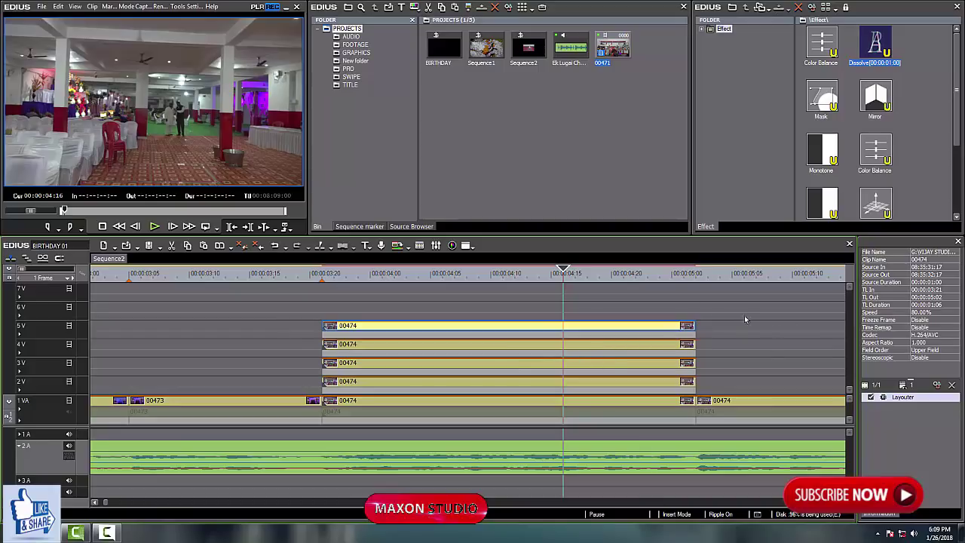
{"action": "left_click_drag", "start_coordinate": [720, 310], "coordinate": [745, 364]}
- Play back the two remaining 00474 layers, then select the 2V segment and return the playhead to its start at 00:00:03:21
{"action": "left_click", "coordinate": [274, 274]}
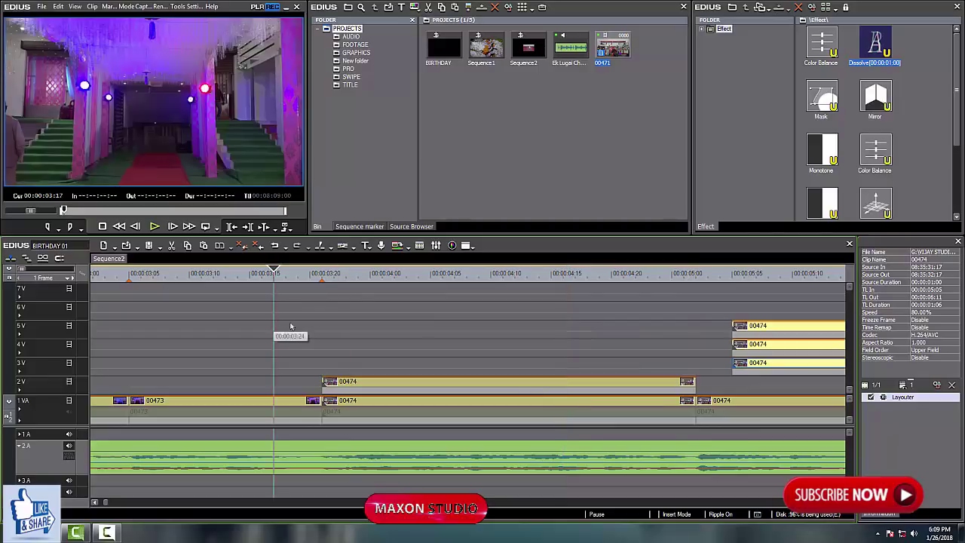
{"action": "key", "text": "space"}
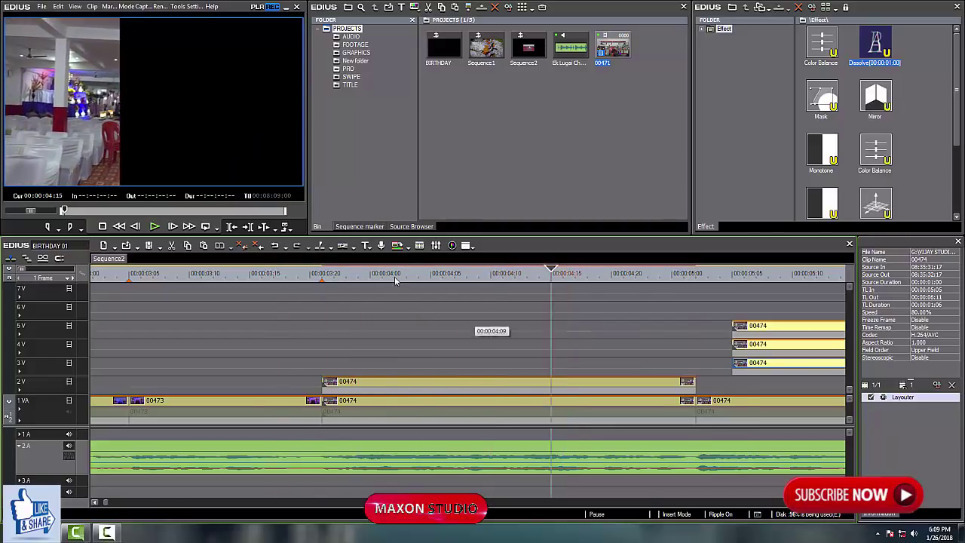
{"action": "left_click", "coordinate": [273, 275]}
{"action": "key", "text": "space"}
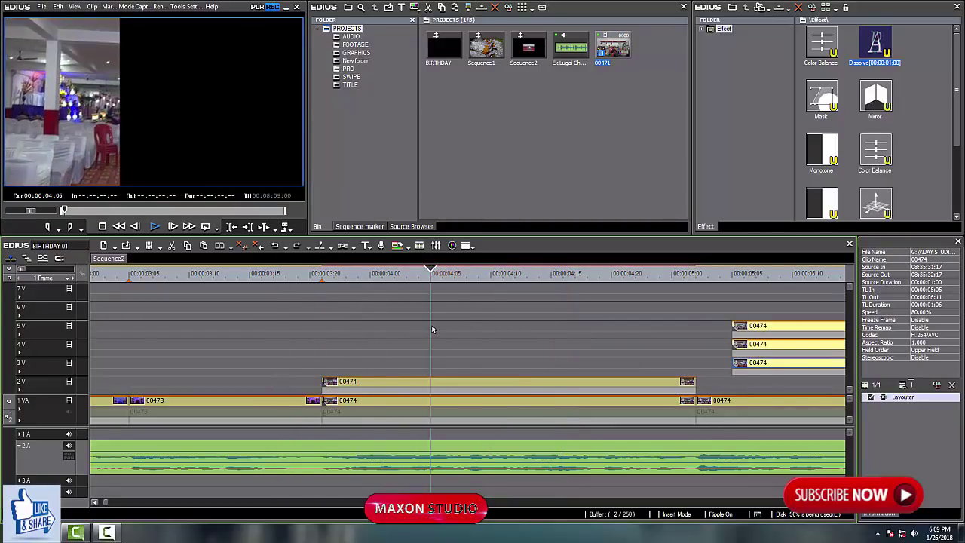
{"action": "left_click", "coordinate": [377, 380]}
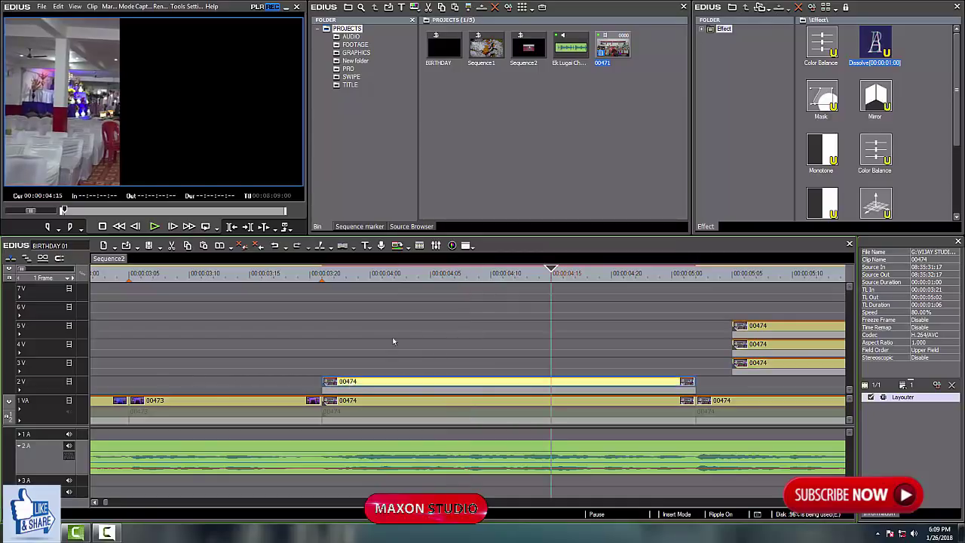
{"action": "left_click", "coordinate": [357, 279]}
{"action": "key", "text": "Left"}
{"action": "key", "text": "Left"}
{"action": "key", "text": "Left"}
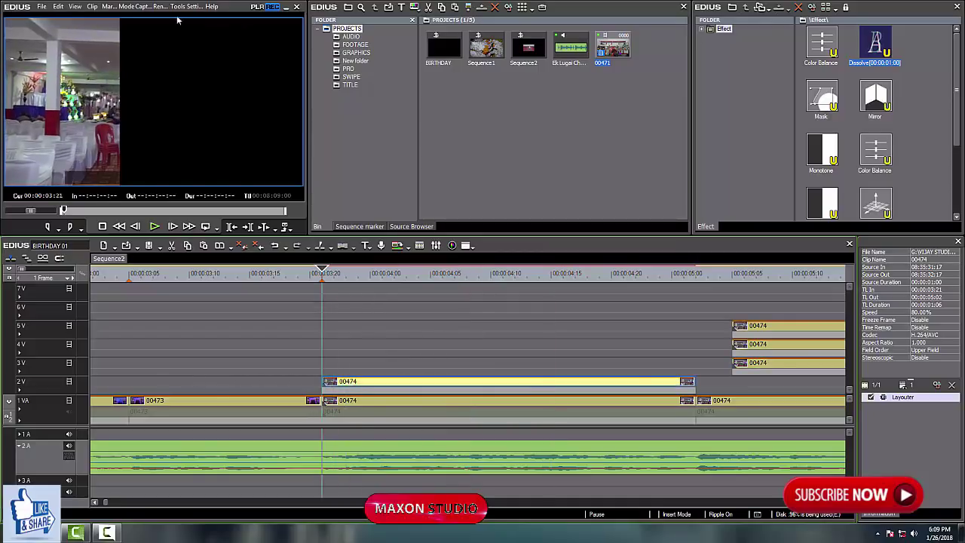
- Check the frame rate in the current project settings without changing anything
{"action": "left_click", "coordinate": [194, 7]}
{"action": "left_click", "coordinate": [219, 48]}
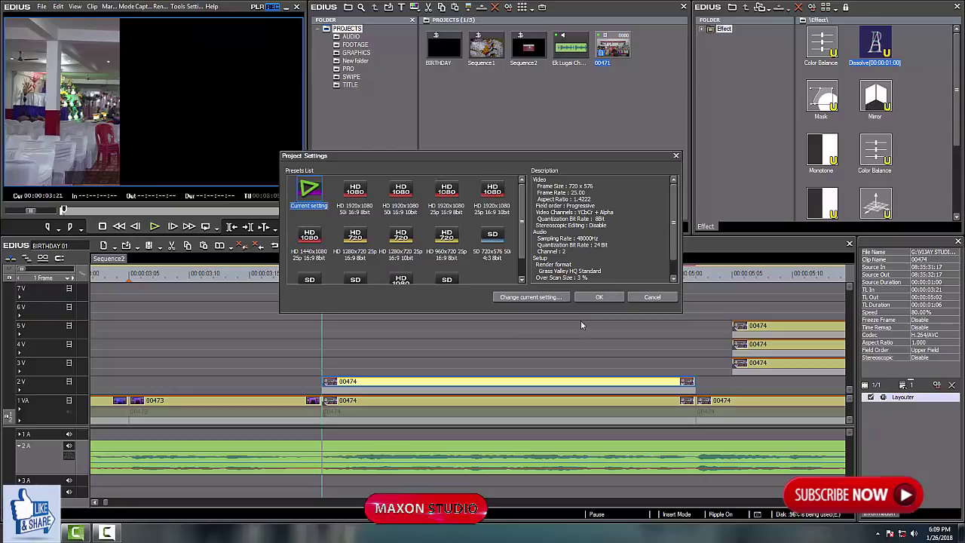
{"action": "left_click", "coordinate": [654, 298]}
- Switch the timeline to overwrite mode and trim the start of the 2V 00474 segment to 00:00:04:01
{"action": "left_click_drag", "start_coordinate": [304, 277], "coordinate": [312, 312]}
{"action": "key", "text": "Right"}
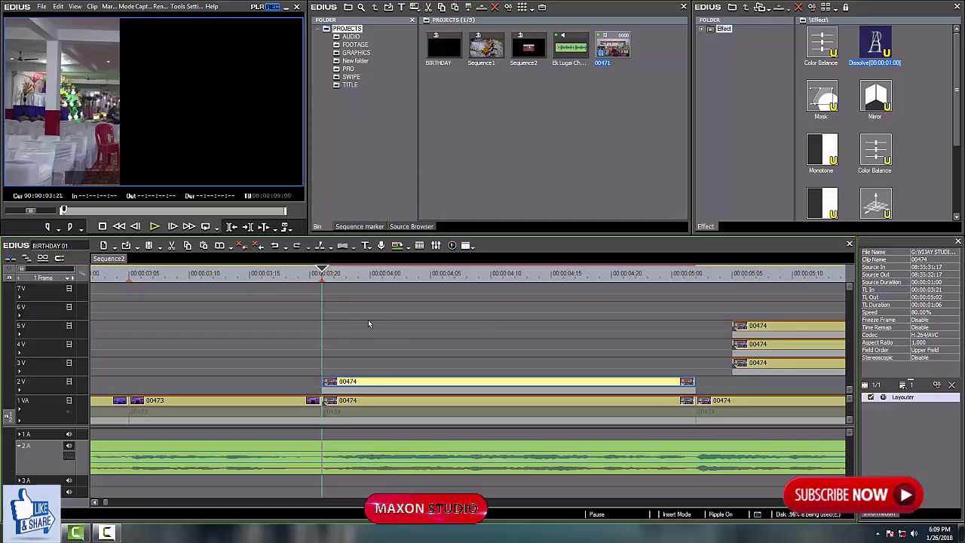
{"action": "left_click_drag", "start_coordinate": [332, 280], "coordinate": [379, 293]}
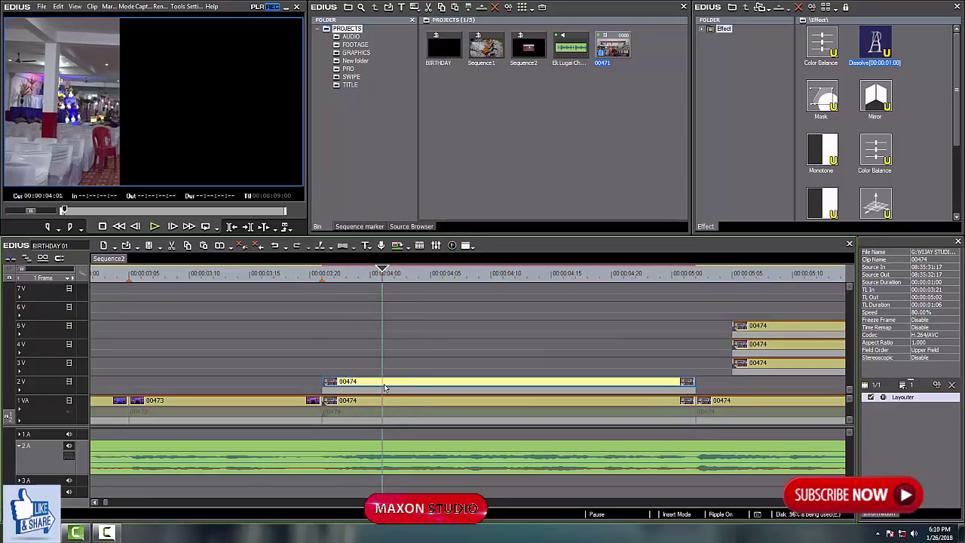
{"action": "key", "text": "Insert"}
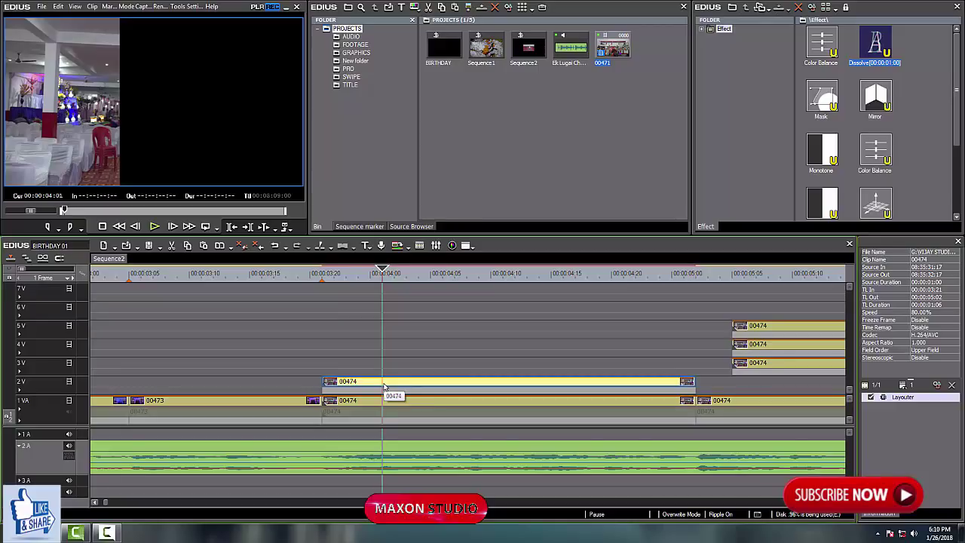
{"action": "key", "text": "n"}
- Move the 3V 00474 segment back above the 1VA segment and trim its start to 00:00:04:07
{"action": "left_click", "coordinate": [285, 275]}
{"action": "key", "text": "space"}
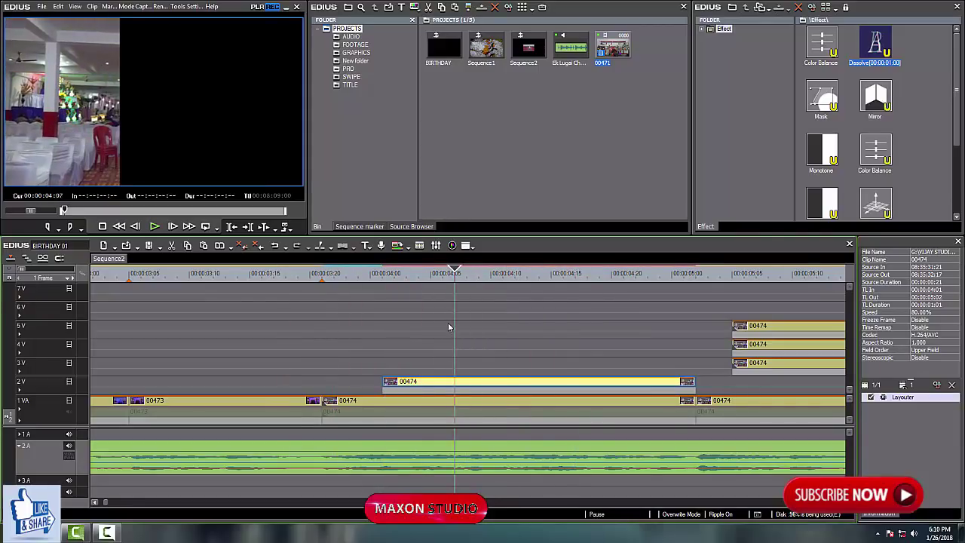
{"action": "left_click", "coordinate": [375, 381]}
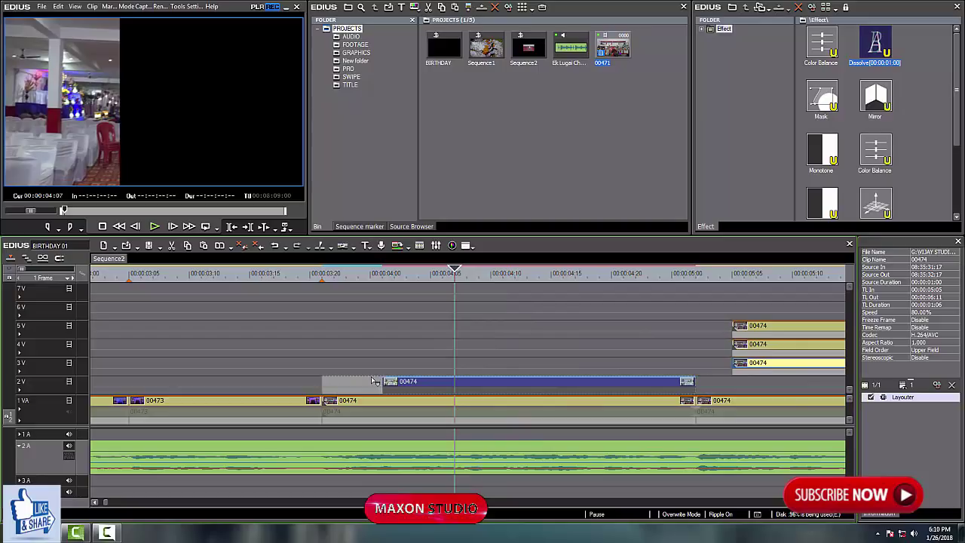
{"action": "left_click_drag", "start_coordinate": [373, 379], "coordinate": [376, 369]}
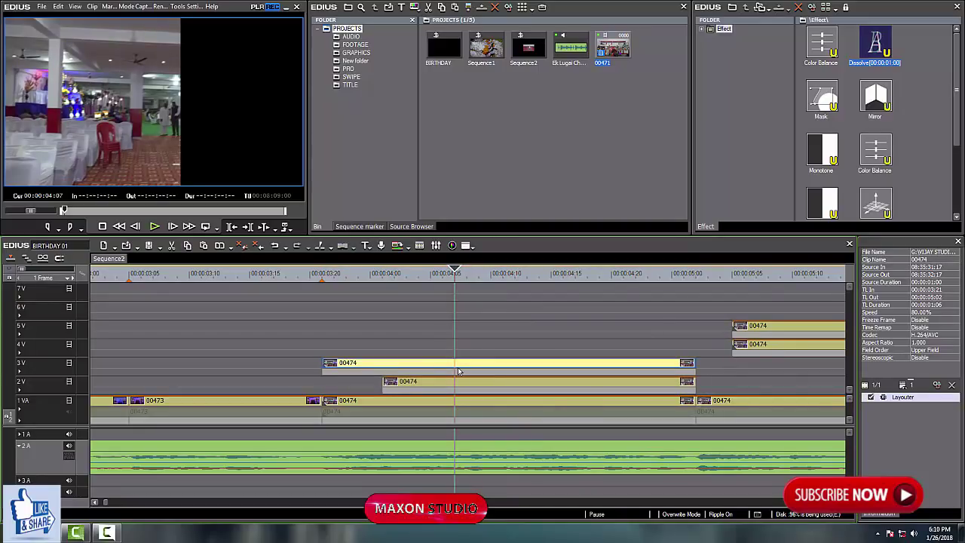
{"action": "key", "text": "n"}
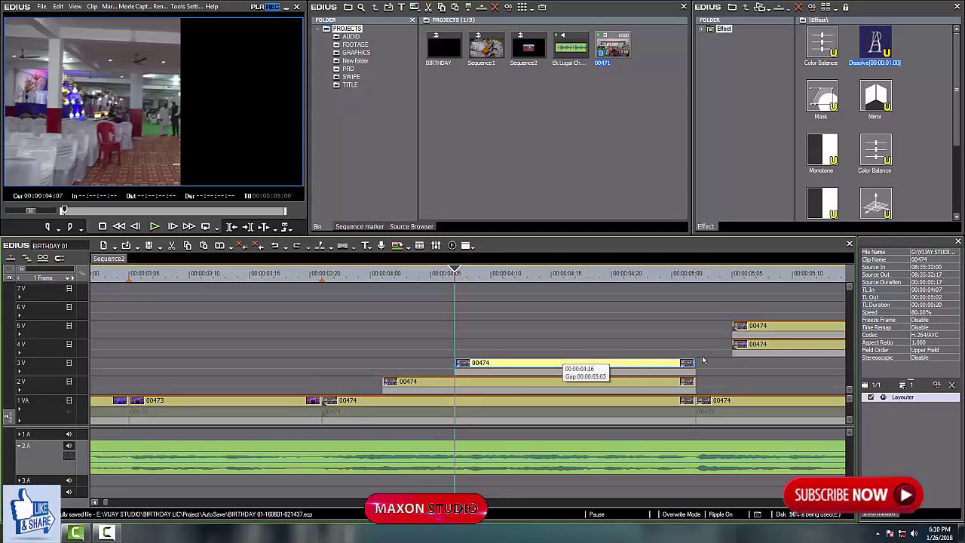
- Move the 4V 00474 segment back over the stack and trim its start to 00:00:04:13
{"action": "left_click_drag", "start_coordinate": [746, 349], "coordinate": [357, 352]}
{"action": "left_click_drag", "start_coordinate": [464, 279], "coordinate": [526, 315]}
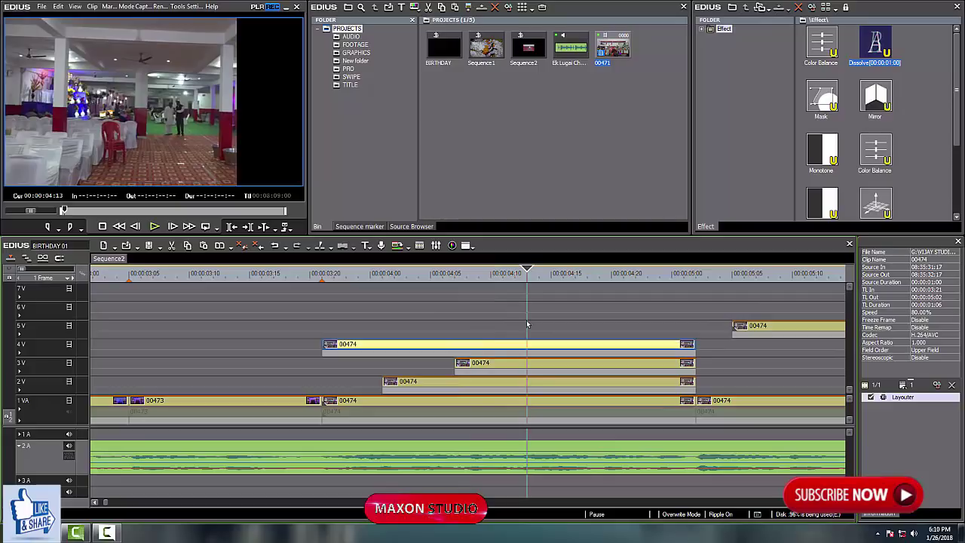
{"action": "key", "text": "n"}
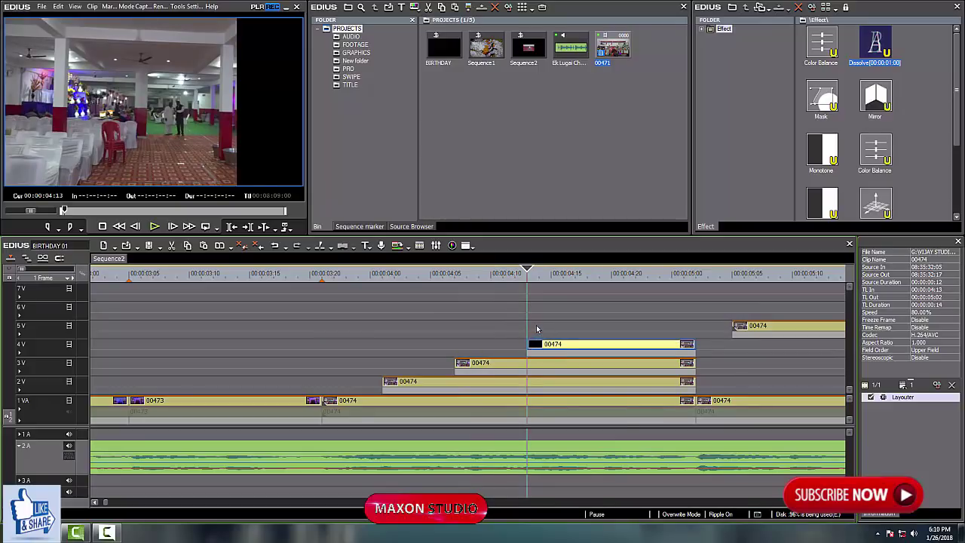
- Move the 5V 00474 segment back over the stack and trim its start to 00:00:04:19
{"action": "scroll", "coordinate": [528, 324], "scroll_direction": "right", "scroll_amount": 3}
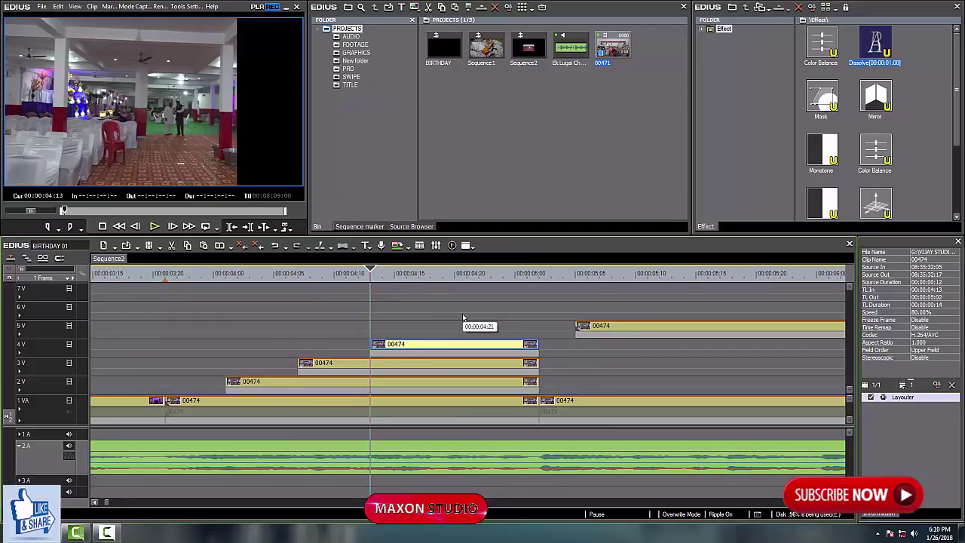
{"action": "scroll", "coordinate": [435, 329], "scroll_direction": "left", "scroll_amount": 2}
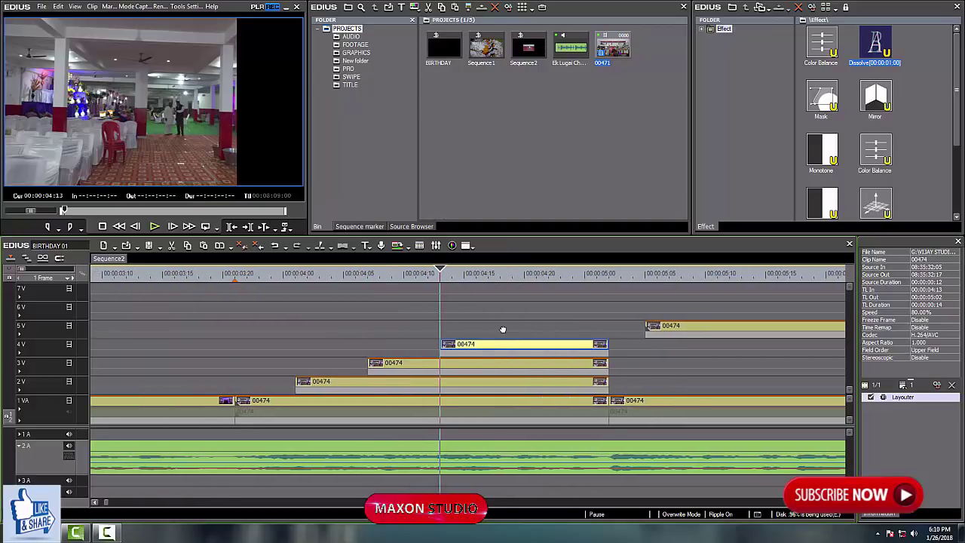
{"action": "left_click_drag", "start_coordinate": [689, 329], "coordinate": [285, 329]}
{"action": "left_click_drag", "start_coordinate": [449, 274], "coordinate": [517, 309]}
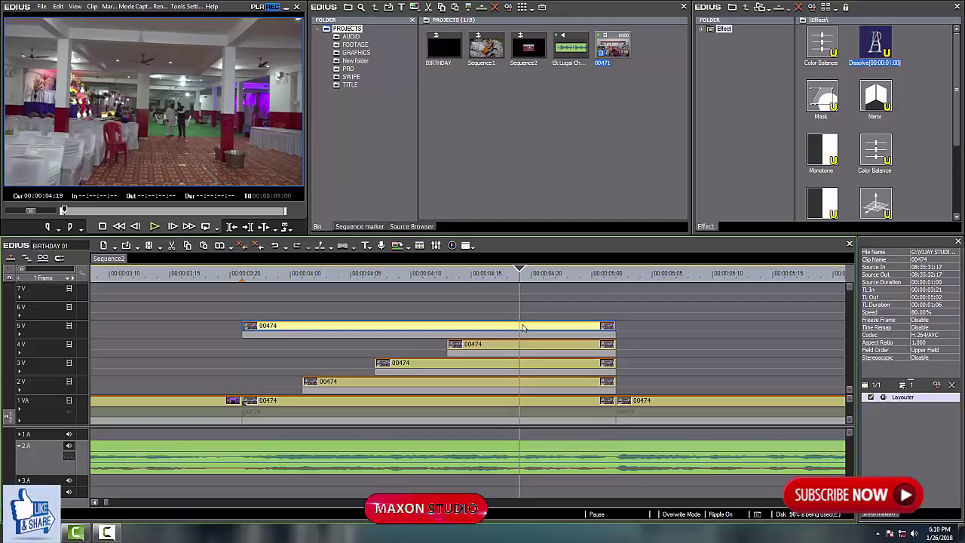
{"action": "key", "text": "n"}
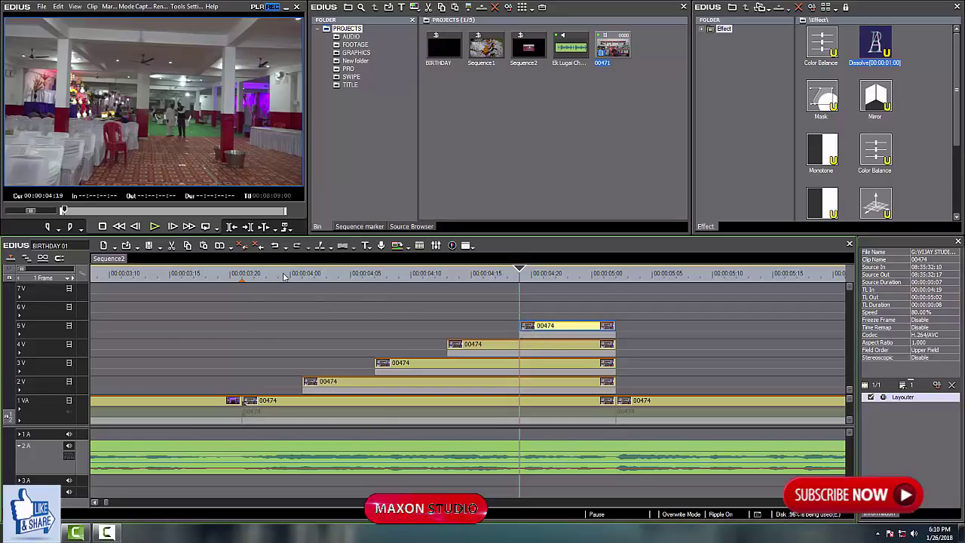
- Play back the staggered 00474 strips from before the first layer to review the reveal timing
{"action": "left_click_drag", "start_coordinate": [271, 275], "coordinate": [243, 296]}
{"action": "key", "text": "space"}
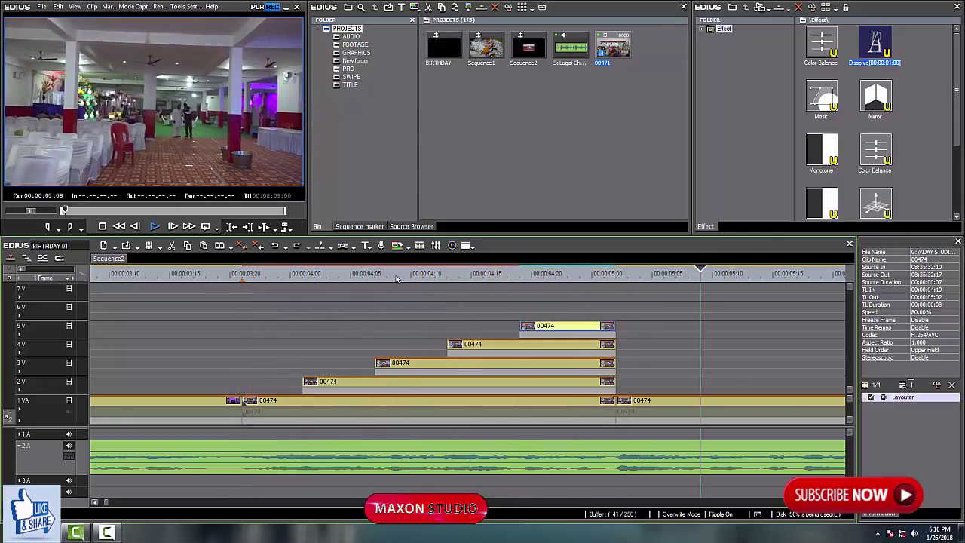
{"action": "left_click_drag", "start_coordinate": [265, 275], "coordinate": [204, 308]}
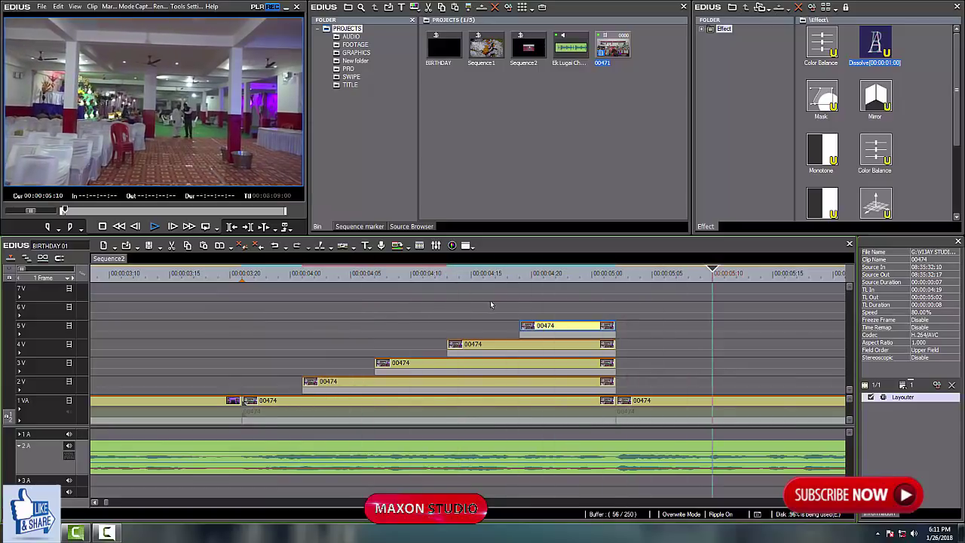
{"action": "key", "text": "space"}
{"action": "left_click_drag", "start_coordinate": [316, 272], "coordinate": [194, 299]}
{"action": "key", "text": "space"}
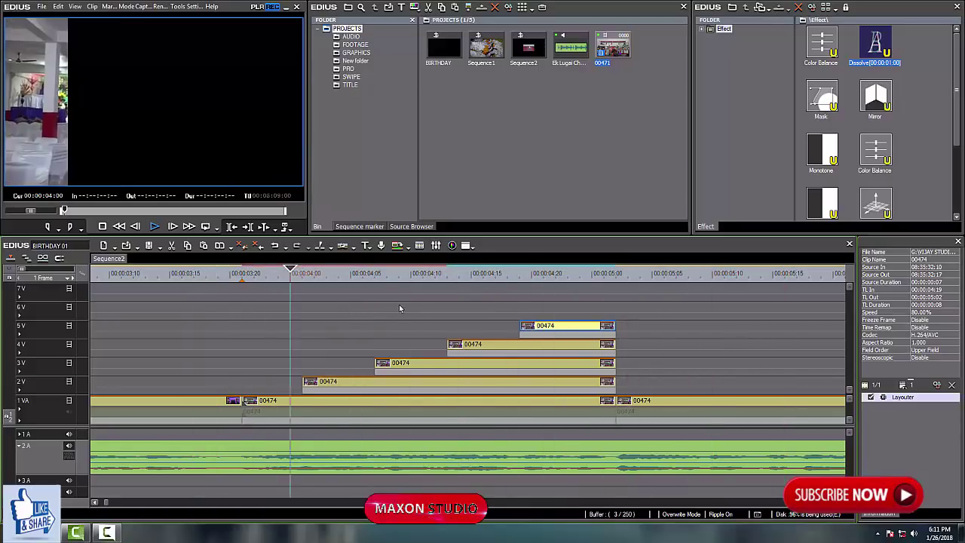
{"action": "key", "text": "space"}
{"action": "scroll", "coordinate": [465, 317], "scroll_direction": "down", "scroll_amount": 3}
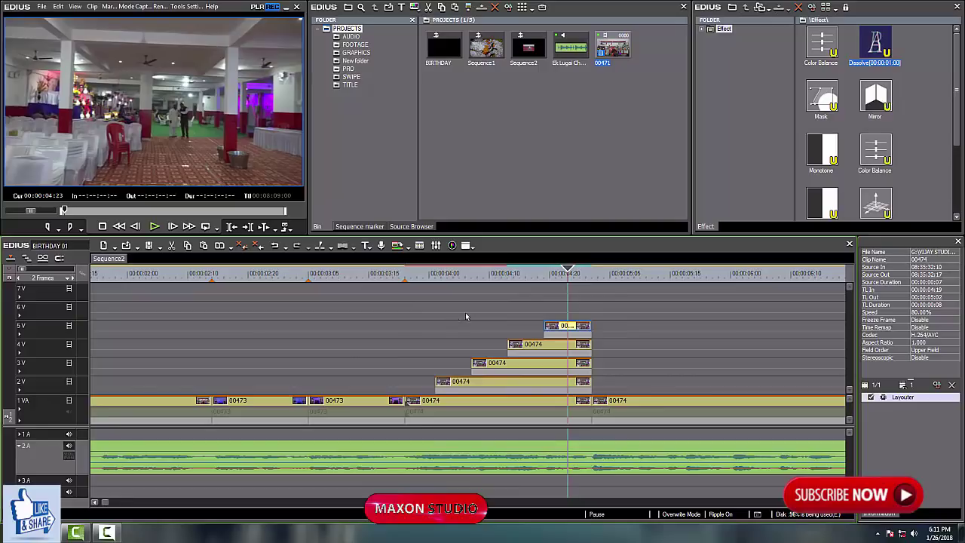
- Play back the staggered 00474 strips several times to check the reveal against the music
{"action": "key", "text": "Page_Up"}
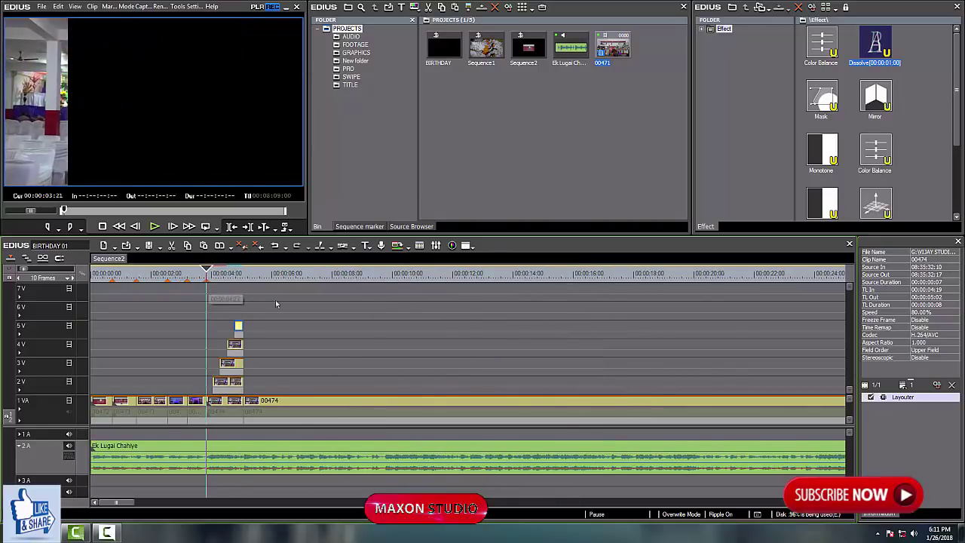
{"action": "scroll", "coordinate": [273, 297], "scroll_direction": "up", "scroll_amount": 5}
{"action": "scroll", "coordinate": [248, 301], "scroll_direction": "down", "scroll_amount": 1}
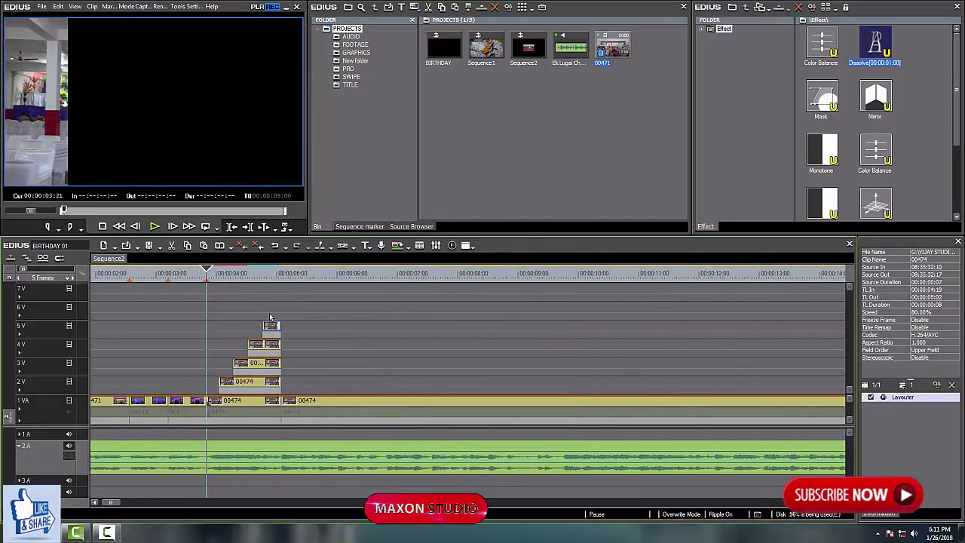
{"action": "scroll", "coordinate": [253, 303], "scroll_direction": "up", "scroll_amount": 1}
{"action": "left_click_drag", "start_coordinate": [228, 277], "coordinate": [202, 320]}
{"action": "key", "text": "space"}
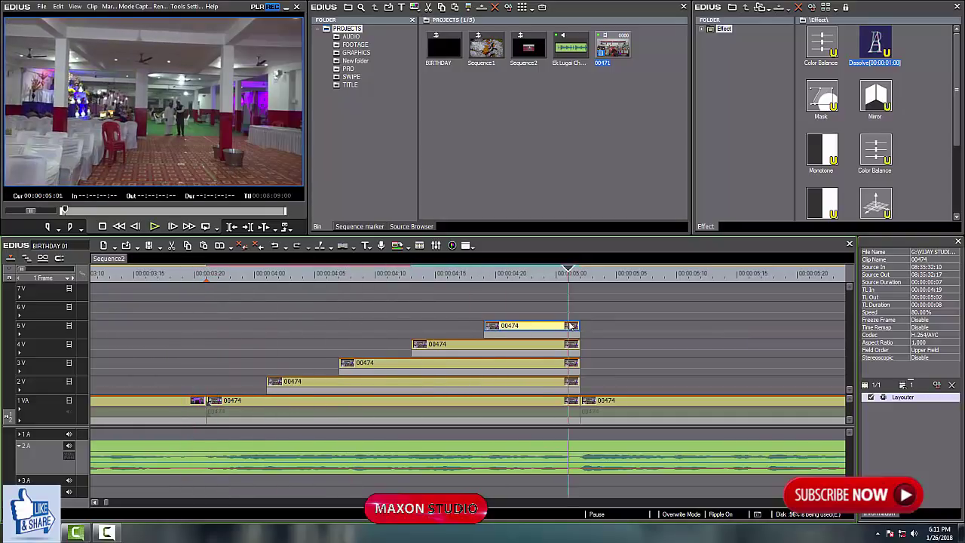
{"action": "left_click_drag", "start_coordinate": [232, 275], "coordinate": [190, 337]}
{"action": "key", "text": "space"}
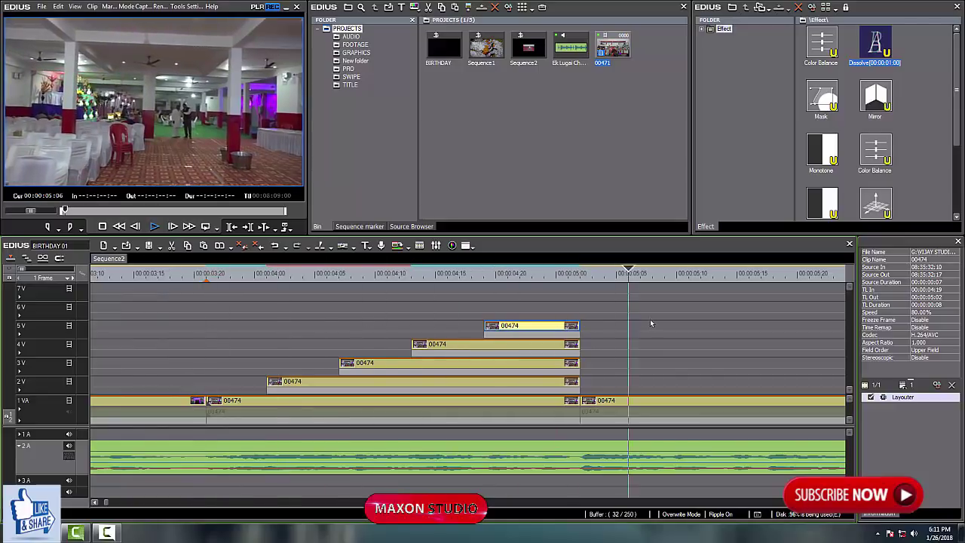
- Replay the 1VA 00474 footage just after the strips to find the song's next beat
{"action": "left_click", "coordinate": [262, 276]}
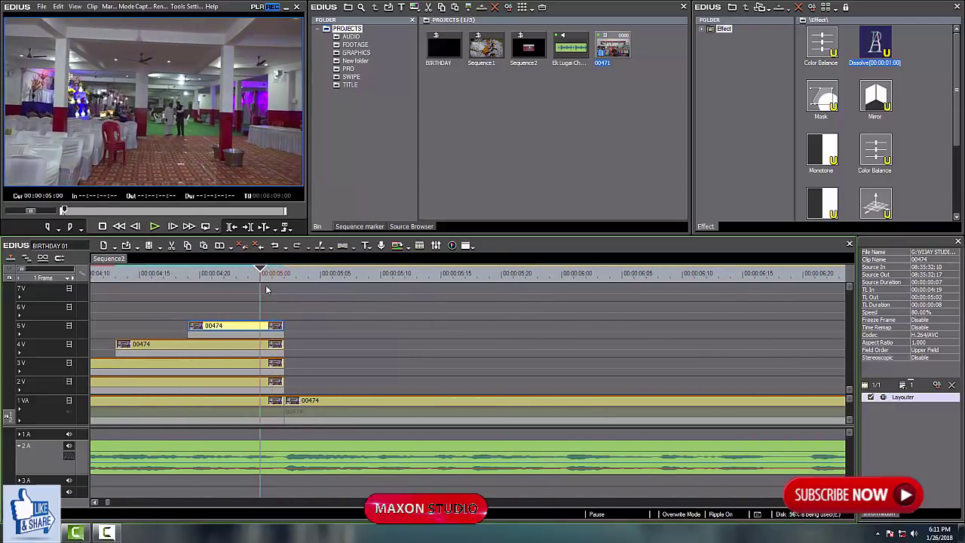
{"action": "key", "text": "space"}
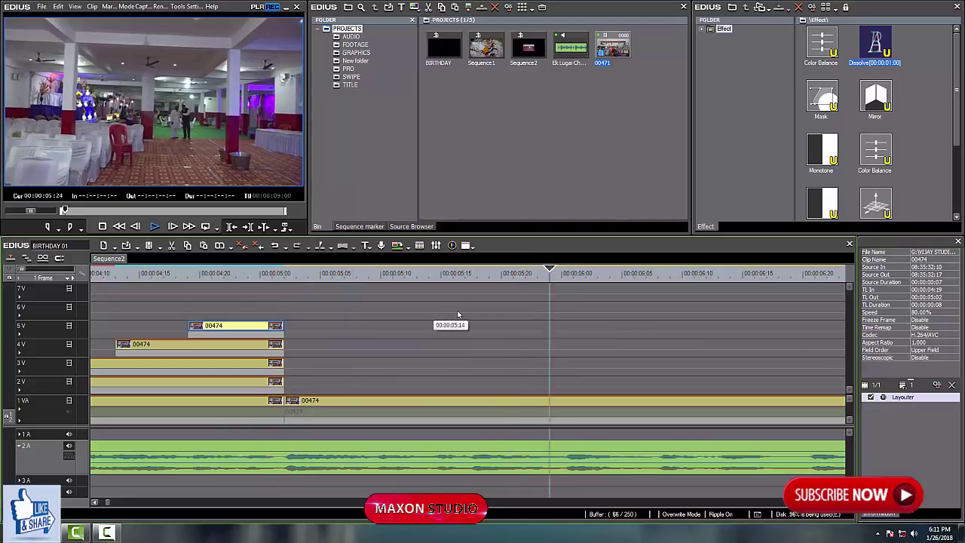
{"action": "left_click", "coordinate": [285, 276]}
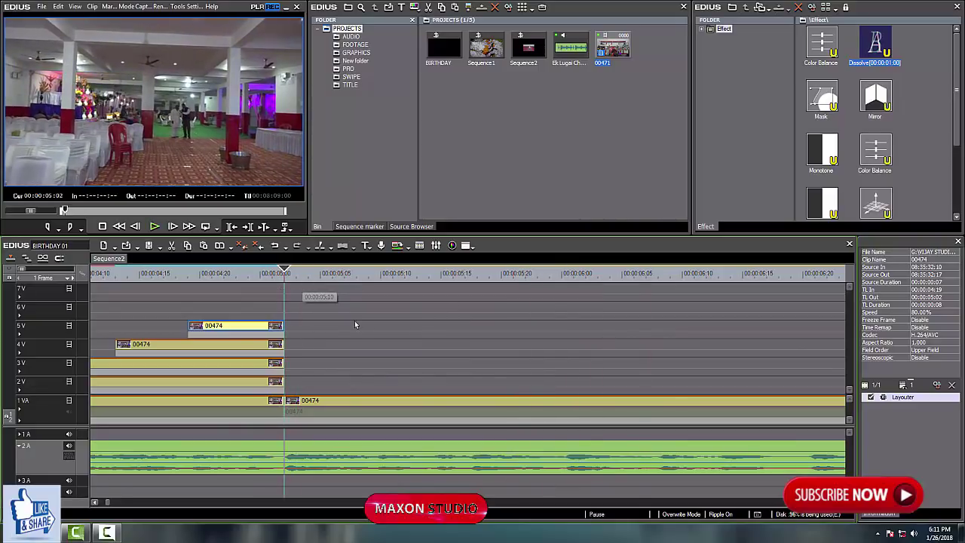
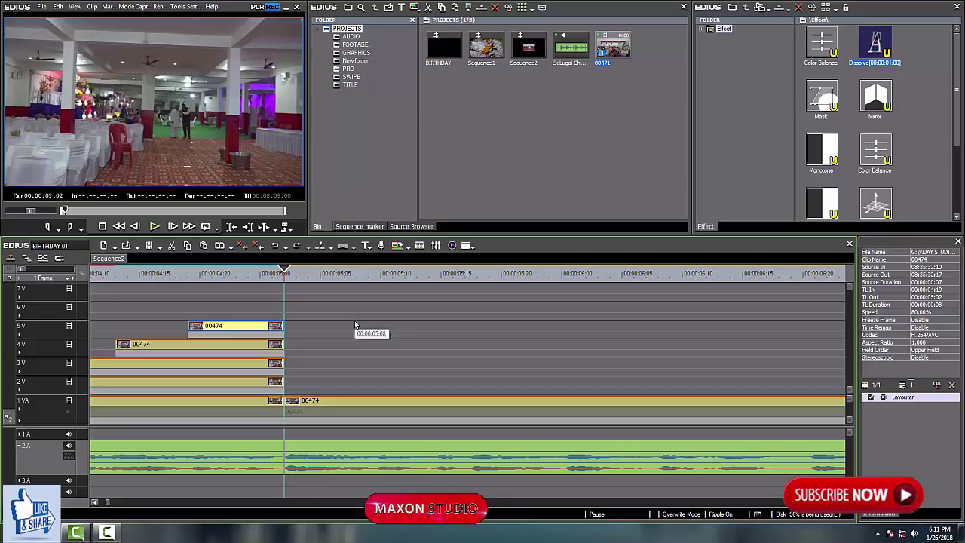
{"action": "key", "text": "space"}
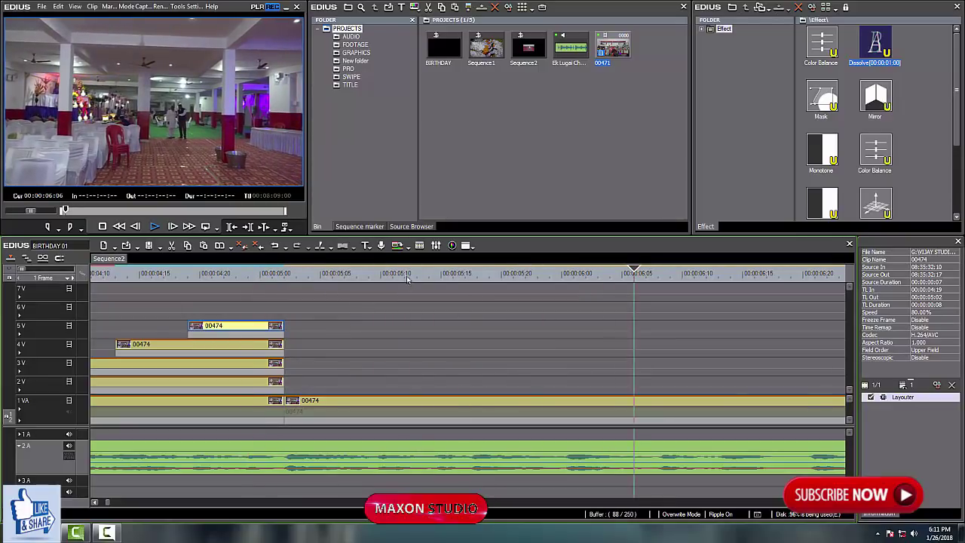
{"action": "left_click", "coordinate": [292, 313]}
{"action": "key", "text": "space"}
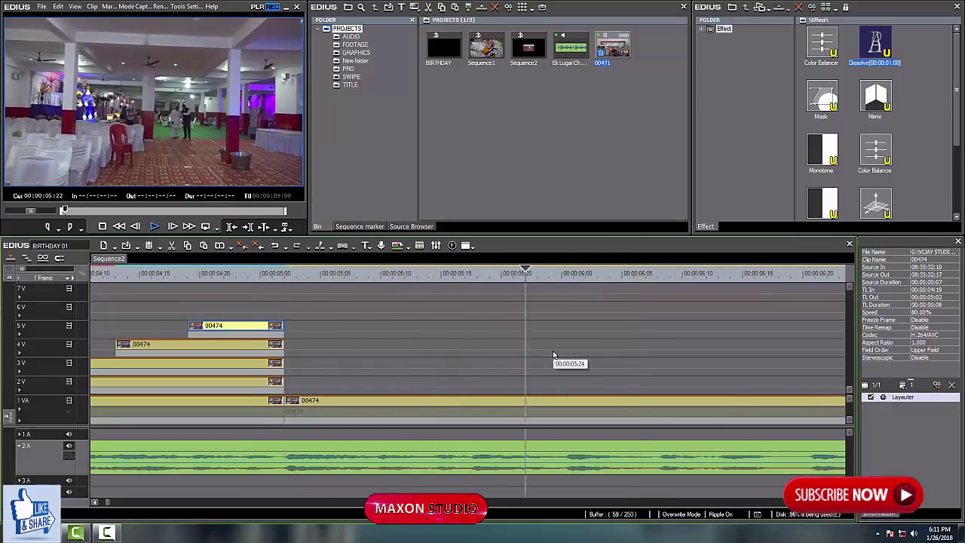
{"action": "left_click_drag", "start_coordinate": [477, 274], "coordinate": [284, 347]}
{"action": "key", "text": "space"}
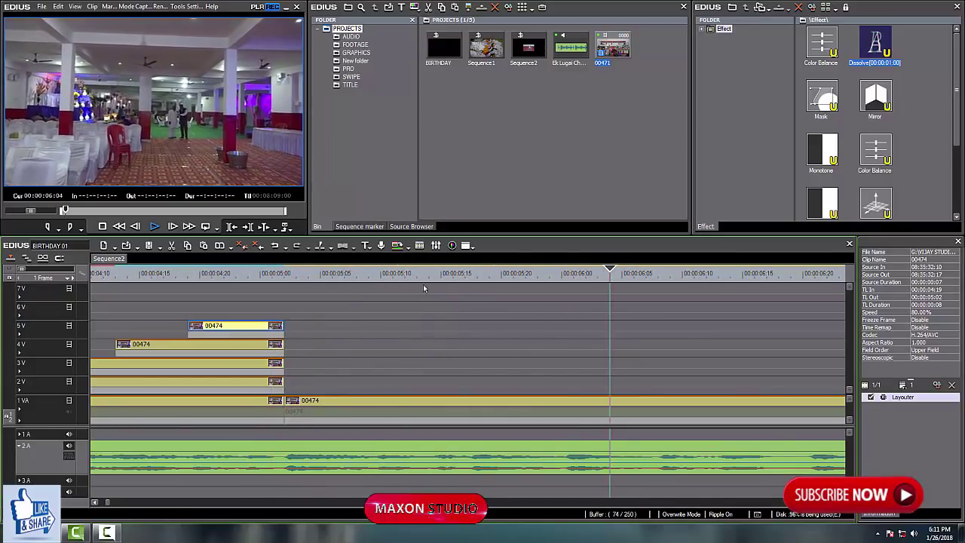
{"action": "left_click_drag", "start_coordinate": [423, 276], "coordinate": [349, 312]}
{"action": "left_click", "coordinate": [293, 331]}
{"action": "key", "text": "space"}
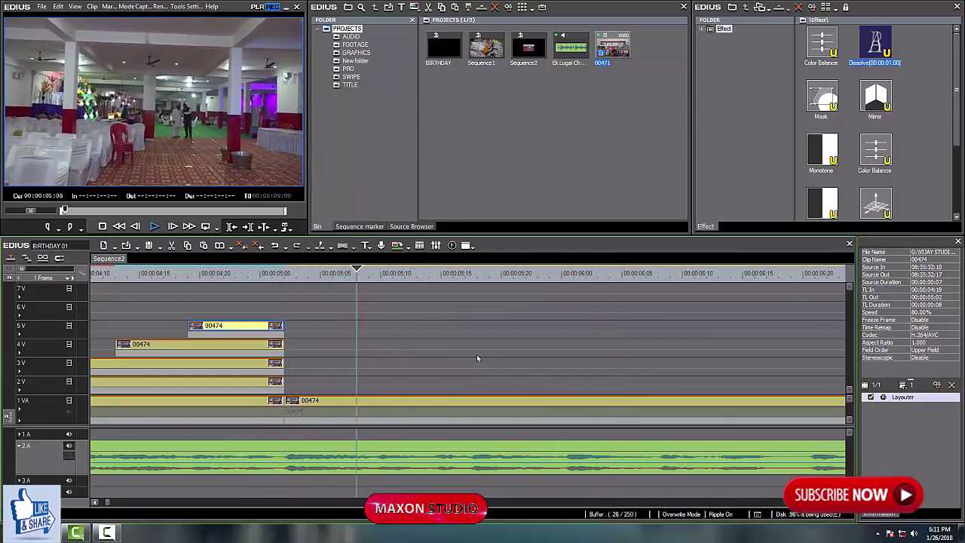
{"action": "key", "text": "space"}
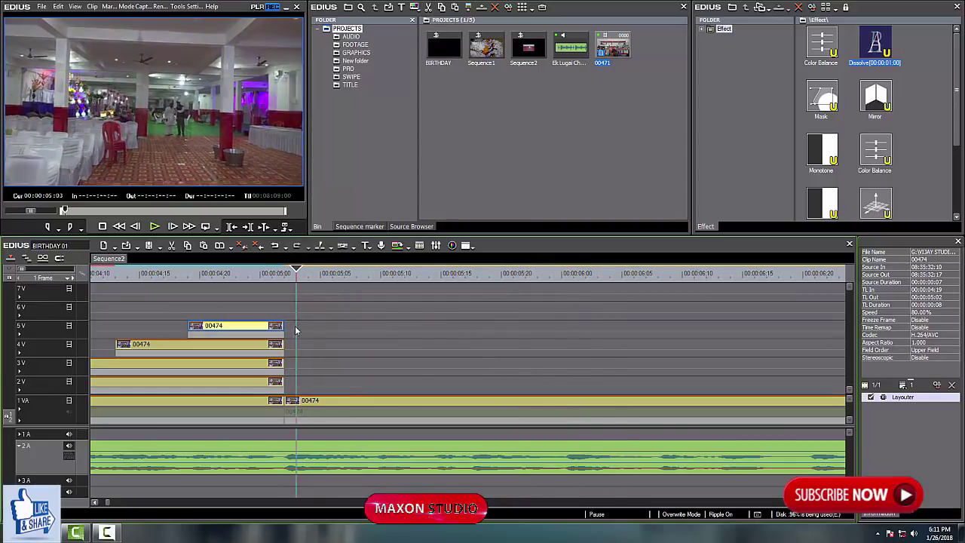
- Cut the 1VA 00474 clip following the strips at 00:00:05:18 on the beat
{"action": "key", "text": "space"}
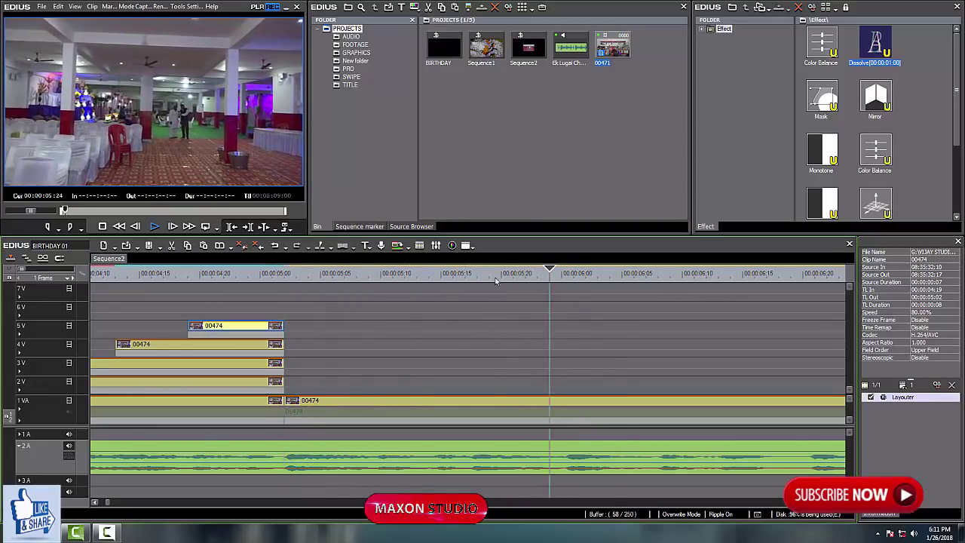
{"action": "left_click_drag", "start_coordinate": [480, 332], "coordinate": [468, 331]}
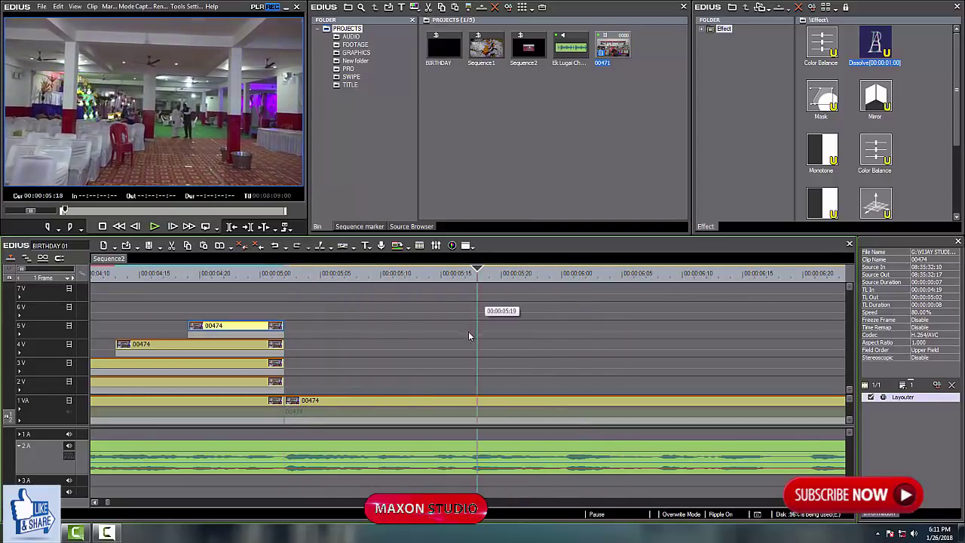
{"action": "left_click", "coordinate": [476, 407]}
{"action": "key", "text": "c"}
{"action": "scroll", "coordinate": [492, 357], "scroll_direction": "down", "scroll_amount": 2}
{"action": "scroll", "coordinate": [542, 356], "scroll_direction": "down", "scroll_amount": 2}
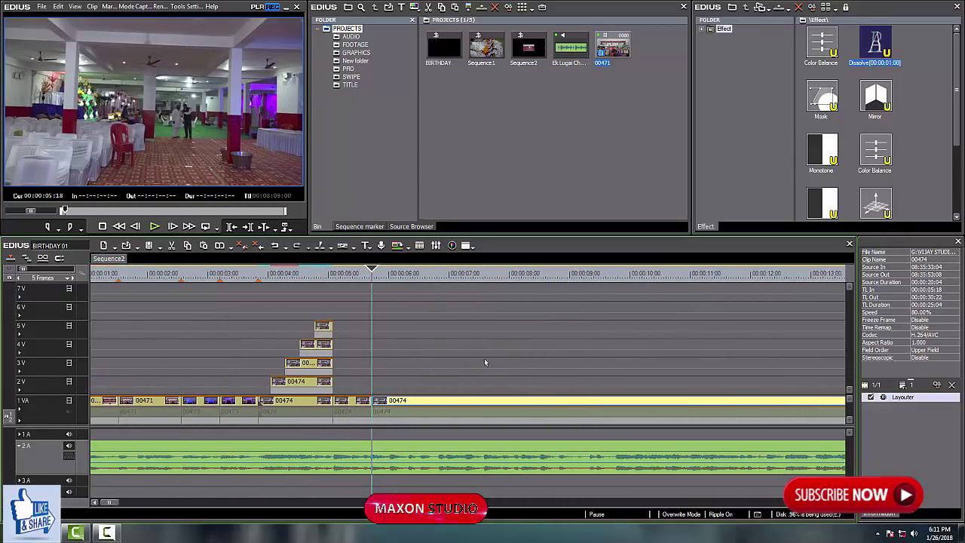
- Scrub through the long remaining part of the 00474 clip to examine its footage
{"action": "left_click", "coordinate": [277, 277]}
{"action": "left_click_drag", "start_coordinate": [273, 282], "coordinate": [483, 332]}
{"action": "scroll", "coordinate": [520, 349], "scroll_direction": "down", "scroll_amount": 1}
{"action": "scroll", "coordinate": [368, 360], "scroll_direction": "down", "scroll_amount": 1}
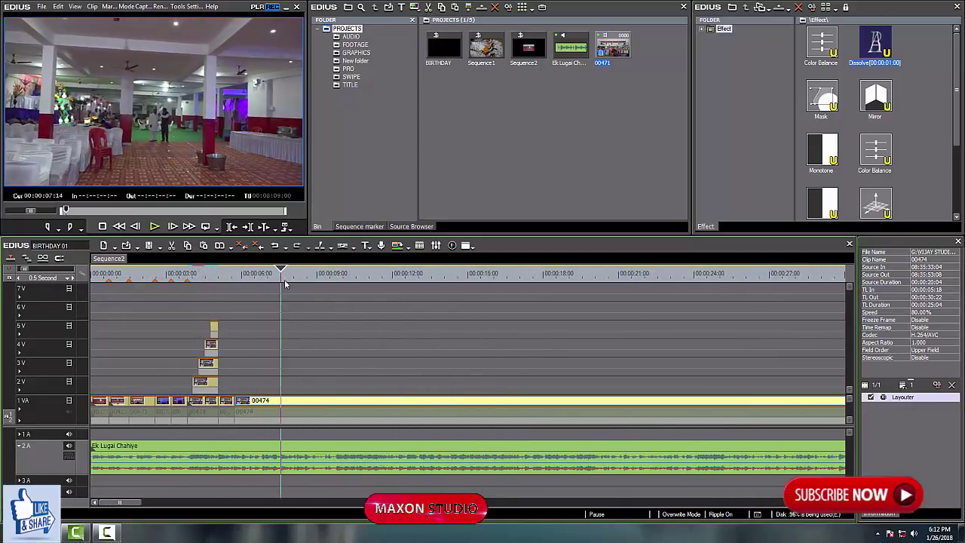
{"action": "left_click_drag", "start_coordinate": [303, 280], "coordinate": [505, 319]}
{"action": "scroll", "coordinate": [528, 343], "scroll_direction": "down", "scroll_amount": 2}
{"action": "mouse_move", "coordinate": [239, 284]}
{"action": "left_mouse_down"}
{"action": "mouse_move", "coordinate": [262, 288]}
{"action": "mouse_move", "coordinate": [238, 302]}
{"action": "left_mouse_up"}
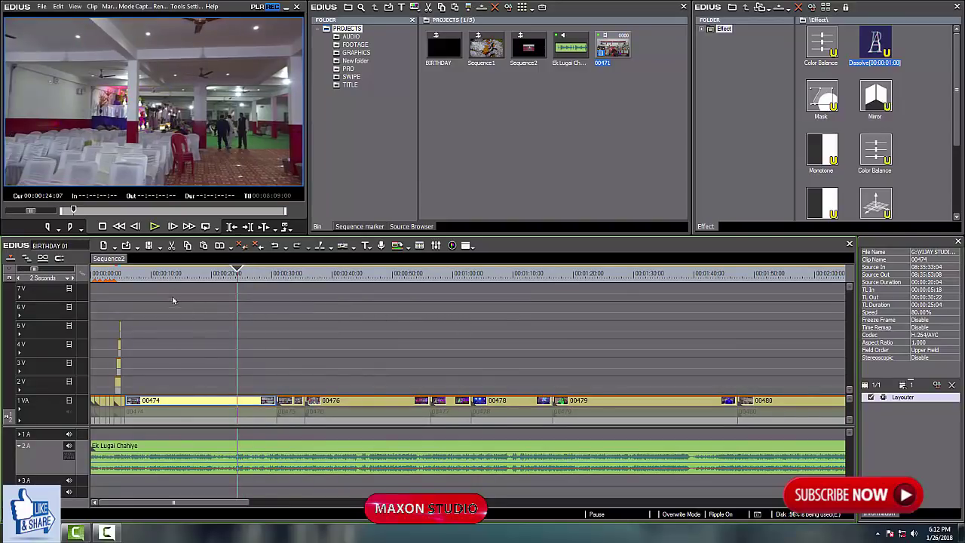
{"action": "left_click_drag", "start_coordinate": [141, 279], "coordinate": [231, 339]}
{"action": "scroll", "coordinate": [152, 295], "scroll_direction": "up", "scroll_amount": 1}
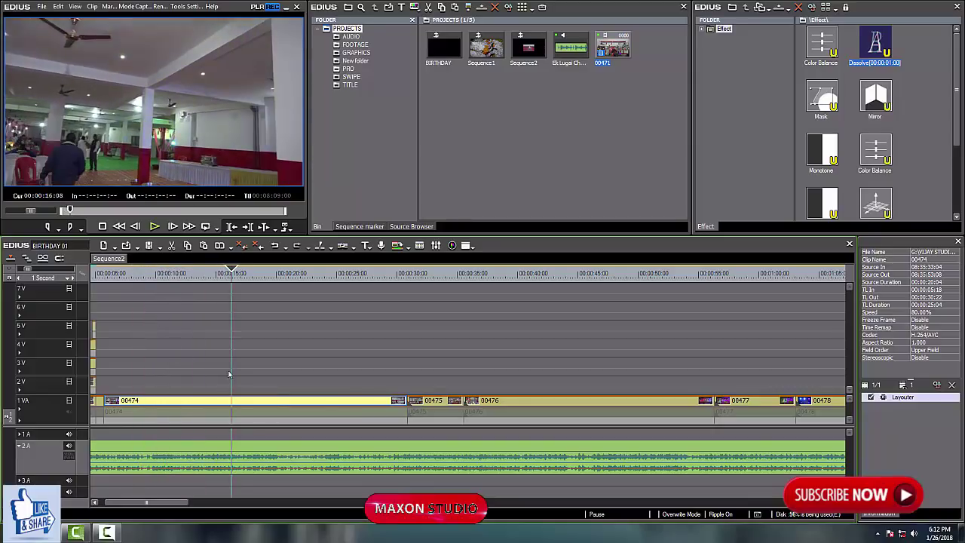
- Delete the long remaining 00474 segment from 1VA and close the gap it leaves
{"action": "key", "text": "Delete"}
{"action": "scroll", "coordinate": [260, 426], "scroll_direction": "left", "scroll_amount": 2}
{"action": "right_click", "coordinate": [242, 416]}
{"action": "left_click", "coordinate": [242, 409]}
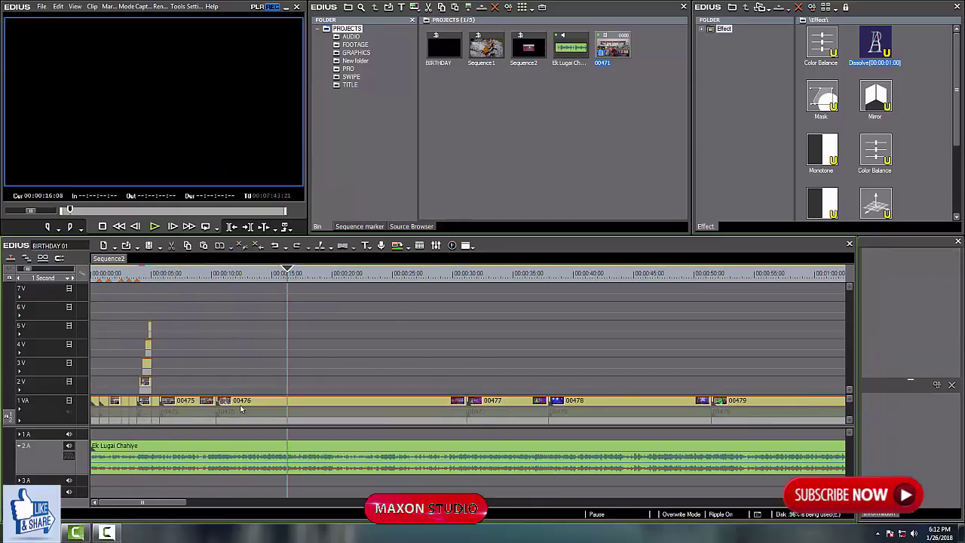
- Delete the short 00474 segment starting at 00:00:05:02 on 1VA and close the gap before 00475
{"action": "left_click", "coordinate": [155, 274]}
{"action": "scroll", "coordinate": [210, 357], "scroll_direction": "up", "scroll_amount": 4}
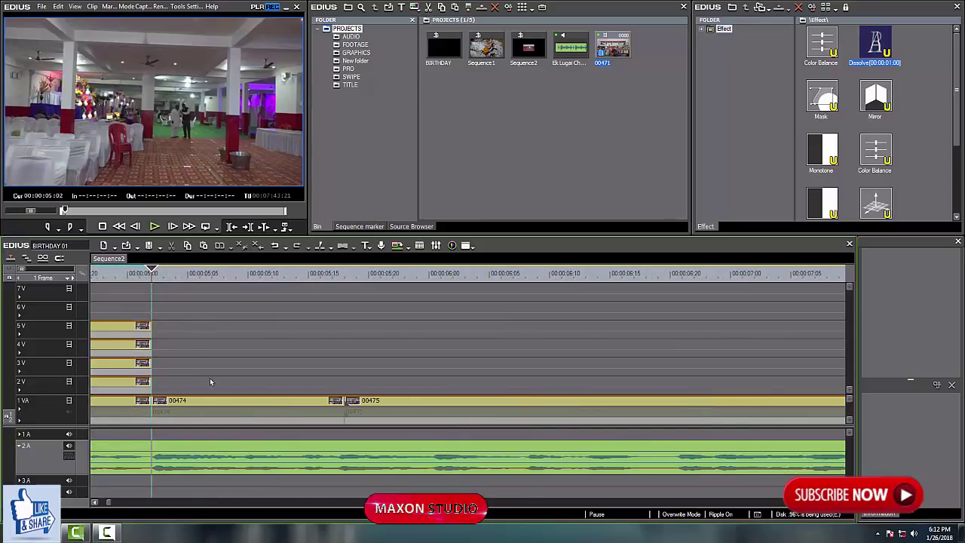
{"action": "left_click", "coordinate": [223, 405]}
{"action": "key", "text": "Delete"}
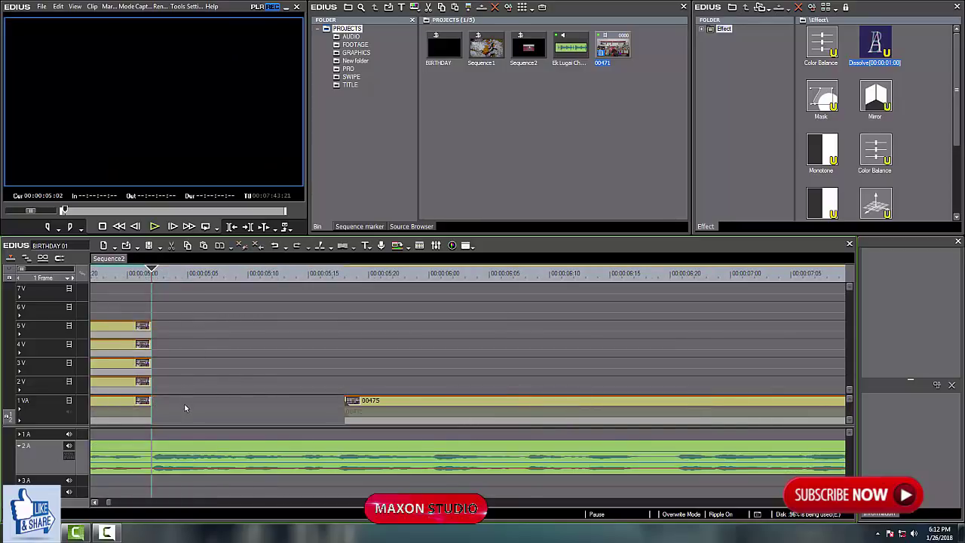
{"action": "right_click", "coordinate": [185, 408]}
{"action": "left_click", "coordinate": [187, 324]}
- Review and delete the 00475 clip, and move the 00476 clip to 00:00:05:02 right behind the strips
{"action": "key", "text": "space"}
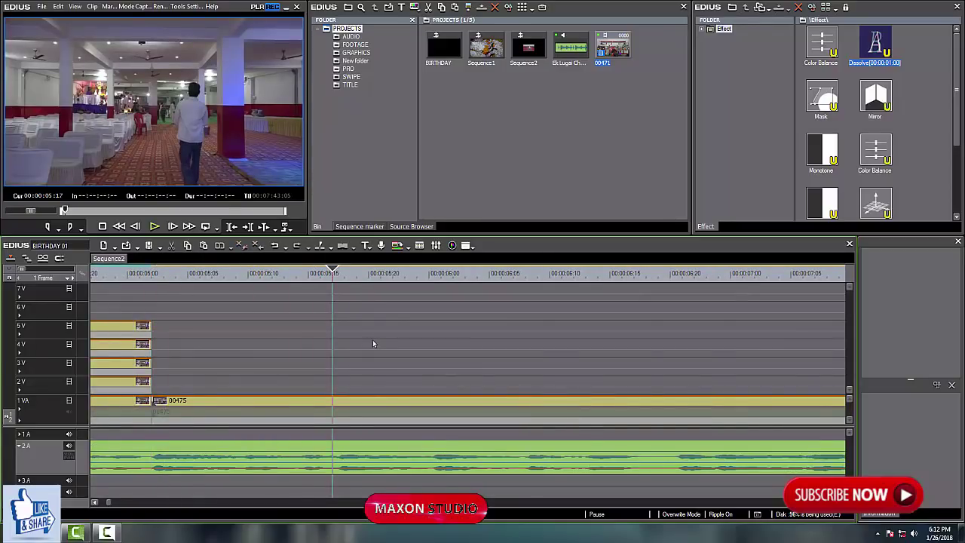
{"action": "scroll", "coordinate": [372, 343], "scroll_direction": "down", "scroll_amount": 2}
{"action": "left_click_drag", "start_coordinate": [335, 272], "coordinate": [495, 336]}
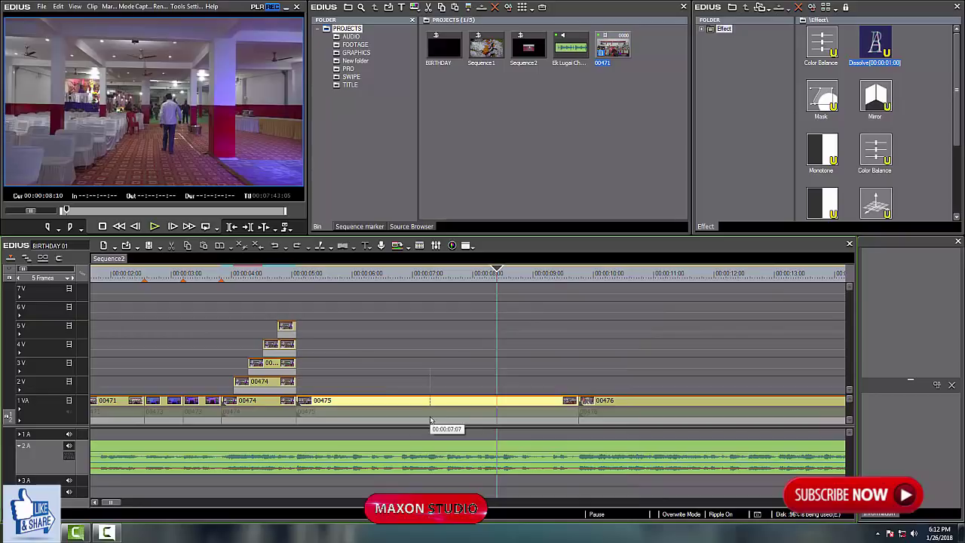
{"action": "scroll", "coordinate": [528, 343], "scroll_direction": "down", "scroll_amount": 2}
{"action": "left_click", "coordinate": [263, 407]}
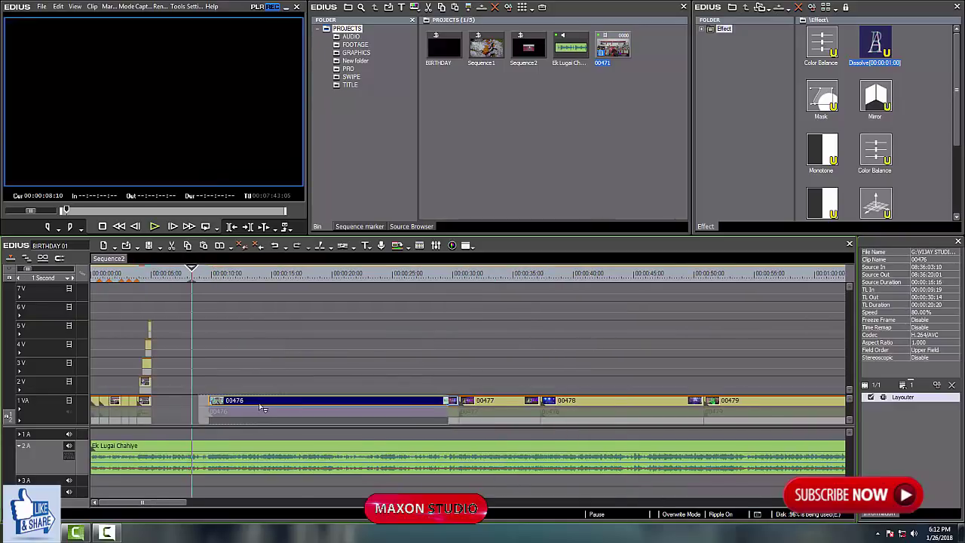
{"action": "left_click_drag", "start_coordinate": [262, 407], "coordinate": [226, 407]}
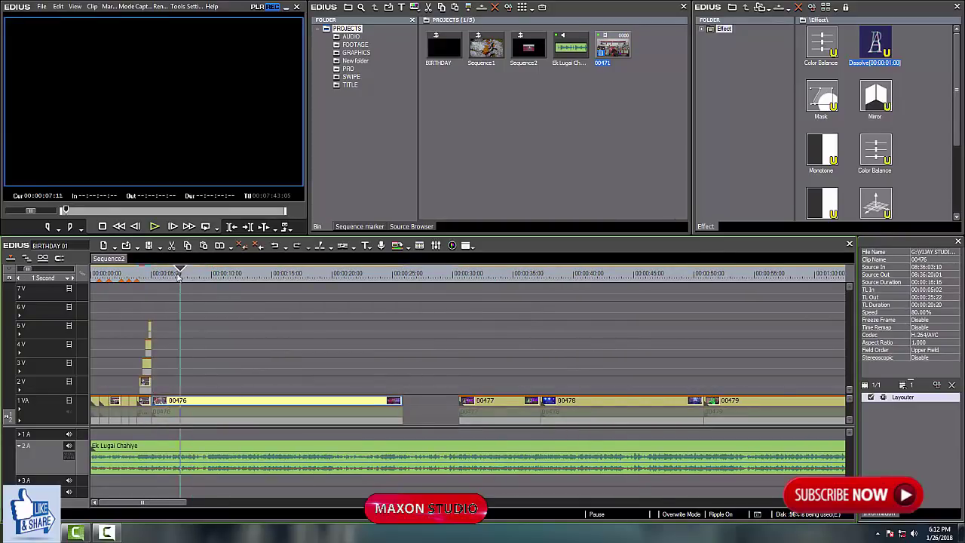
- Cut the 00476 clip at 00:00:06:19 and move its remainder along 1VA to start at about 00:00:09:23
{"action": "scroll", "coordinate": [178, 312], "scroll_direction": "up", "scroll_amount": 2}
{"action": "left_click_drag", "start_coordinate": [182, 274], "coordinate": [437, 334]}
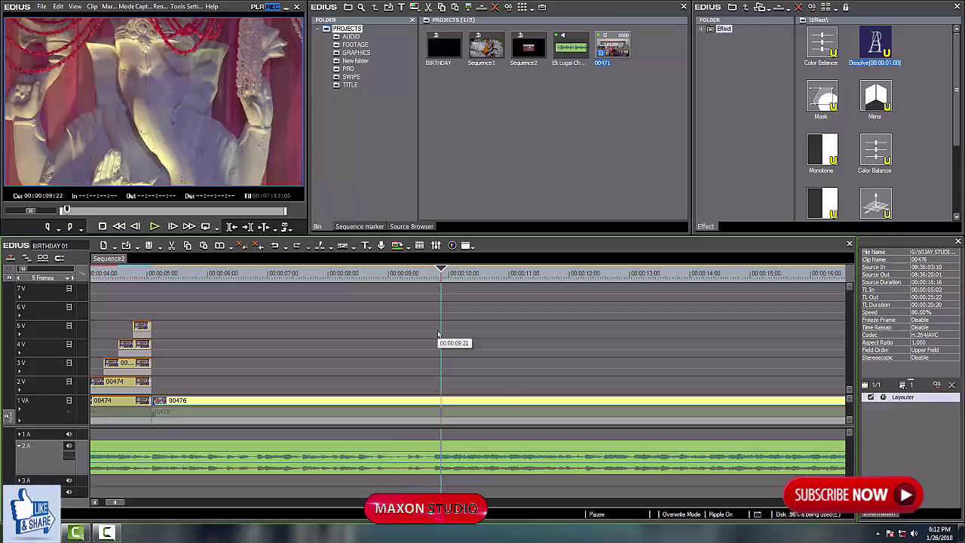
{"action": "scroll", "coordinate": [460, 334], "scroll_direction": "down", "scroll_amount": 3}
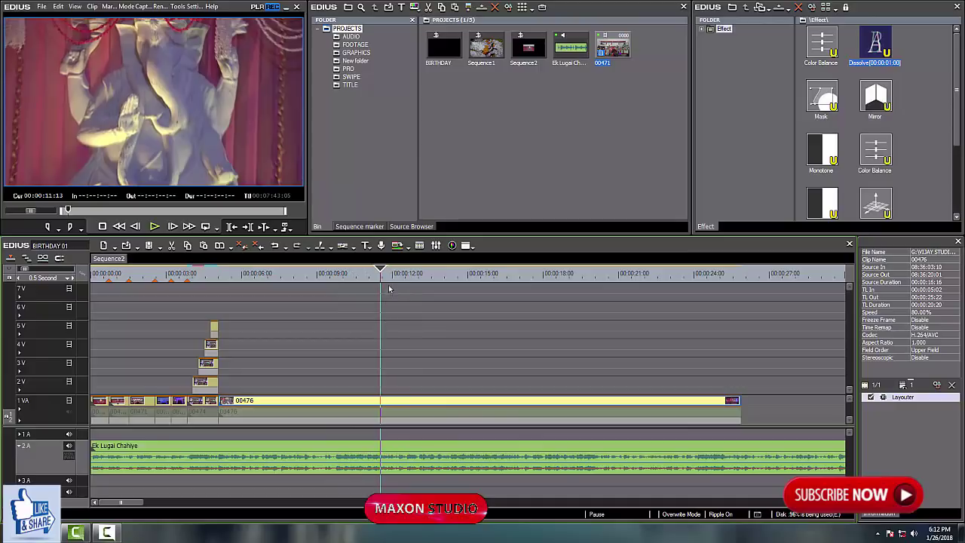
{"action": "left_click_drag", "start_coordinate": [386, 274], "coordinate": [259, 331]}
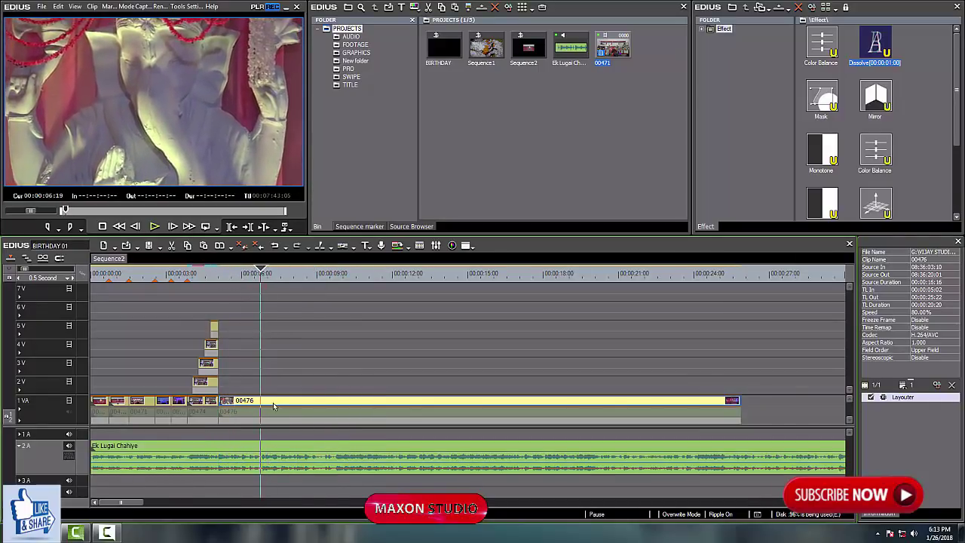
{"action": "key", "text": "c"}
{"action": "left_click_drag", "start_coordinate": [297, 403], "coordinate": [375, 409]}
{"action": "scroll", "coordinate": [328, 373], "scroll_direction": "down", "scroll_amount": 1}
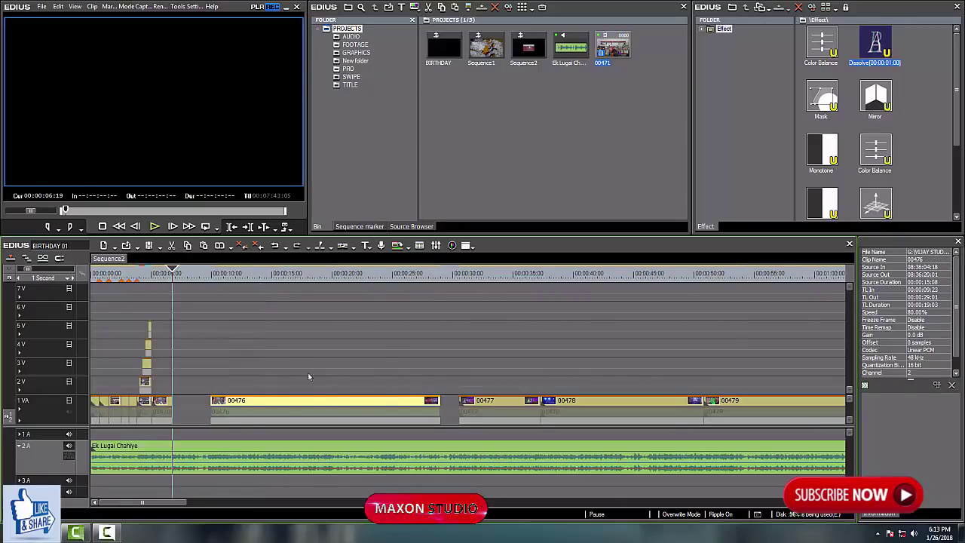
- Play the short 00476 segment from its start to find the beat and cut it at 00:00:05:18
{"action": "left_click", "coordinate": [153, 276]}
{"action": "scroll", "coordinate": [257, 305], "scroll_direction": "up", "scroll_amount": 3}
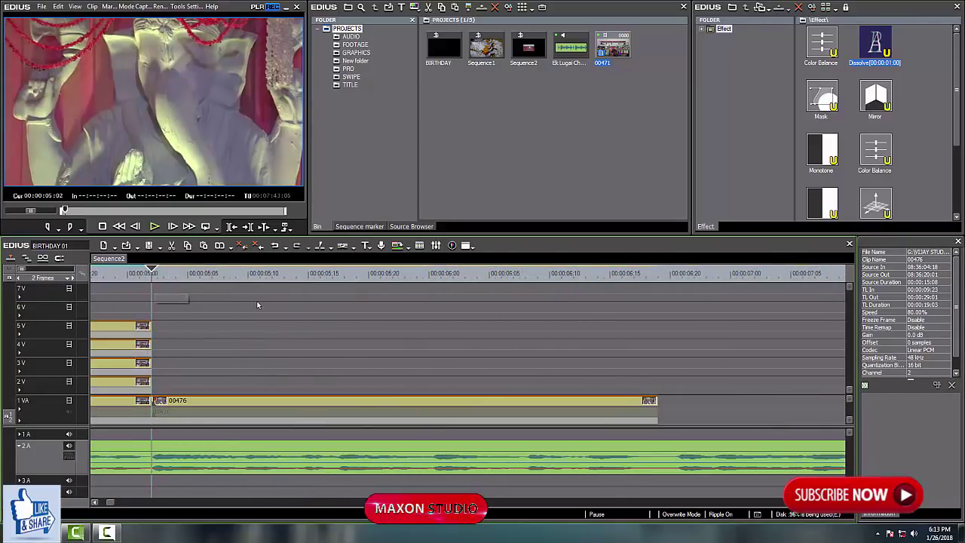
{"action": "key", "text": "space"}
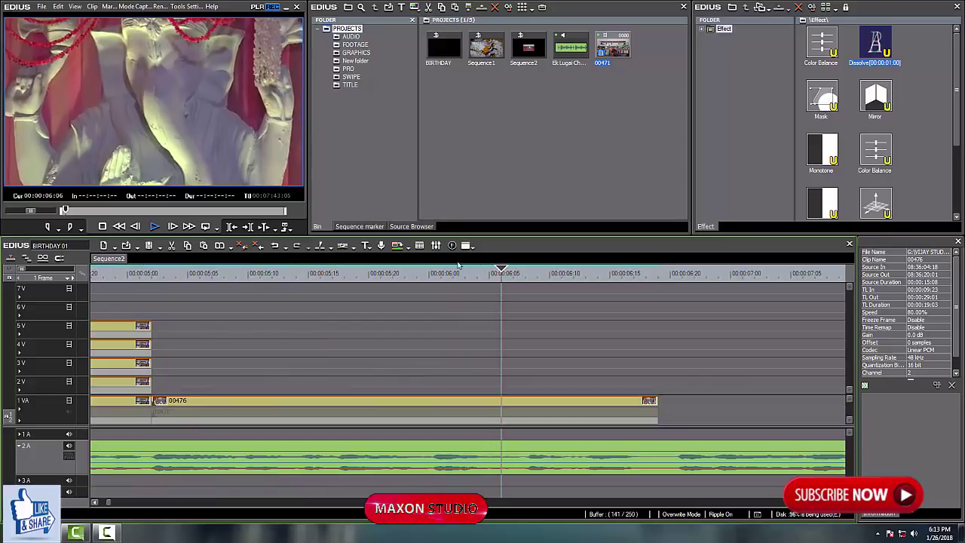
{"action": "left_click_drag", "start_coordinate": [163, 274], "coordinate": [156, 340]}
{"action": "key", "text": "space"}
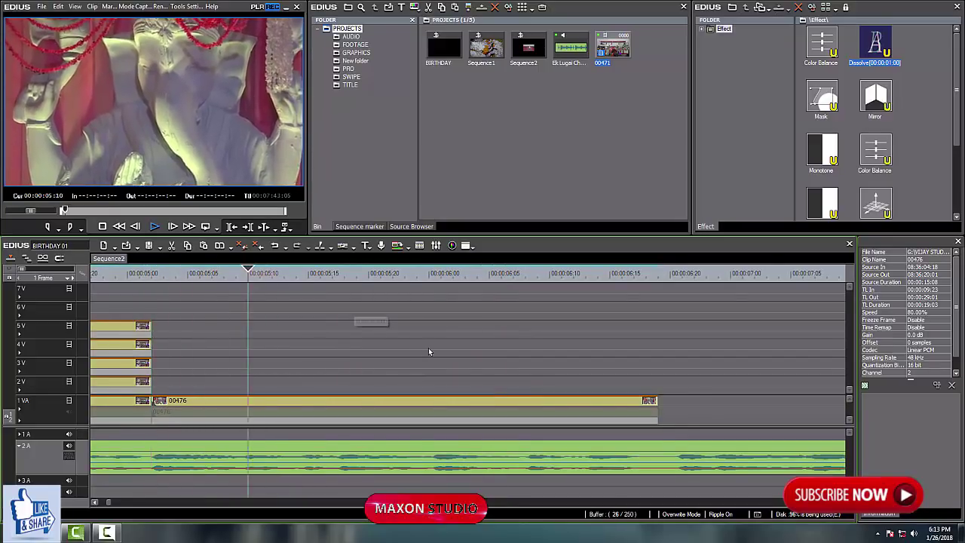
{"action": "left_click", "coordinate": [344, 329]}
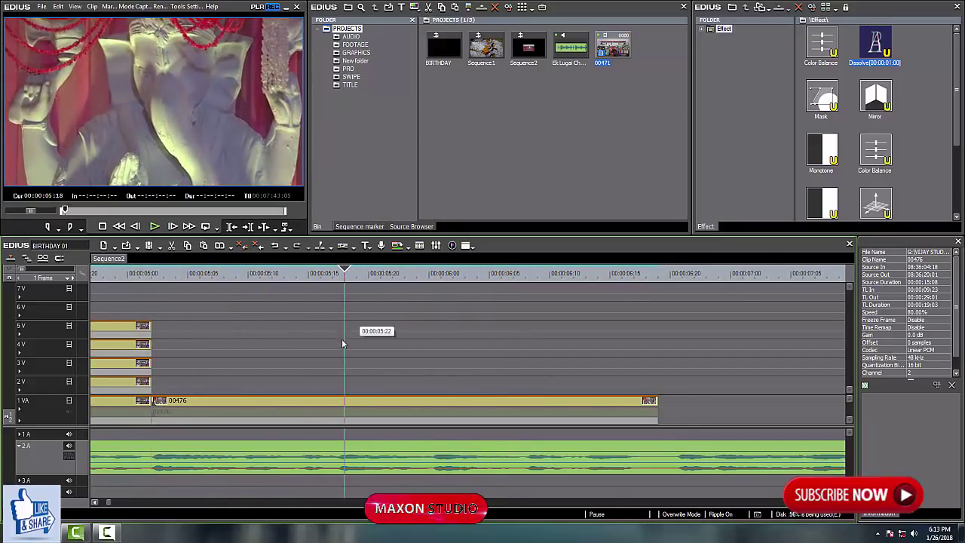
{"action": "left_click", "coordinate": [357, 403]}
{"action": "key", "text": "c"}
{"action": "left_click", "coordinate": [381, 402]}
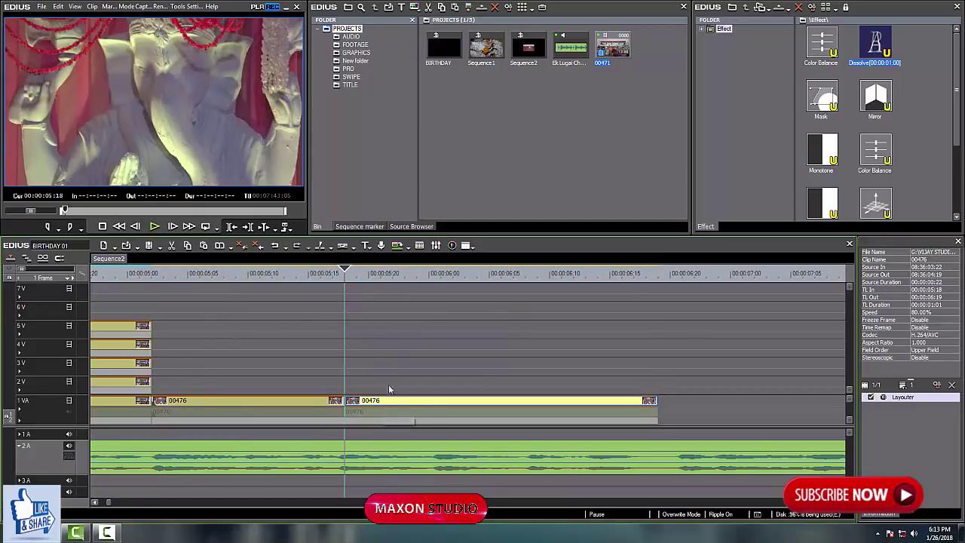
- Delete the 00476 segment after the cut at 00:00:05:18 on 1VA and select the short 00476 segment before it
{"action": "key", "text": "Delete"}
{"action": "scroll", "coordinate": [397, 344], "scroll_direction": "down", "scroll_amount": 1}
{"action": "left_click_drag", "start_coordinate": [325, 303], "coordinate": [320, 301]}
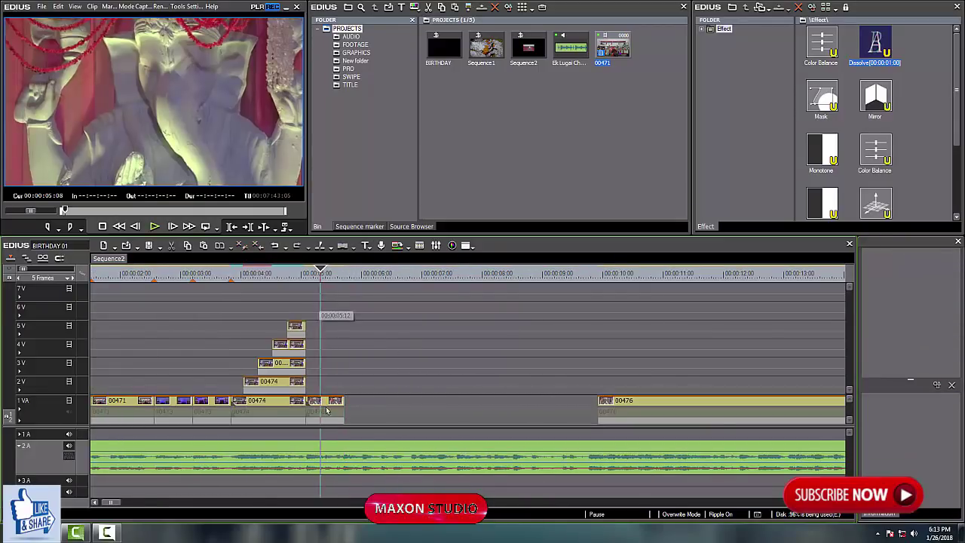
{"action": "left_click", "coordinate": [331, 401]}
- Play the sequence repeatedly from its beginning to check how the cuts and strip animations fit the music
{"action": "key", "text": "Home"}
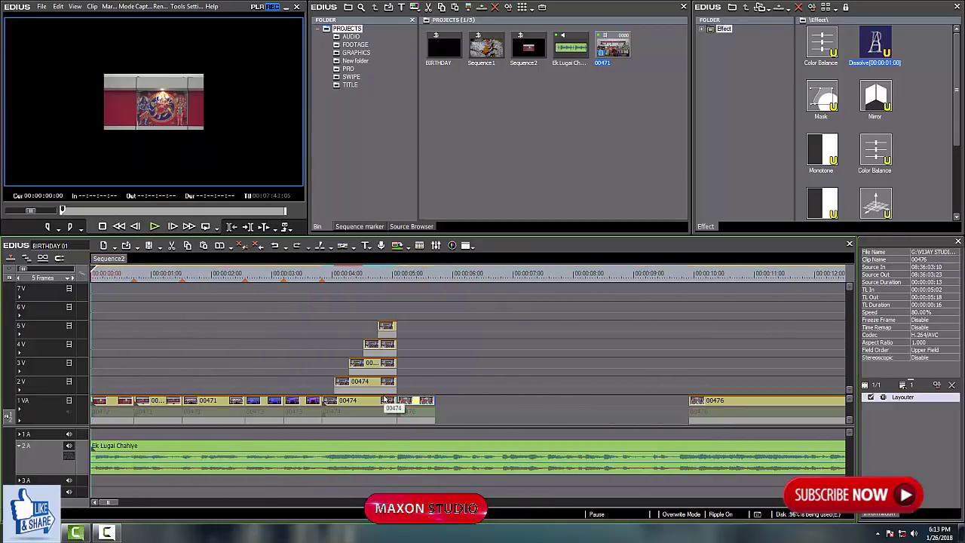
{"action": "key", "text": "space"}
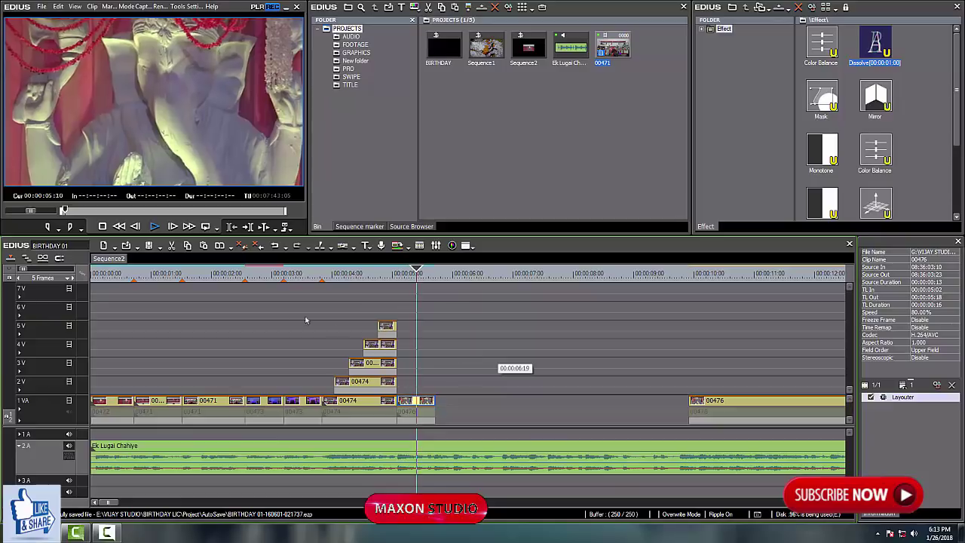
{"action": "key", "text": "space"}
{"action": "key", "text": "Home"}
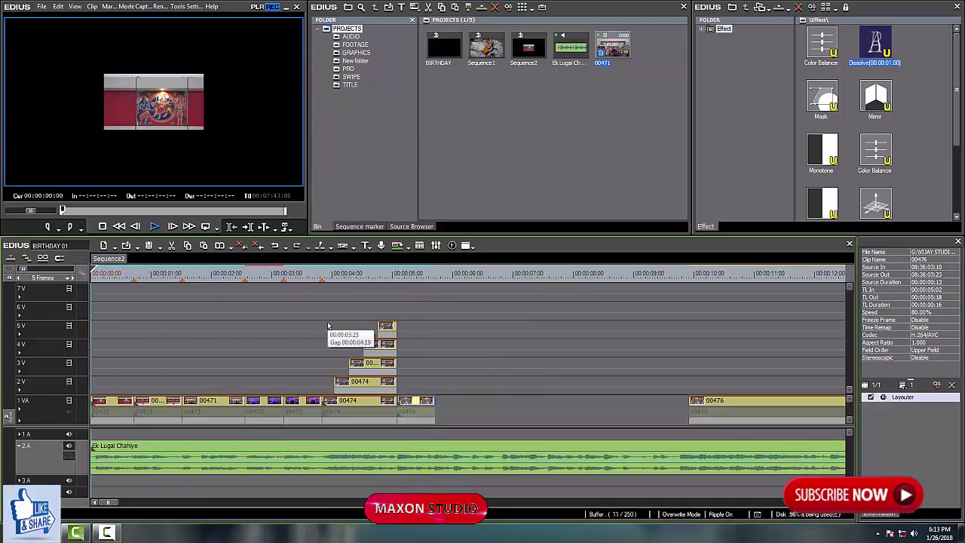
{"action": "key", "text": "space"}
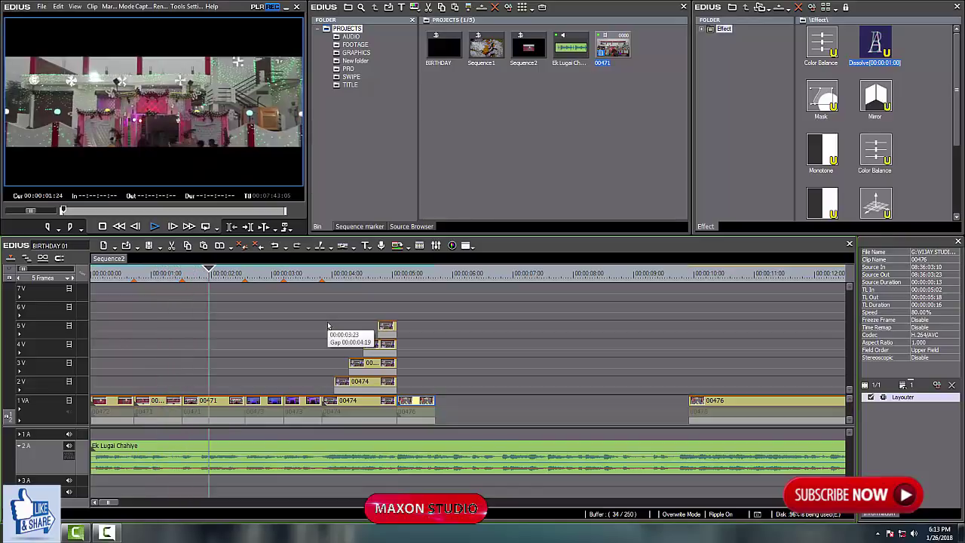
{"action": "key", "text": "space"}
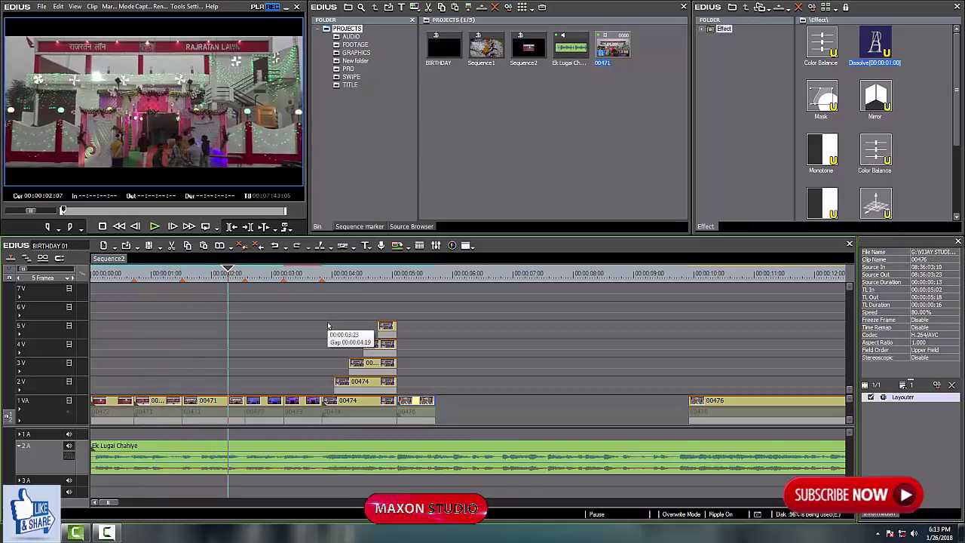
{"action": "key", "text": "Home"}
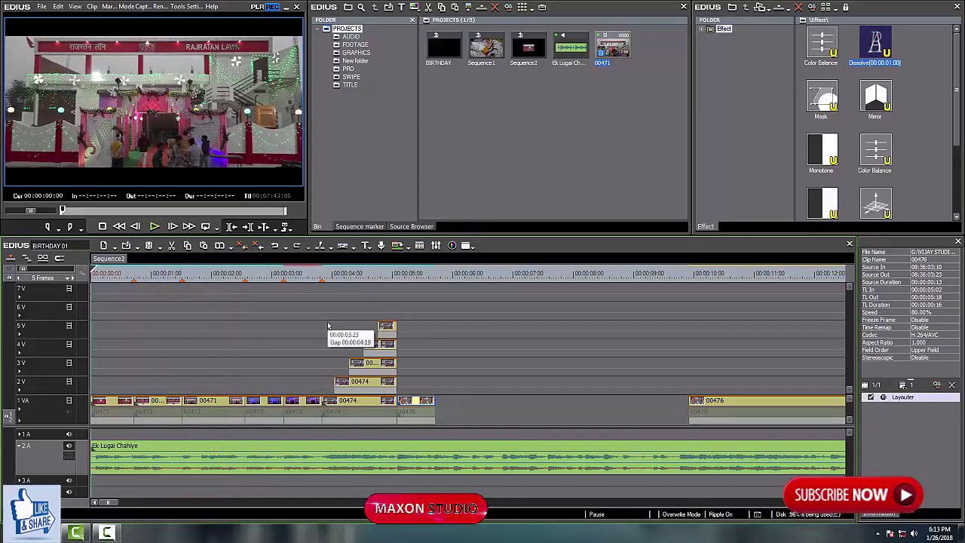
{"action": "key", "text": "space"}
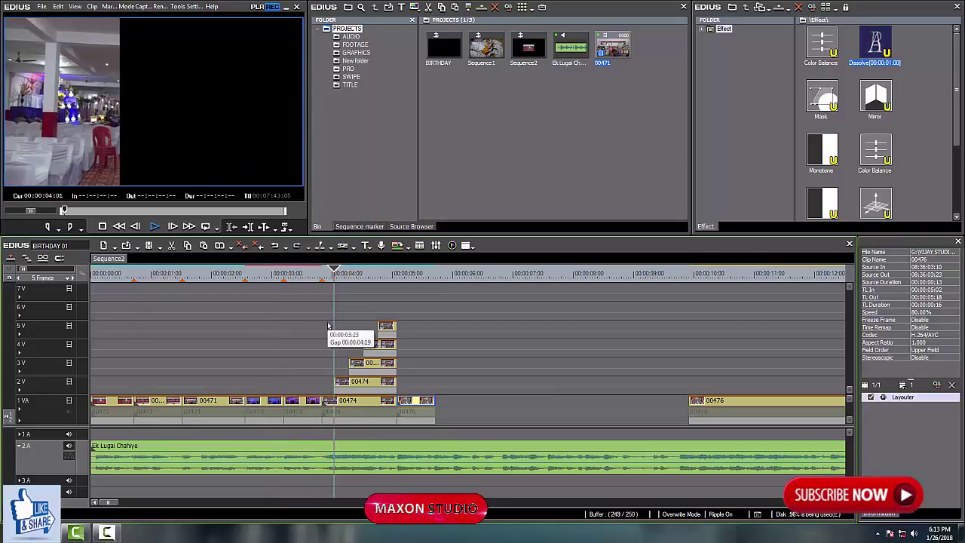
{"action": "key", "text": "space"}
- Play the sequence from about 00:00:02 through the 00474 strips and past the short 00476 segment to check the timing
{"action": "left_click", "coordinate": [205, 275]}
{"action": "key", "text": "space"}
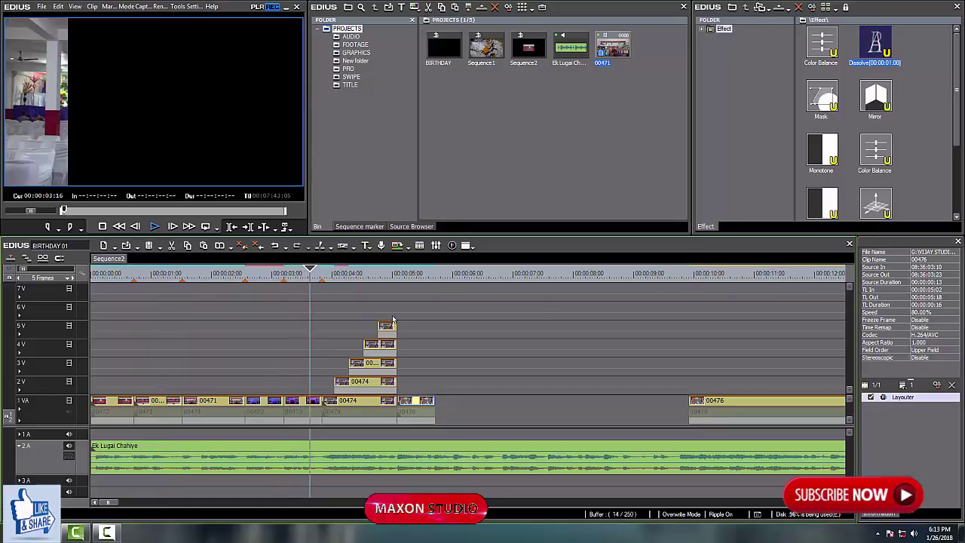
{"action": "key", "text": "space"}
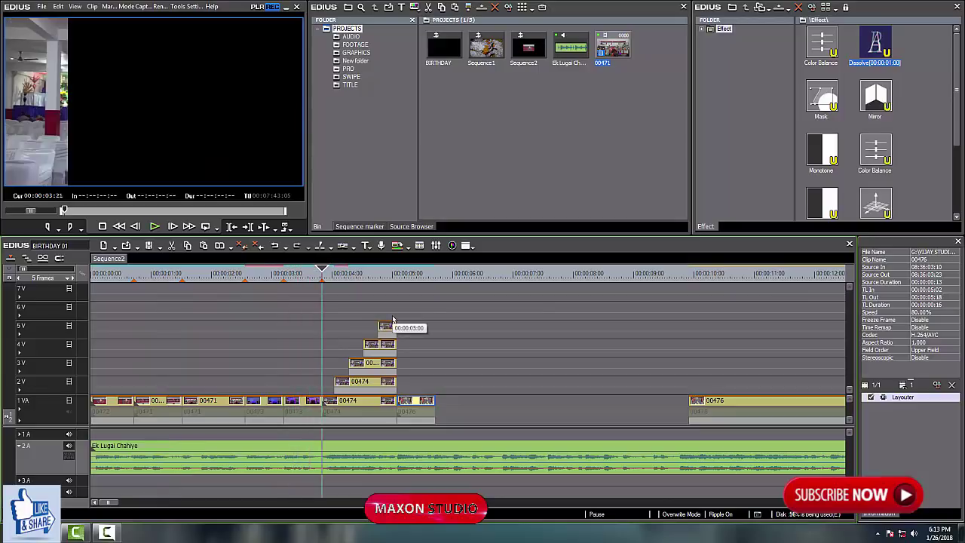
{"action": "key", "text": "space"}
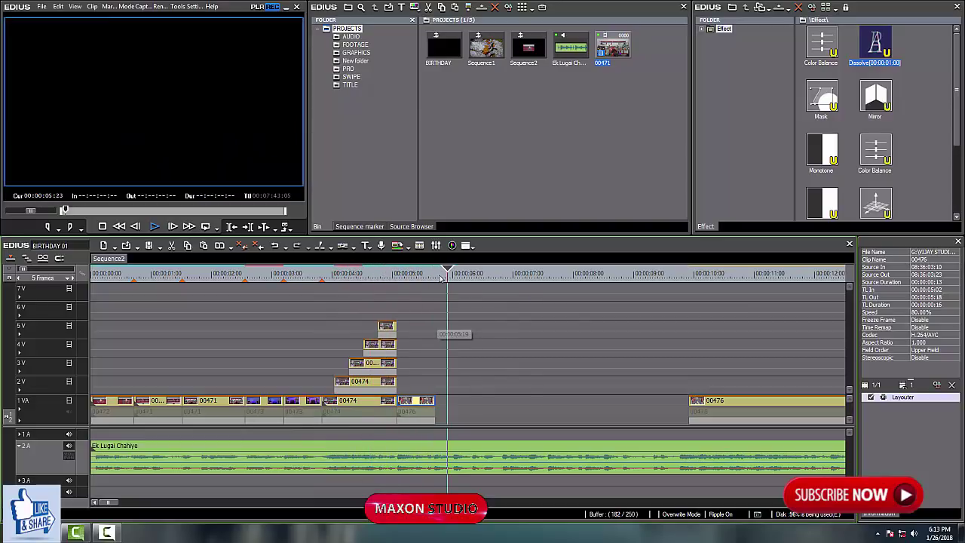
{"action": "key", "text": "space"}
- Replay the short 00476 segment from about 00:00:05:02 to check its length against the beat
{"action": "scroll", "coordinate": [404, 314], "scroll_direction": "up", "scroll_amount": 2}
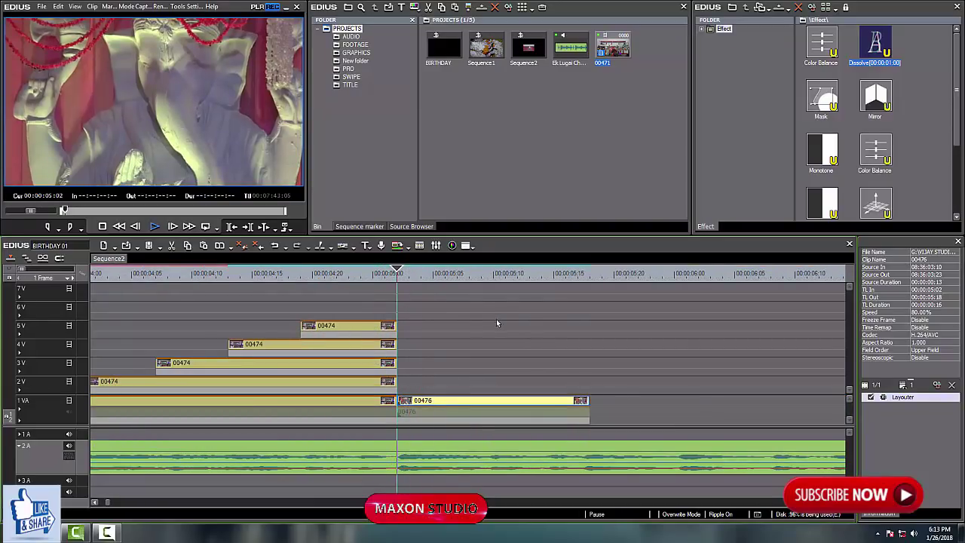
{"action": "key", "text": "space"}
{"action": "left_click_drag", "start_coordinate": [482, 306], "coordinate": [402, 327]}
{"action": "key", "text": "space"}
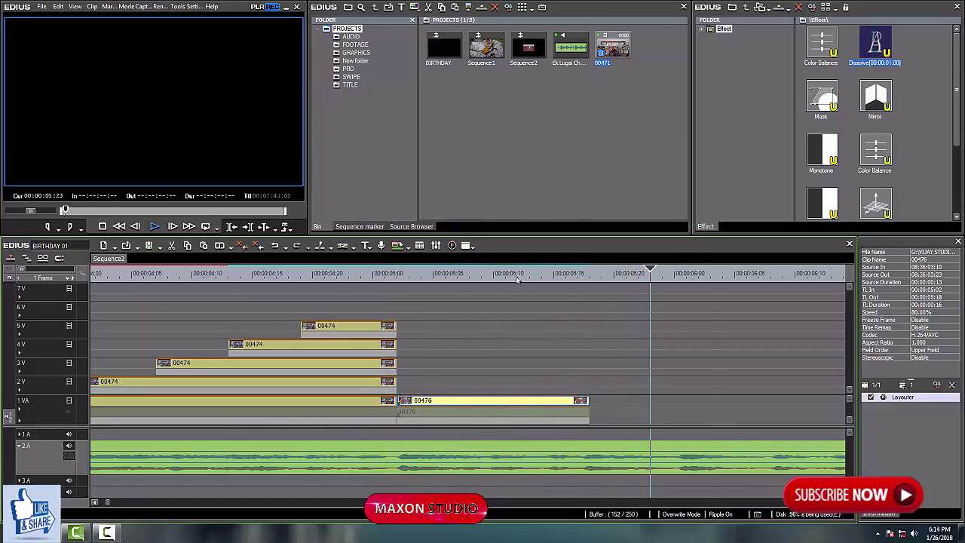
{"action": "left_click_drag", "start_coordinate": [517, 278], "coordinate": [397, 310]}
{"action": "key", "text": "space"}
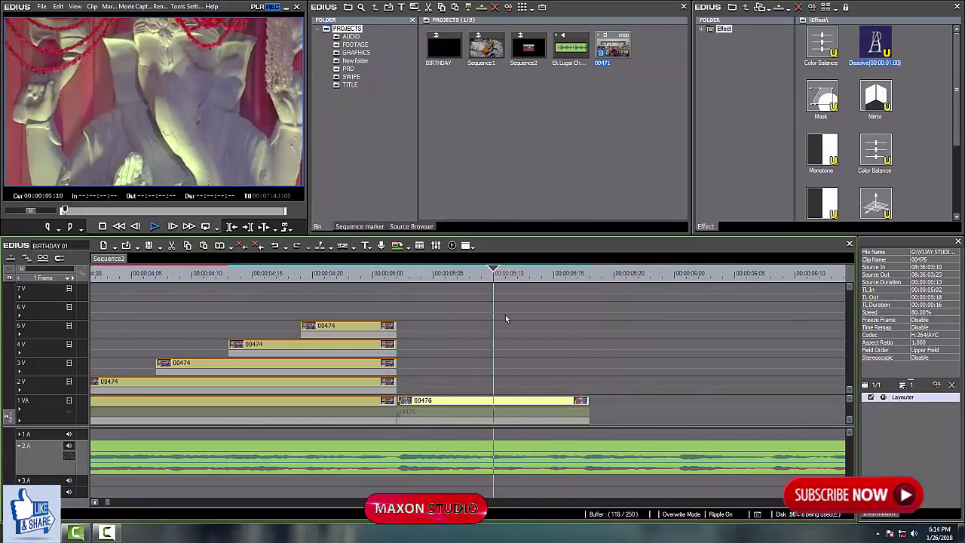
{"action": "left_click_drag", "start_coordinate": [459, 277], "coordinate": [400, 309]}
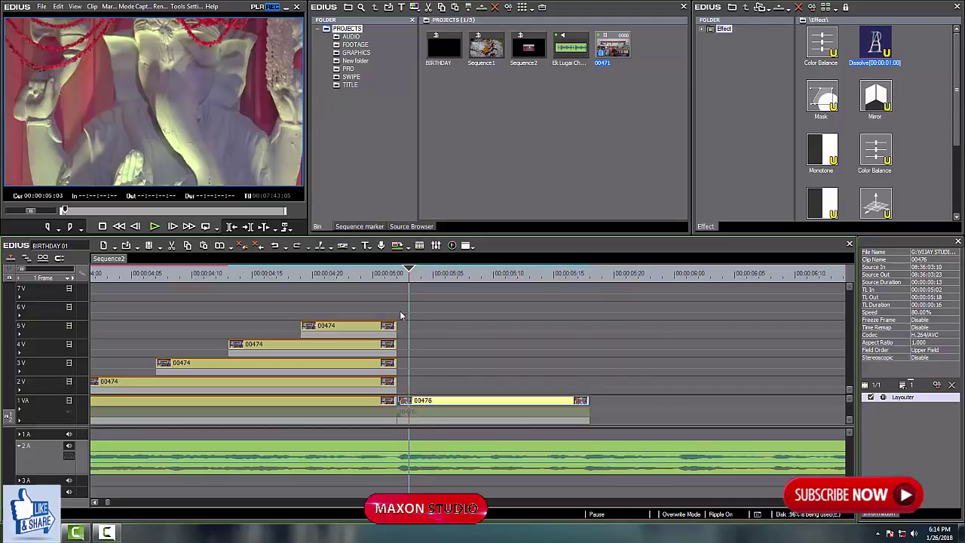
- Open the Layouter of the short 00476 segment and add a full-size keyframe for all parameters at its start
{"action": "scroll", "coordinate": [405, 336], "scroll_direction": "down", "scroll_amount": 3}
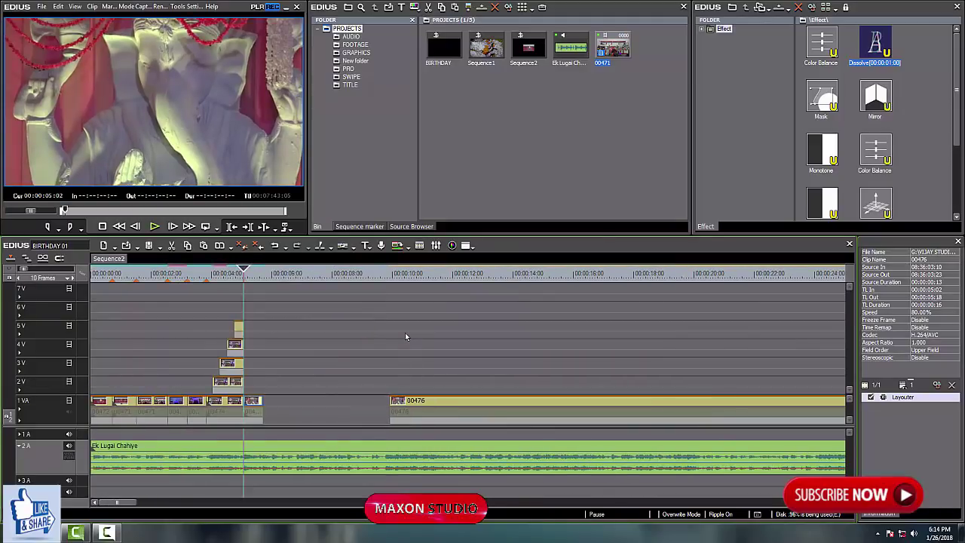
{"action": "scroll", "coordinate": [286, 333], "scroll_direction": "up", "scroll_amount": 1}
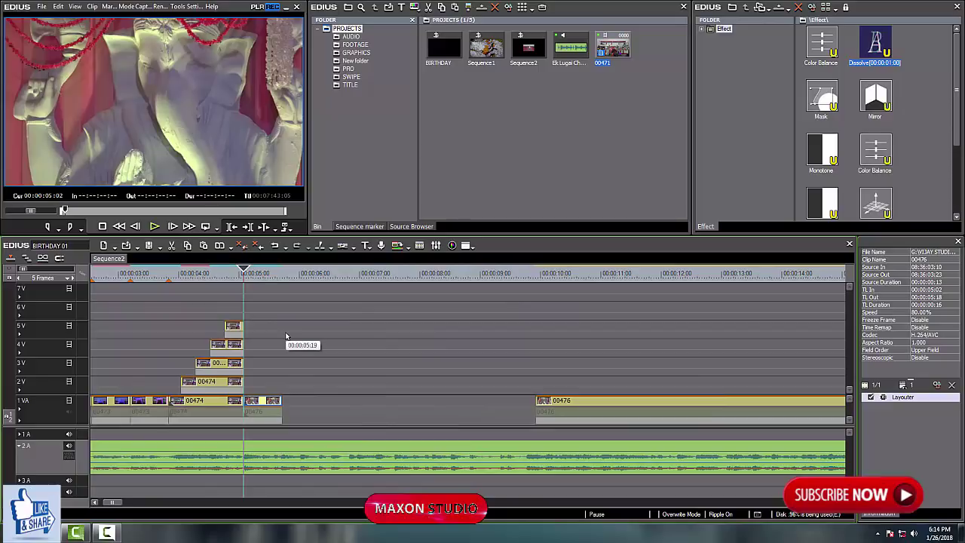
{"action": "scroll", "coordinate": [287, 336], "scroll_direction": "up", "scroll_amount": 1}
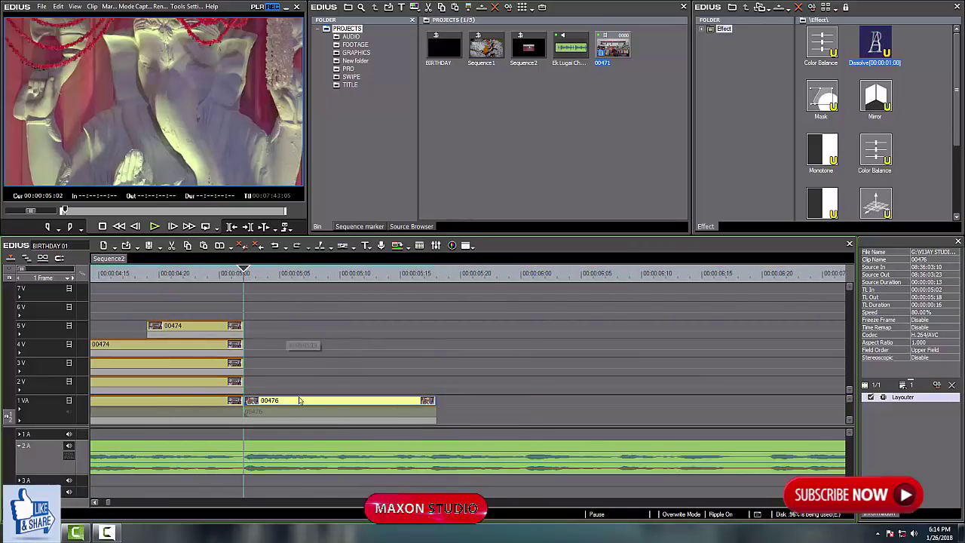
{"action": "double_click", "coordinate": [894, 398]}
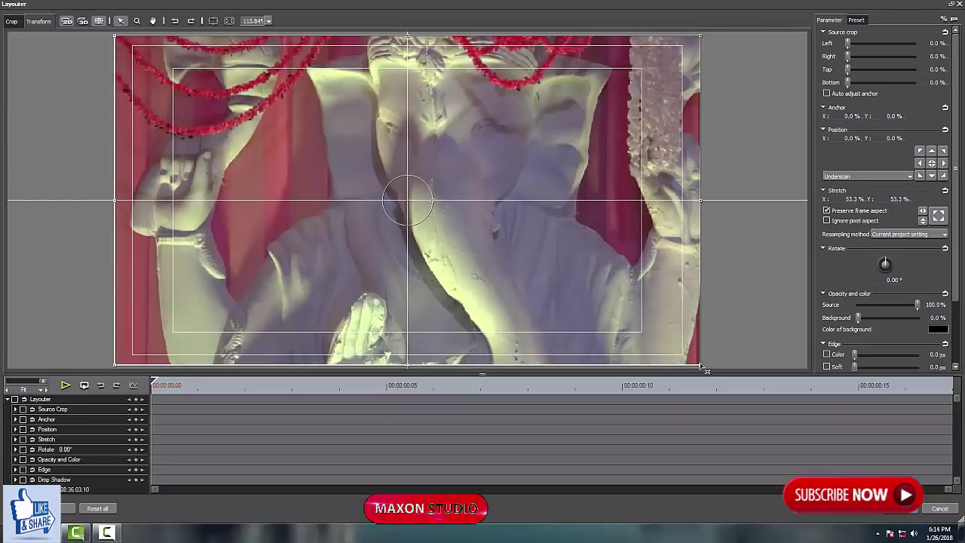
{"action": "left_click_drag", "start_coordinate": [706, 370], "coordinate": [520, 285]}
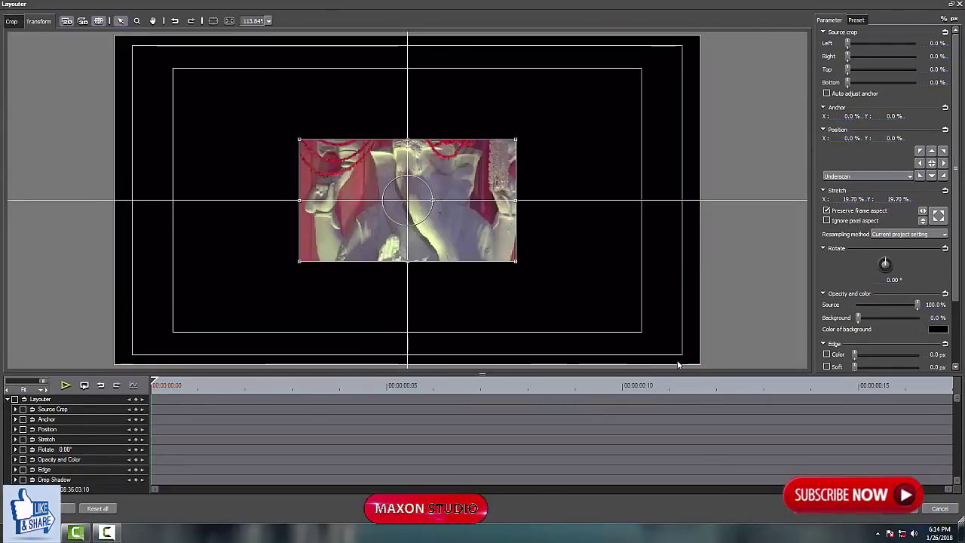
{"action": "key", "text": "ctrl+z"}
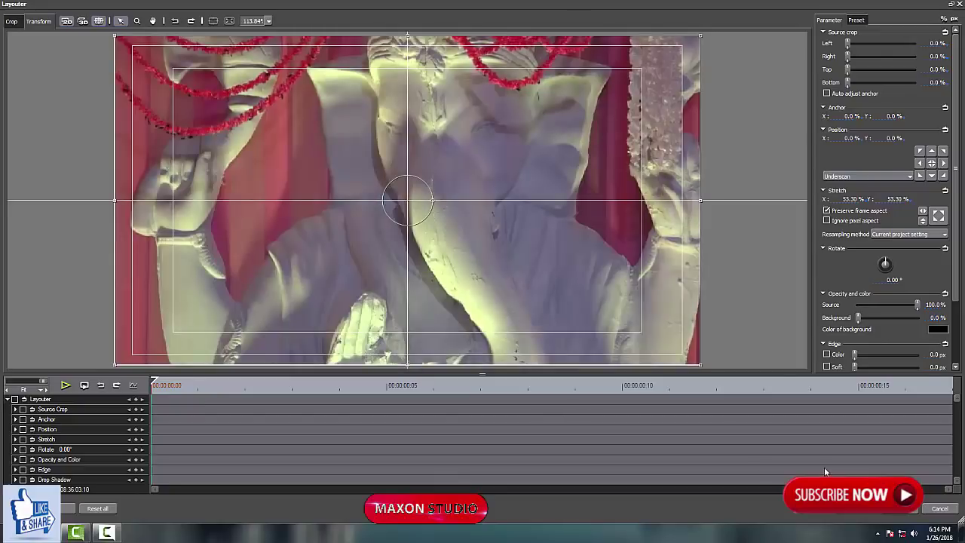
{"action": "left_click", "coordinate": [15, 400]}
{"action": "left_click", "coordinate": [136, 400]}
- Shrink the picture around its centre at frame 8 of the 00476 segment and apply the Layouter animation
{"action": "left_click_drag", "start_coordinate": [156, 384], "coordinate": [872, 390]}
{"action": "left_click", "coordinate": [832, 392]}
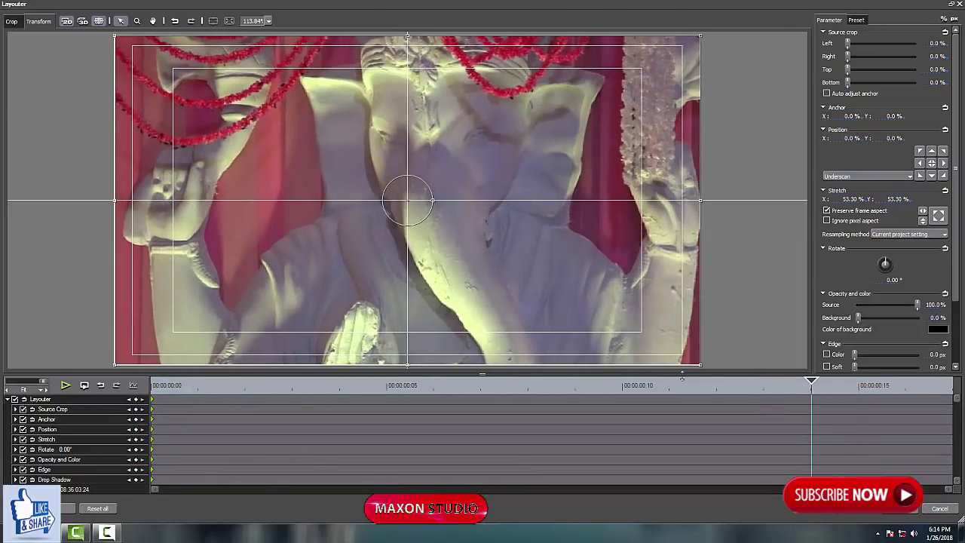
{"action": "left_click_drag", "start_coordinate": [716, 388], "coordinate": [543, 390]}
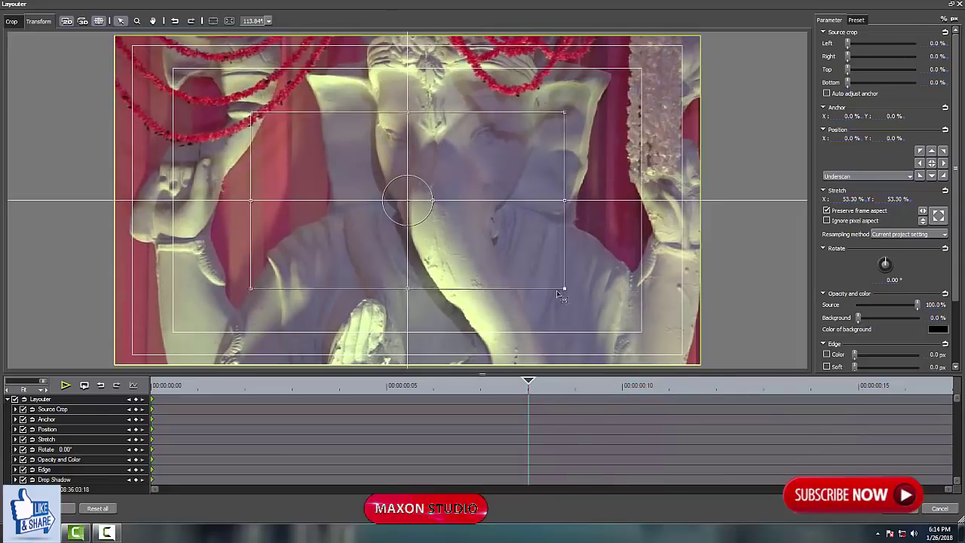
{"action": "left_click_drag", "start_coordinate": [556, 290], "coordinate": [531, 272]}
{"action": "key", "text": "Return"}
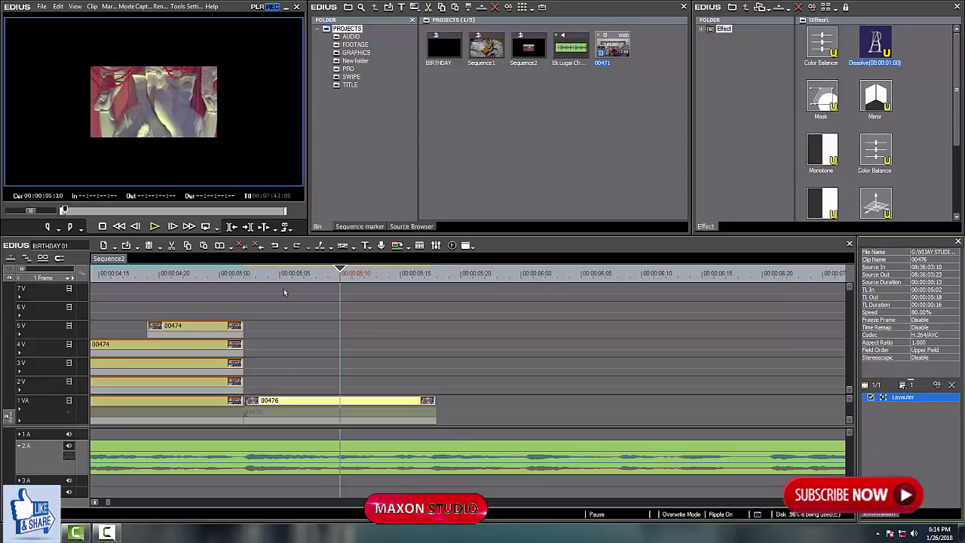
- Play from 00:00:05:01 to check the shrinking animation of the 00476 segment against the music
{"action": "left_click_drag", "start_coordinate": [293, 273], "coordinate": [234, 305]}
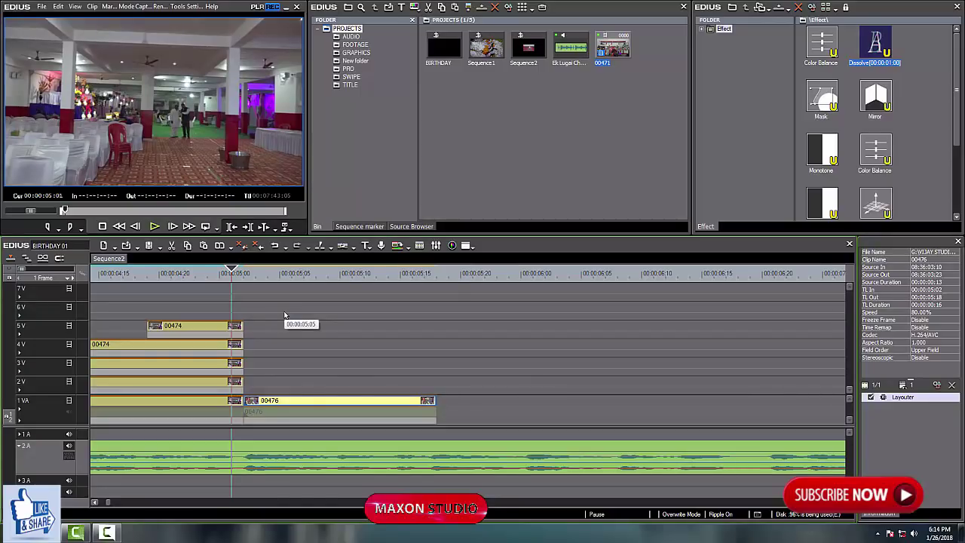
{"action": "key", "text": "space"}
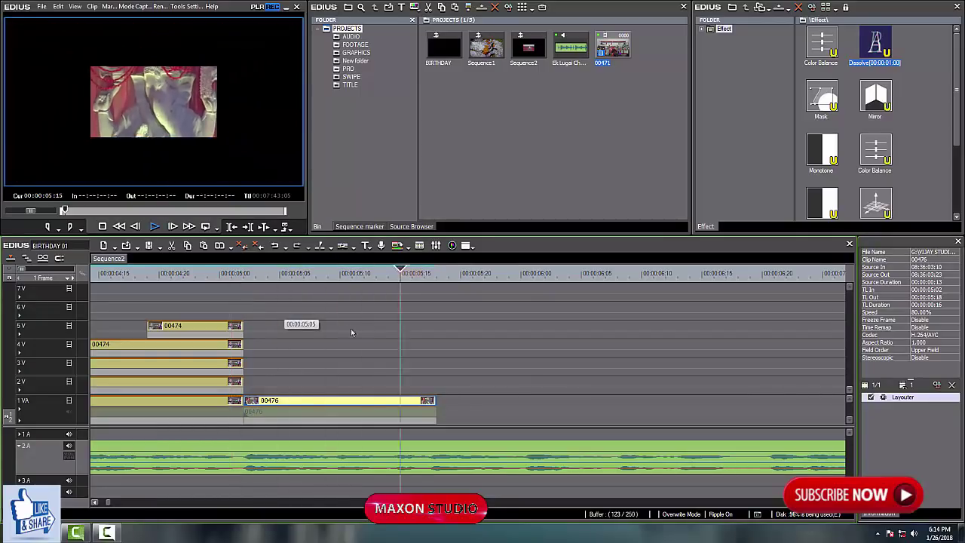
{"action": "left_click", "coordinate": [239, 279]}
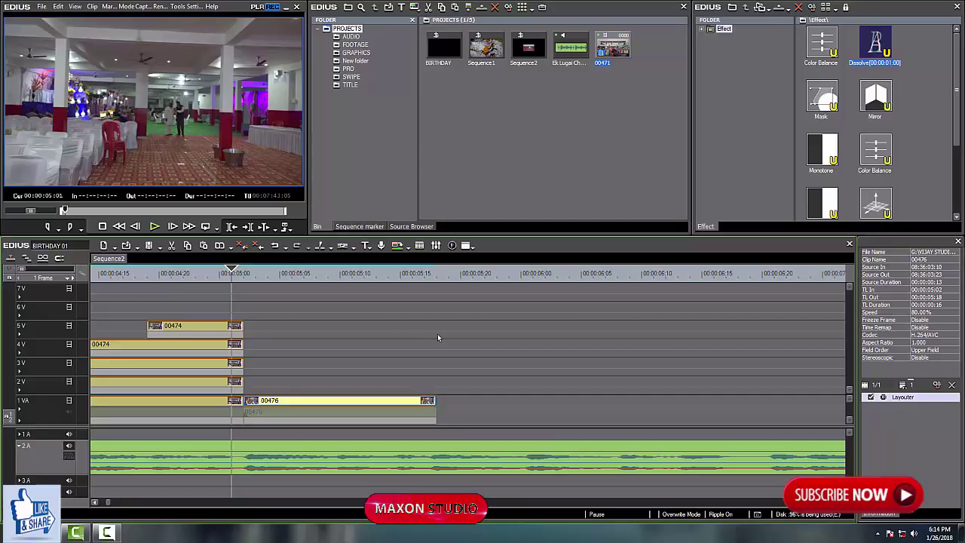
{"action": "key", "text": "space"}
- Duplicate the animated 00476 segment on 1VA directly behind the original, starting at 00:00:05:18
{"action": "left_click", "coordinate": [435, 279]}
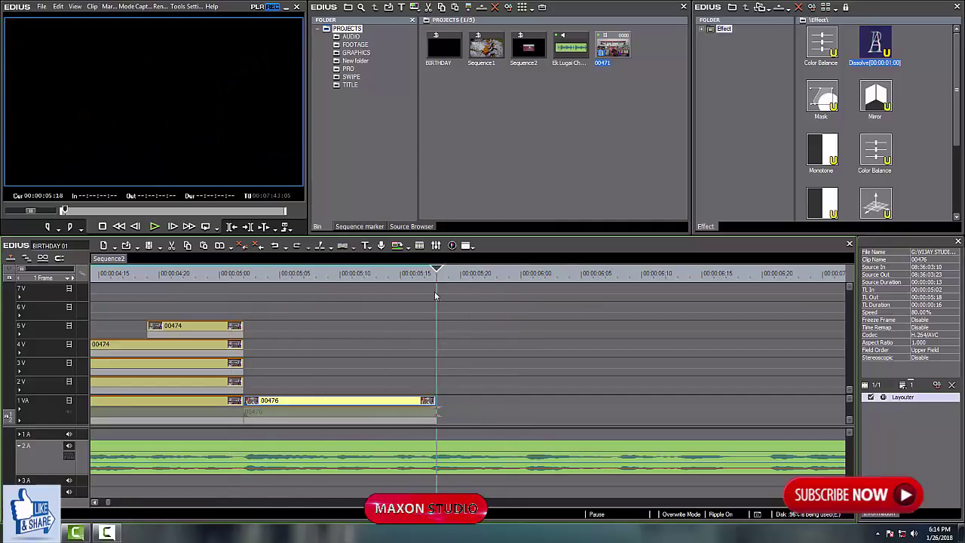
{"action": "scroll", "coordinate": [462, 355], "scroll_direction": "down", "scroll_amount": 1}
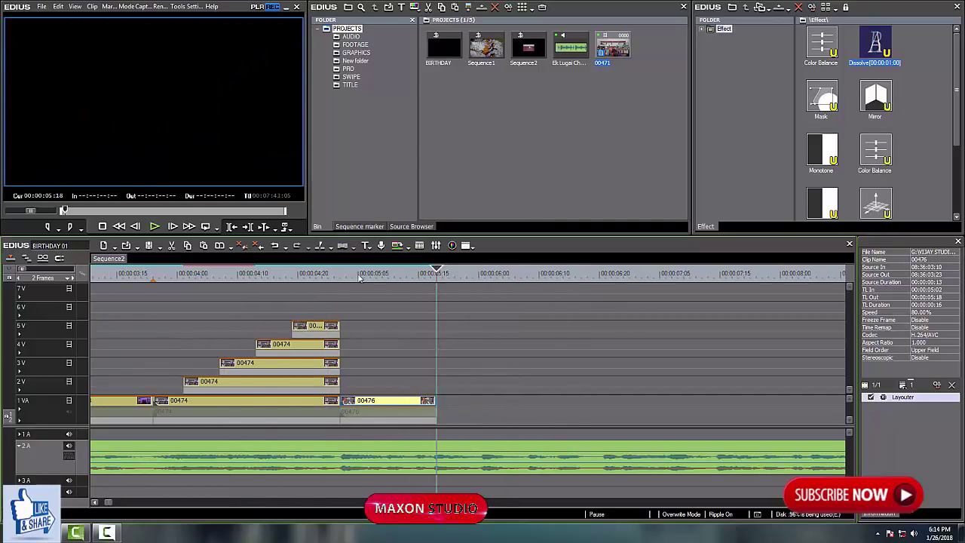
{"action": "left_click_drag", "start_coordinate": [358, 275], "coordinate": [341, 277]}
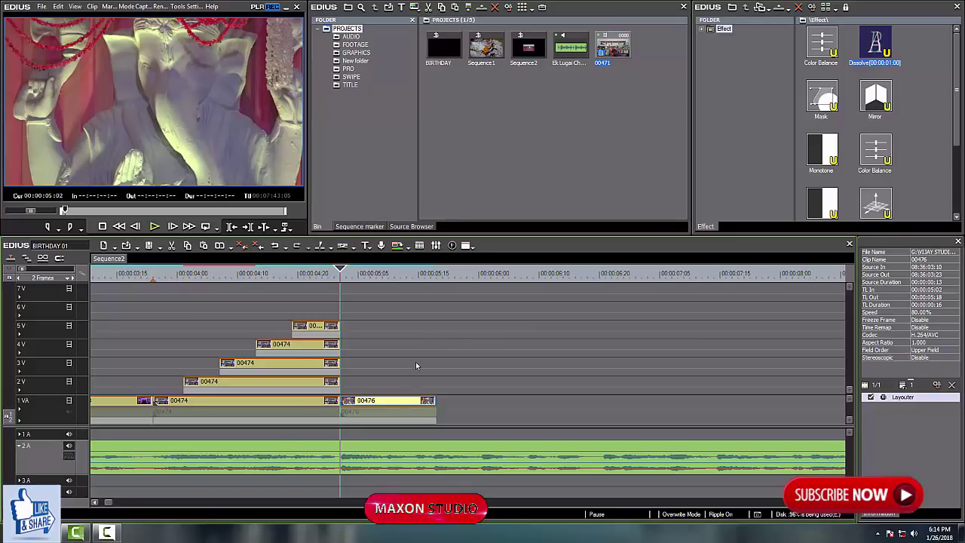
{"action": "left_click_drag", "start_coordinate": [362, 406], "coordinate": [463, 403]}
{"action": "left_click", "coordinate": [478, 411]}
- Play both 00476 segments from 00:00:05:02 and the music behind them to check the beat timing
{"action": "key", "text": "space"}
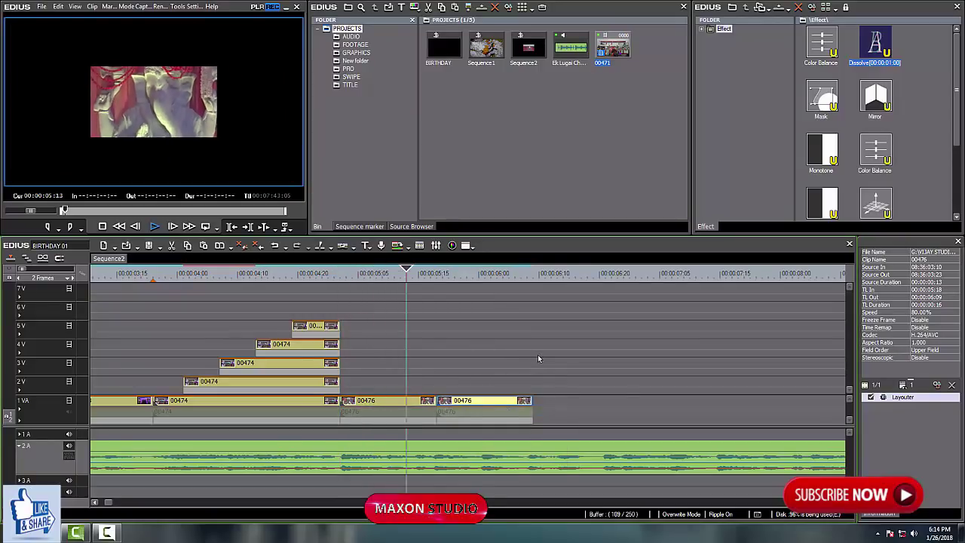
{"action": "key", "text": "space"}
{"action": "left_click_drag", "start_coordinate": [624, 361], "coordinate": [466, 365]}
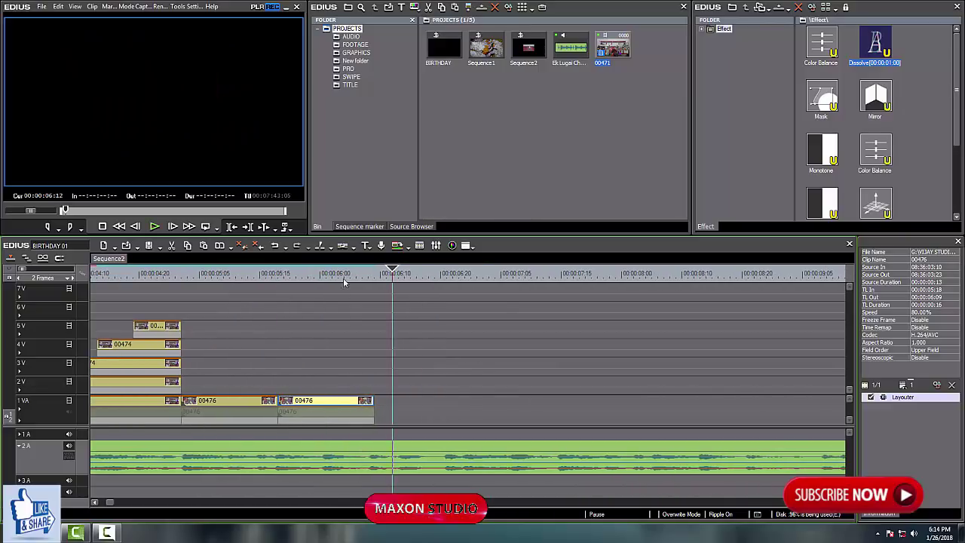
{"action": "left_click", "coordinate": [350, 276]}
{"action": "key", "text": "s"}
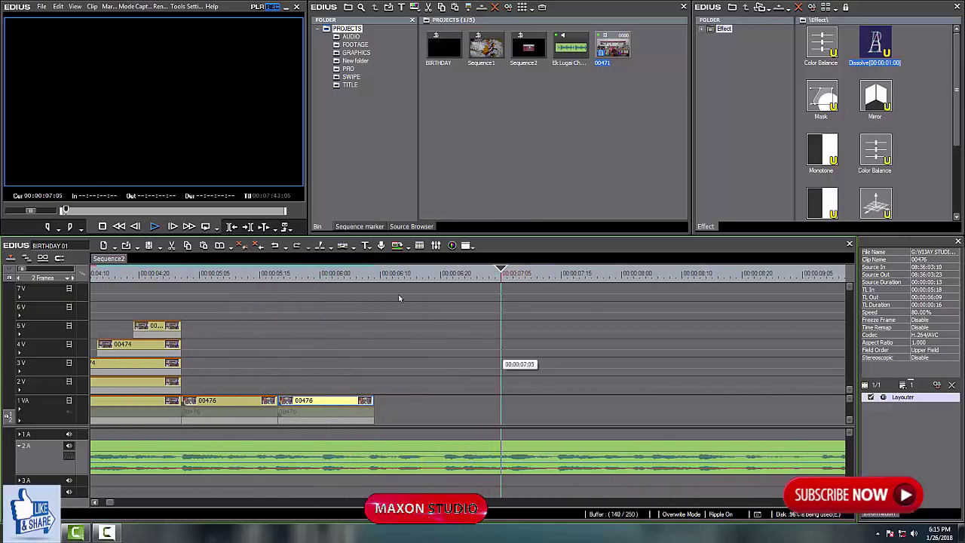
- Extend the end of the short 00476 clip starting at 00:00:05:18 on track 1VA to 00:00:06:13
{"action": "key", "text": "space"}
{"action": "key", "text": "space"}
{"action": "left_click_drag", "start_coordinate": [532, 346], "coordinate": [382, 323]}
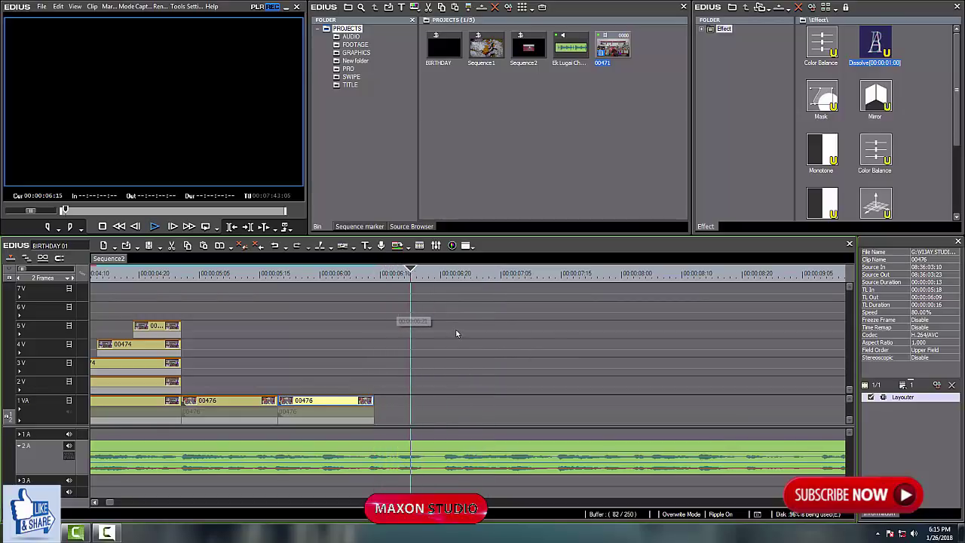
{"action": "left_click", "coordinate": [403, 310]}
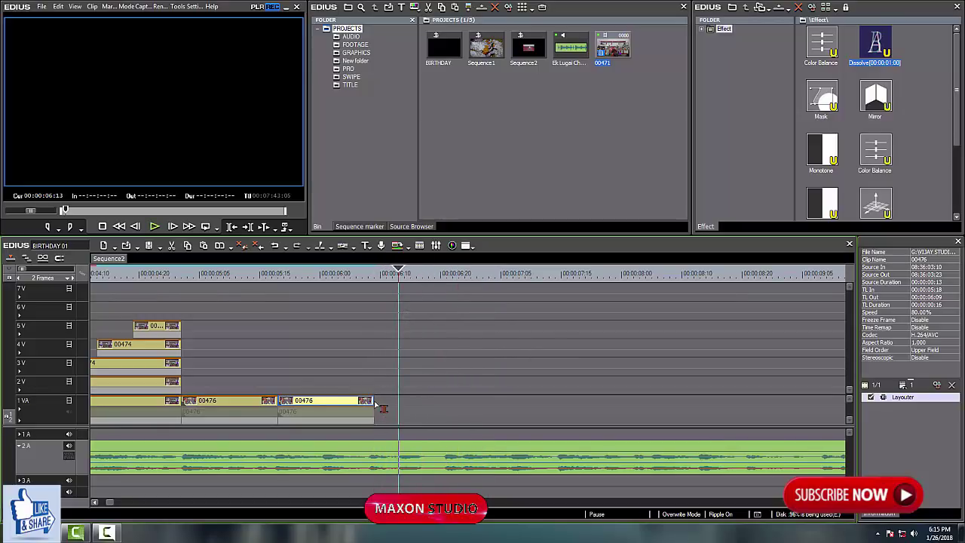
{"action": "left_click_drag", "start_coordinate": [373, 402], "coordinate": [402, 409]}
- Delete the gap between the short 00476 clip and the long 00476 clip that follows it on track 1VA
{"action": "scroll", "coordinate": [518, 420], "scroll_direction": "down", "scroll_amount": 3}
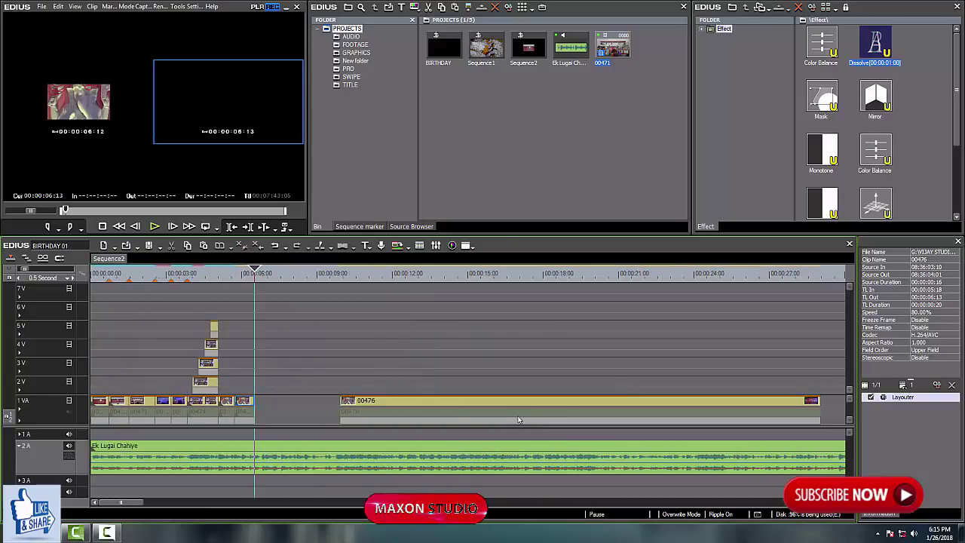
{"action": "right_click", "coordinate": [293, 410]}
{"action": "left_click", "coordinate": [294, 385]}
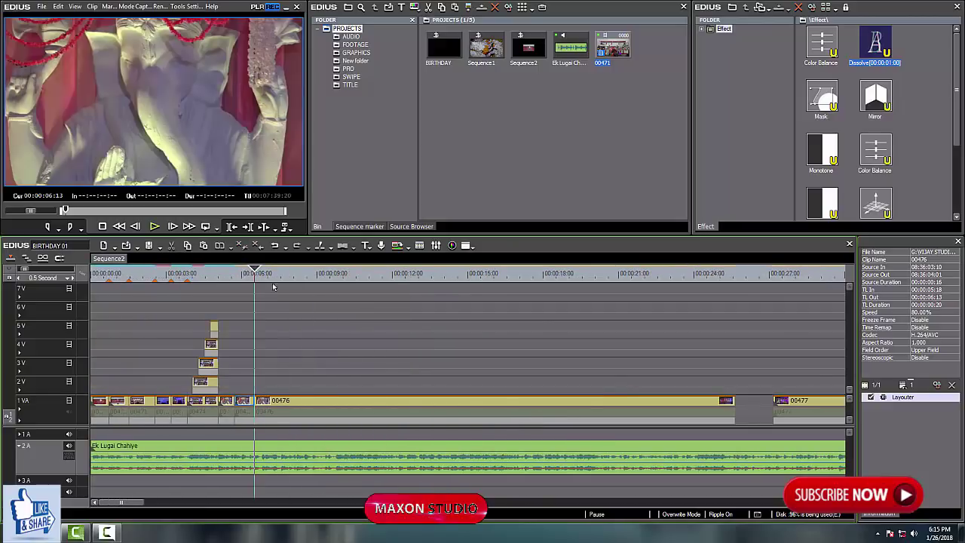
- Cut away the start of the long 00476 clip up to 00:00:17:11 and move the remainder to 00:00:06:13, against the previous clip
{"action": "left_click_drag", "start_coordinate": [273, 286], "coordinate": [389, 338]}
{"action": "left_click_drag", "start_coordinate": [390, 276], "coordinate": [543, 433]}
{"action": "left_click", "coordinate": [532, 415]}
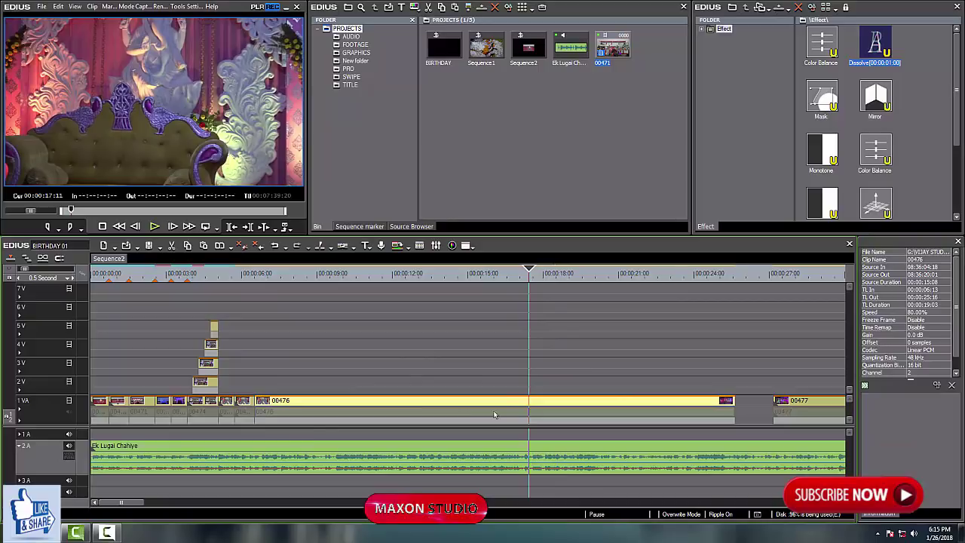
{"action": "key", "text": "n"}
{"action": "left_click_drag", "start_coordinate": [550, 401], "coordinate": [278, 399]}
- Try to speed up the repositioned 00476 clip without changing its duration on the timeline
{"action": "left_click", "coordinate": [246, 281]}
{"action": "key", "text": "space"}
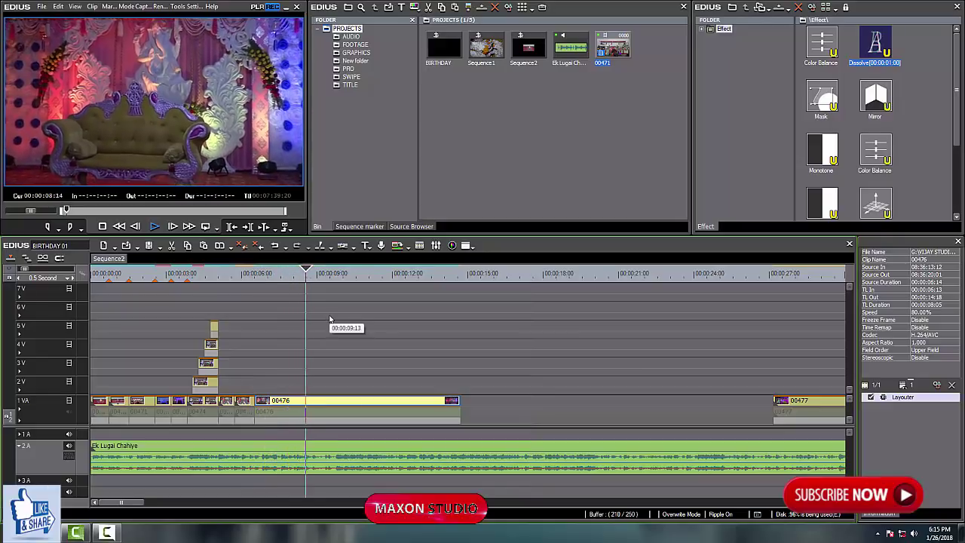
{"action": "key", "text": "space"}
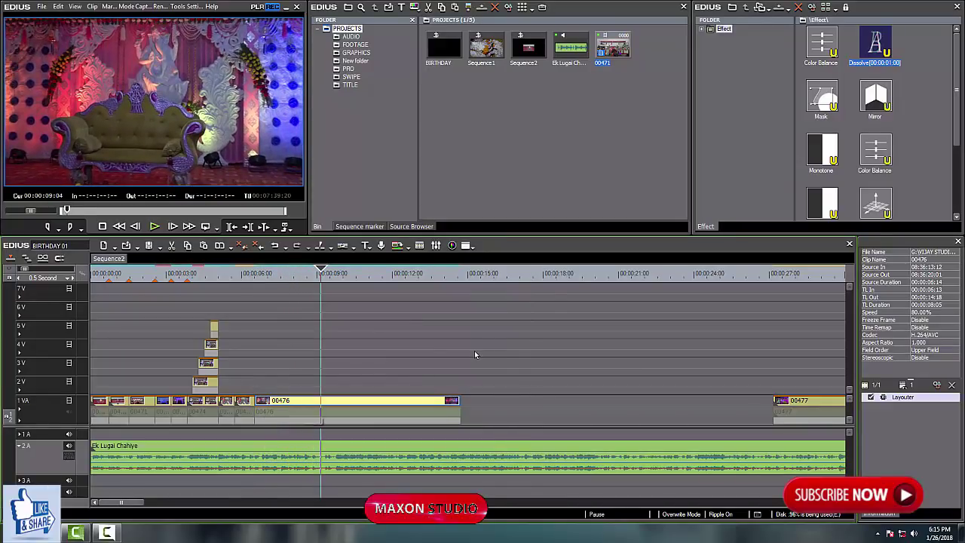
{"action": "key", "text": "alt+e"}
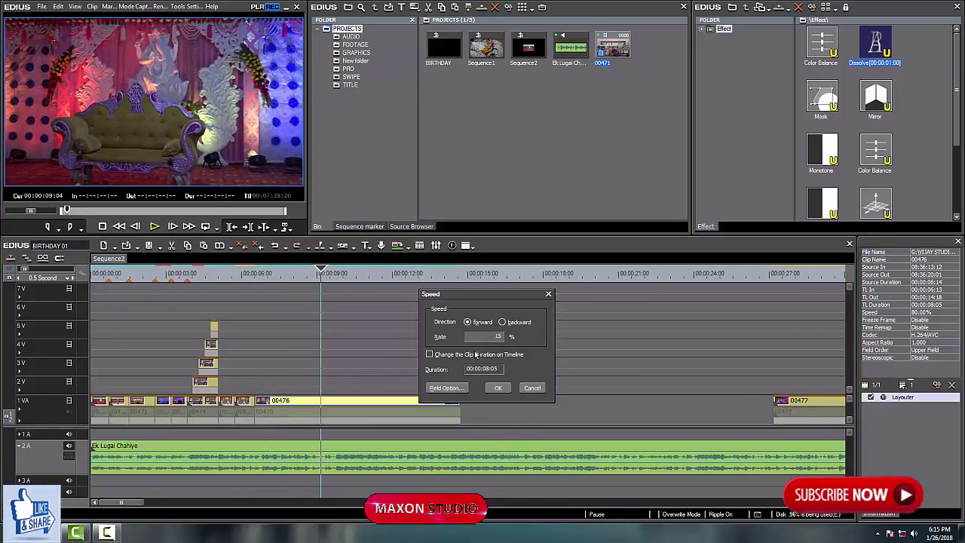
{"action": "type", "text": "130.73"}
{"action": "key", "text": "Return"}
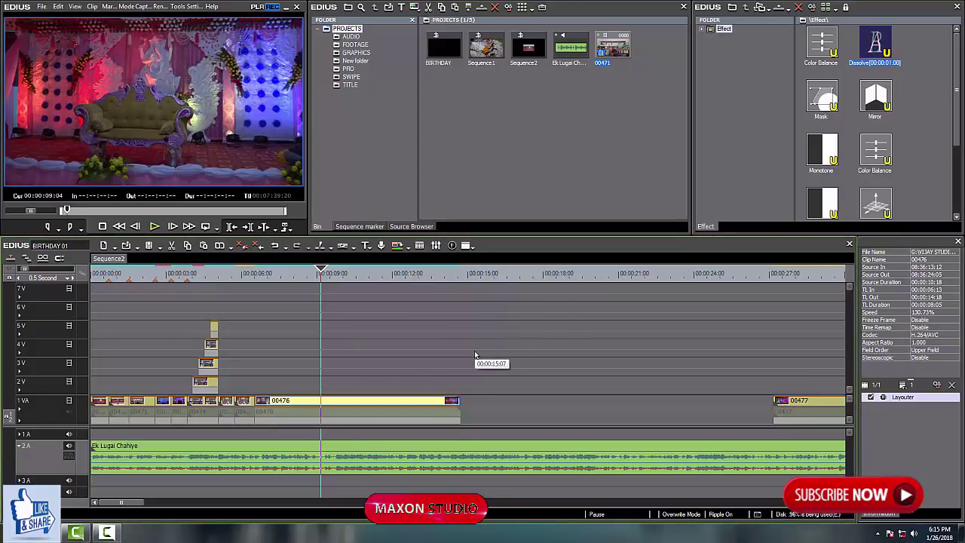
- Set the last 00476 clip's speed to 150% with Change the Clip Duration on Timeline enabled
{"action": "key", "text": "alt+e"}
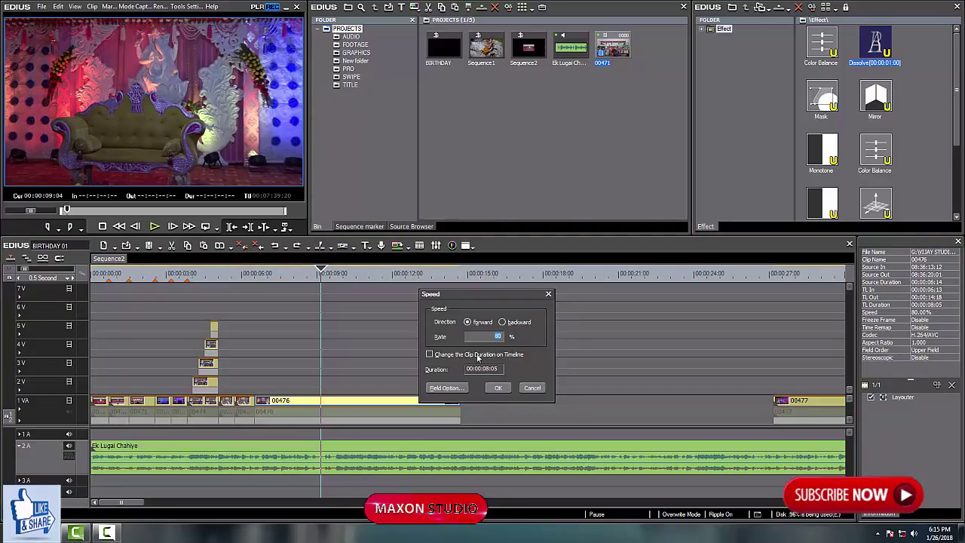
{"action": "left_click", "coordinate": [429, 355]}
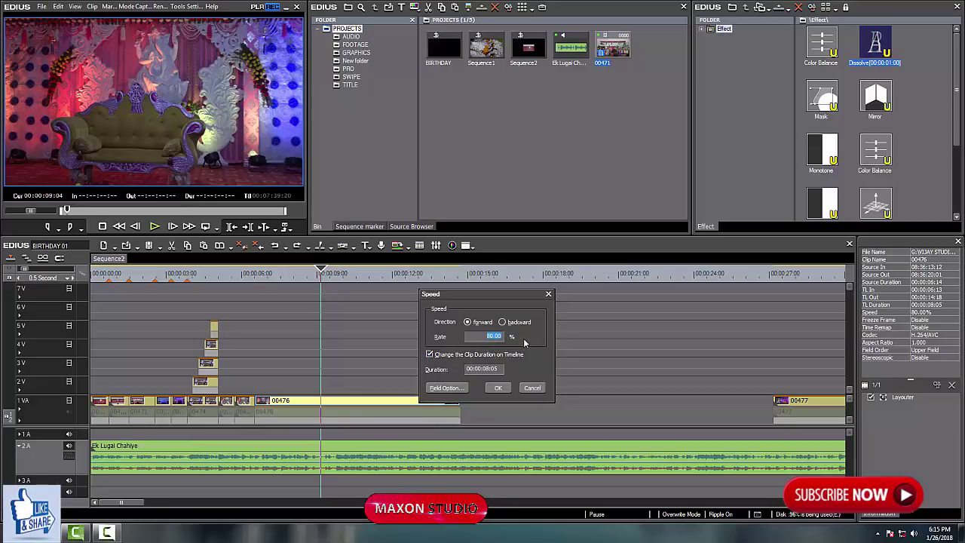
{"action": "type", "text": "150"}
{"action": "left_click", "coordinate": [497, 387]}
- Preview the sped-up 00476 clip against the music and trim off its end at 00:00:07:14
{"action": "left_click_drag", "start_coordinate": [299, 277], "coordinate": [254, 333]}
{"action": "key", "text": "space"}
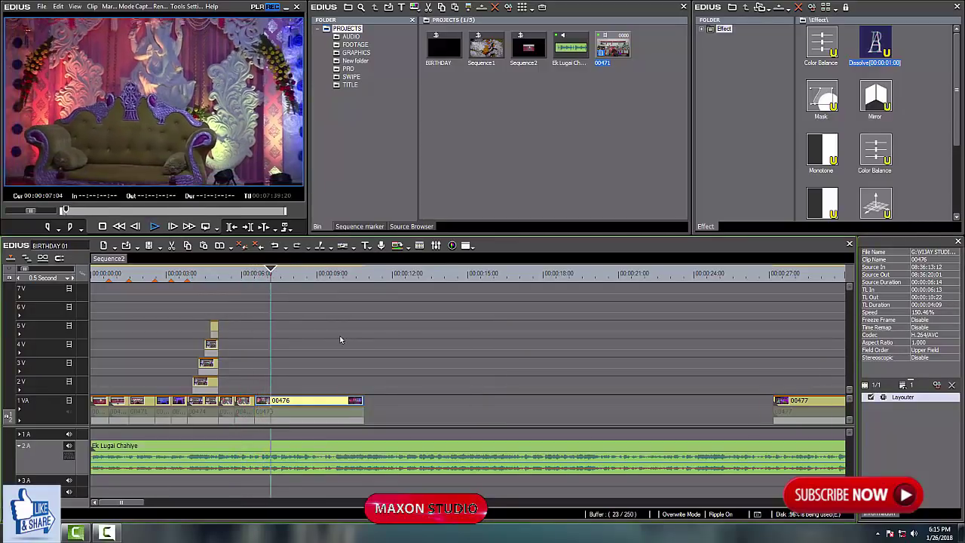
{"action": "key", "text": "space"}
{"action": "left_click", "coordinate": [259, 272]}
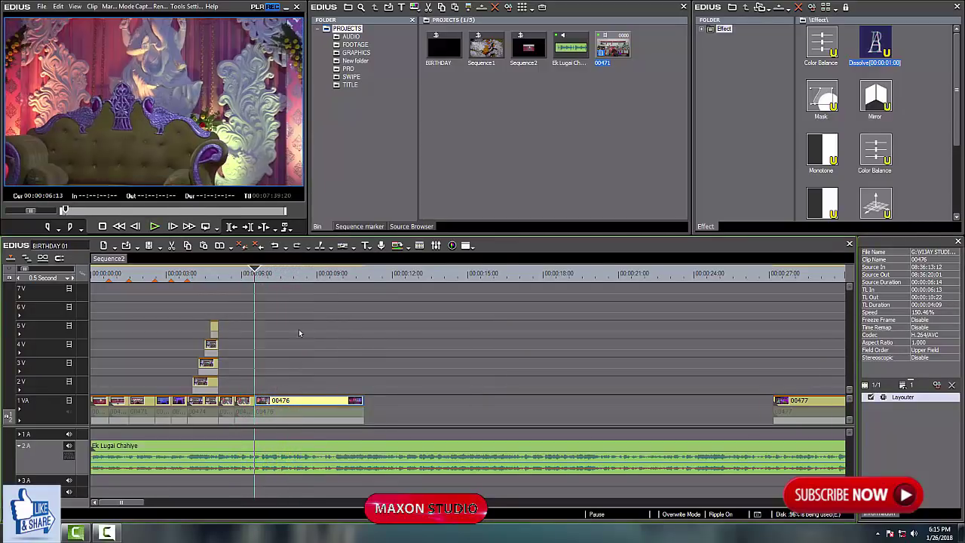
{"action": "scroll", "coordinate": [298, 329], "scroll_direction": "up", "scroll_amount": 4}
{"action": "key", "text": "space"}
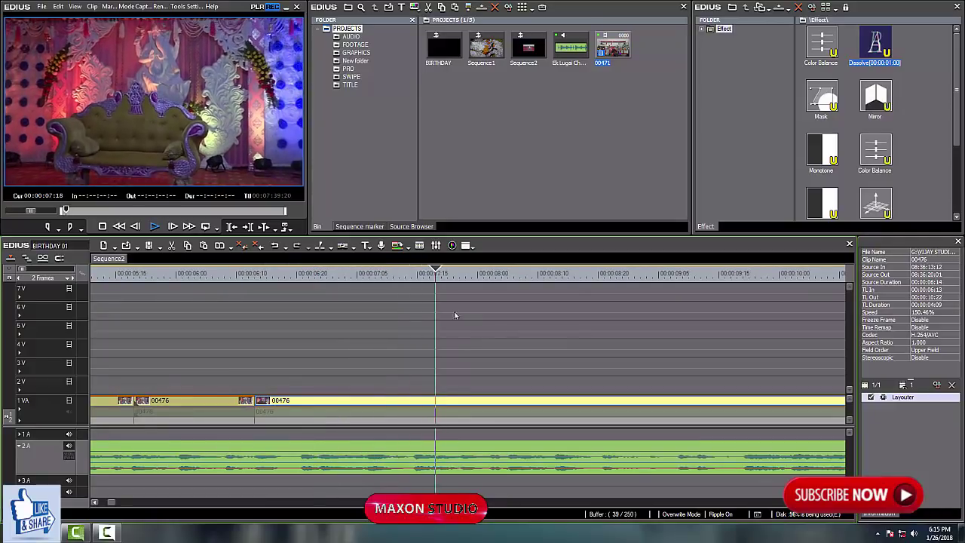
{"action": "left_click", "coordinate": [415, 321]}
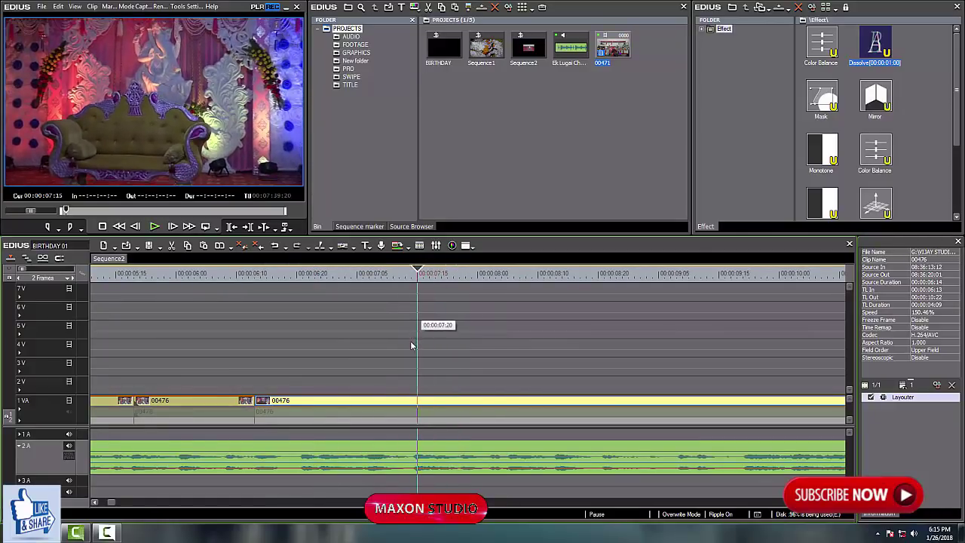
{"action": "left_click", "coordinate": [410, 340]}
{"action": "key", "text": "m"}
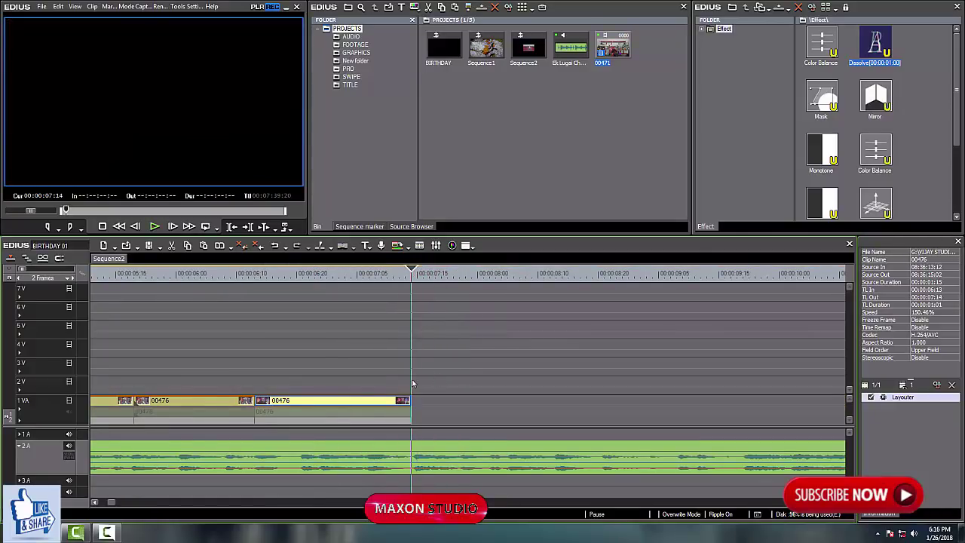
- Delete the gap between the trimmed 00476 clip and clip 00477 on track 1VA
{"action": "scroll", "coordinate": [366, 383], "scroll_direction": "down", "scroll_amount": 4}
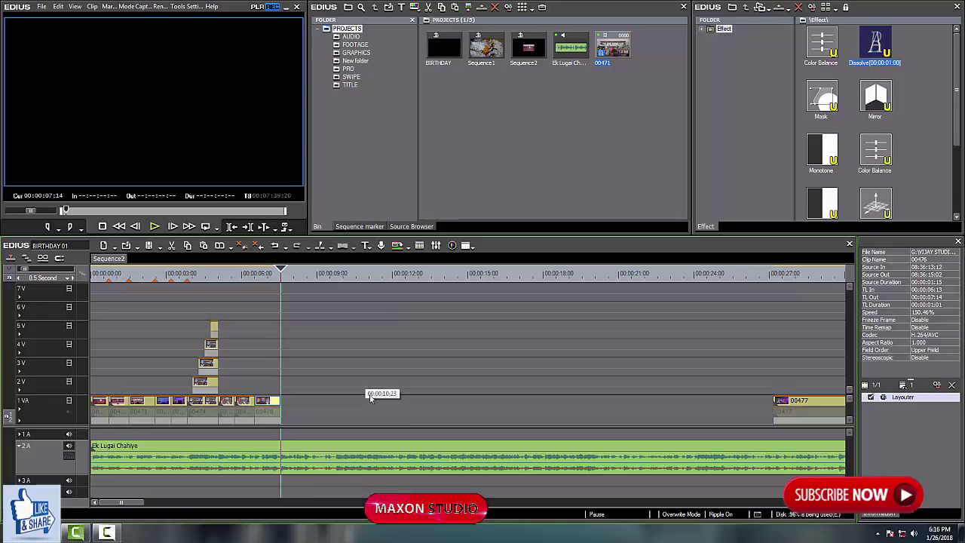
{"action": "right_click", "coordinate": [360, 411]}
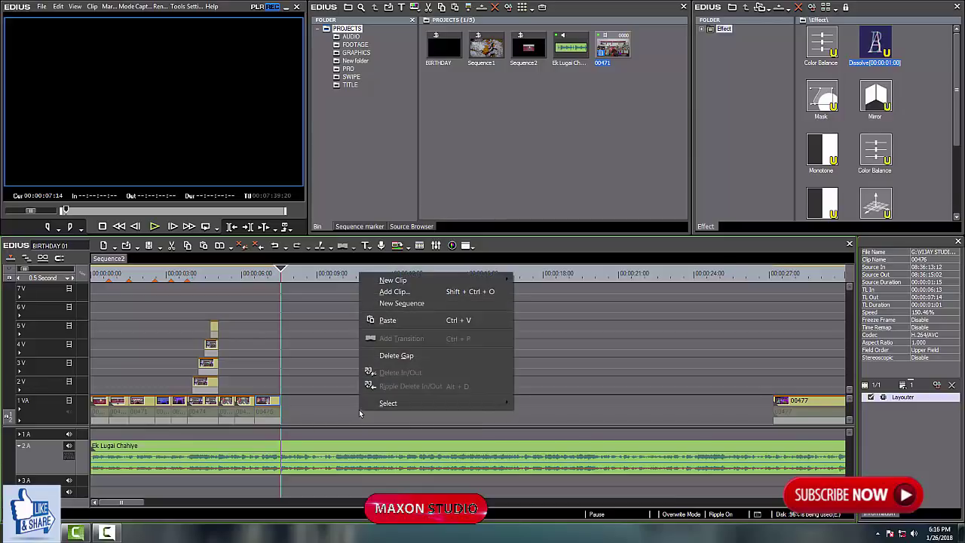
{"action": "left_click", "coordinate": [396, 355]}
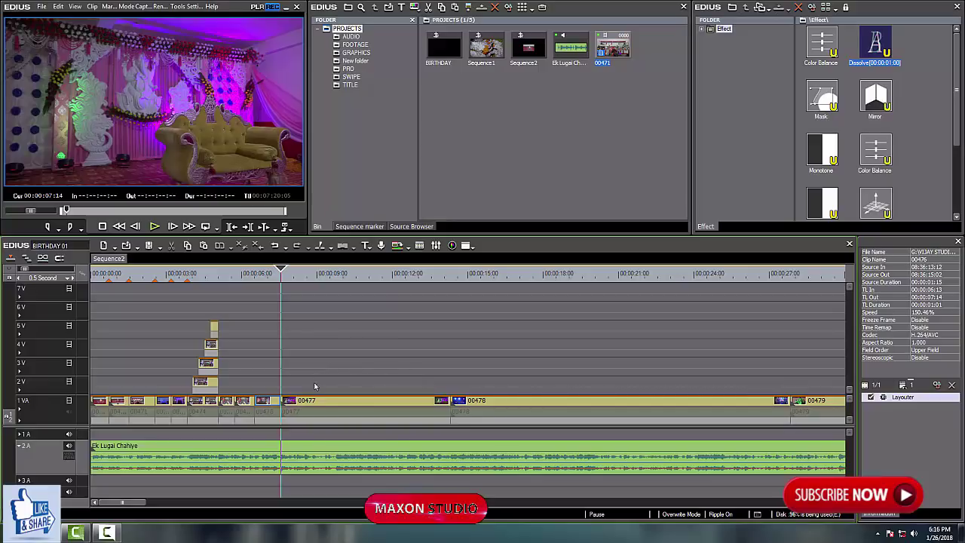
- Play back the edits from about 00:00:05:02 through the start of clip 00477 several times to check their timing
{"action": "scroll", "coordinate": [334, 366], "scroll_direction": "up", "scroll_amount": 1}
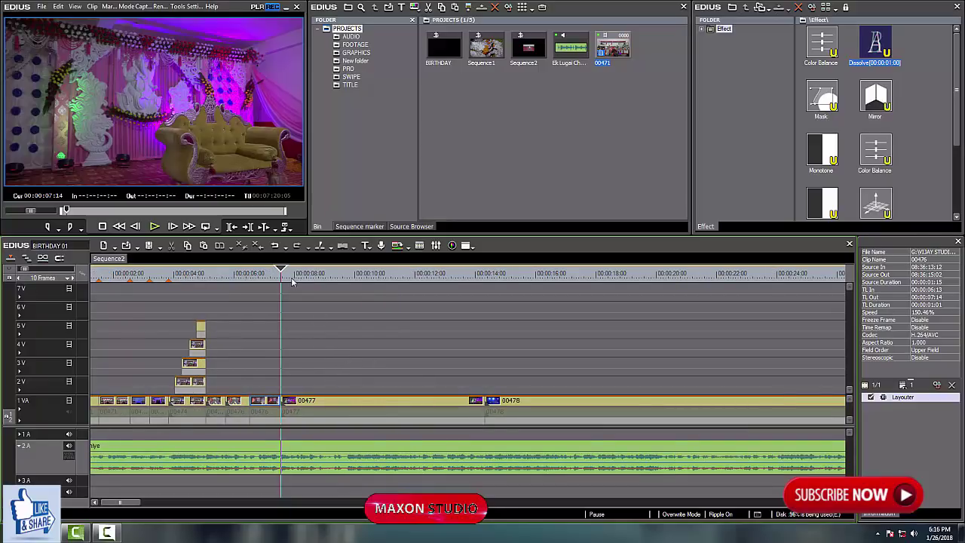
{"action": "left_click_drag", "start_coordinate": [270, 278], "coordinate": [281, 281]}
{"action": "key", "text": "space"}
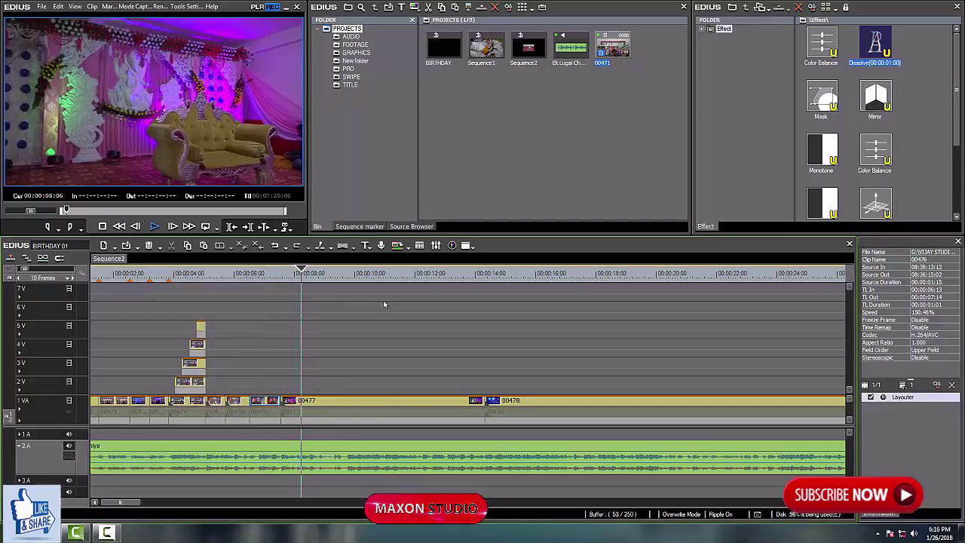
{"action": "left_click", "coordinate": [261, 307]}
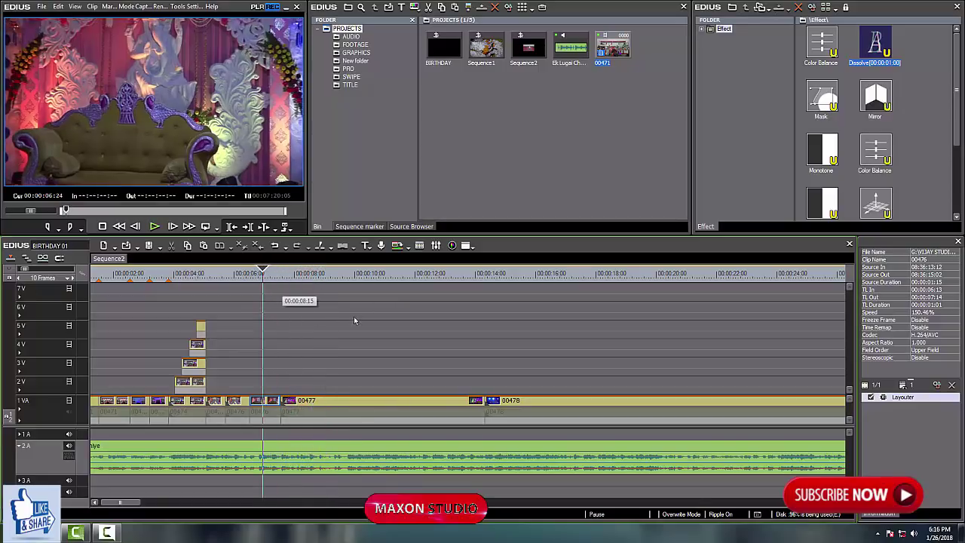
{"action": "key", "text": "space"}
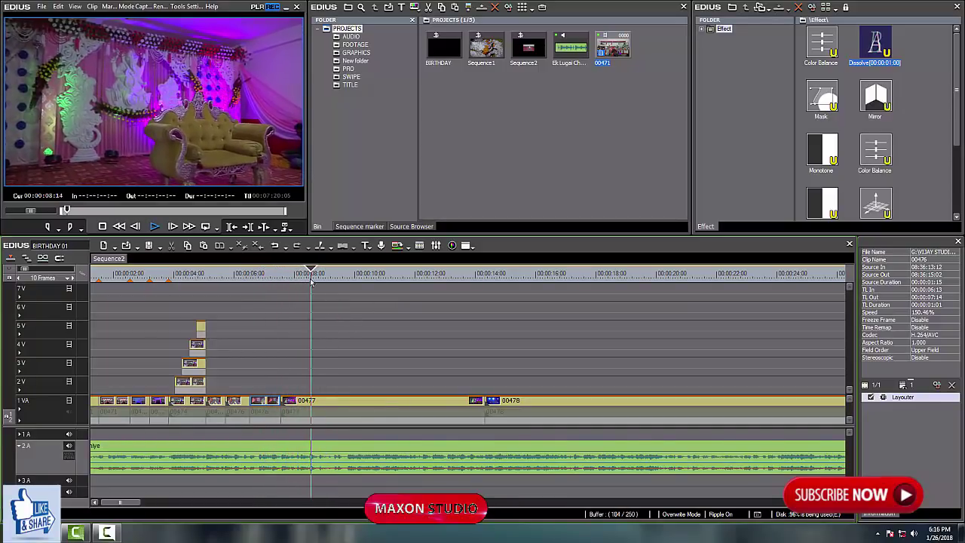
{"action": "left_click_drag", "start_coordinate": [311, 281], "coordinate": [243, 309]}
{"action": "key", "text": "space"}
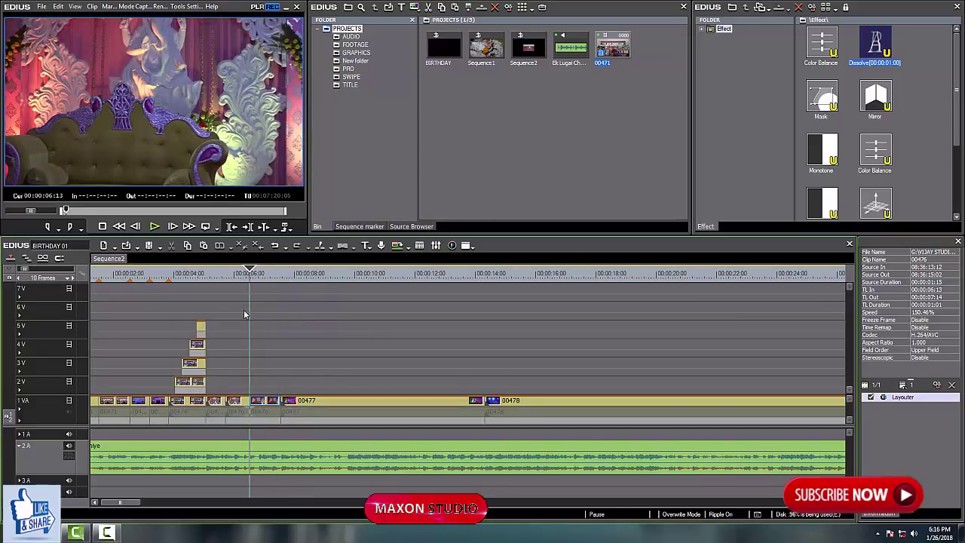
{"action": "key", "text": "space"}
{"action": "left_click", "coordinate": [203, 293]}
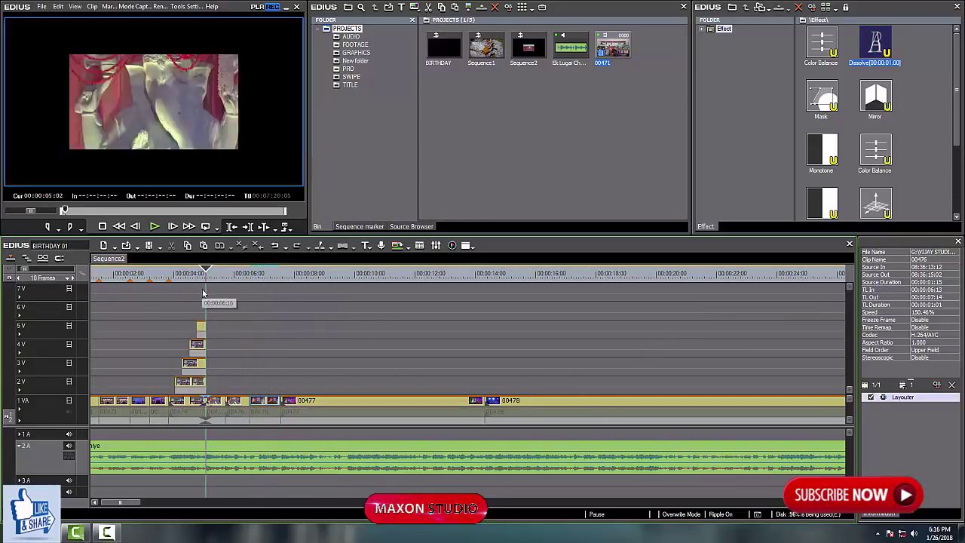
{"action": "key", "text": "space"}
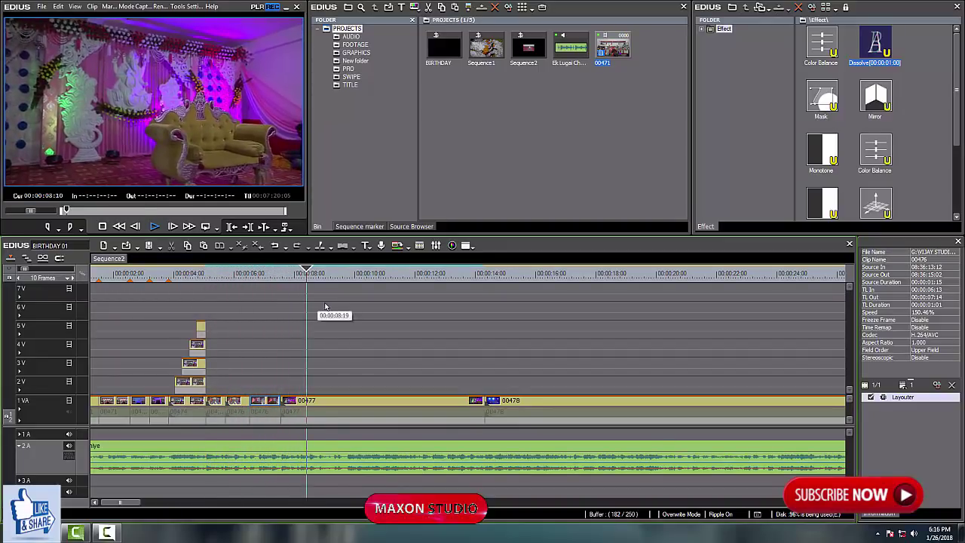
{"action": "left_click", "coordinate": [297, 281]}
- Cut away the start of clip 00477 up to 00:00:10:24 and move the remainder to 00:00:07:14, directly after the last 00476 clip
{"action": "key", "text": "a"}
{"action": "scroll", "coordinate": [328, 312], "scroll_direction": "up", "scroll_amount": 2}
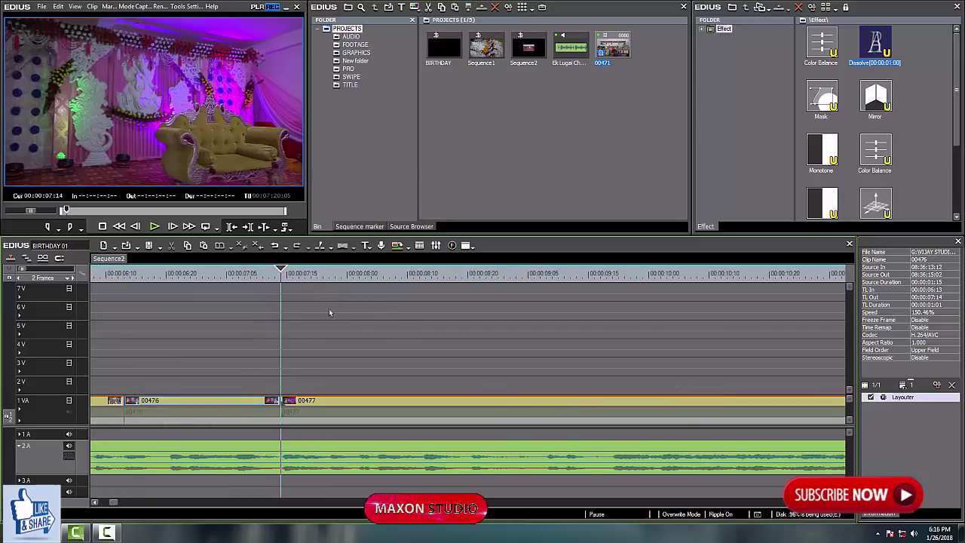
{"action": "left_click_drag", "start_coordinate": [296, 281], "coordinate": [443, 313]}
{"action": "scroll", "coordinate": [507, 326], "scroll_direction": "down", "scroll_amount": 2}
{"action": "scroll", "coordinate": [452, 324], "scroll_direction": "down", "scroll_amount": 3}
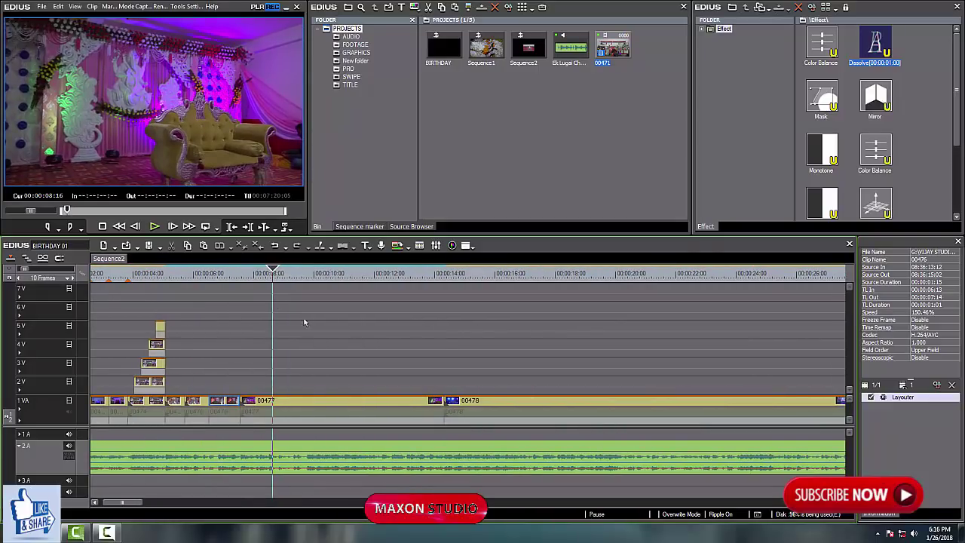
{"action": "left_click_drag", "start_coordinate": [267, 277], "coordinate": [346, 332]}
{"action": "left_click_drag", "start_coordinate": [304, 331], "coordinate": [342, 345]}
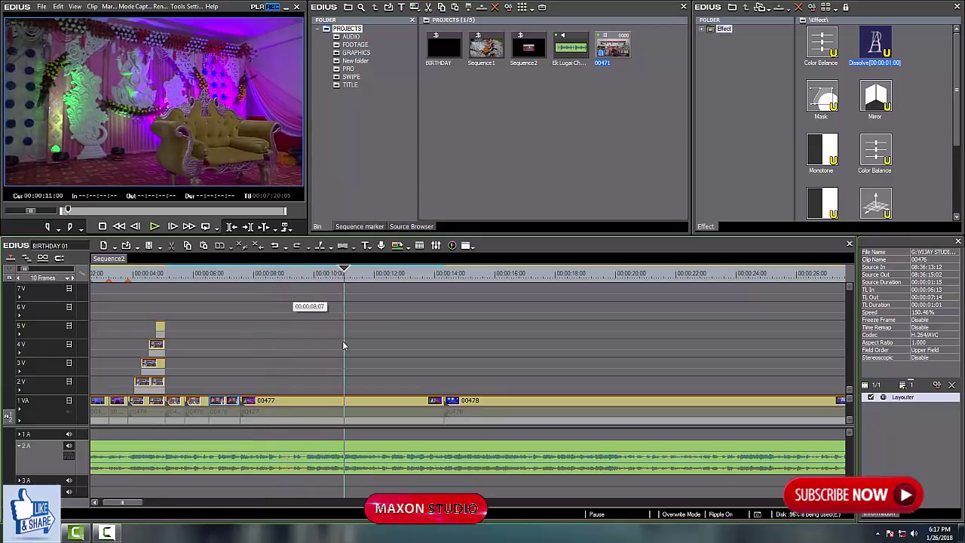
{"action": "left_click", "coordinate": [353, 409]}
{"action": "key", "text": "n"}
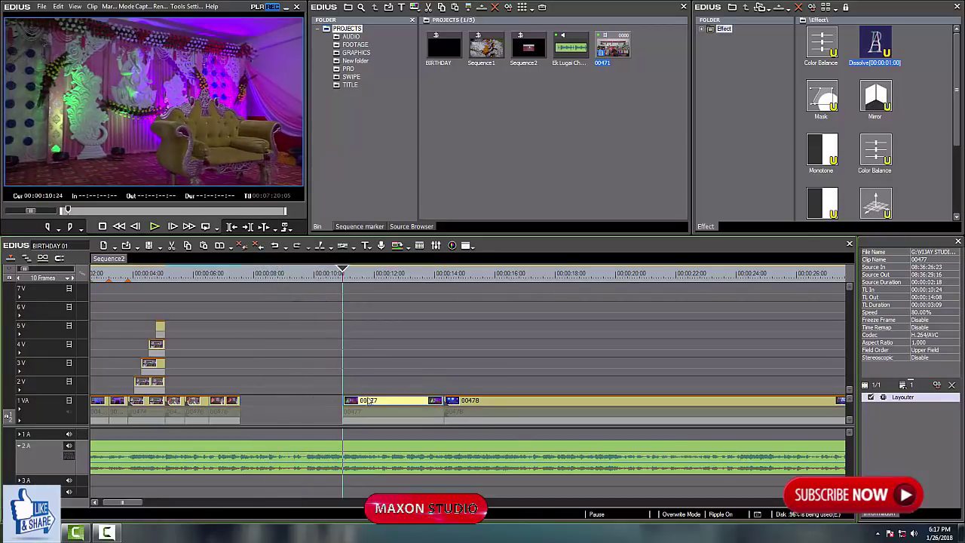
{"action": "left_click_drag", "start_coordinate": [368, 400], "coordinate": [281, 392]}
- Try slowing clip 00477 to 30% in Overwrite Mode, and undo the speed change
{"action": "left_click", "coordinate": [238, 277]}
{"action": "scroll", "coordinate": [293, 384], "scroll_direction": "up", "scroll_amount": 3}
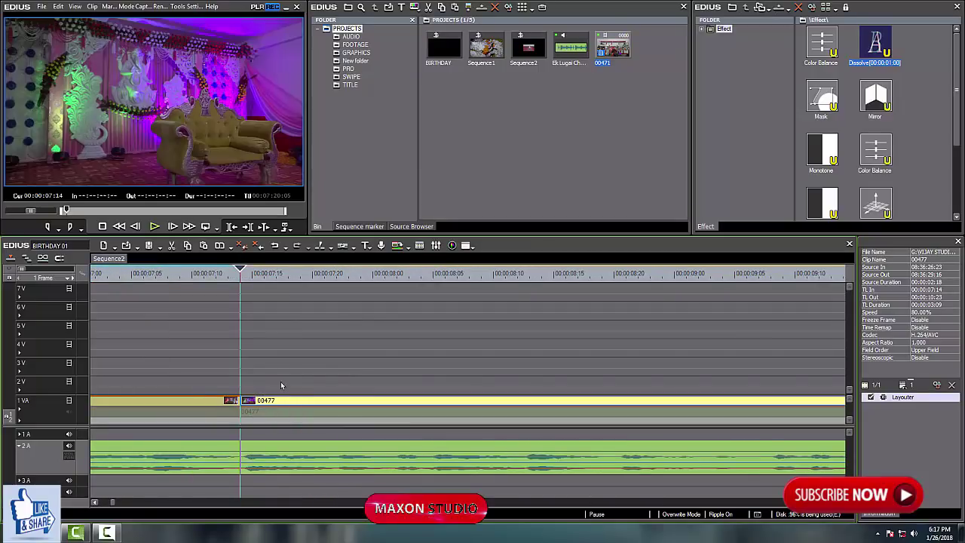
{"action": "key", "text": "alt+e"}
{"action": "type", "text": "30"}
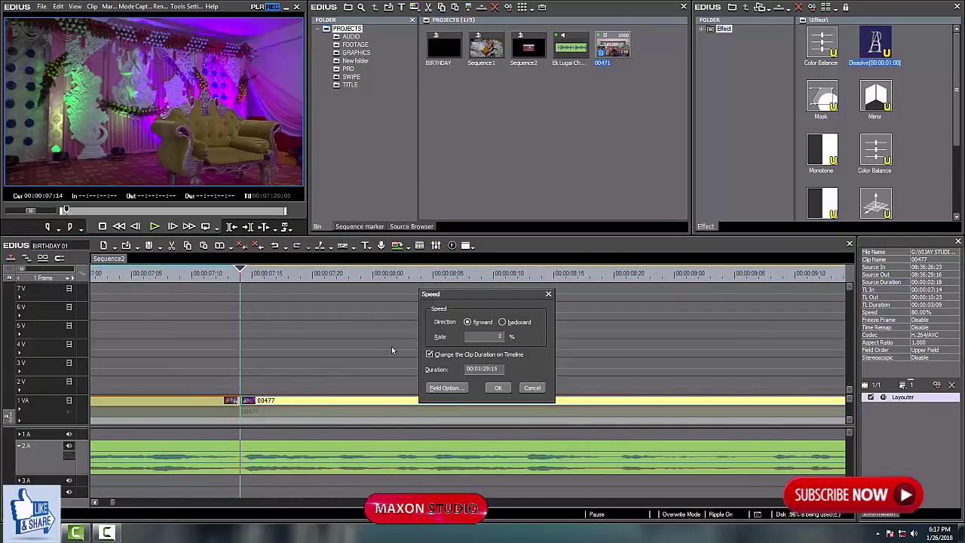
{"action": "key", "text": "Return"}
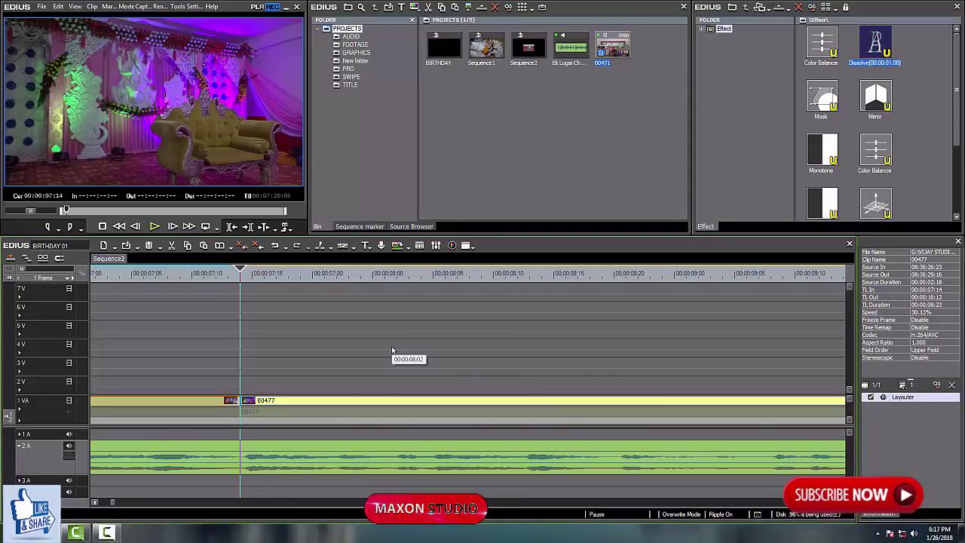
{"action": "key", "text": "ctrl+z"}
- Switch the timeline to Insert Mode and set clip 00477's speed to 30%
{"action": "key", "text": "Insert"}
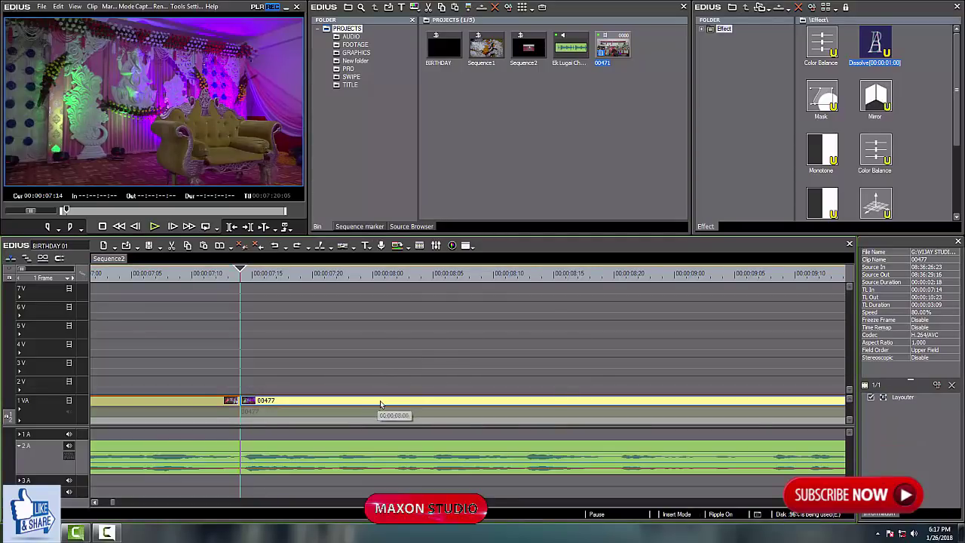
{"action": "key", "text": "alt+e"}
{"action": "key", "text": "Return"}
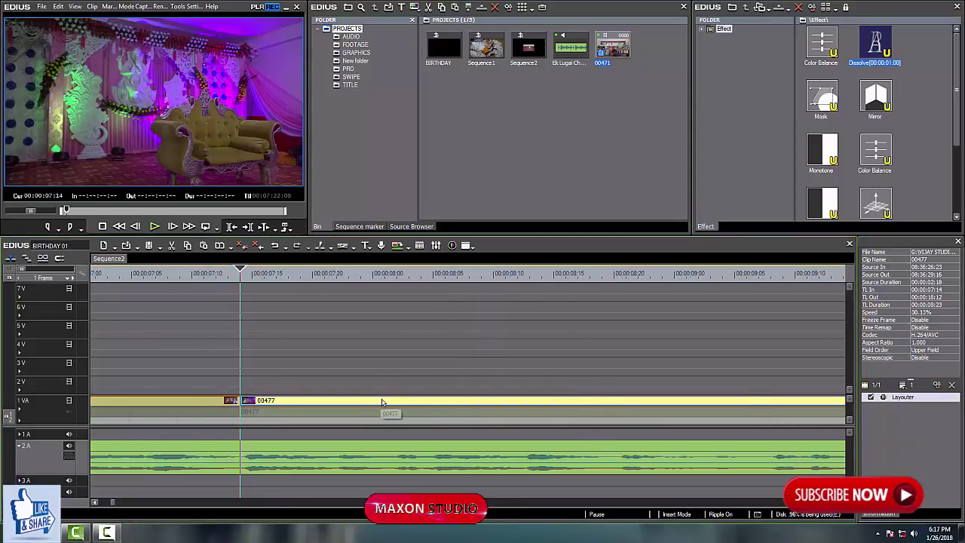
- Find the beat in clip 00477 and ripple-trim the clip's end to 00:00:08:20
{"action": "scroll", "coordinate": [382, 401], "scroll_direction": "down", "scroll_amount": 3}
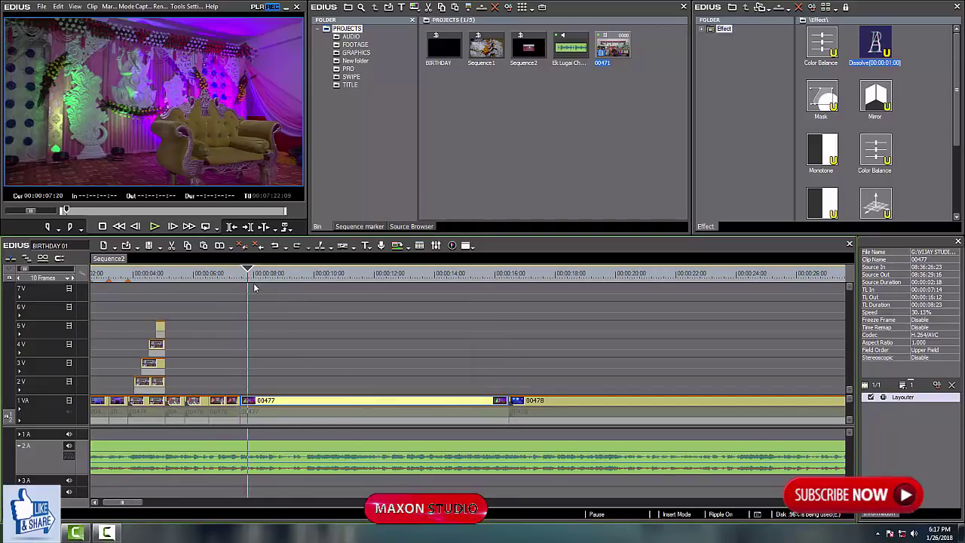
{"action": "scroll", "coordinate": [309, 321], "scroll_direction": "up", "scroll_amount": 2}
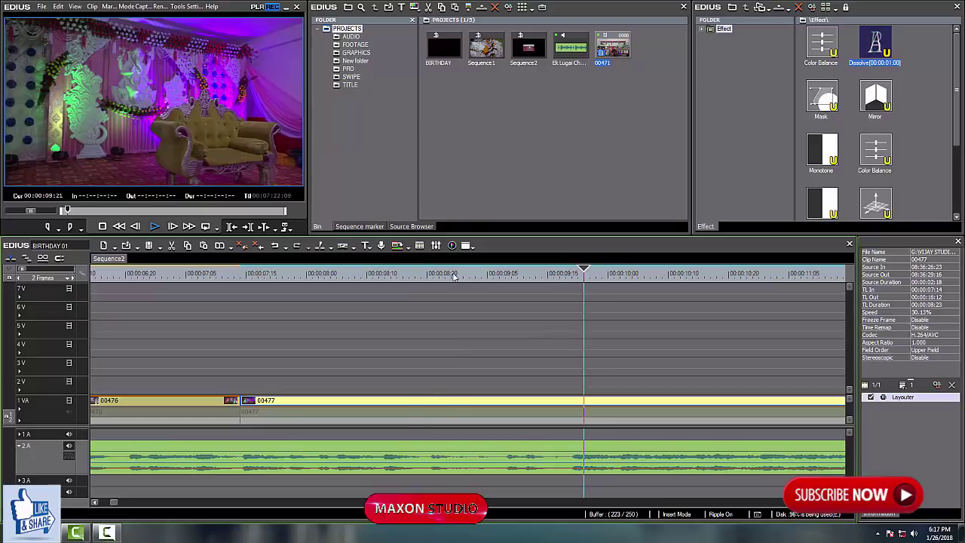
{"action": "left_click_drag", "start_coordinate": [445, 272], "coordinate": [240, 324]}
{"action": "key", "text": "space"}
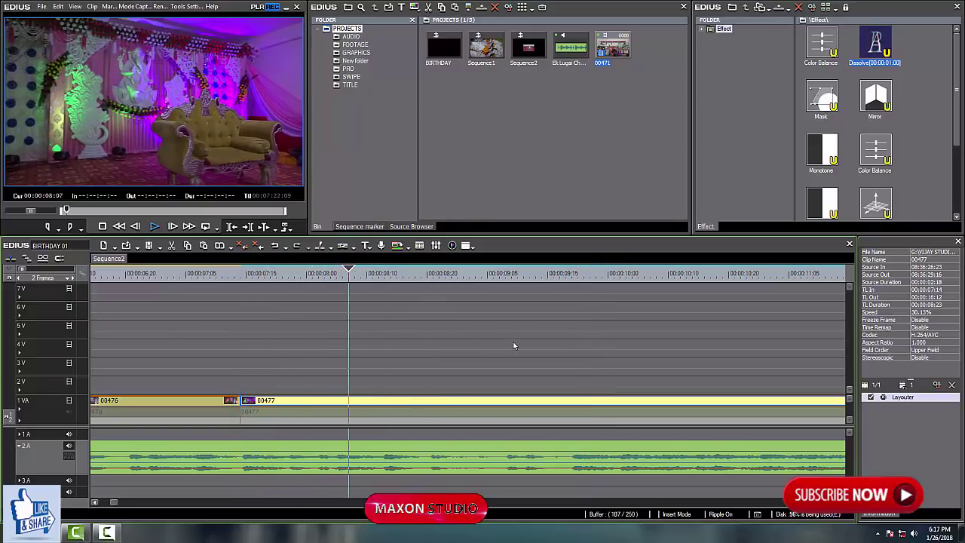
{"action": "left_click_drag", "start_coordinate": [471, 274], "coordinate": [428, 335]}
{"action": "key", "text": "Right"}
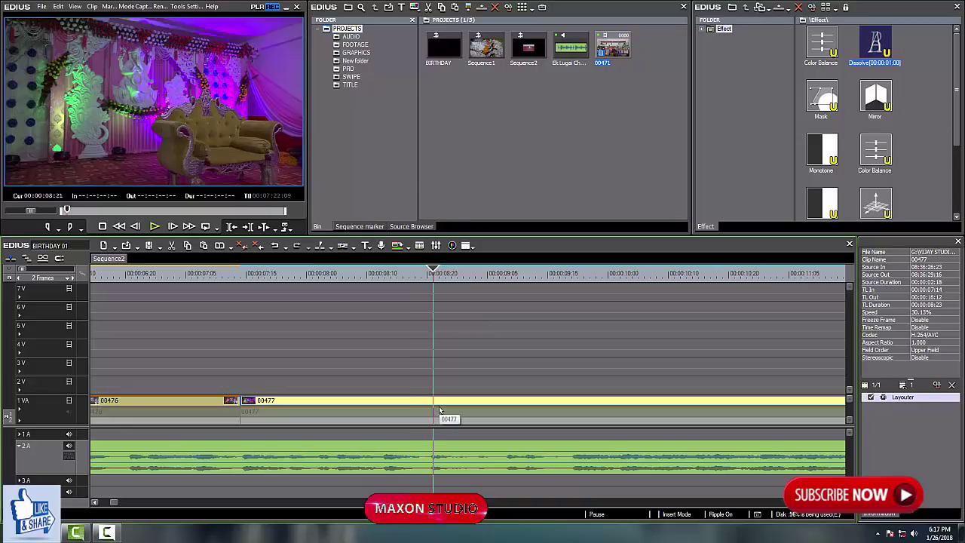
{"action": "key", "text": "Left"}
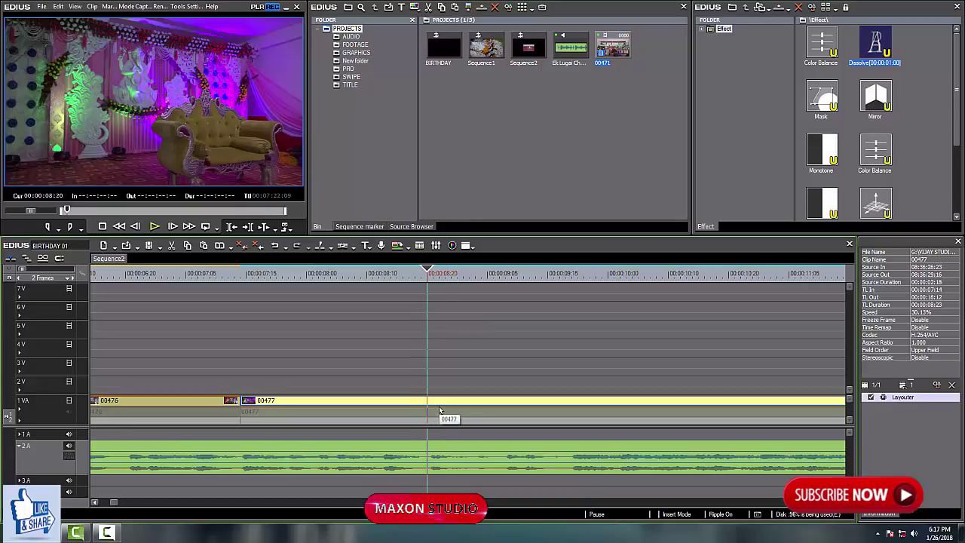
{"action": "key", "text": "m"}
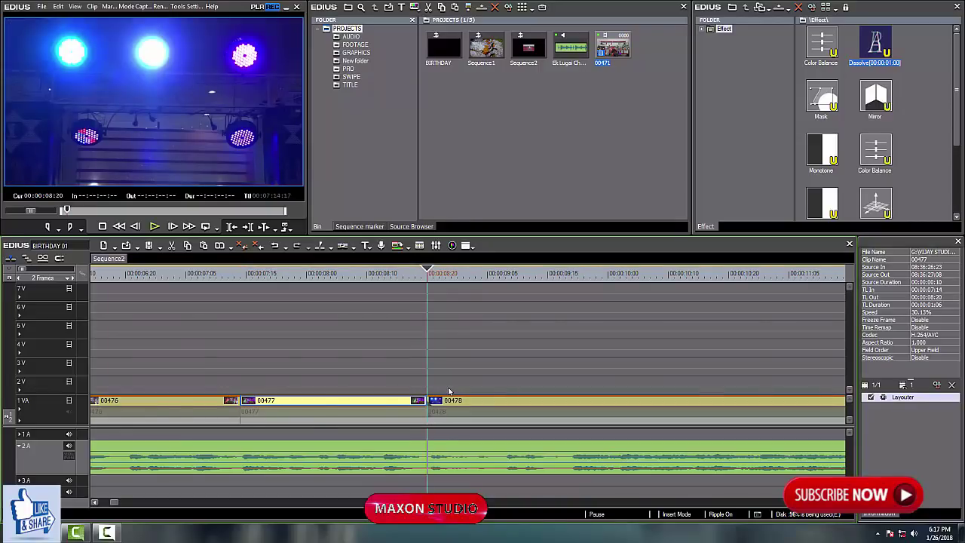
- Play back the shortened clip 00477 and split it at 00:00:08:05
{"action": "scroll", "coordinate": [448, 392], "scroll_direction": "down", "scroll_amount": 1}
{"action": "left_click_drag", "start_coordinate": [403, 304], "coordinate": [362, 324]}
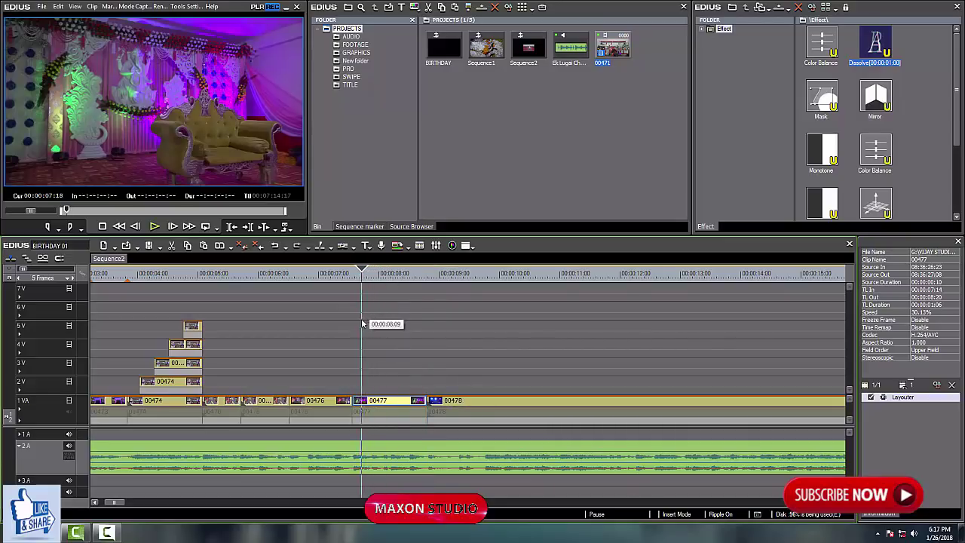
{"action": "key", "text": "space"}
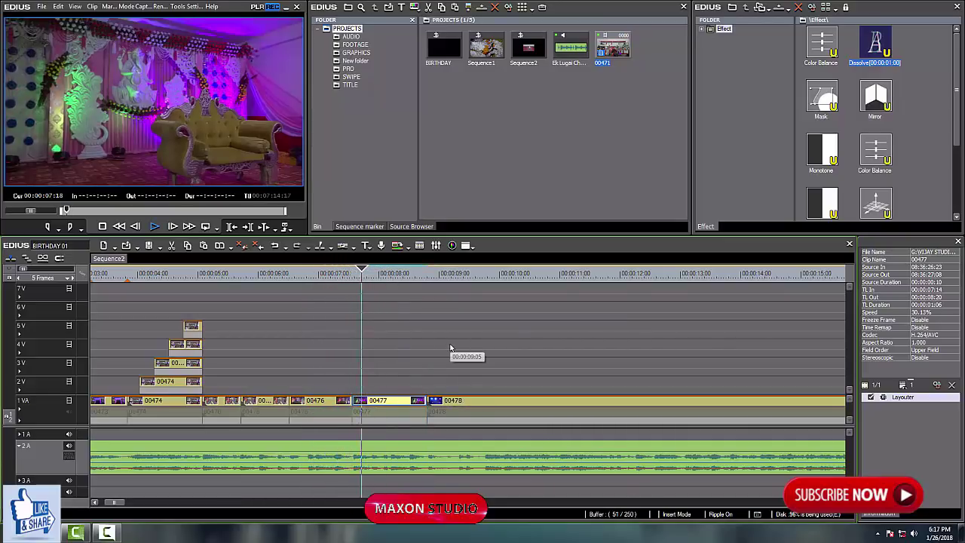
{"action": "left_click", "coordinate": [363, 315]}
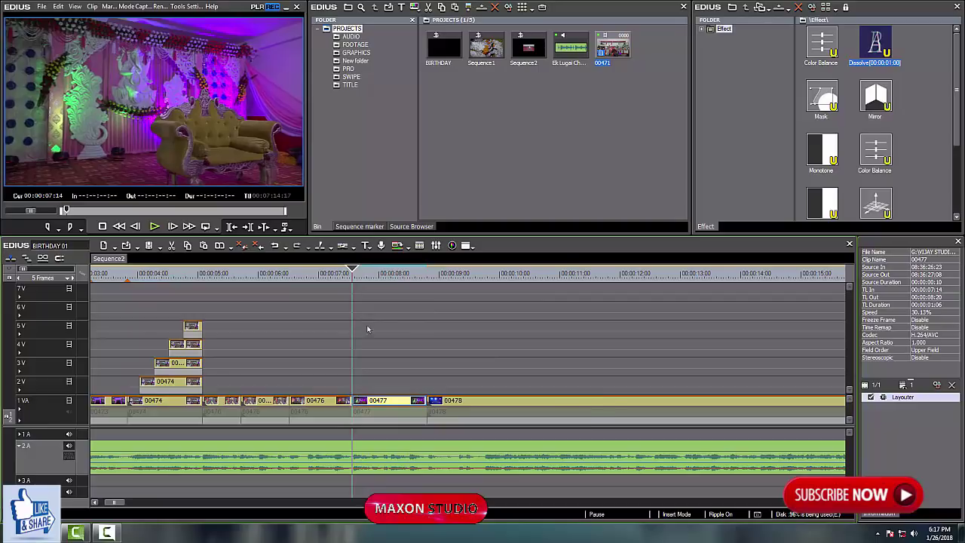
{"action": "scroll", "coordinate": [367, 328], "scroll_direction": "up", "scroll_amount": 1}
{"action": "key", "text": "space"}
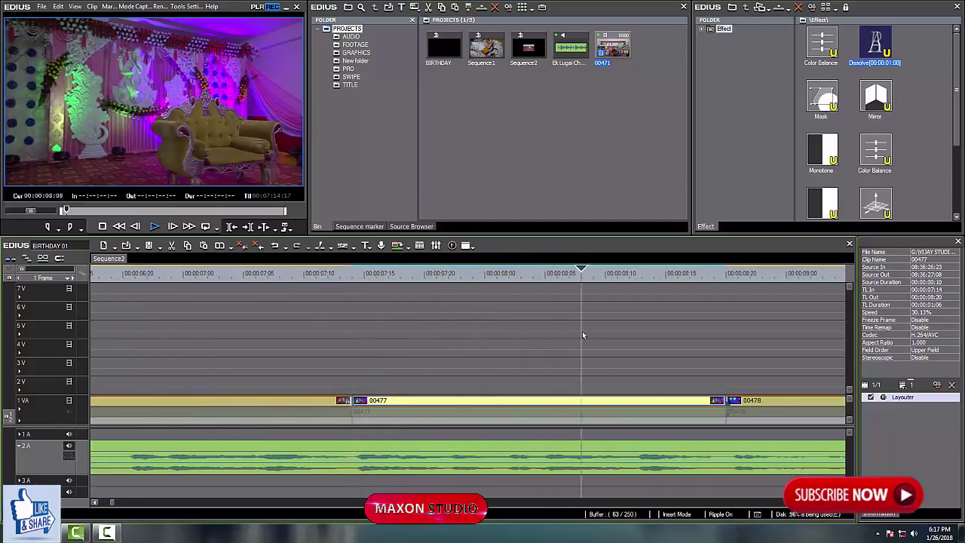
{"action": "left_click_drag", "start_coordinate": [563, 331], "coordinate": [543, 359]}
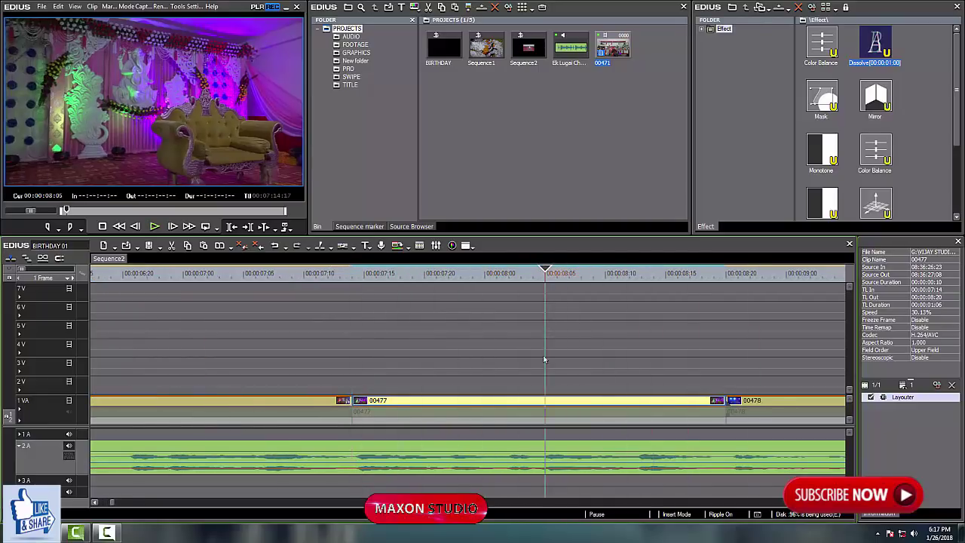
{"action": "left_click", "coordinate": [546, 410]}
{"action": "key", "text": "c"}
- Play back the two parts of clip 00477 from about 00:00:07:14 to check the cut against the music
{"action": "left_click_drag", "start_coordinate": [510, 273], "coordinate": [388, 337]}
{"action": "scroll", "coordinate": [493, 368], "scroll_direction": "down", "scroll_amount": 1}
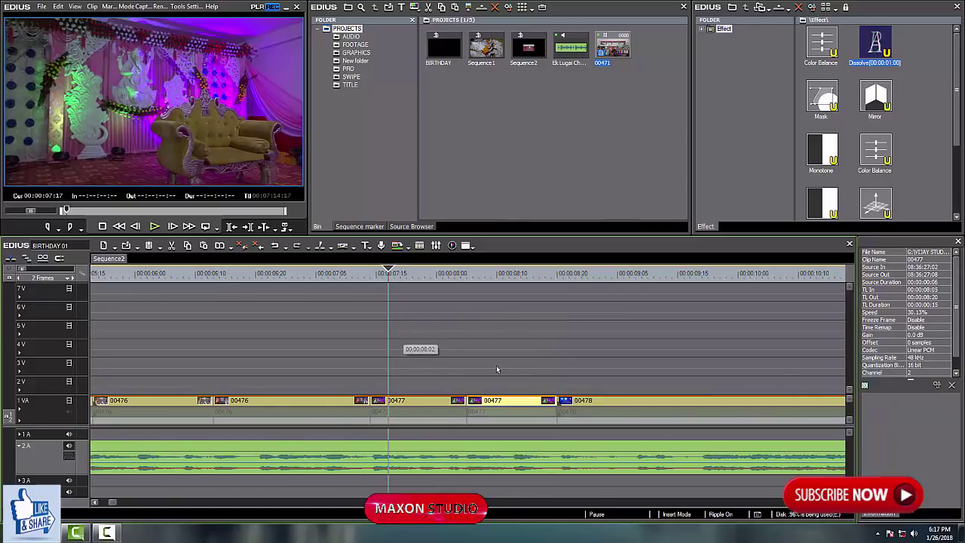
{"action": "scroll", "coordinate": [482, 369], "scroll_direction": "down", "scroll_amount": 1}
{"action": "left_click_drag", "start_coordinate": [493, 363], "coordinate": [428, 349]}
{"action": "left_click_drag", "start_coordinate": [312, 274], "coordinate": [314, 299]}
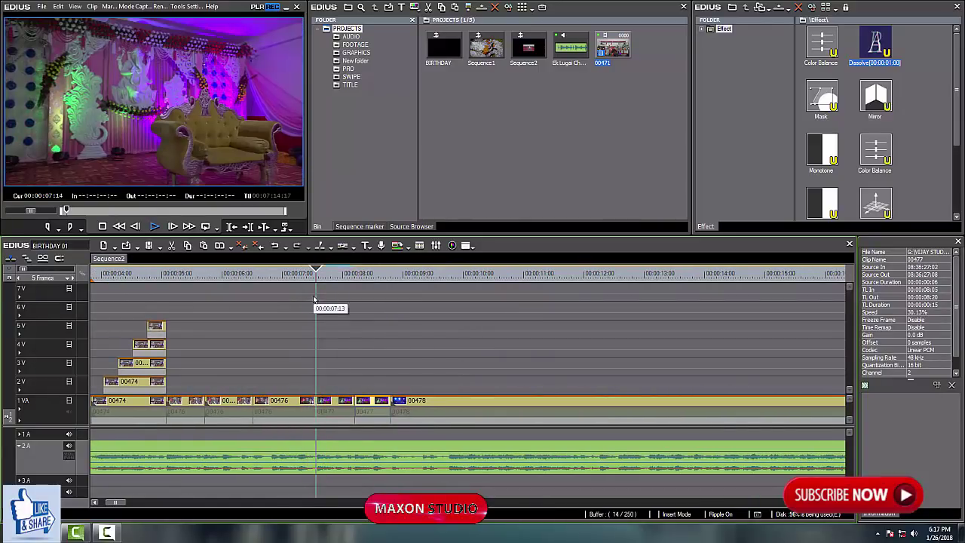
- Copy the Layouter animation of the 00476 clip at 00:00:05:02 onto both 00477 clips
{"action": "left_click", "coordinate": [186, 404]}
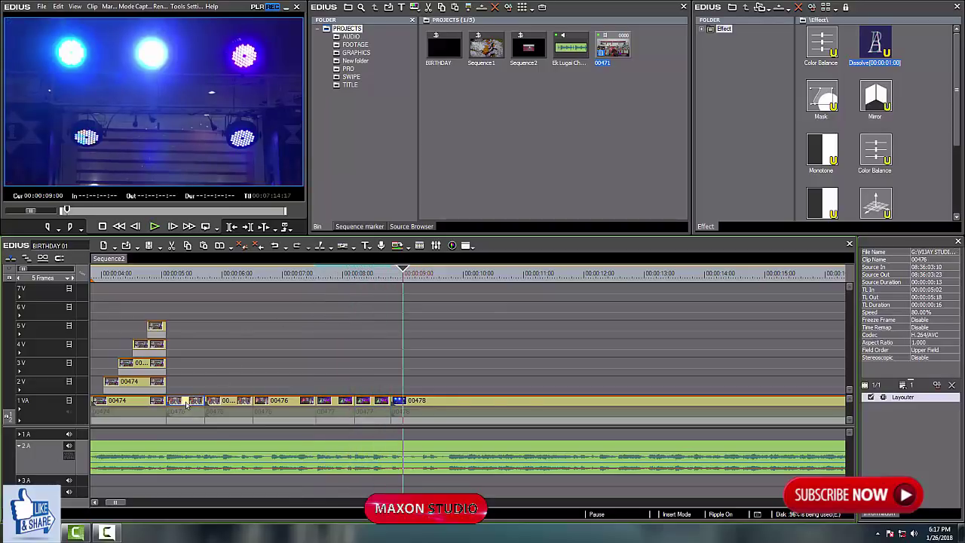
{"action": "left_click", "coordinate": [335, 405]}
{"action": "left_click", "coordinate": [379, 404]}
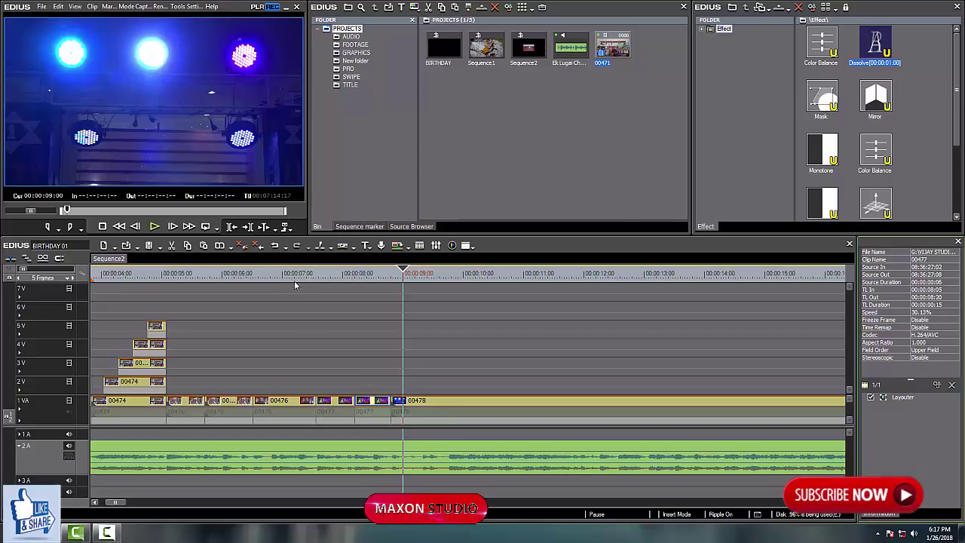
- Play back the sequence from about 00:00:05:05 to check the layout animation on the 00476 and 00477 clips
{"action": "left_click_drag", "start_coordinate": [296, 279], "coordinate": [173, 343]}
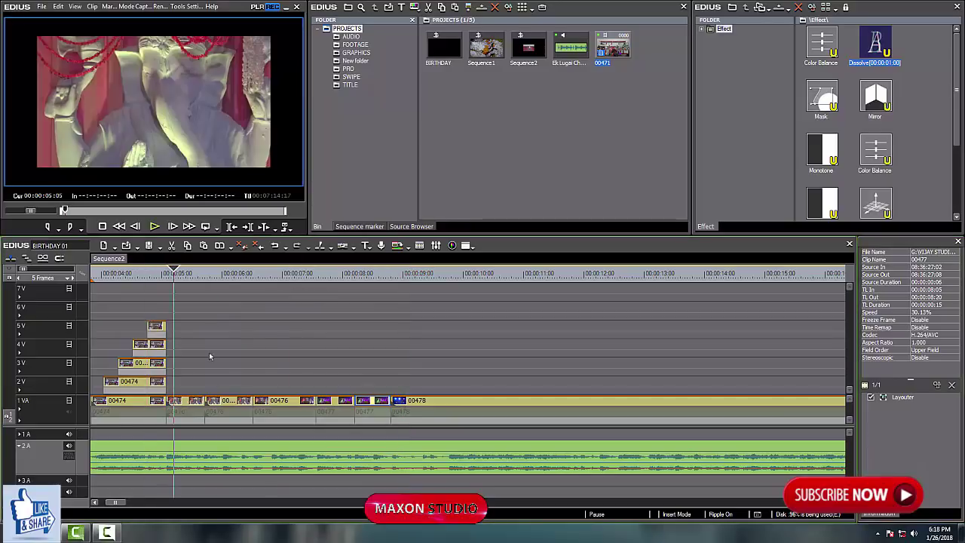
{"action": "key", "text": "space"}
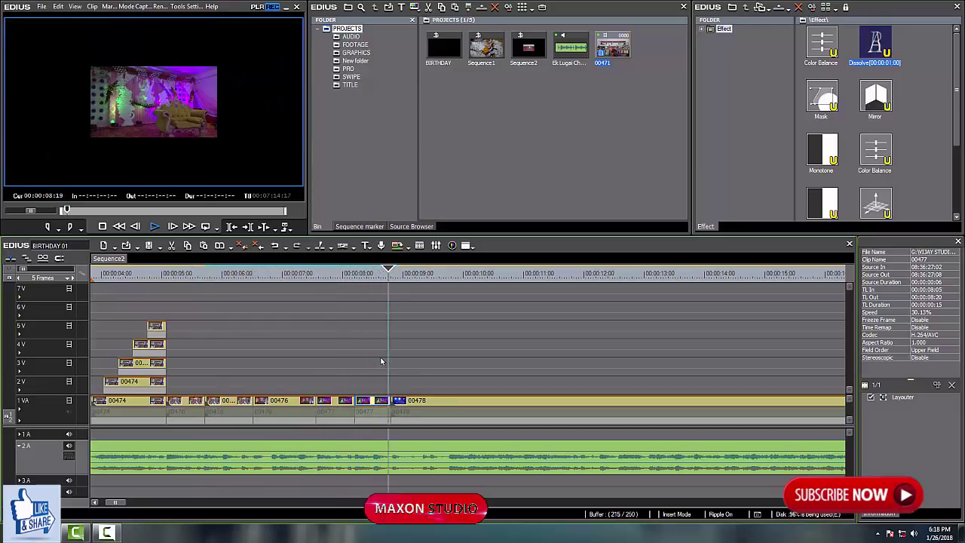
{"action": "left_click", "coordinate": [383, 277]}
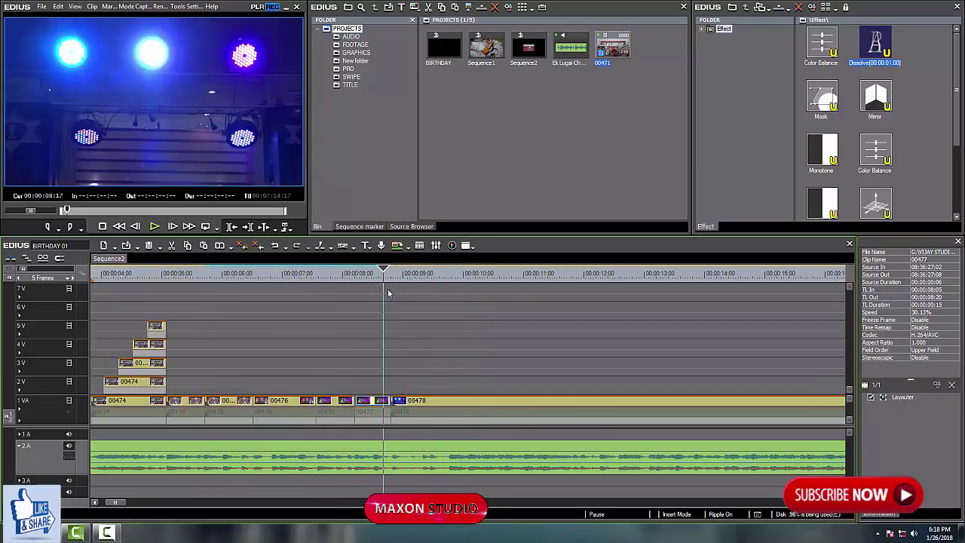
- Play back the start of clip 00478 to find the beat, and split the clip at 00:00:09:19
{"action": "left_click", "coordinate": [390, 279]}
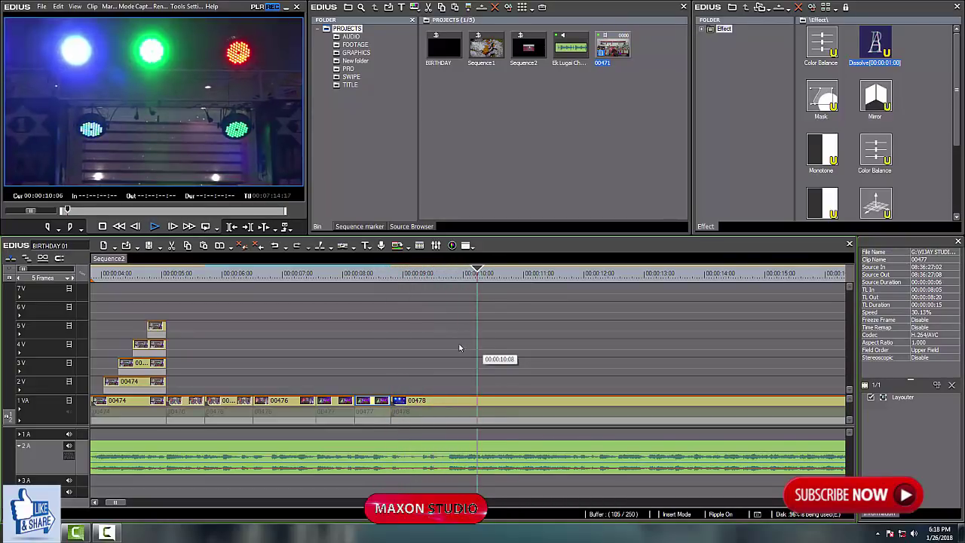
{"action": "key", "text": "space"}
{"action": "left_click", "coordinate": [390, 278]}
{"action": "key", "text": "space"}
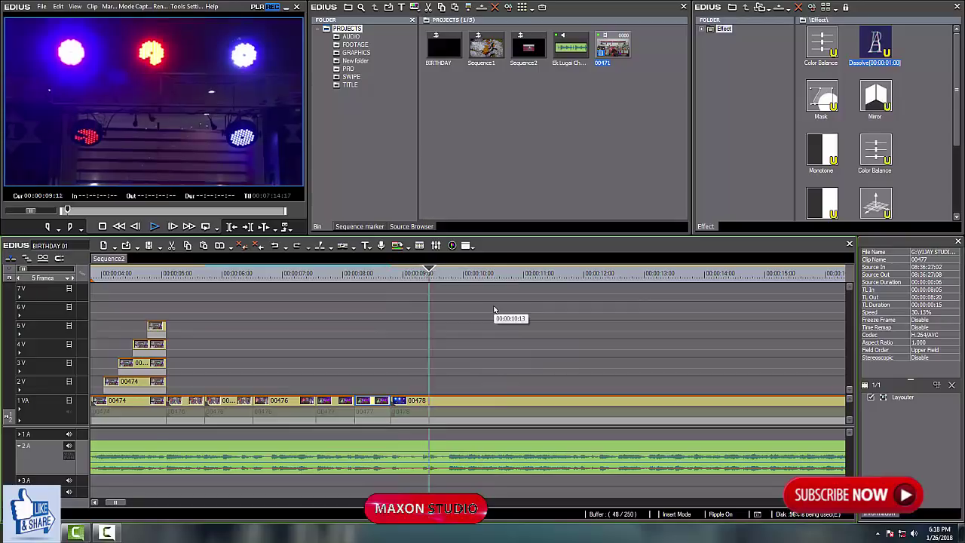
{"action": "left_click", "coordinate": [397, 302]}
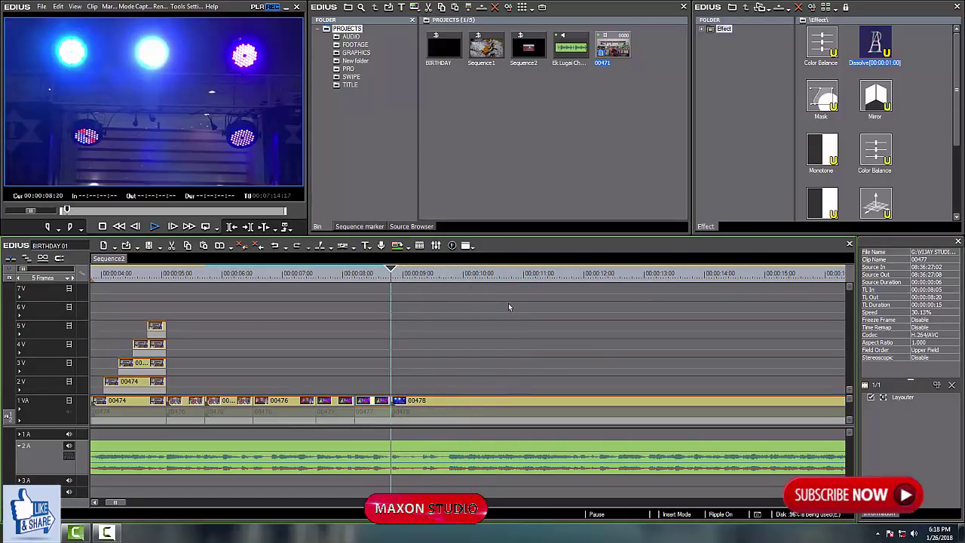
{"action": "key", "text": "space"}
{"action": "key", "text": "space"}
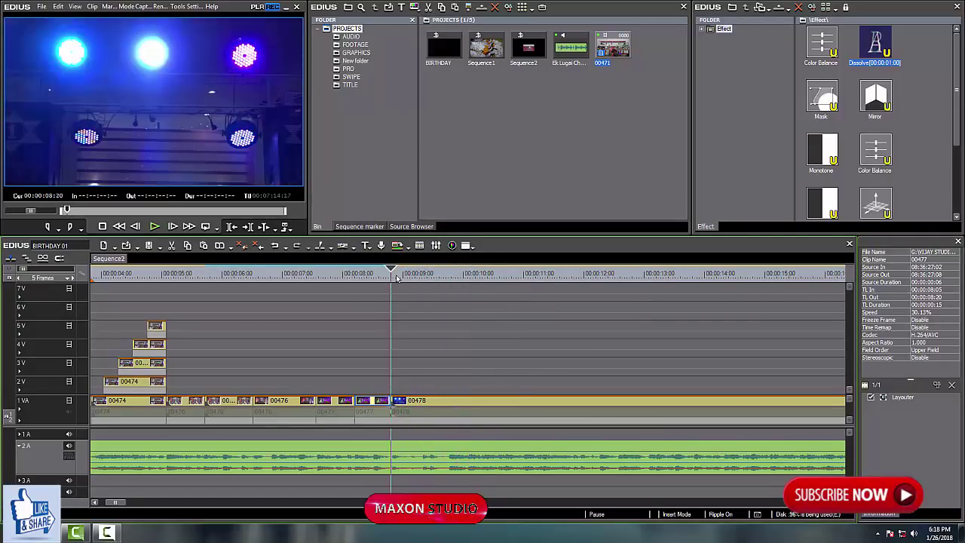
{"action": "key", "text": "space"}
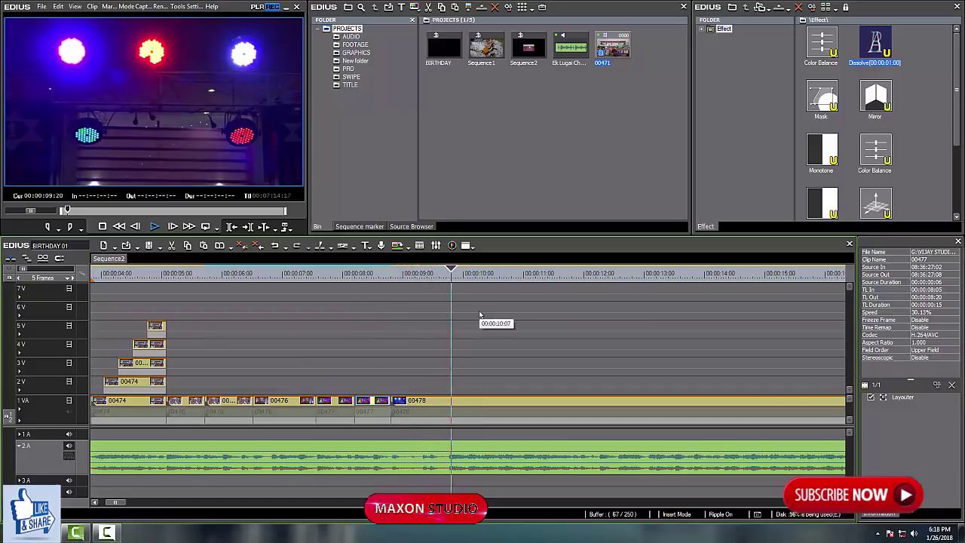
{"action": "left_click", "coordinate": [455, 315]}
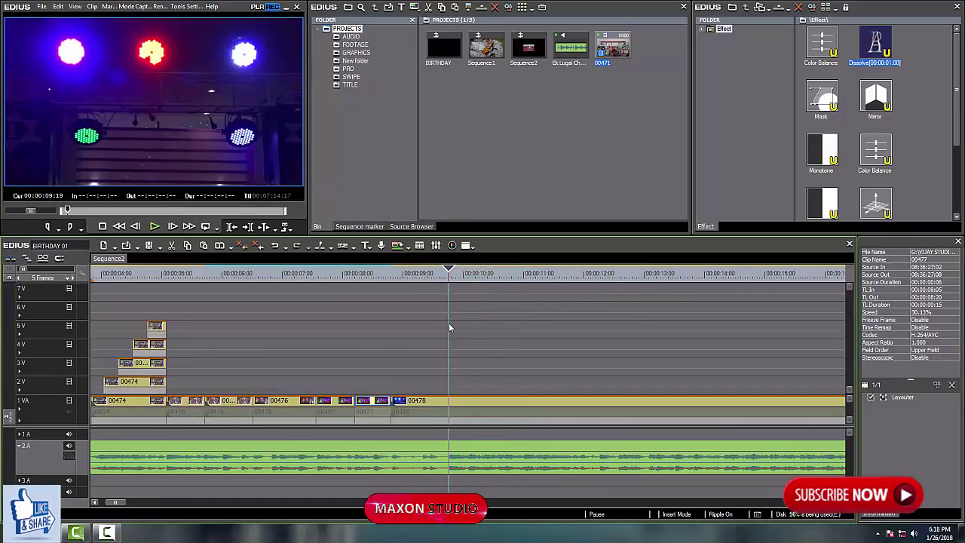
{"action": "left_click", "coordinate": [465, 412]}
{"action": "key", "text": "c"}
- Ripple-trim the start of the second 00478 clip up to the DJ stage shot at 00:00:18:13
{"action": "scroll", "coordinate": [471, 324], "scroll_direction": "down", "scroll_amount": 1}
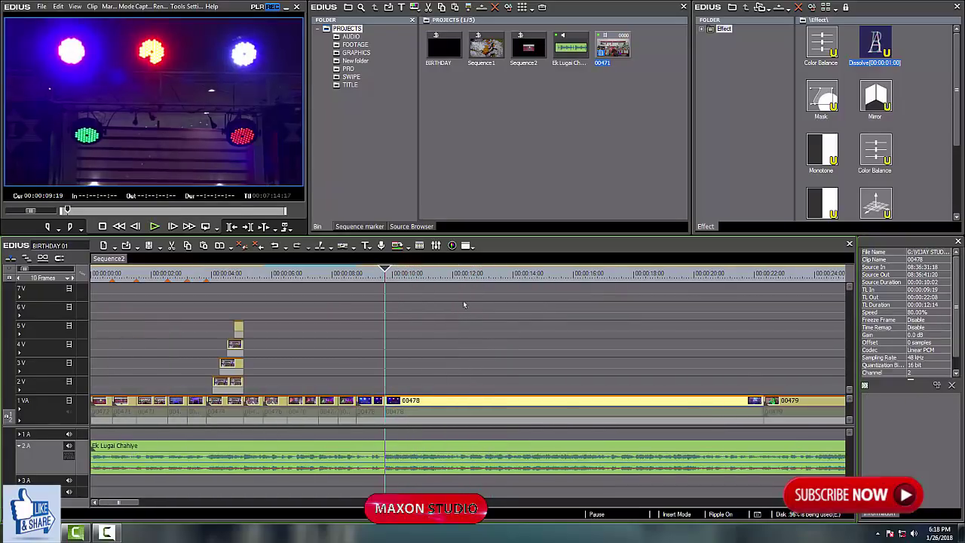
{"action": "left_click", "coordinate": [407, 277]}
{"action": "left_click_drag", "start_coordinate": [422, 288], "coordinate": [648, 311]}
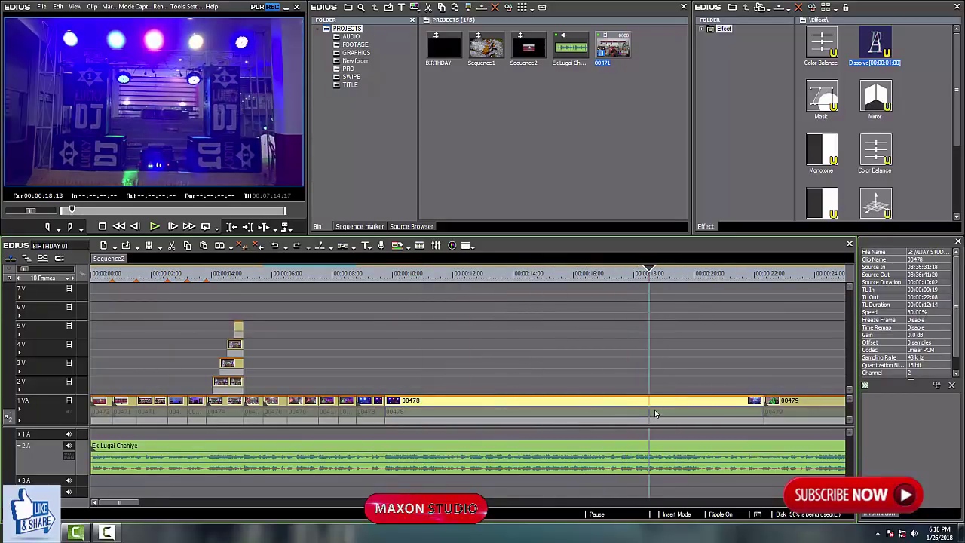
{"action": "key", "text": "n"}
- Play back the second 00478 clip to find the beat, and ripple-trim its end to 00:00:12:06
{"action": "key", "text": "space"}
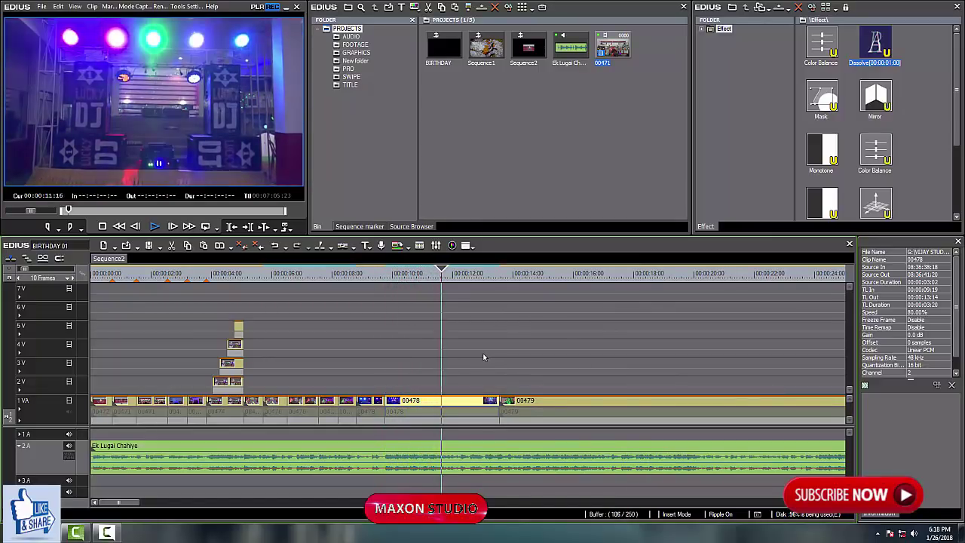
{"action": "key", "text": "space"}
{"action": "left_click_drag", "start_coordinate": [473, 279], "coordinate": [460, 310]}
{"action": "key", "text": "Page_Up"}
{"action": "key", "text": "space"}
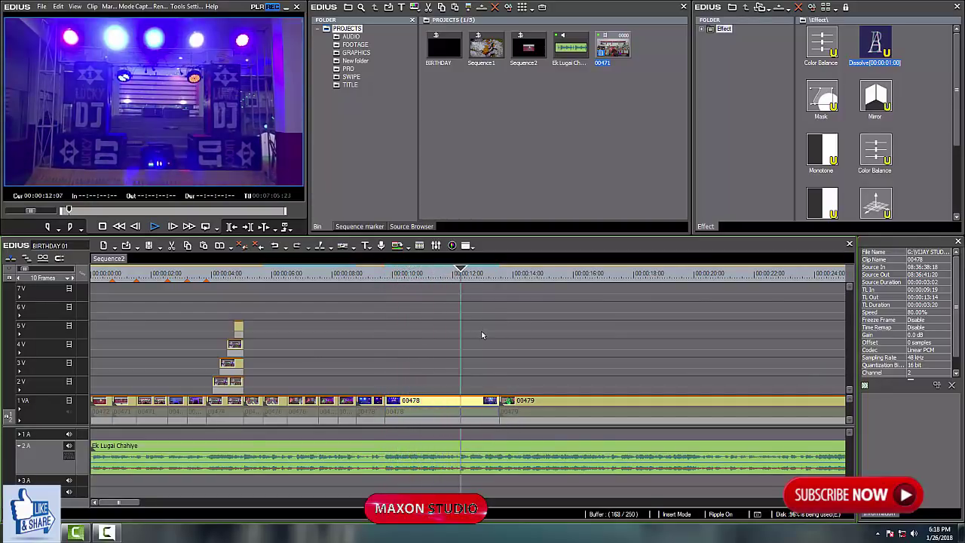
{"action": "left_click", "coordinate": [462, 321]}
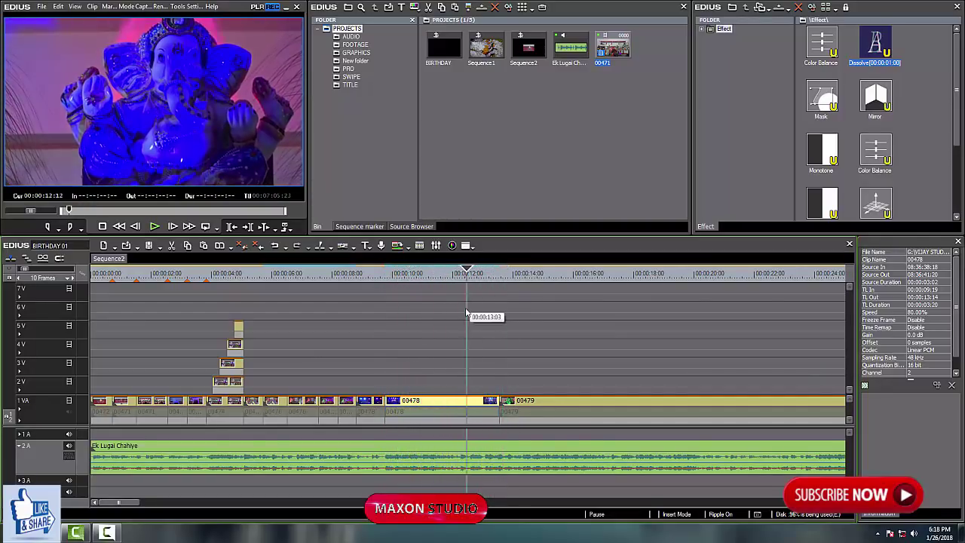
{"action": "key", "text": "Left"}
{"action": "key", "text": "Left"}
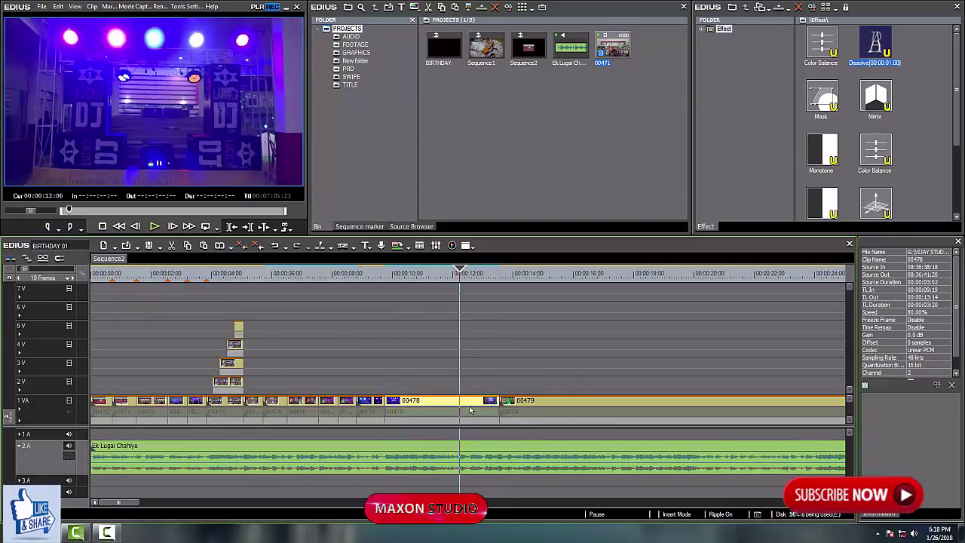
{"action": "left_click", "coordinate": [470, 409]}
{"action": "key", "text": "m"}
- Play back the trimmed second 00478 clip from its start to check its timing
{"action": "left_click_drag", "start_coordinate": [459, 270], "coordinate": [393, 315]}
{"action": "key", "text": "a"}
{"action": "key", "text": "space"}
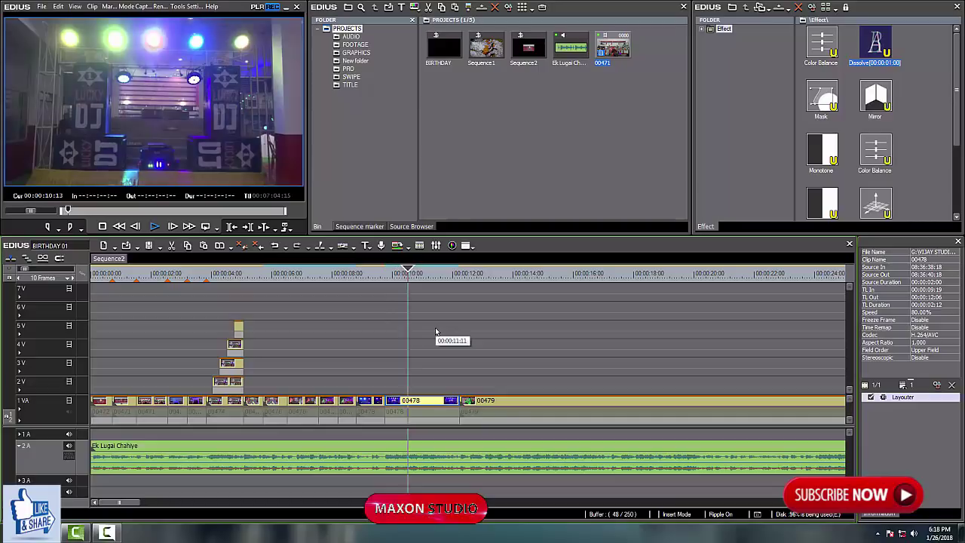
{"action": "key", "text": "space"}
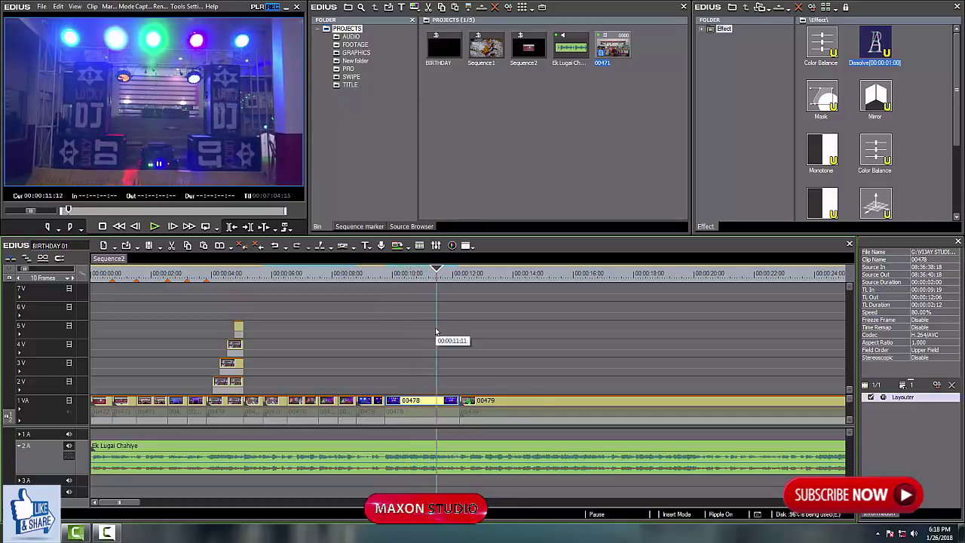
- Add the 2D Circle transition to the start of the second 00478 clip and stretch it from 00:00:09:19 to 00:00:12:06
{"action": "left_click", "coordinate": [702, 30]}
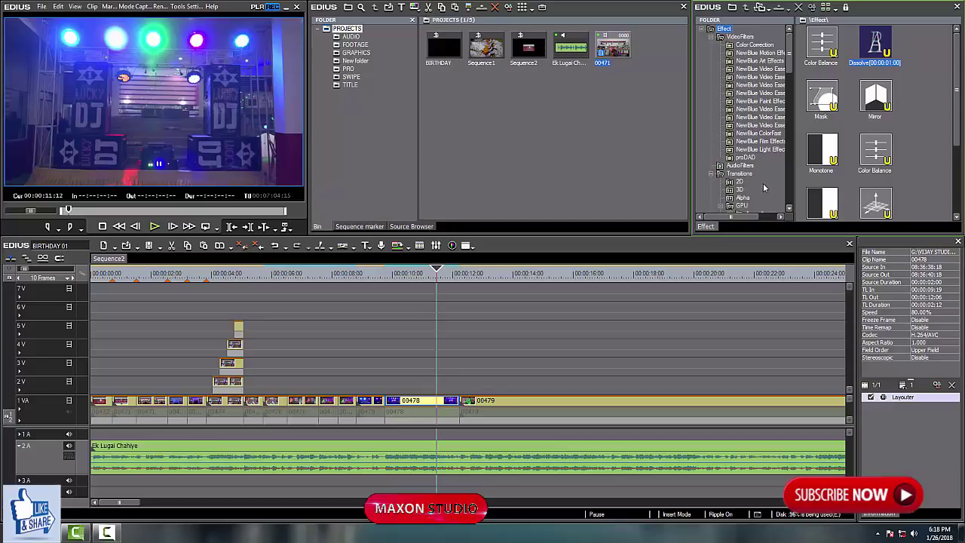
{"action": "left_click", "coordinate": [738, 183]}
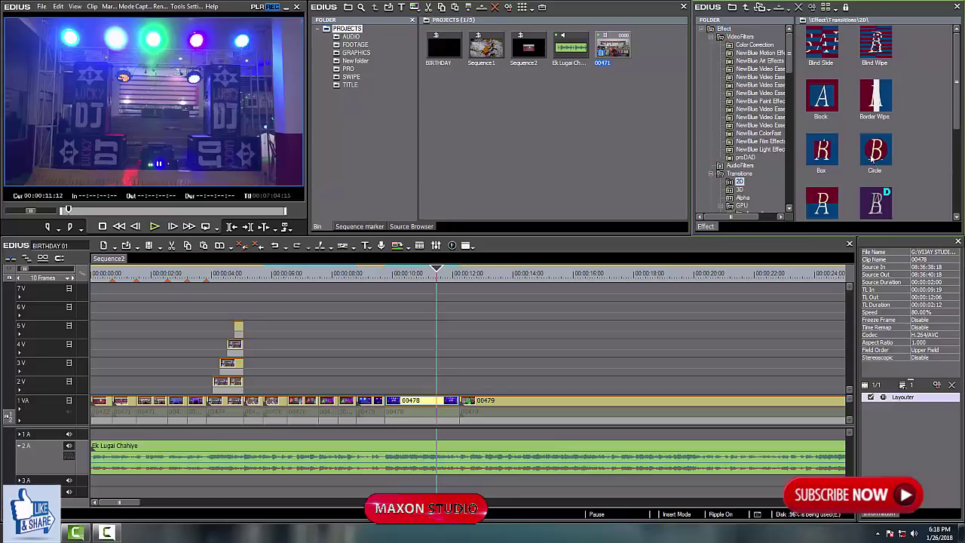
{"action": "left_click_drag", "start_coordinate": [388, 426], "coordinate": [458, 417]}
{"action": "left_click", "coordinate": [400, 422]}
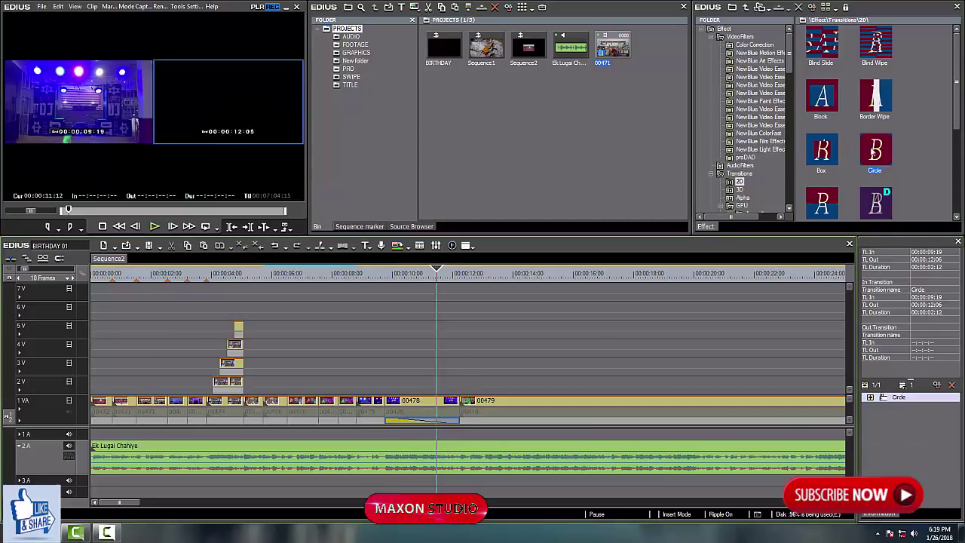
- Play back the Circle transition on the second 00478 clip twice to check its timing
{"action": "left_click", "coordinate": [386, 288]}
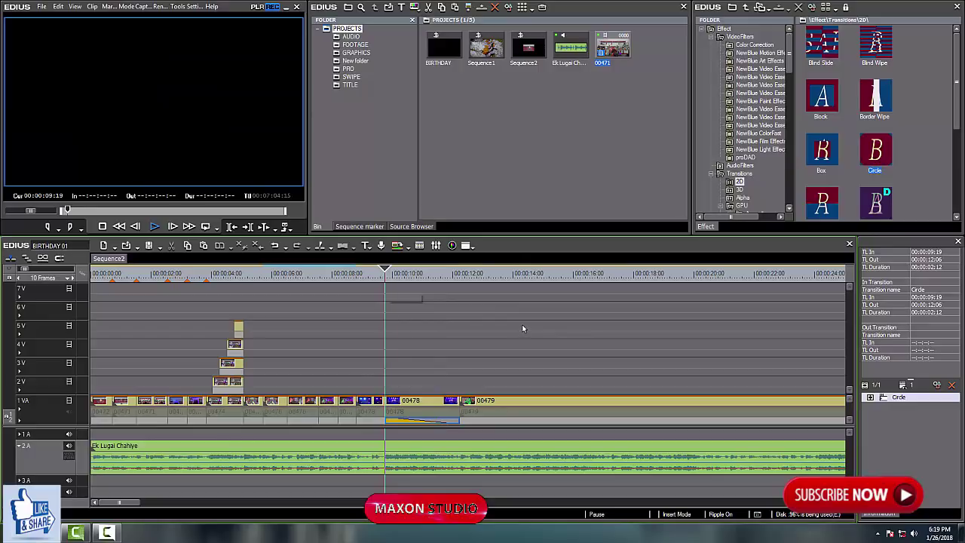
{"action": "key", "text": "space"}
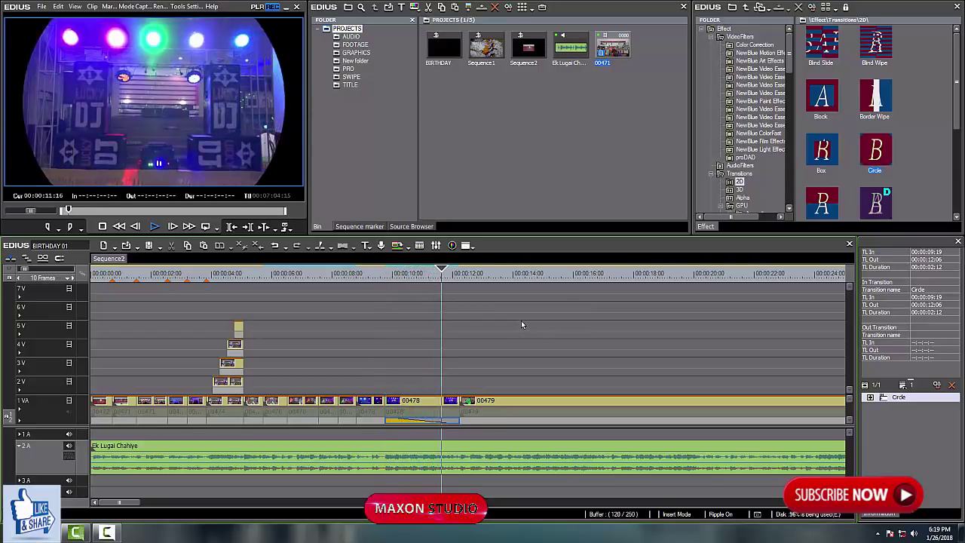
{"action": "left_click", "coordinate": [385, 286]}
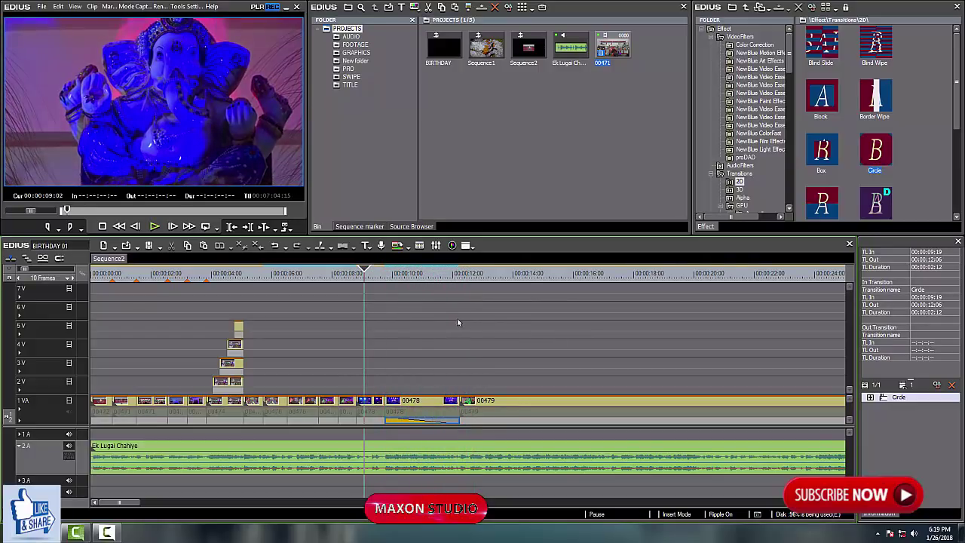
{"action": "key", "text": "space"}
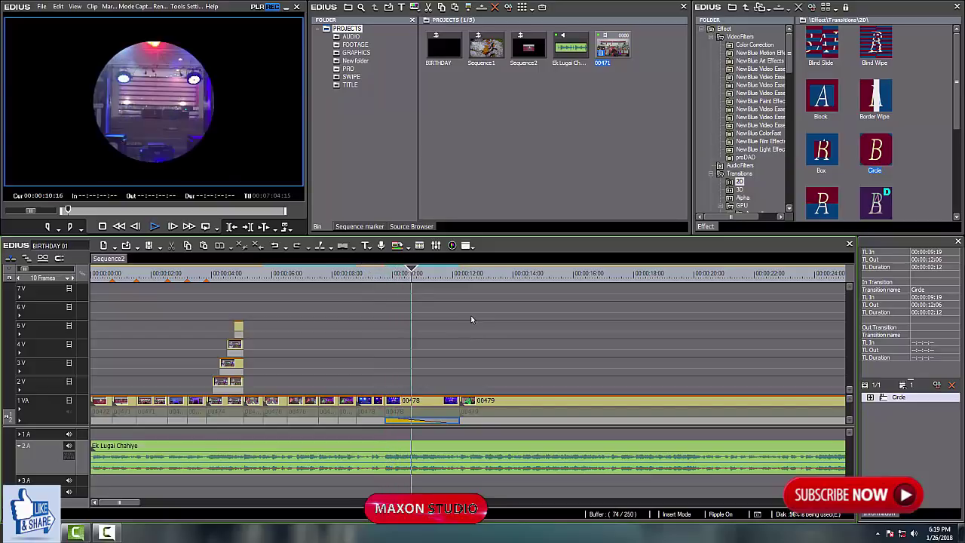
{"action": "key", "text": "space"}
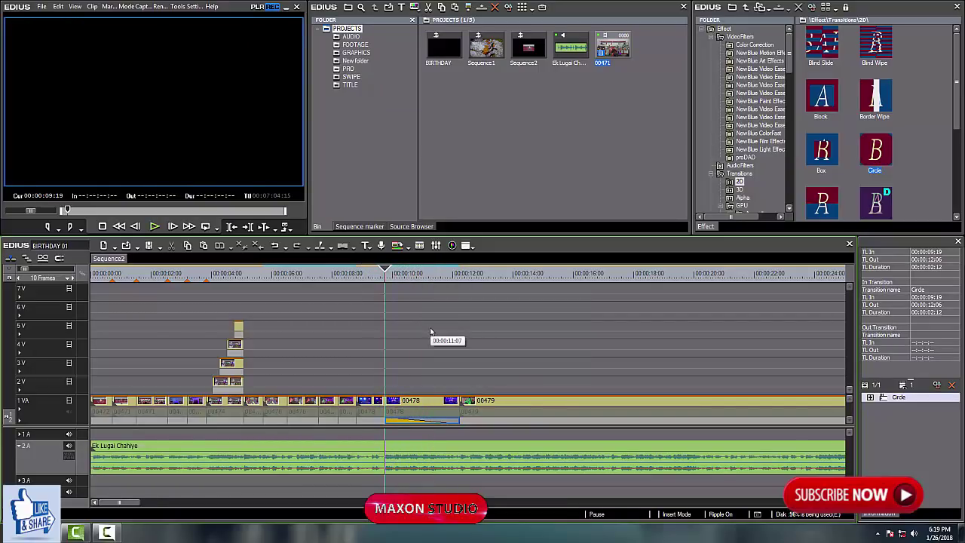
- Play back the sequence from the beginning into the 00479 clip to check the edit so far
{"action": "key", "text": "Home"}
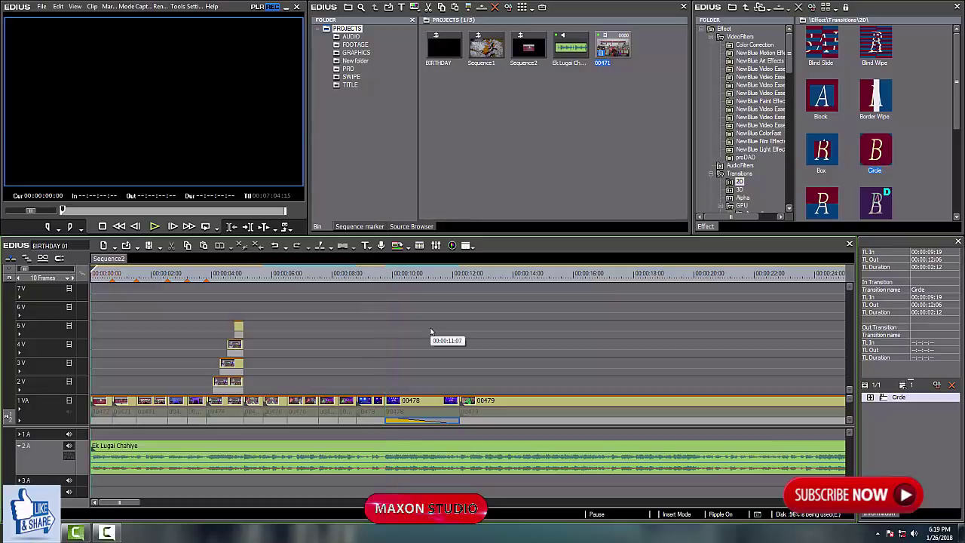
{"action": "scroll", "coordinate": [417, 342], "scroll_direction": "down", "scroll_amount": 1}
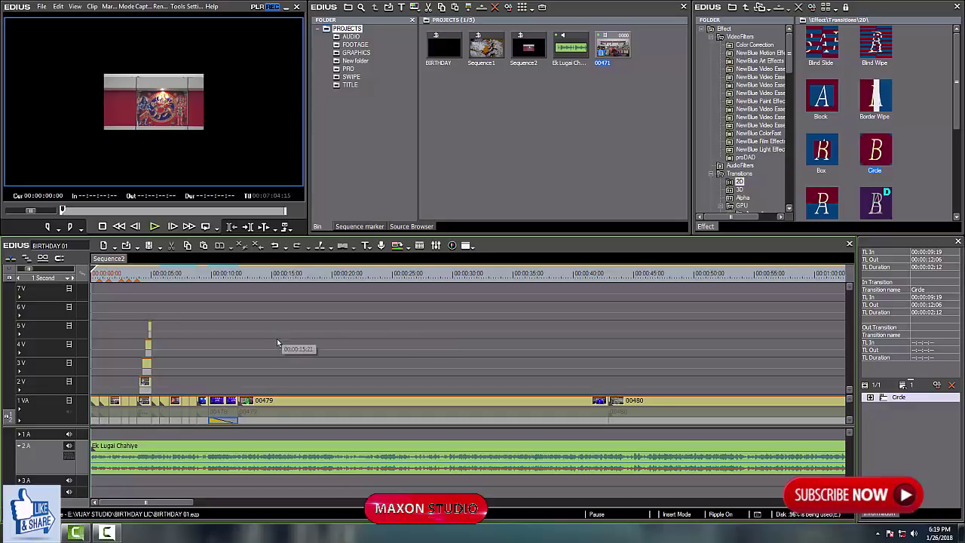
{"action": "left_click", "coordinate": [237, 283]}
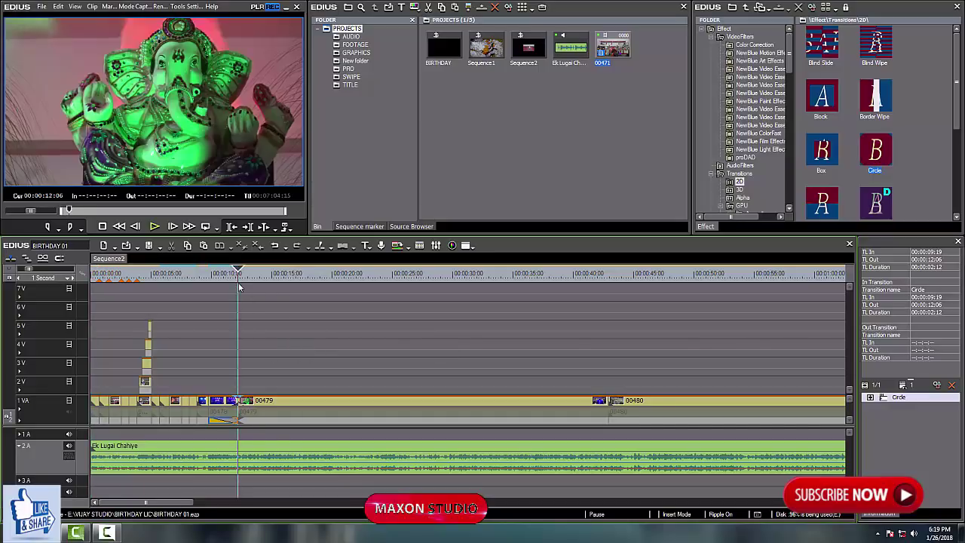
{"action": "key", "text": "Home"}
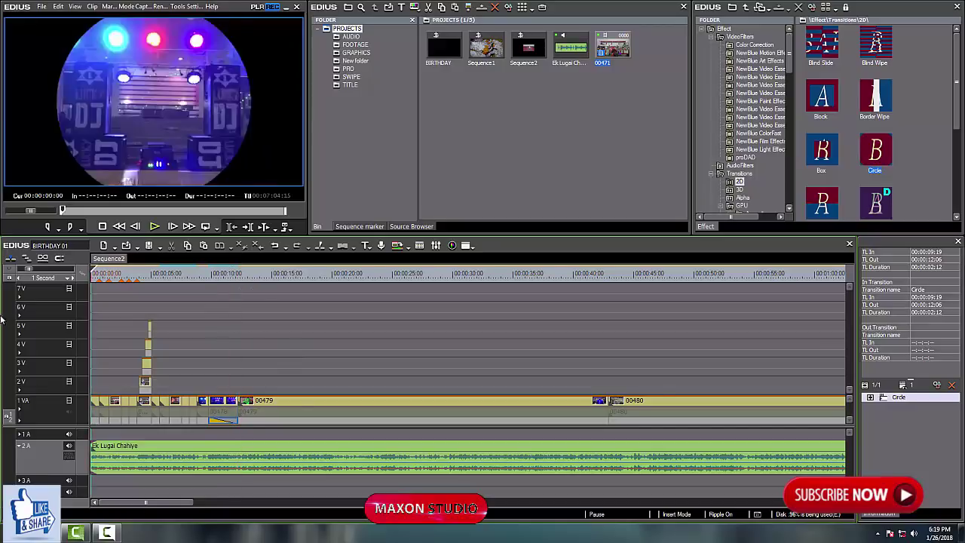
{"action": "key", "text": "space"}
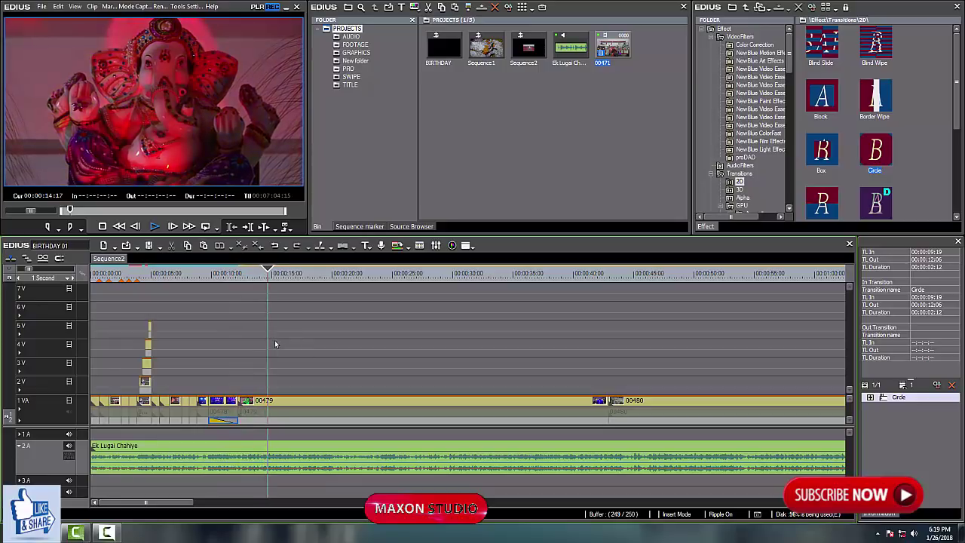
{"action": "key", "text": "space"}
- Play back the 00479 clip from its start to find the beat, and split it at 00:00:15:02
{"action": "scroll", "coordinate": [274, 340], "scroll_direction": "up", "scroll_amount": 1}
{"action": "left_click_drag", "start_coordinate": [208, 352], "coordinate": [306, 352]}
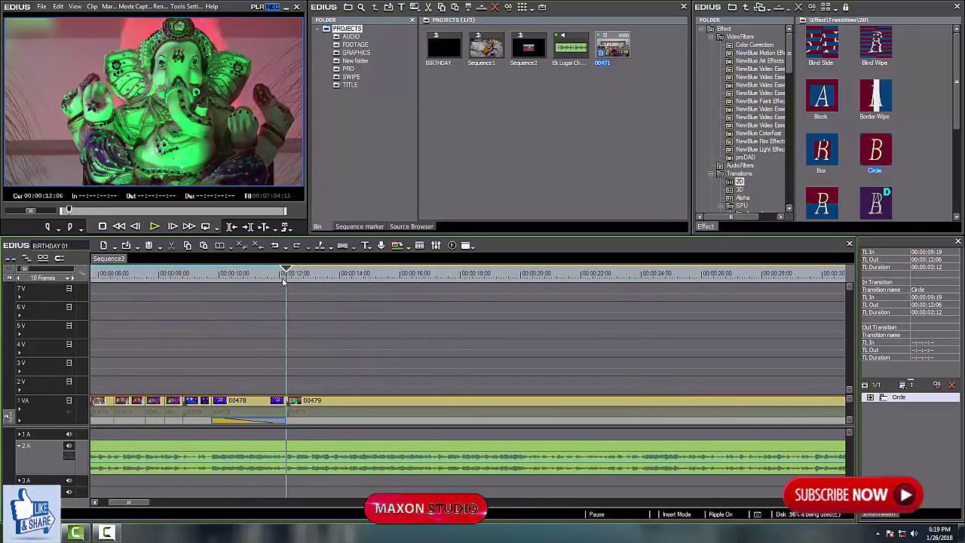
{"action": "scroll", "coordinate": [300, 312], "scroll_direction": "up", "scroll_amount": 1}
{"action": "key", "text": "space"}
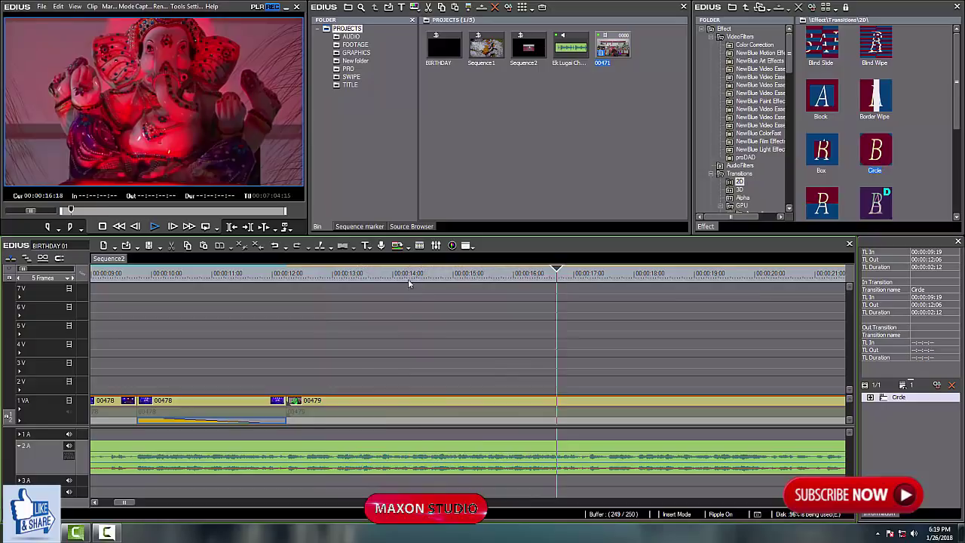
{"action": "left_click", "coordinate": [296, 326]}
{"action": "key", "text": "space"}
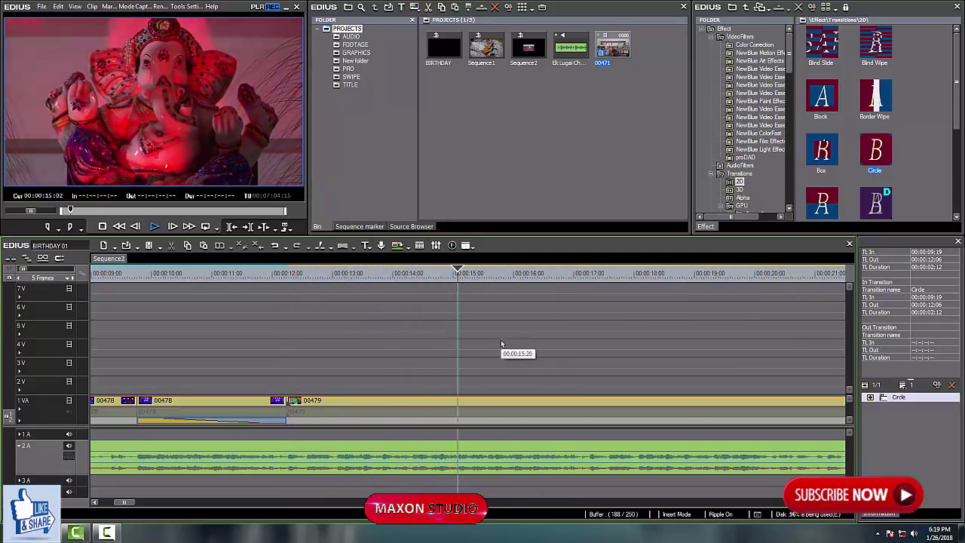
{"action": "left_click", "coordinate": [464, 284]}
{"action": "left_click_drag", "start_coordinate": [463, 285], "coordinate": [457, 304]}
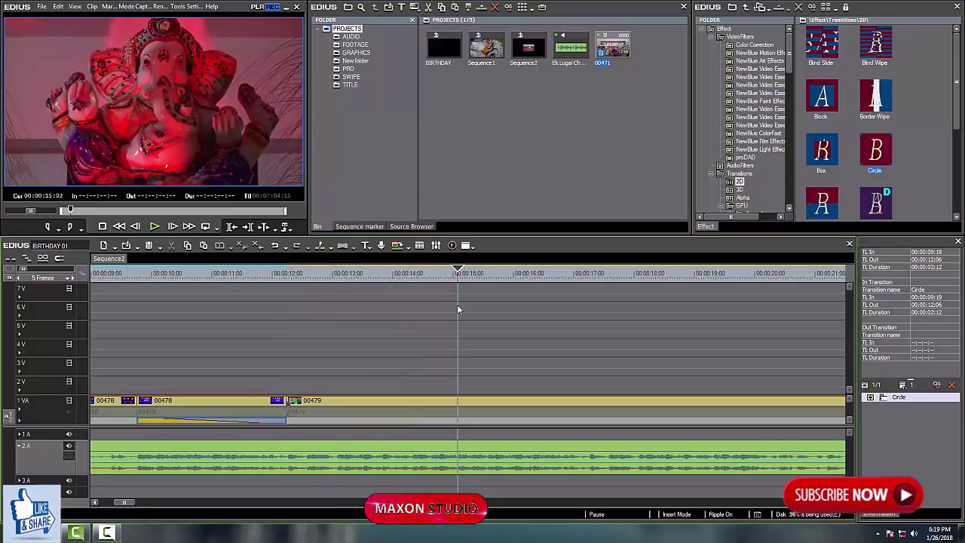
{"action": "left_click", "coordinate": [468, 402]}
{"action": "key", "text": "c"}
- Play back from the start of the first 00479 piece, and ripple-extend the end of the second 00478 clip to 00:00:12:14
{"action": "left_click_drag", "start_coordinate": [377, 315], "coordinate": [321, 339]}
{"action": "left_click", "coordinate": [286, 348]}
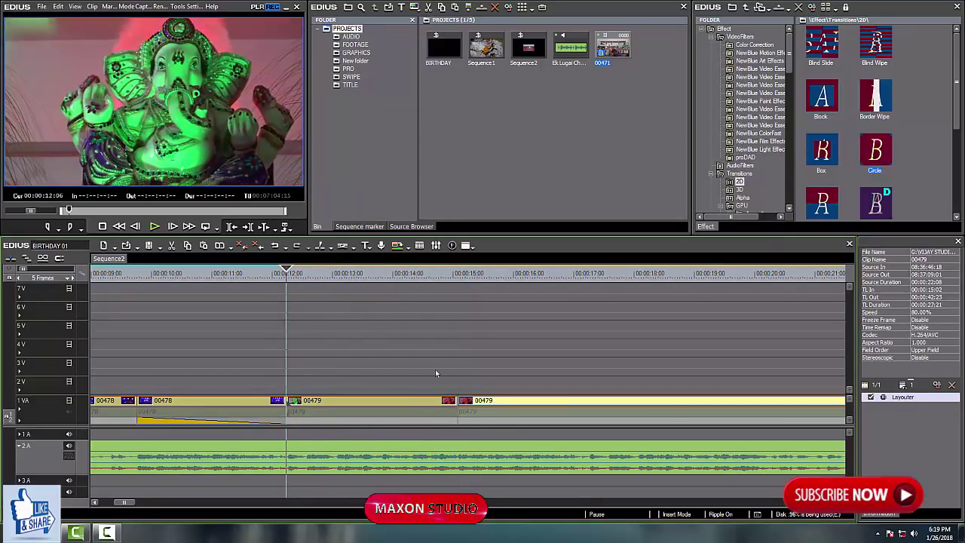
{"action": "key", "text": "space"}
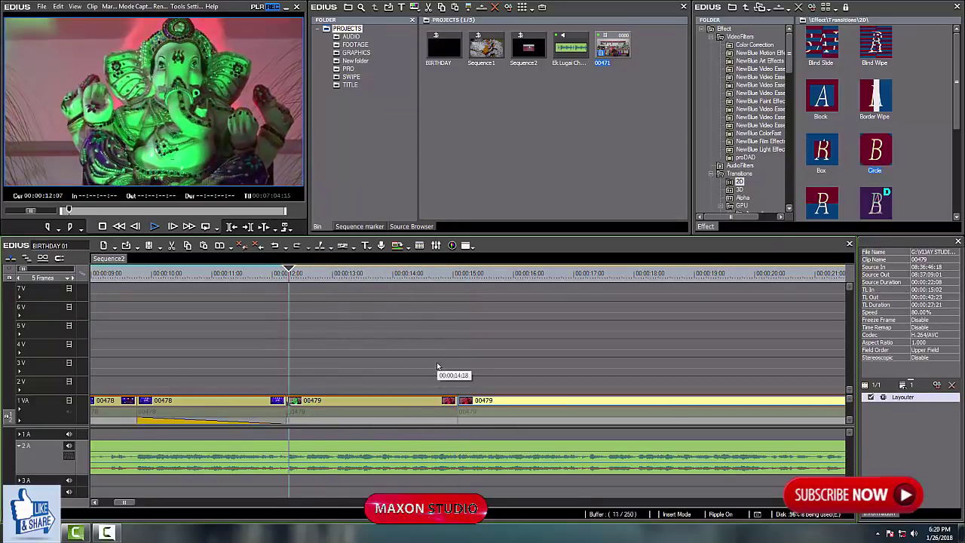
{"action": "left_click", "coordinate": [231, 332]}
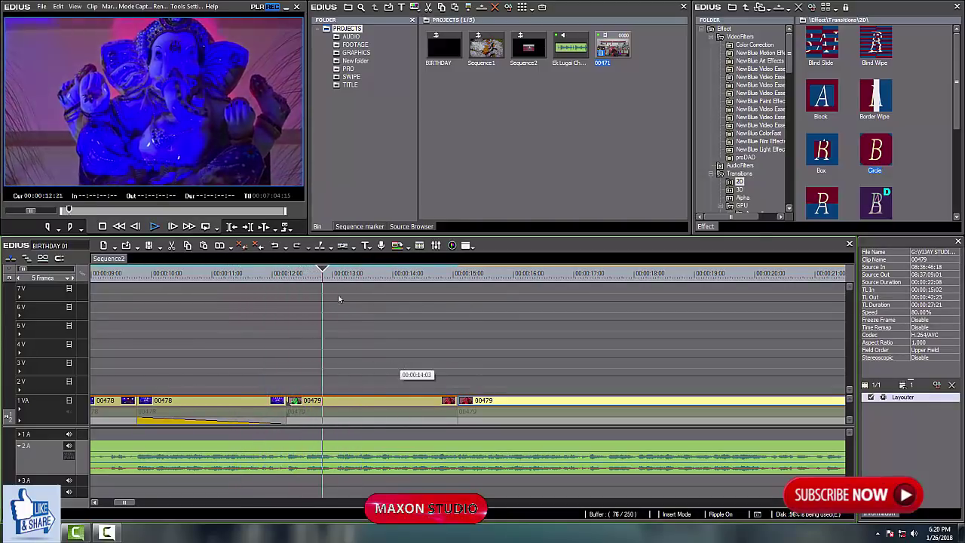
{"action": "left_click", "coordinate": [307, 317]}
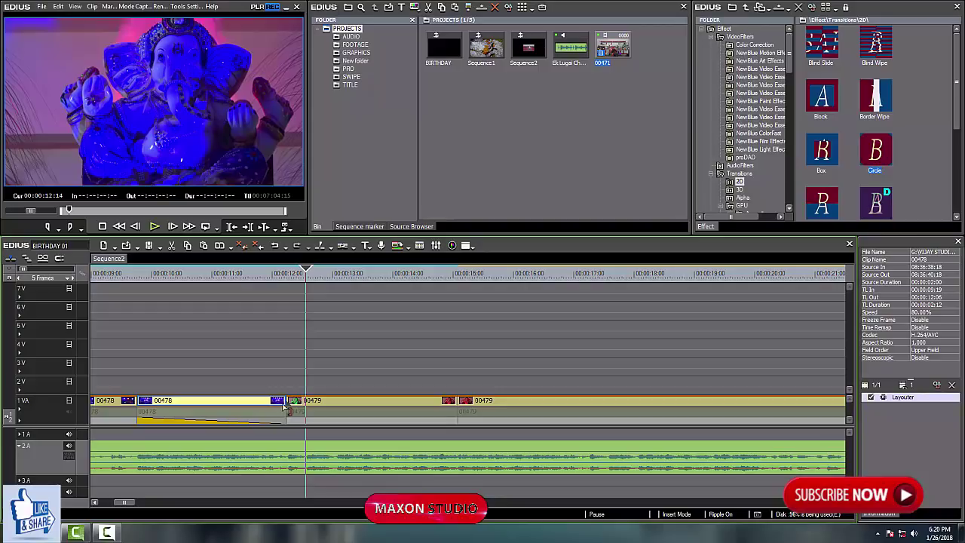
{"action": "left_click_drag", "start_coordinate": [285, 410], "coordinate": [305, 411]}
- Play back across the cut between 00478 and 00479 to find the beat, and split the 00479 clip at 00:00:13:01
{"action": "left_click_drag", "start_coordinate": [292, 278], "coordinate": [255, 320]}
{"action": "key", "text": "space"}
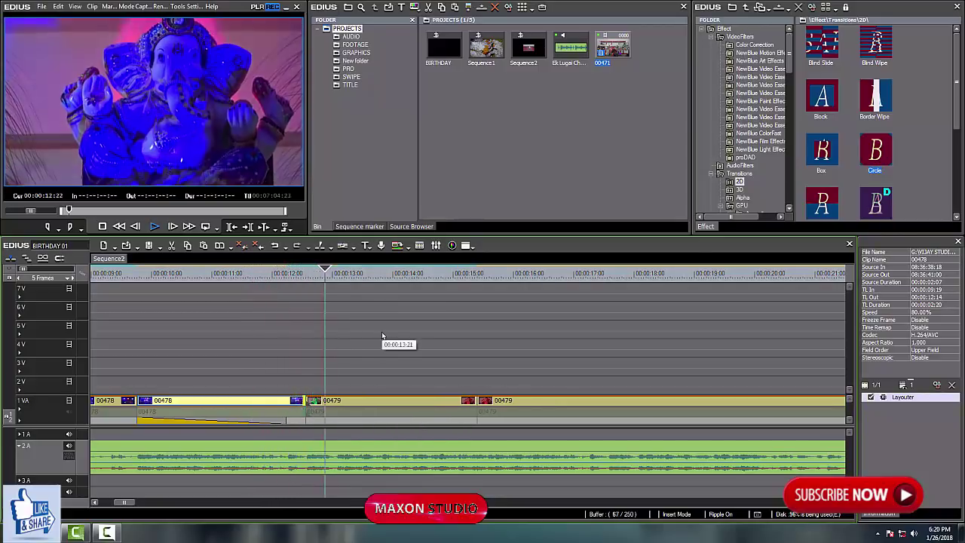
{"action": "left_click", "coordinate": [334, 320]}
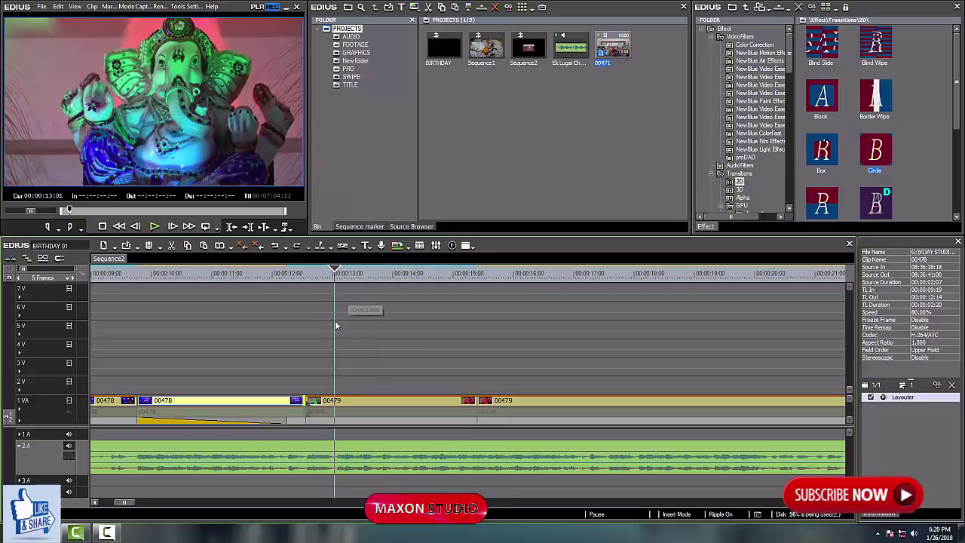
{"action": "left_click", "coordinate": [341, 417]}
{"action": "key", "text": "shift+space"}
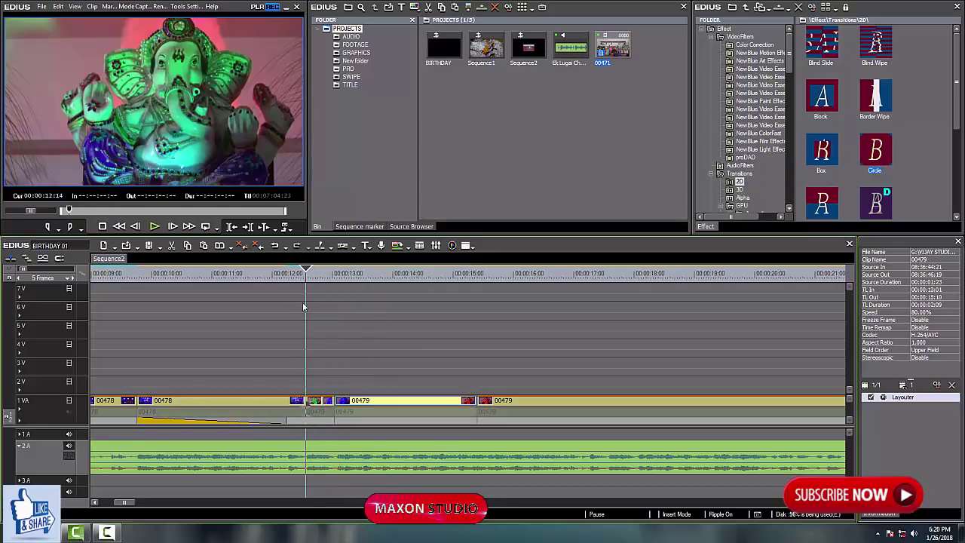
- In the Layouter of the short 00479 clip, enable keyframing for all parameters and add uncropped keyframes near its end, at frame 12
{"action": "left_click", "coordinate": [322, 403]}
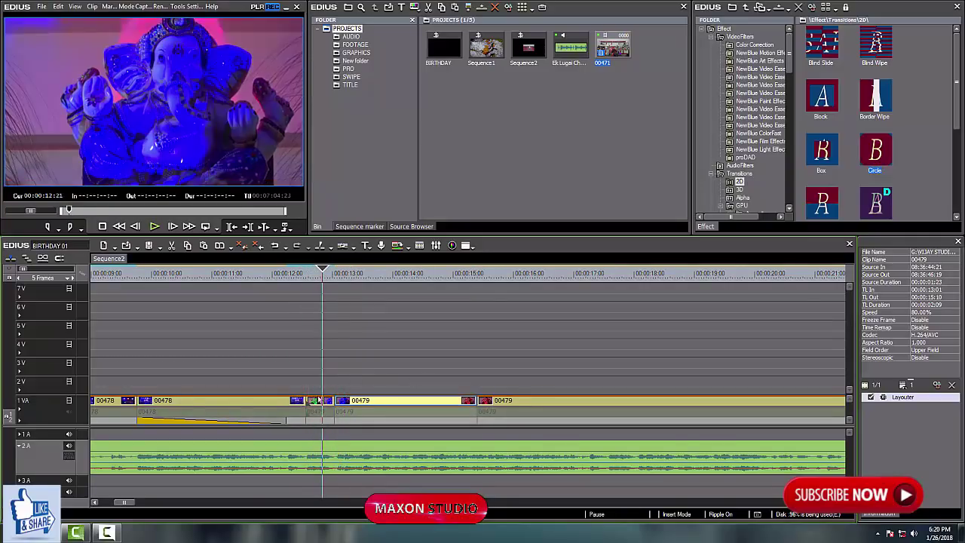
{"action": "double_click", "coordinate": [903, 397]}
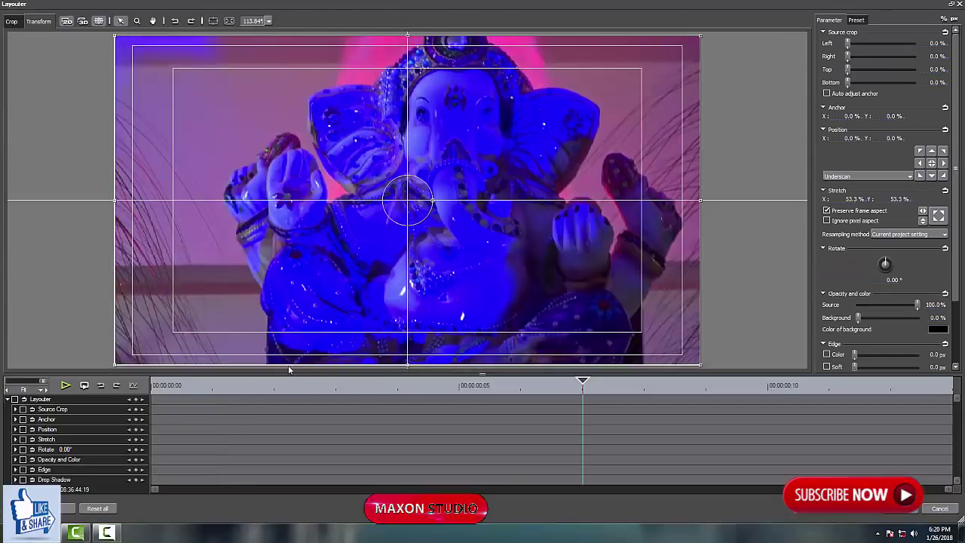
{"action": "left_click_drag", "start_coordinate": [273, 384], "coordinate": [98, 403]}
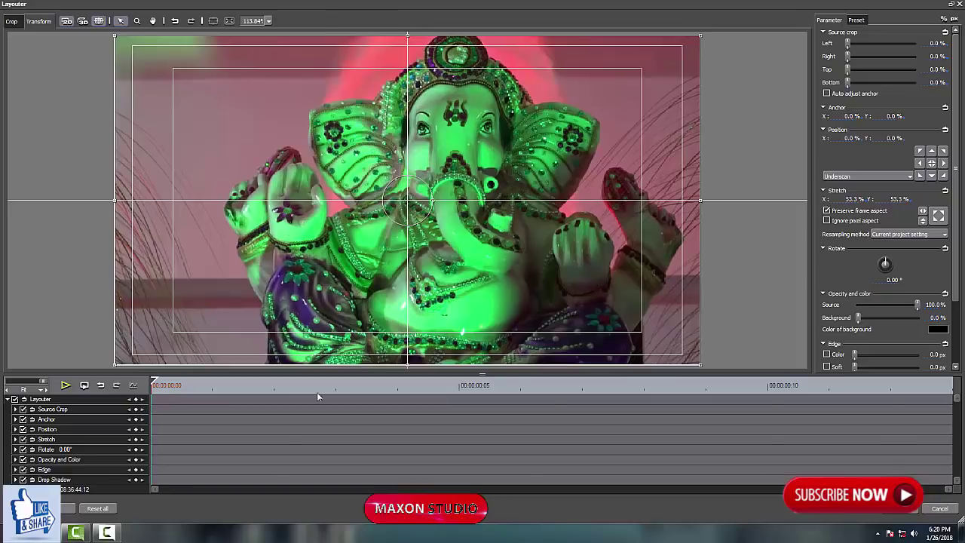
{"action": "left_click_drag", "start_coordinate": [317, 394], "coordinate": [867, 472]}
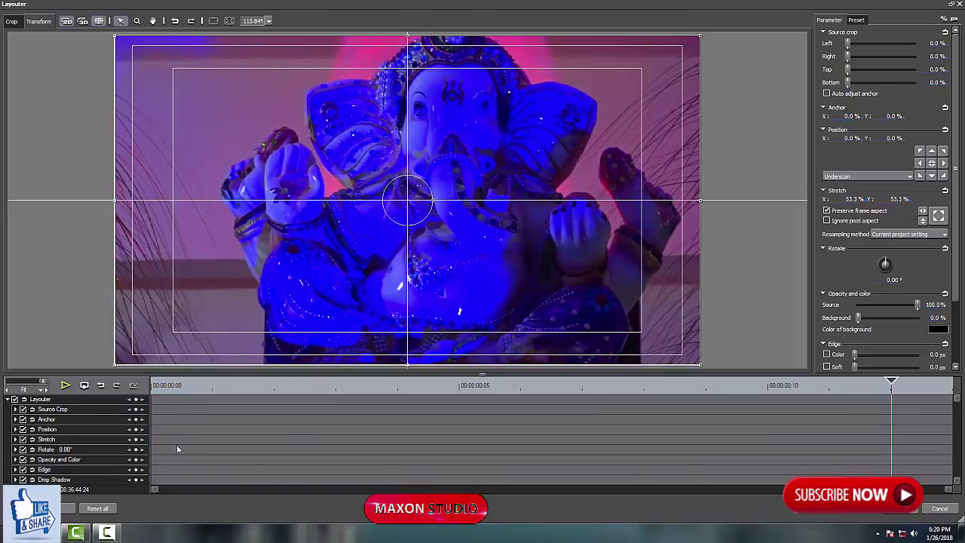
- Set the left and right source crop to 40% at the short 00479 clip's first frame, and apply the layout
{"action": "left_click_drag", "start_coordinate": [228, 393], "coordinate": [90, 396]}
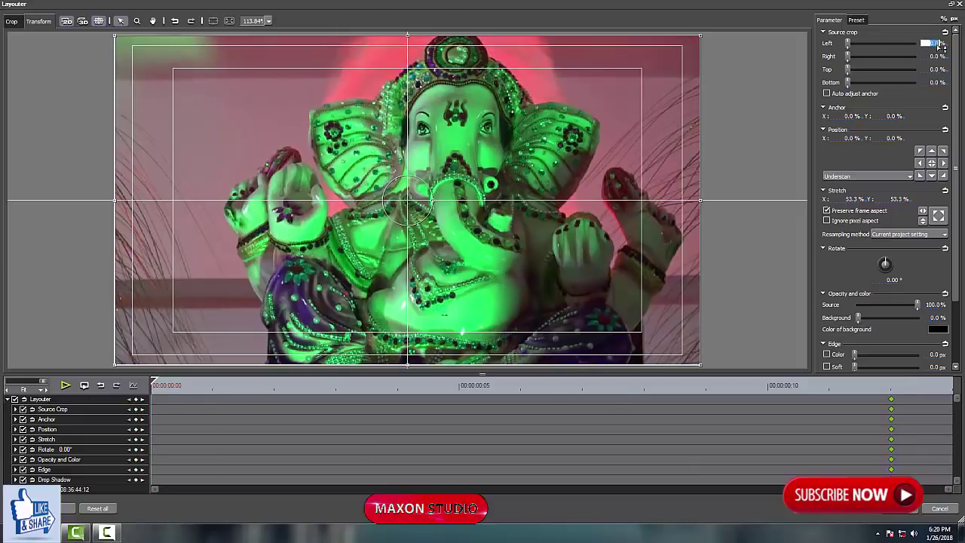
{"action": "type", "text": "40"}
{"action": "key", "text": "Return"}
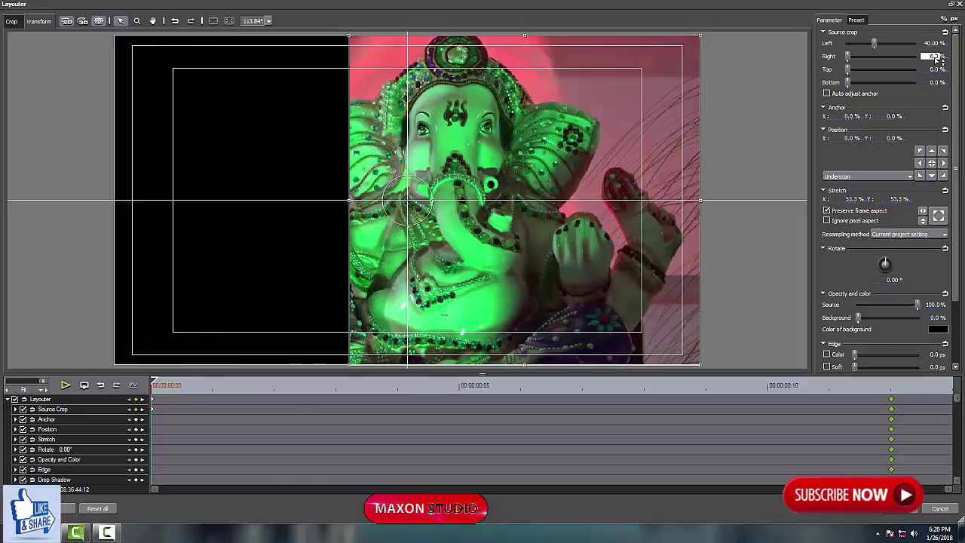
{"action": "type", "text": "40"}
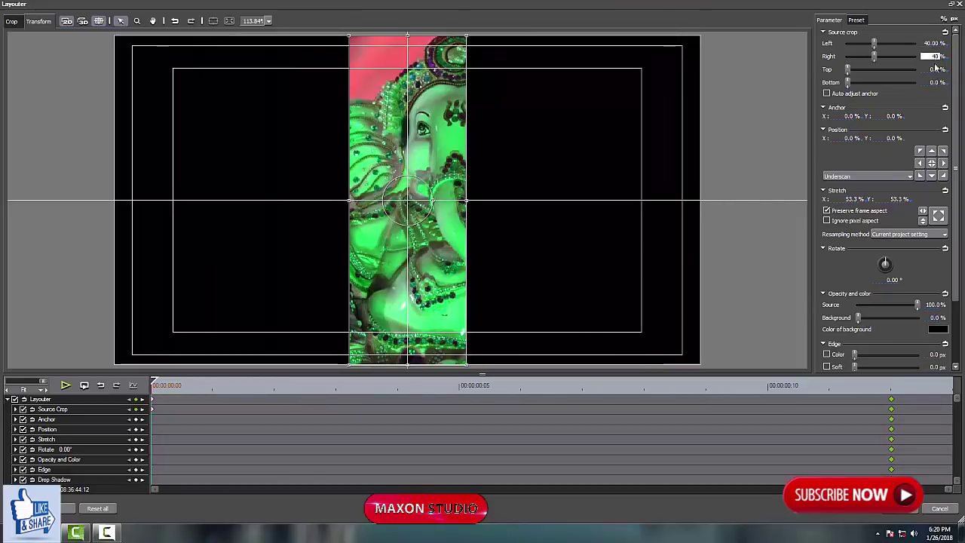
{"action": "left_click", "coordinate": [901, 509]}
- Play back the crop-opening animation on the short 00479 clip from just before it
{"action": "left_click", "coordinate": [287, 274]}
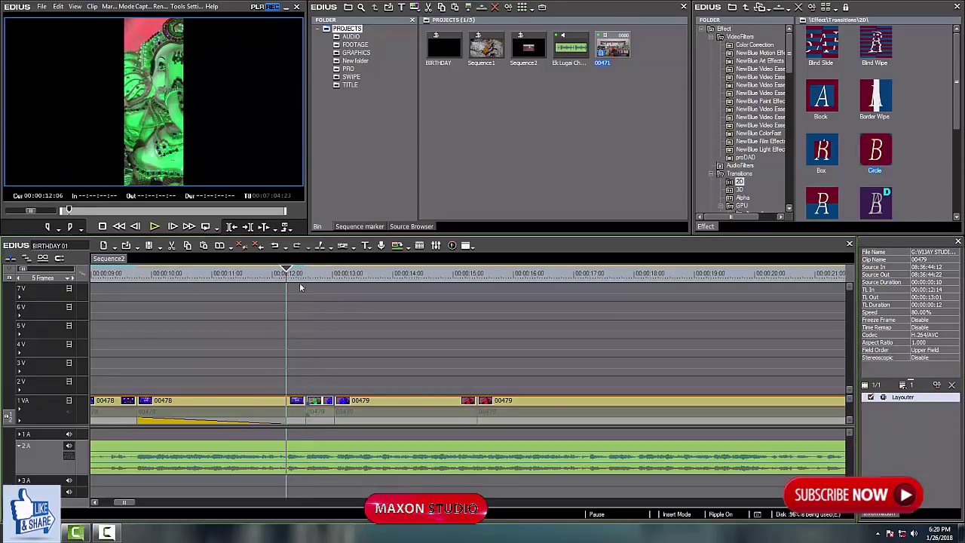
{"action": "key", "text": "space"}
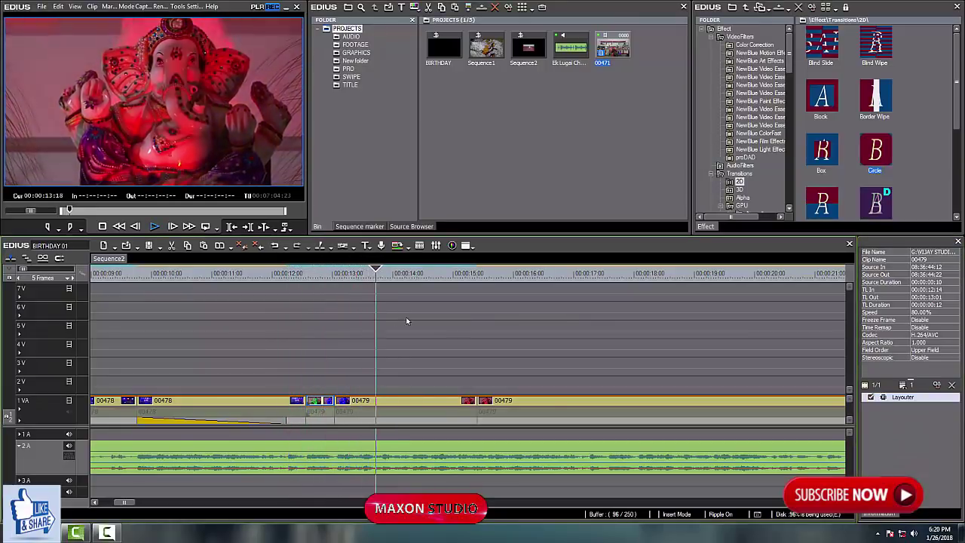
{"action": "left_click", "coordinate": [295, 278]}
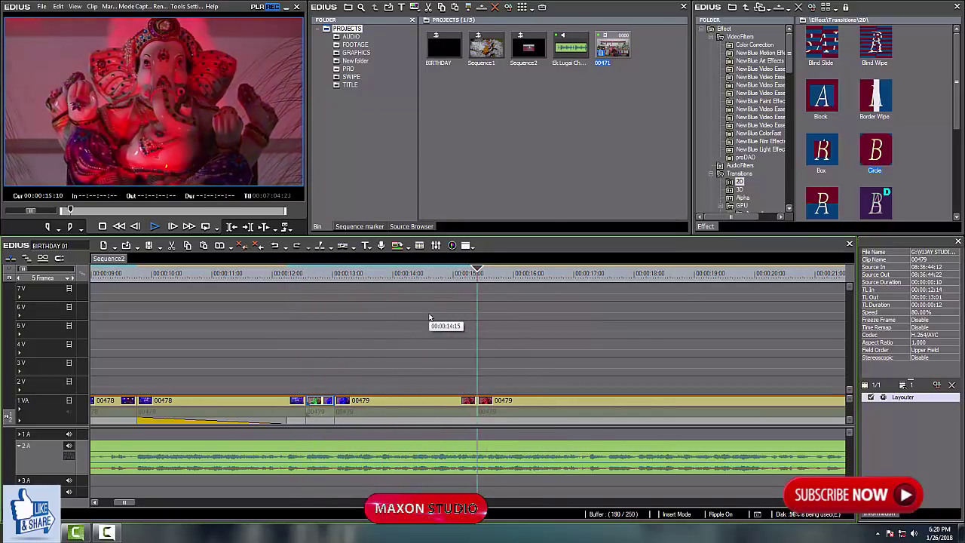
- Play back from about 00:00:14 to find the beat, and ripple-trim the end of the second 00479 piece to 00:00:15:01
{"action": "left_click", "coordinate": [405, 275]}
{"action": "key", "text": "space"}
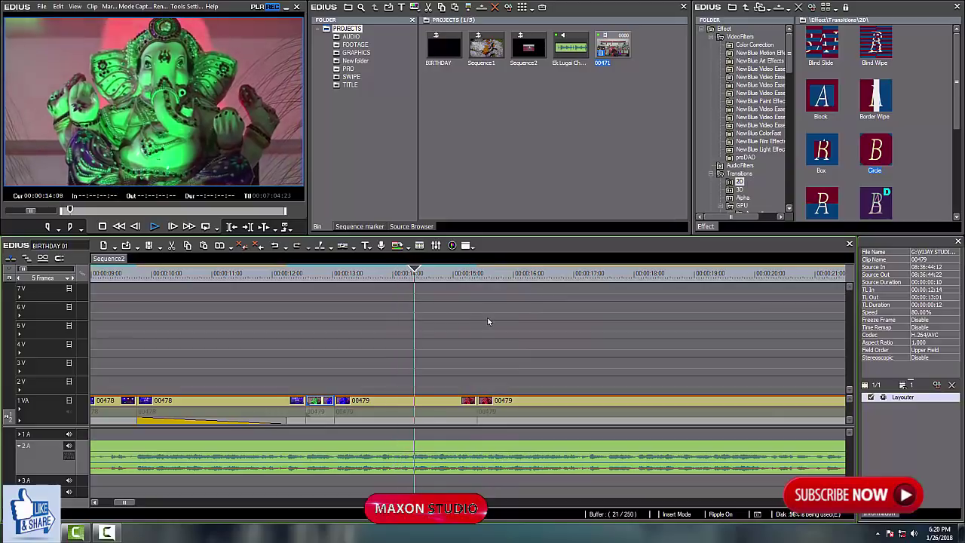
{"action": "left_click", "coordinate": [457, 300]}
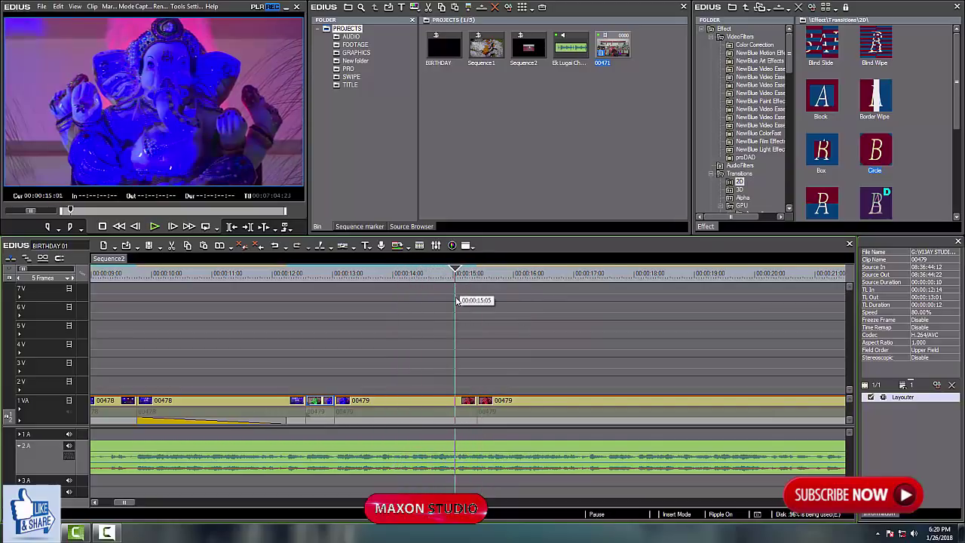
{"action": "left_click", "coordinate": [460, 399]}
{"action": "key", "text": "m"}
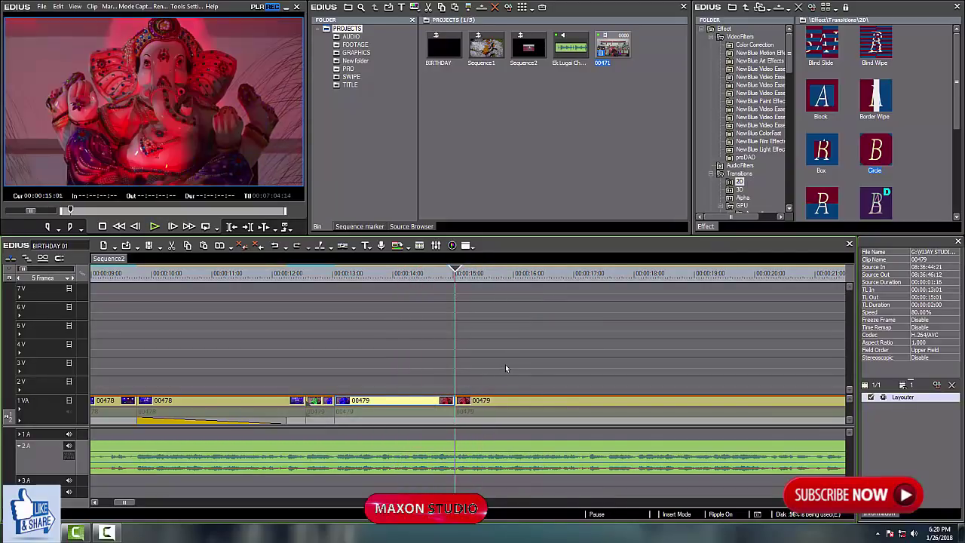
{"action": "left_click_drag", "start_coordinate": [565, 366], "coordinate": [459, 366]}
{"action": "left_click_drag", "start_coordinate": [356, 365], "coordinate": [491, 362]}
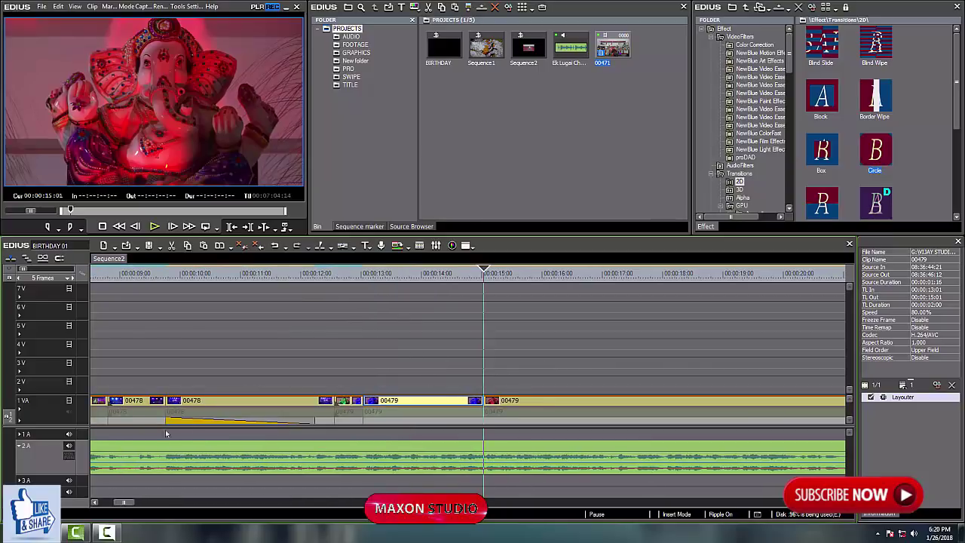
- Play back the edited sequence from about 00:00:09:17, and again from about 00:00:14 across the cut at 00:00:15:01
{"action": "left_click", "coordinate": [162, 276]}
{"action": "key", "text": "space"}
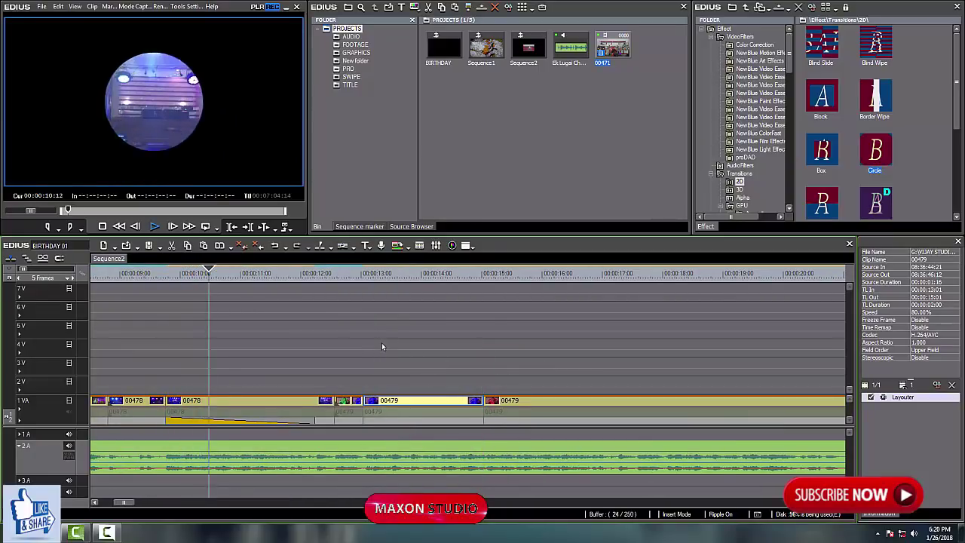
{"action": "left_click", "coordinate": [420, 277]}
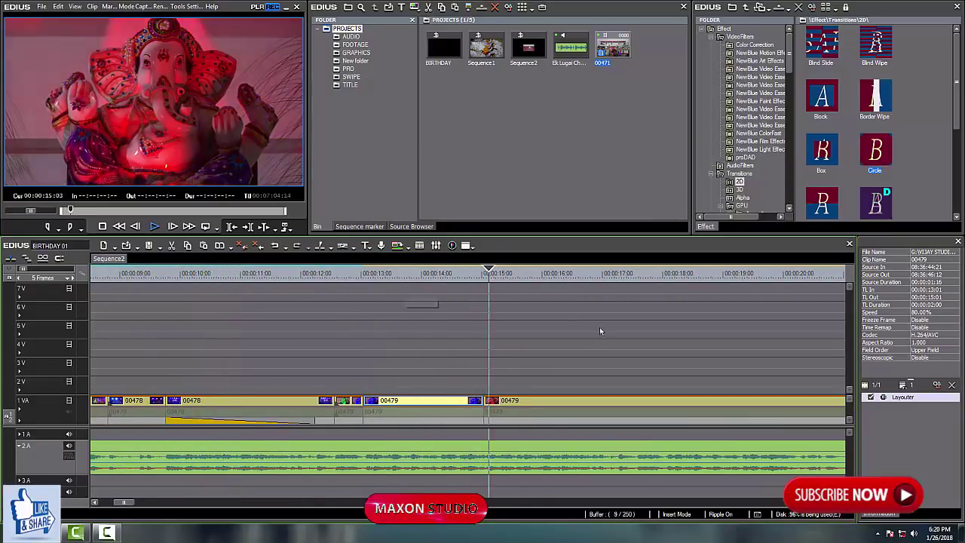
{"action": "key", "text": "space"}
- Find the footage at 00:00:37:15 in the long third 00479 piece and ripple-trim the piece's start to that frame
{"action": "left_click_drag", "start_coordinate": [619, 353], "coordinate": [430, 361]}
{"action": "scroll", "coordinate": [430, 360], "scroll_direction": "down", "scroll_amount": 2}
{"action": "left_click_drag", "start_coordinate": [407, 277], "coordinate": [564, 353]}
{"action": "scroll", "coordinate": [706, 346], "scroll_direction": "down", "scroll_amount": 1}
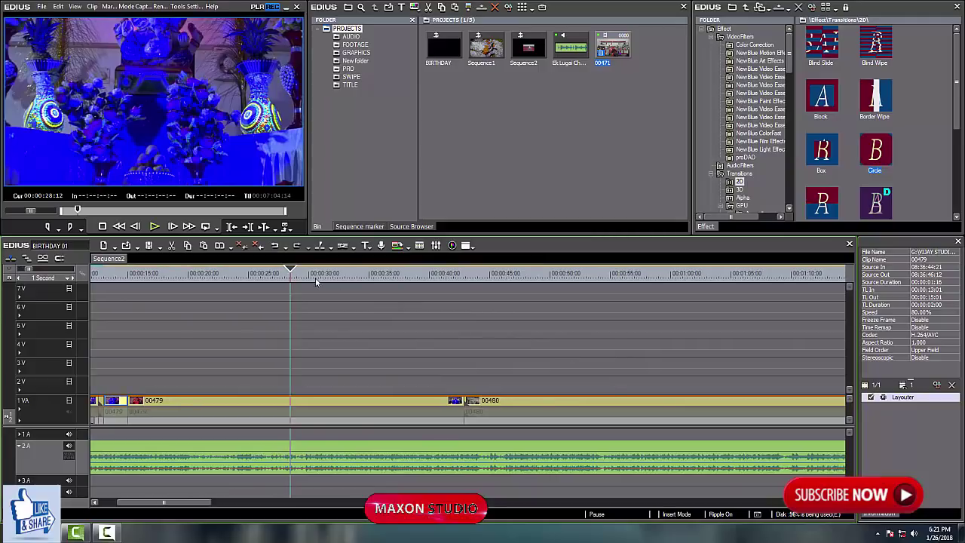
{"action": "left_click_drag", "start_coordinate": [317, 277], "coordinate": [401, 305]}
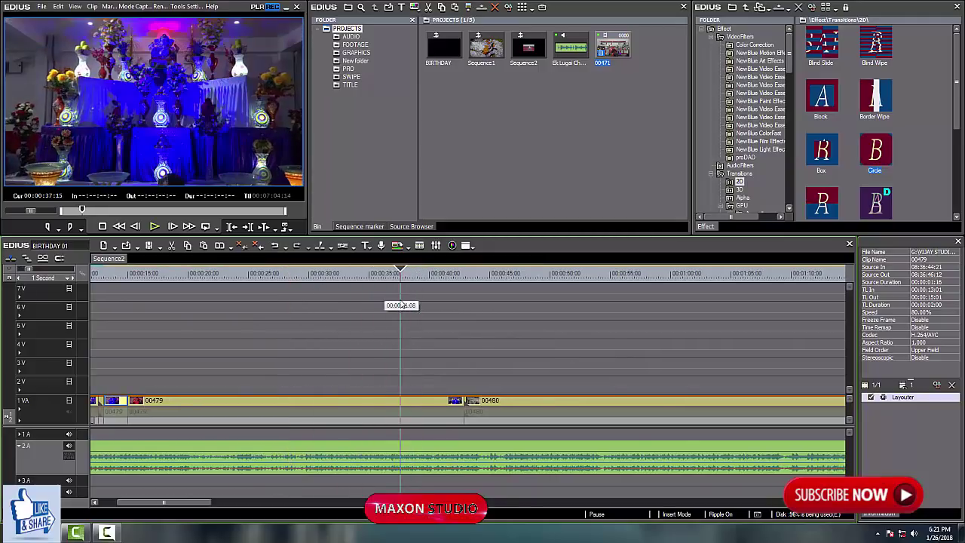
{"action": "left_click", "coordinate": [401, 410]}
{"action": "key", "text": "n"}
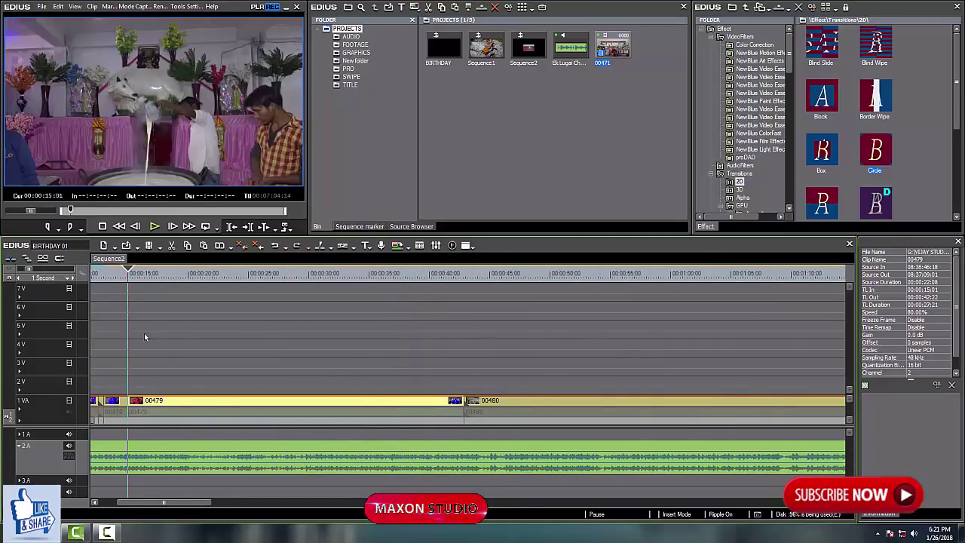
- Play back the trimmed third 00479 piece from its start at 00:00:15:01 to judge its pace against the music
{"action": "scroll", "coordinate": [166, 336], "scroll_direction": "up", "scroll_amount": 1}
{"action": "left_click_drag", "start_coordinate": [166, 336], "coordinate": [328, 343]}
{"action": "key", "text": "space"}
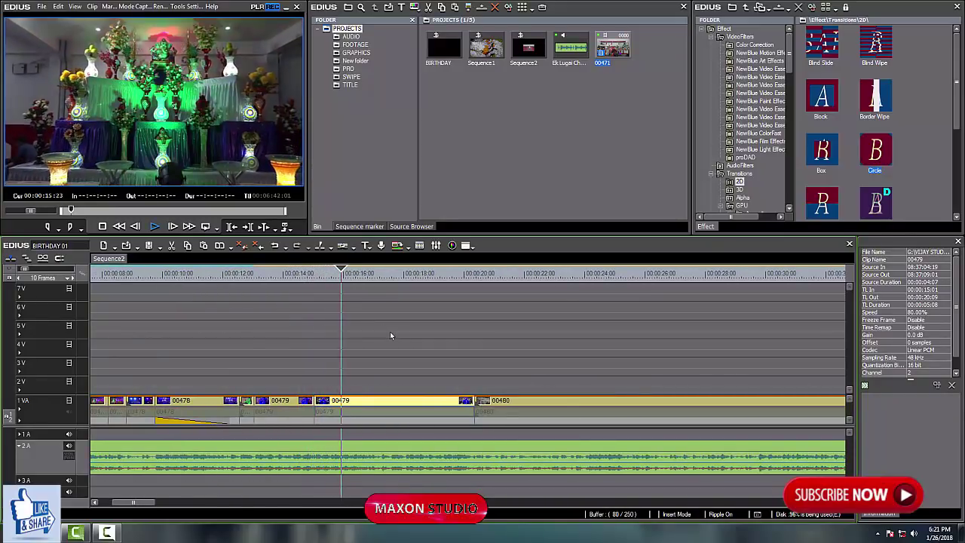
{"action": "key", "text": "space"}
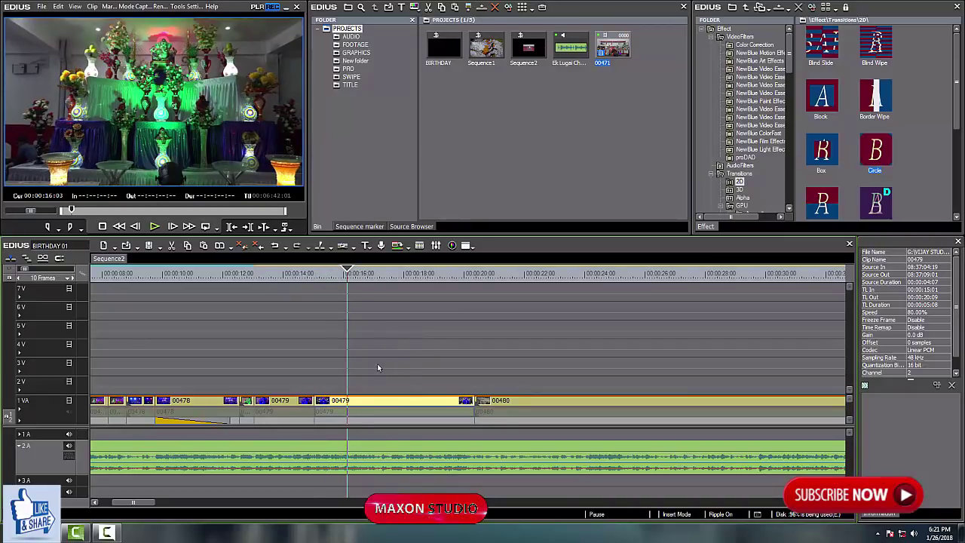
{"action": "key", "text": "space"}
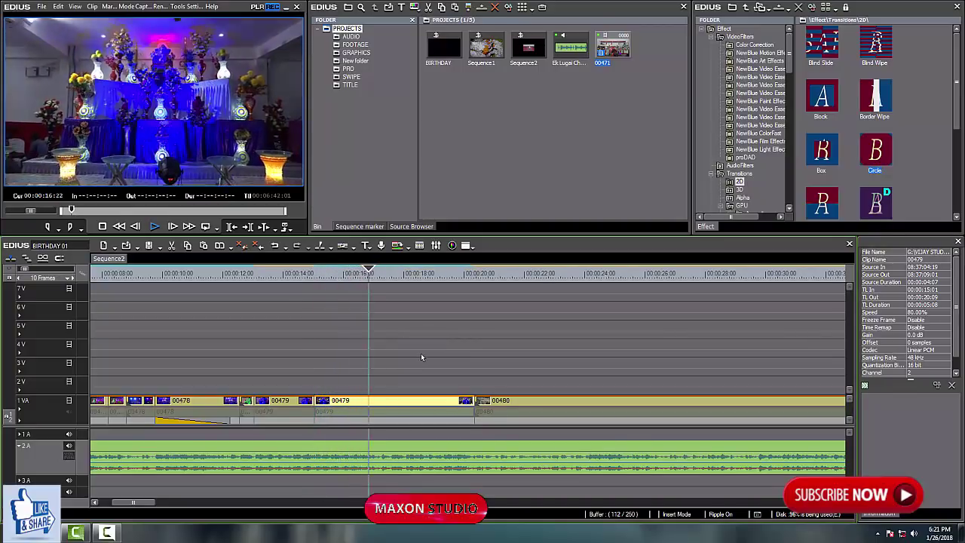
{"action": "key", "text": "space"}
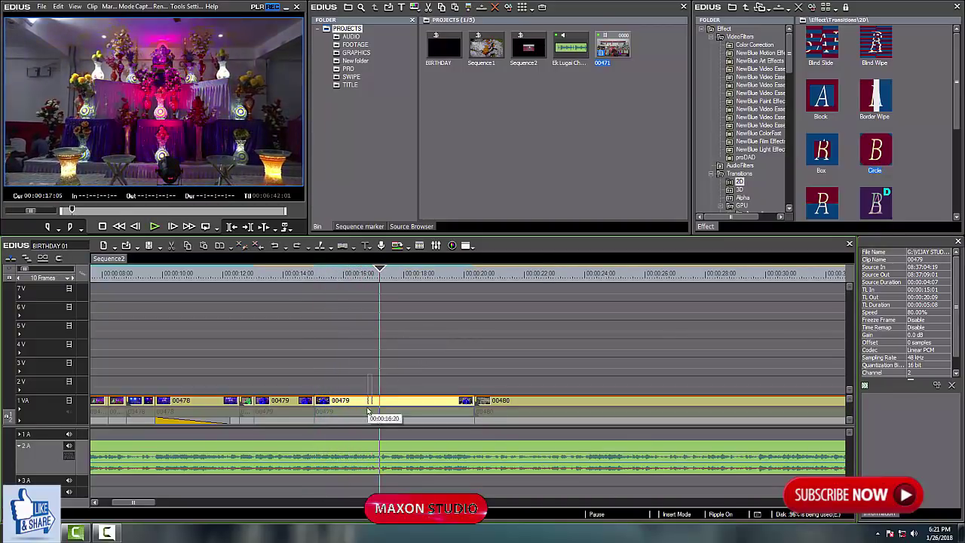
- Speed up the third 00479 piece to 152% and delete the gap between it and 00480
{"action": "key", "text": "alt+e"}
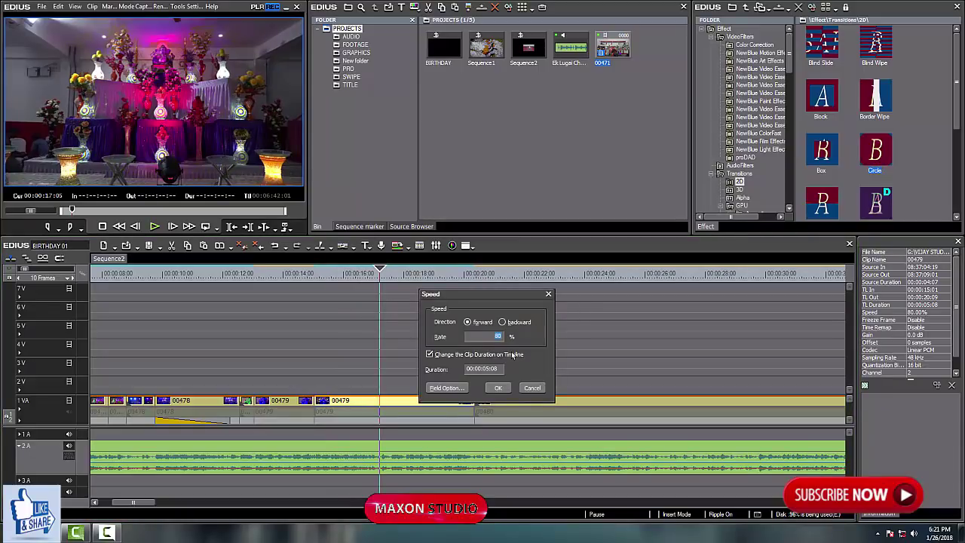
{"action": "key", "text": "Return"}
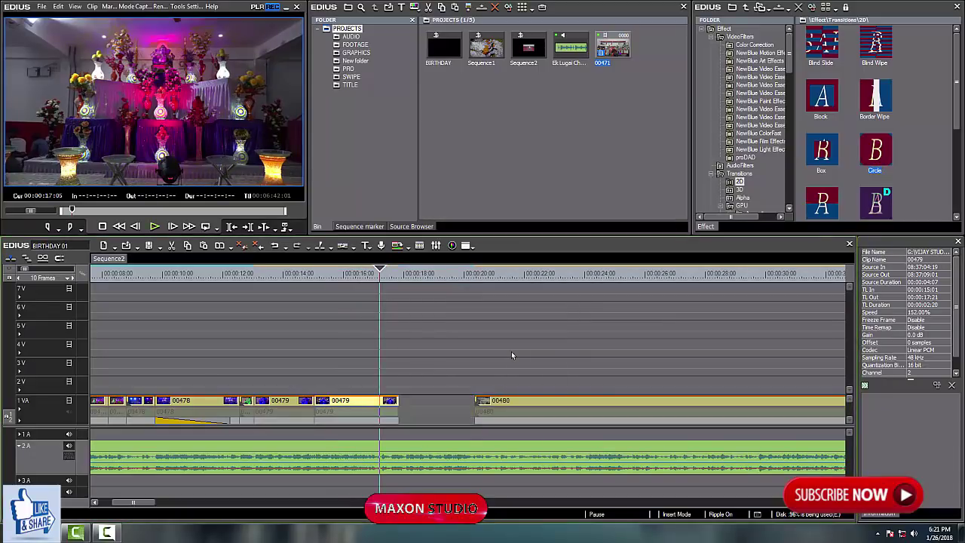
{"action": "right_click", "coordinate": [420, 416]}
{"action": "left_click", "coordinate": [450, 357]}
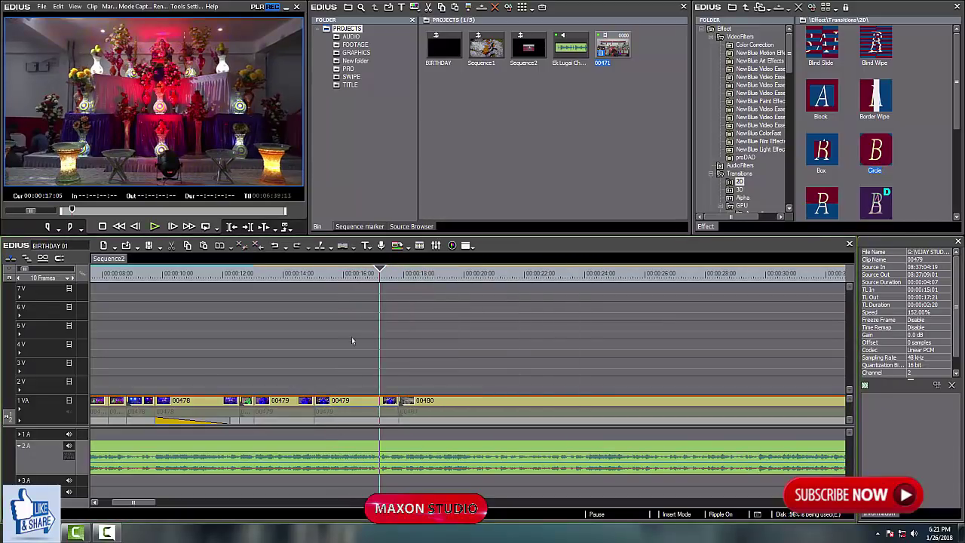
- Play back the sped-up 00479 piece from its start and ripple-trim its end to the beat at 00:00:17:13
{"action": "key", "text": "Page_Up"}
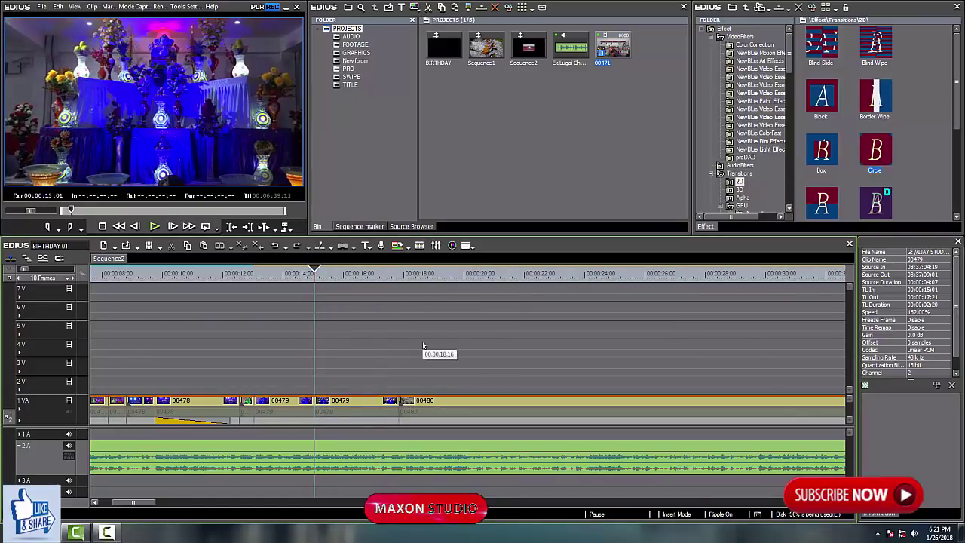
{"action": "key", "text": "space"}
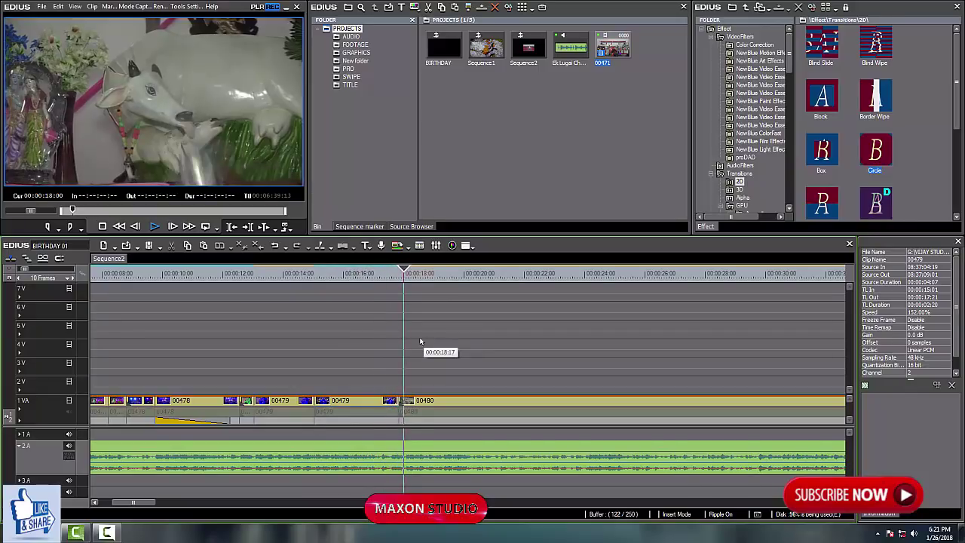
{"action": "left_click", "coordinate": [390, 275]}
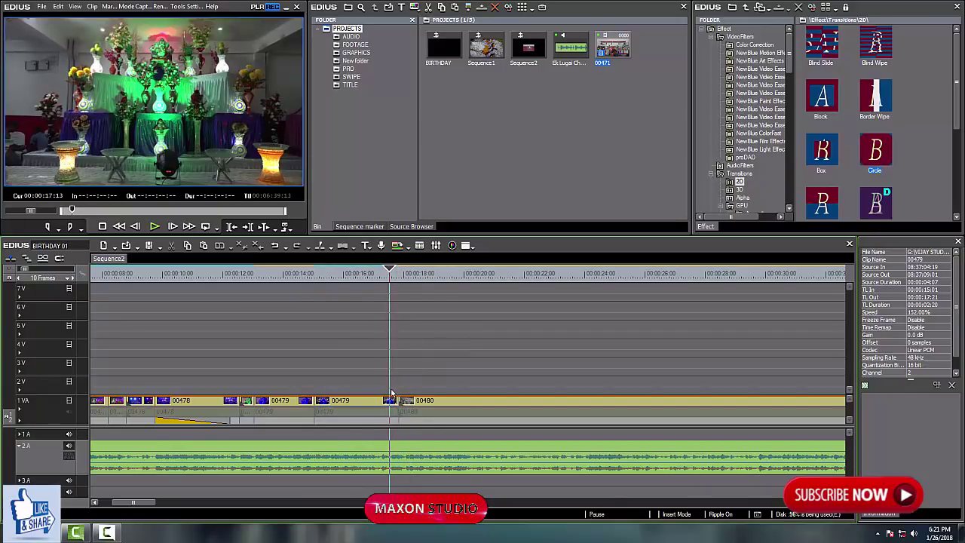
{"action": "left_click", "coordinate": [390, 404]}
{"action": "key", "text": "m"}
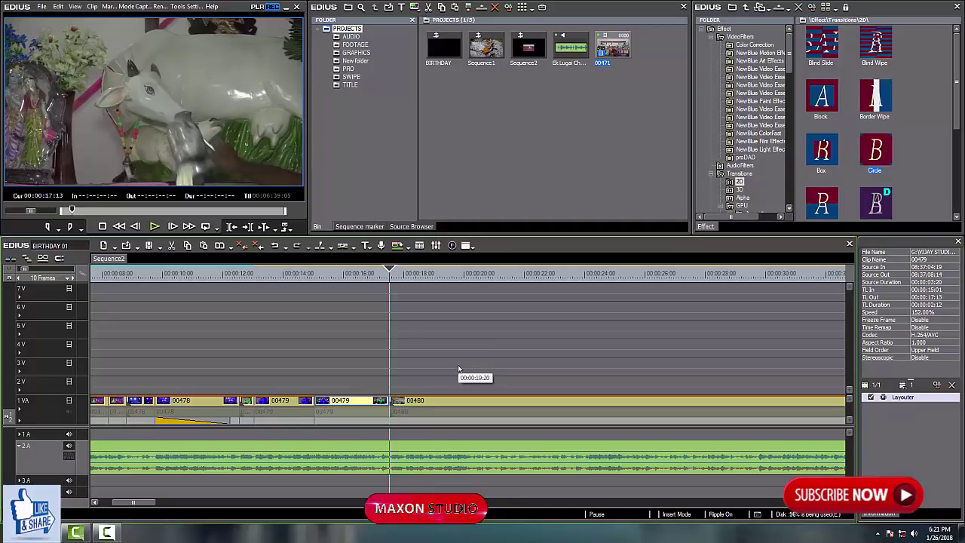
- Play back repeatedly around the cut from 00479 to 00480 at 00:00:17:13 to check it against the beat
{"action": "key", "text": "space"}
{"action": "key", "text": "space"}
{"action": "left_click", "coordinate": [389, 274]}
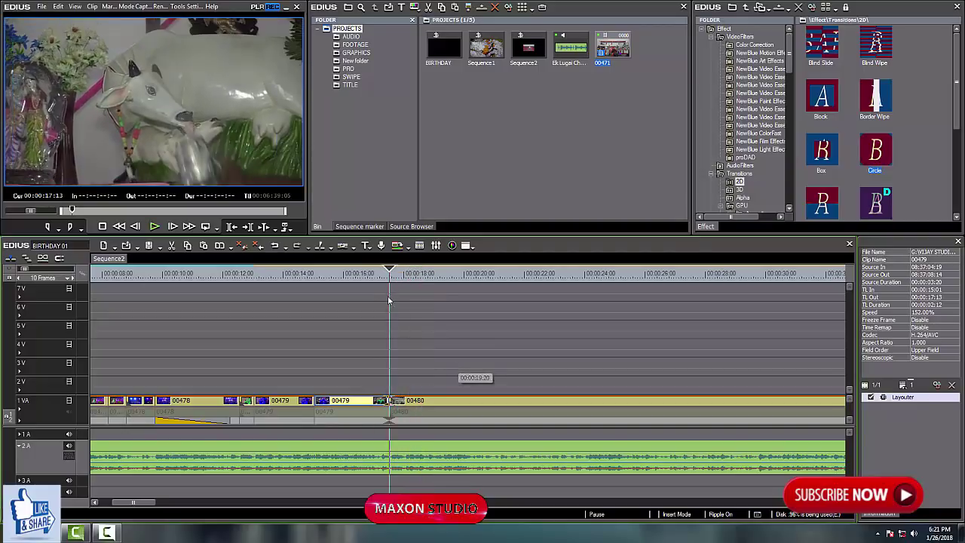
{"action": "key", "text": "space"}
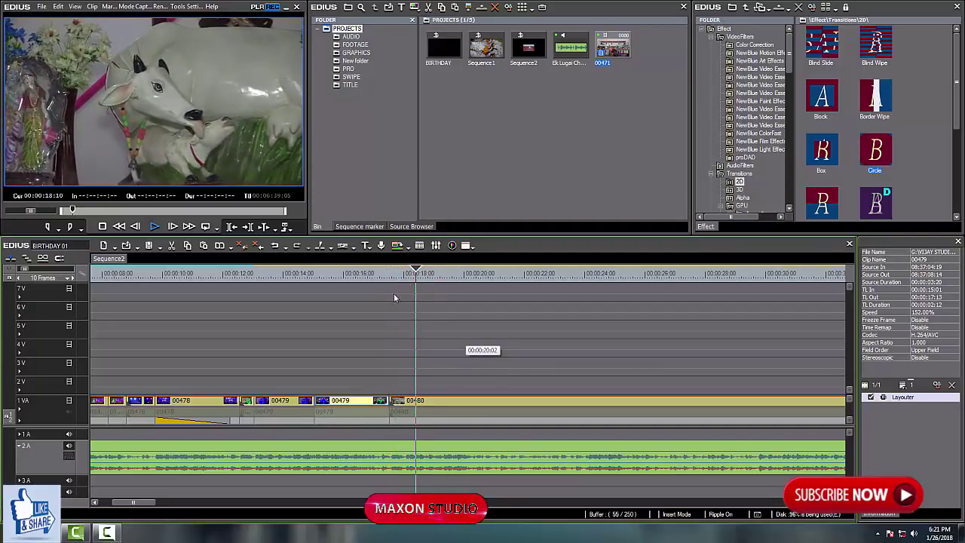
{"action": "left_click", "coordinate": [393, 297]}
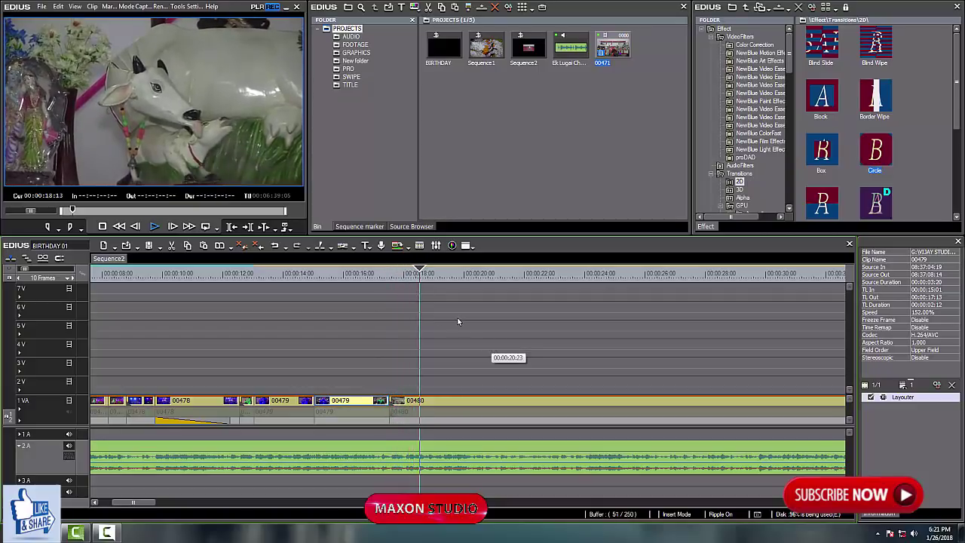
{"action": "key", "text": "space"}
{"action": "scroll", "coordinate": [452, 322], "scroll_direction": "up", "scroll_amount": 2}
{"action": "left_click", "coordinate": [248, 303]}
{"action": "key", "text": "space"}
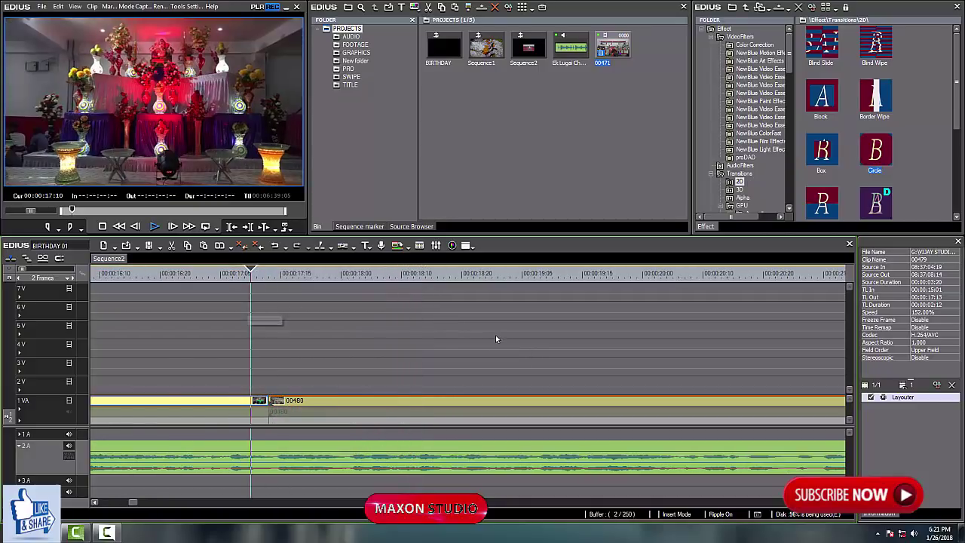
{"action": "key", "text": "space"}
- Play through the 00480 clip to find the next beat and split the clip at 00:00:20:07
{"action": "left_click_drag", "start_coordinate": [400, 327], "coordinate": [352, 367]}
{"action": "scroll", "coordinate": [464, 374], "scroll_direction": "down", "scroll_amount": 2}
{"action": "key", "text": "space"}
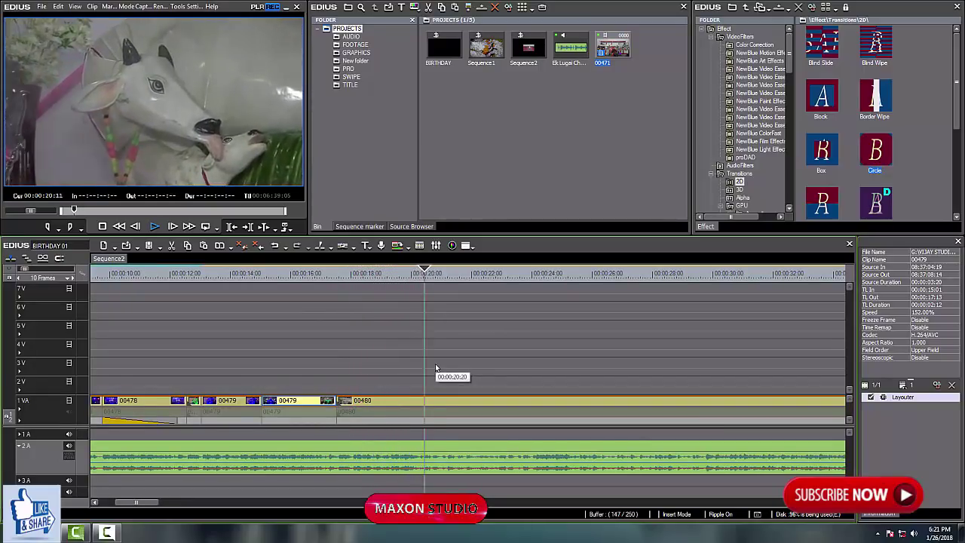
{"action": "key", "text": "space"}
{"action": "left_click_drag", "start_coordinate": [425, 305], "coordinate": [419, 332]}
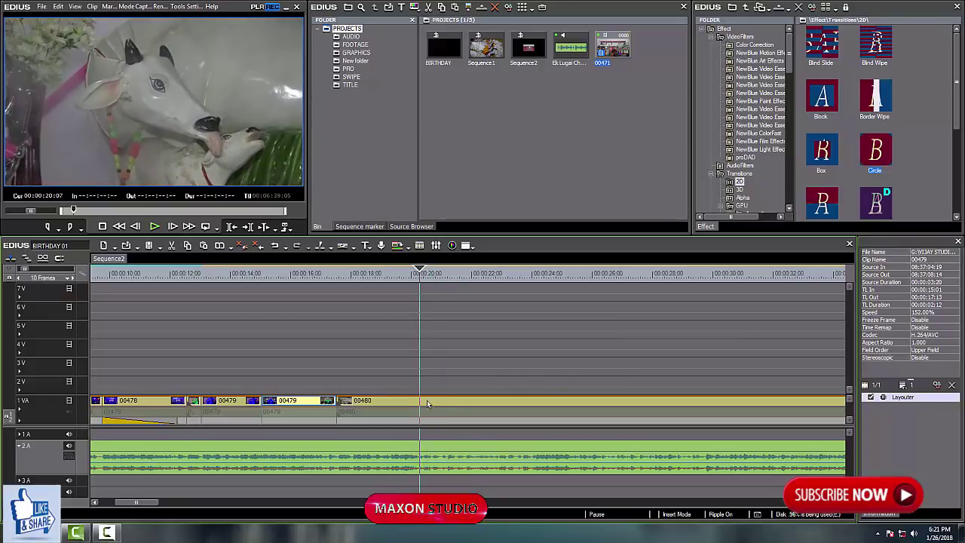
{"action": "left_click", "coordinate": [427, 402]}
{"action": "key", "text": "c"}
- Play the first 00480 piece from 00:00:17:13 and split it at 00:00:18:00
{"action": "left_click_drag", "start_coordinate": [389, 277], "coordinate": [337, 310]}
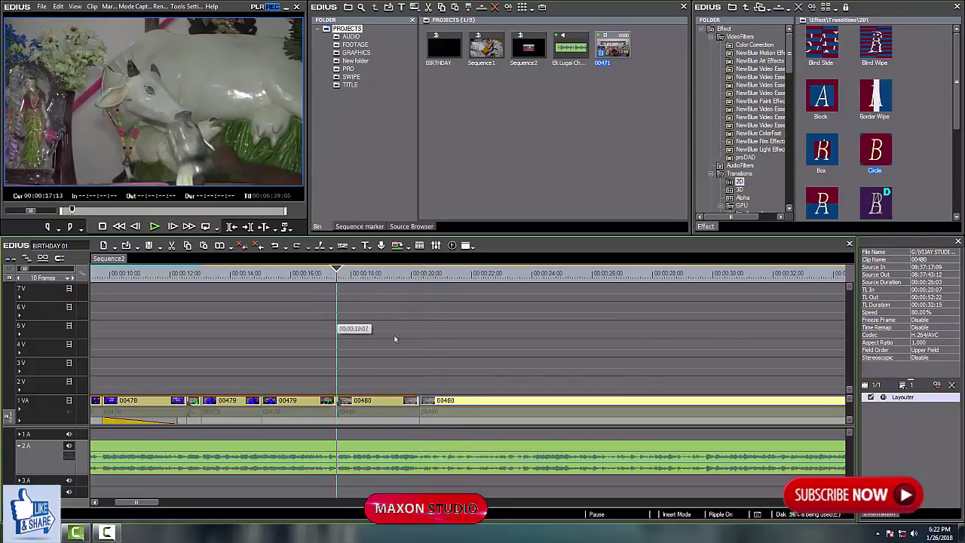
{"action": "key", "text": "space"}
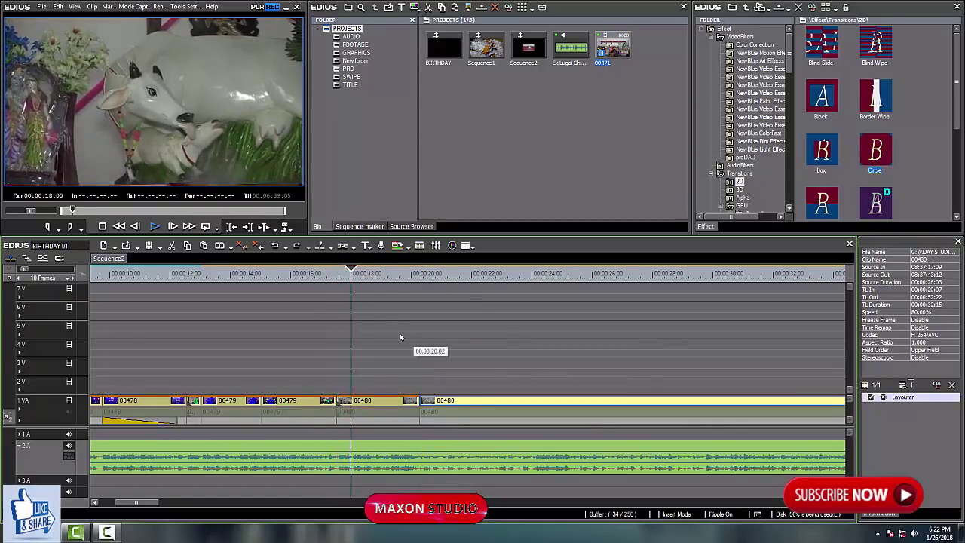
{"action": "left_click_drag", "start_coordinate": [358, 276], "coordinate": [351, 294]}
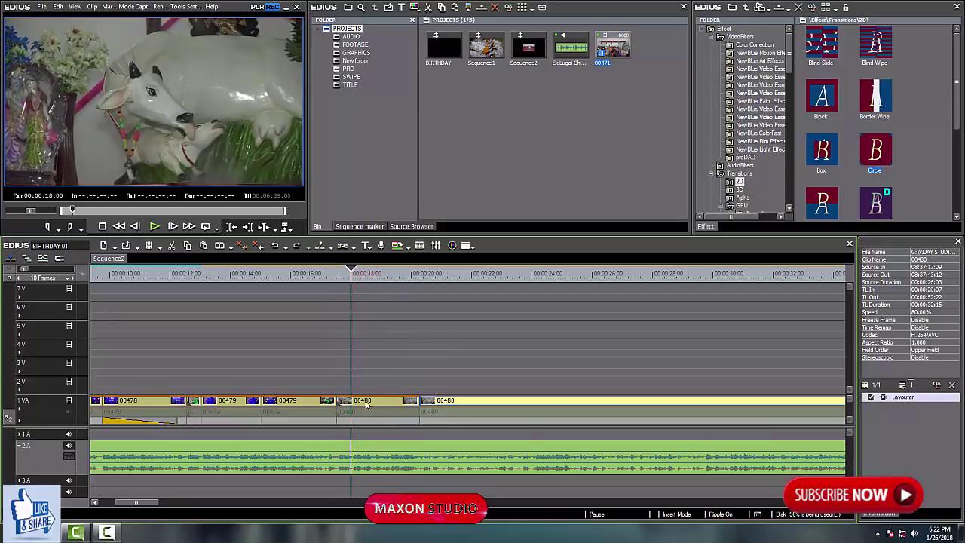
{"action": "left_click", "coordinate": [367, 404]}
{"action": "key", "text": "c"}
- Apply the Mask filter to the short first 00480 piece at 00:00:17:13 and open the filter's settings
{"action": "scroll", "coordinate": [379, 385], "scroll_direction": "up", "scroll_amount": 1}
{"action": "left_click", "coordinate": [336, 404]}
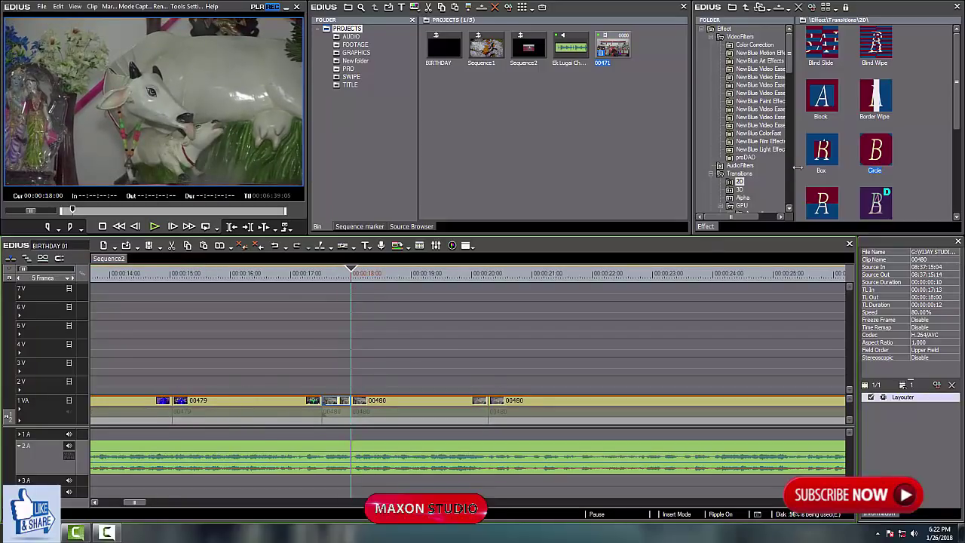
{"action": "left_click", "coordinate": [723, 29]}
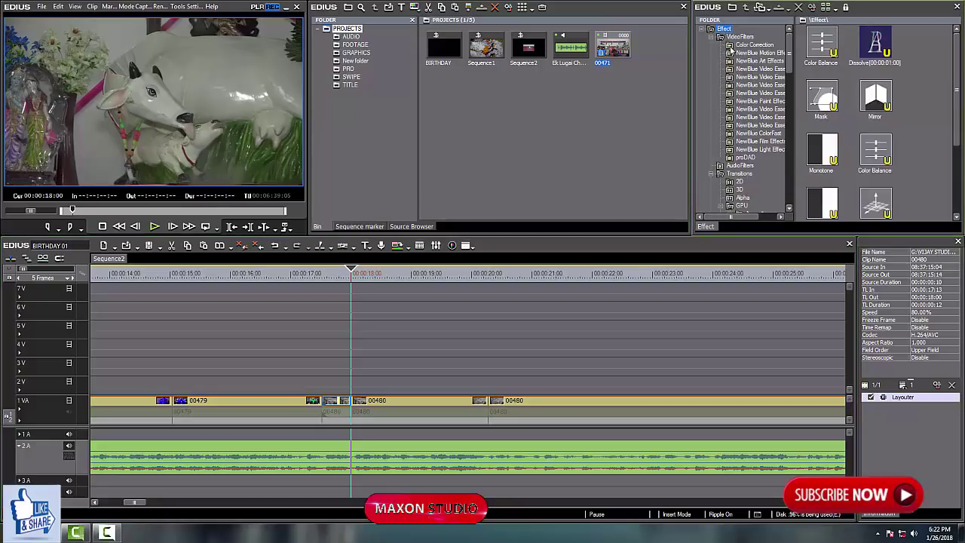
{"action": "left_click_drag", "start_coordinate": [827, 103], "coordinate": [336, 407]}
{"action": "double_click", "coordinate": [894, 407]}
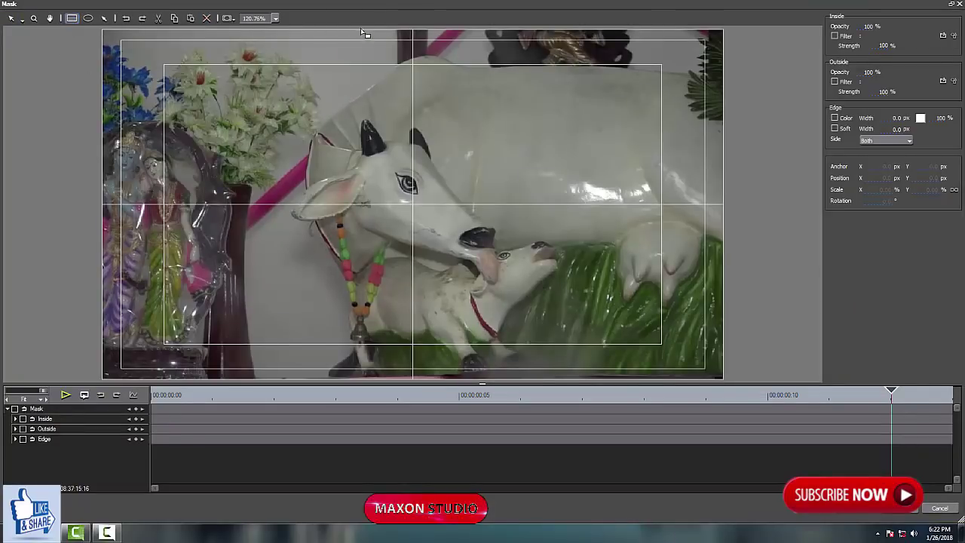
- Draw a tall rectangular mask at the frame's centre with 500% vertical scale and about 64.7° rotation, and set the outside opacity to 0%
{"action": "left_click_drag", "start_coordinate": [356, 24], "coordinate": [454, 395]}
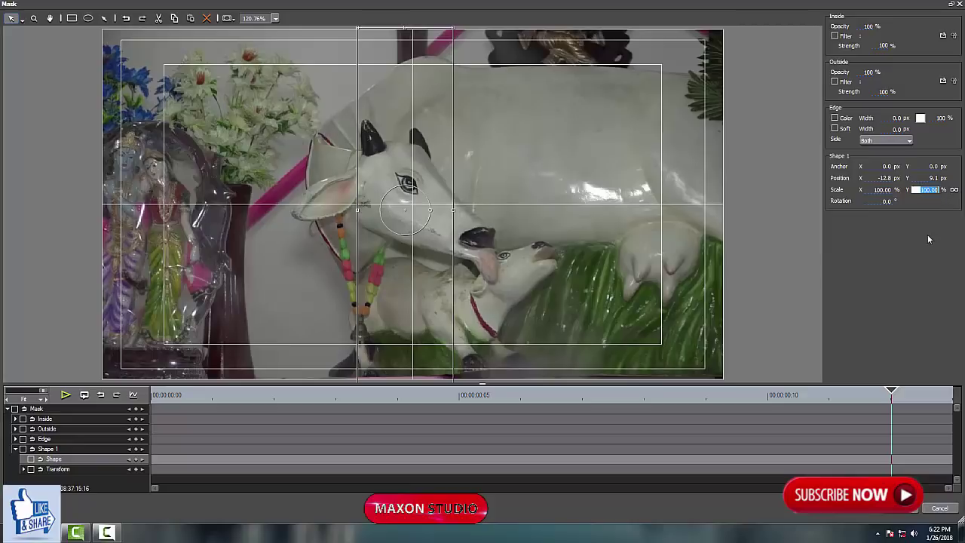
{"action": "type", "text": "500"}
{"action": "left_click_drag", "start_coordinate": [432, 212], "coordinate": [442, 229]}
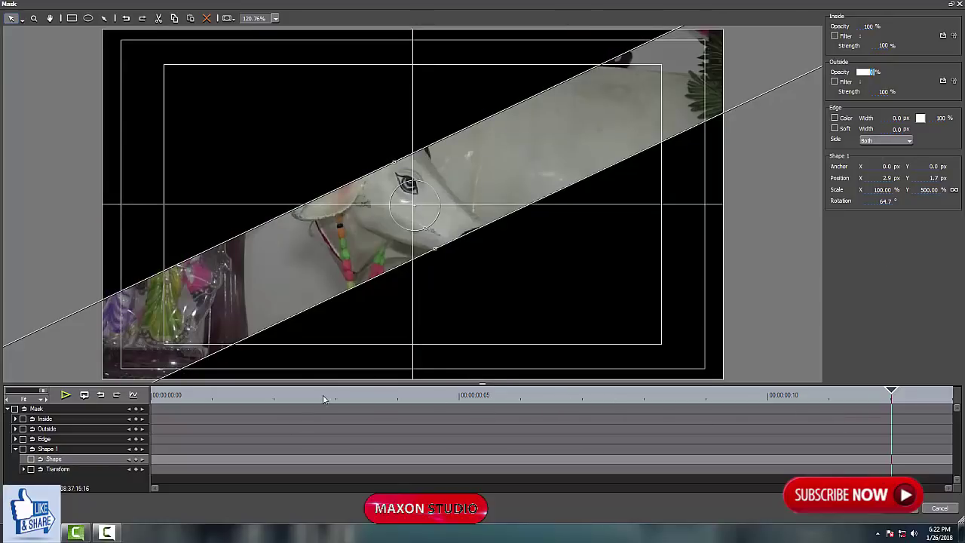
- Keyframe all mask parameters at the first frame, widen the diagonal shape to about 656.66% horizontal scale at frame 11, and apply the mask
{"action": "left_click_drag", "start_coordinate": [423, 398], "coordinate": [153, 407]}
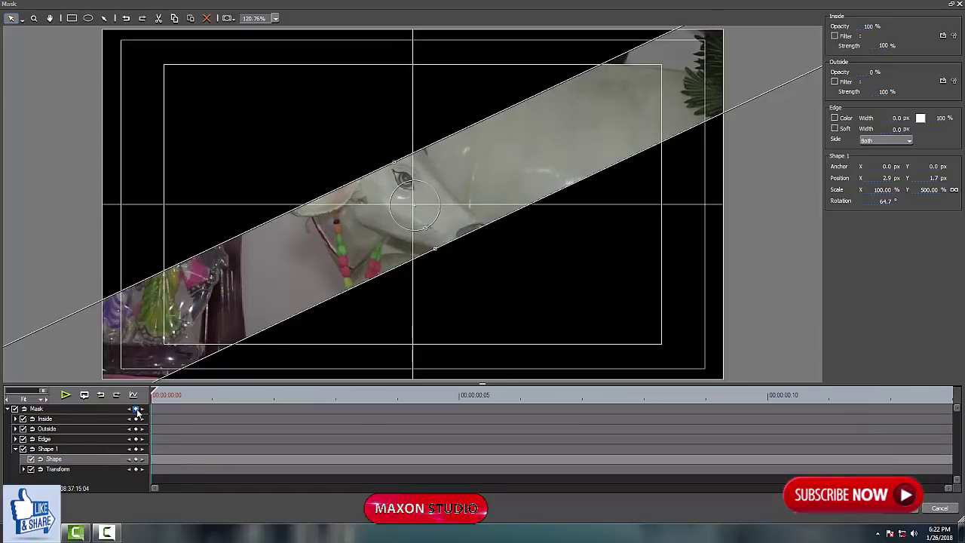
{"action": "left_click_drag", "start_coordinate": [169, 395], "coordinate": [855, 394]}
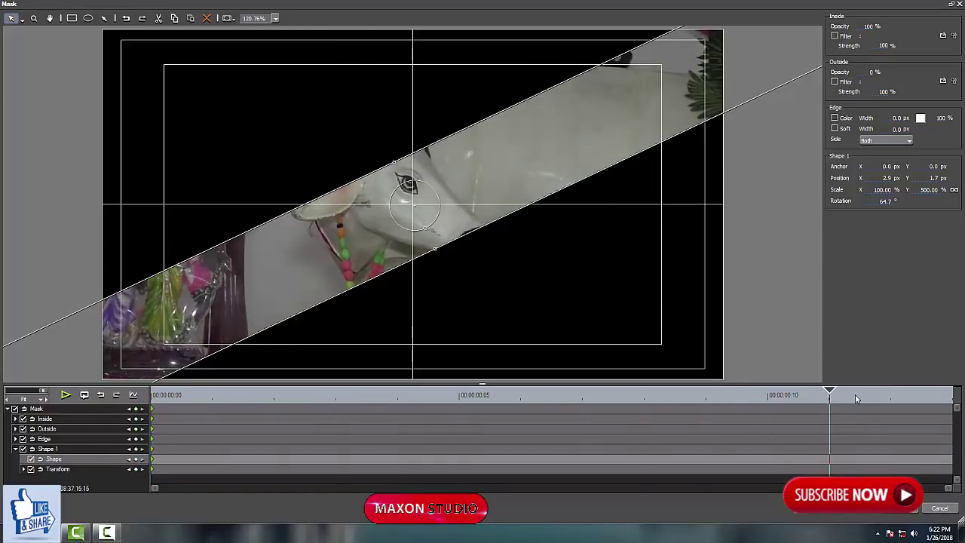
{"action": "left_click", "coordinate": [435, 254]}
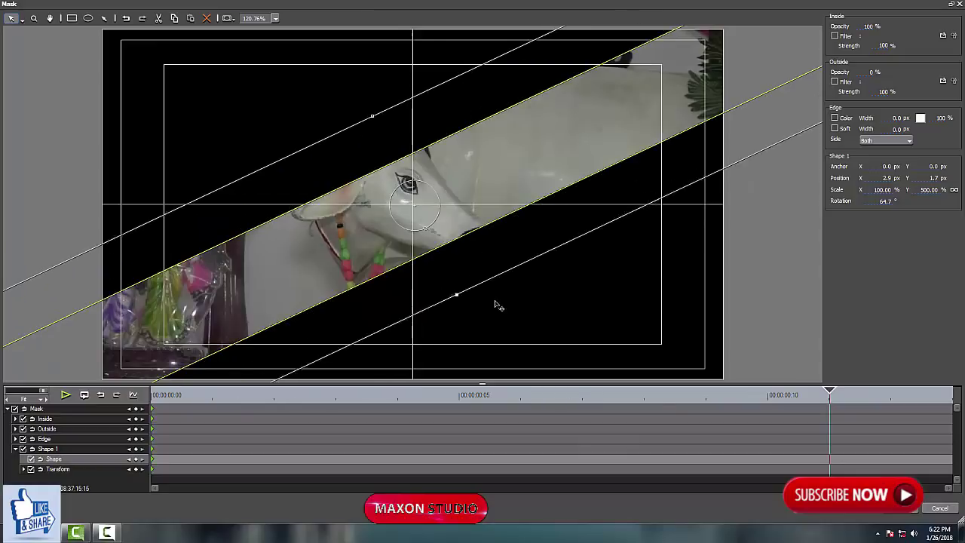
{"action": "left_click_drag", "start_coordinate": [646, 447], "coordinate": [689, 457]}
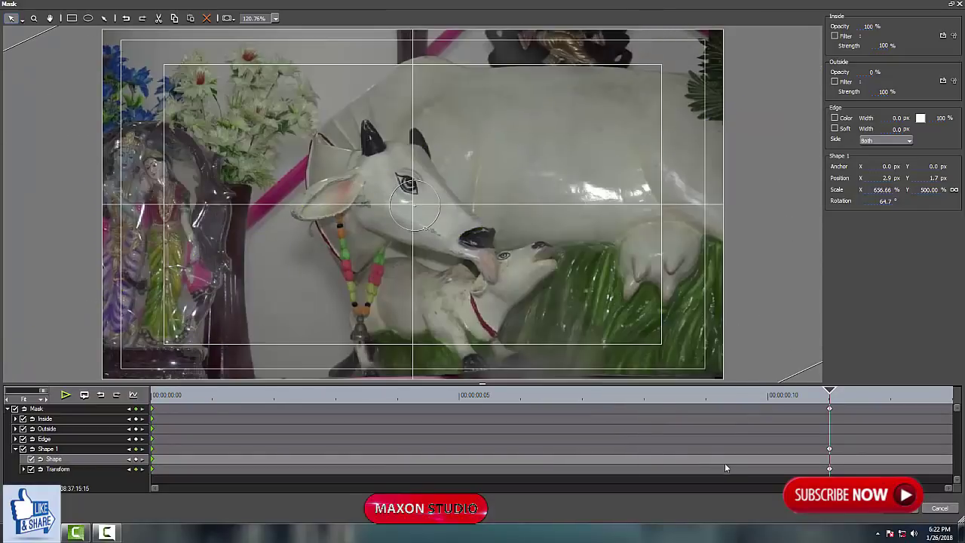
{"action": "left_click", "coordinate": [904, 508]}
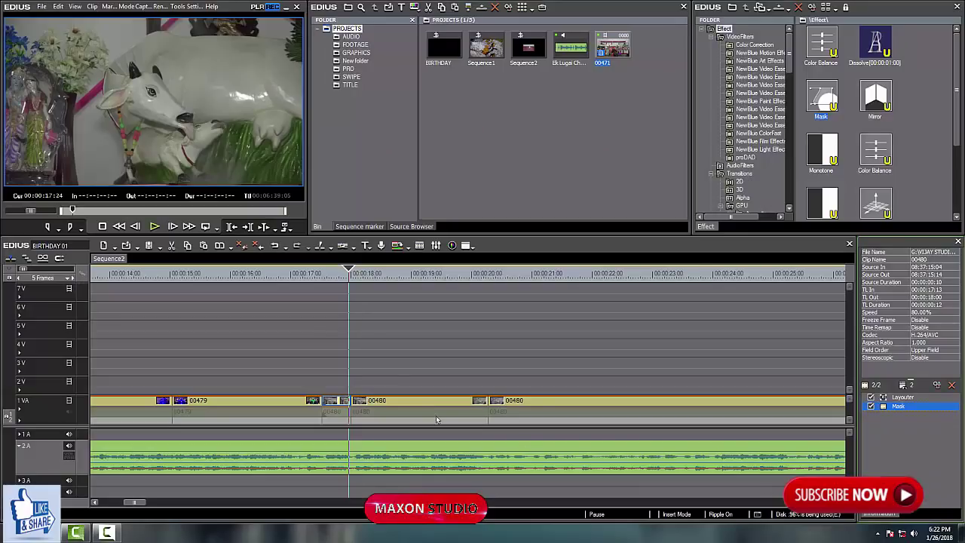
- Play Sequence2 repeatedly from about 00:00:17:00 to review the masked 00480 piece and the footage up to about 00:00:22:12
{"action": "left_click", "coordinate": [304, 274]}
{"action": "key", "text": "space"}
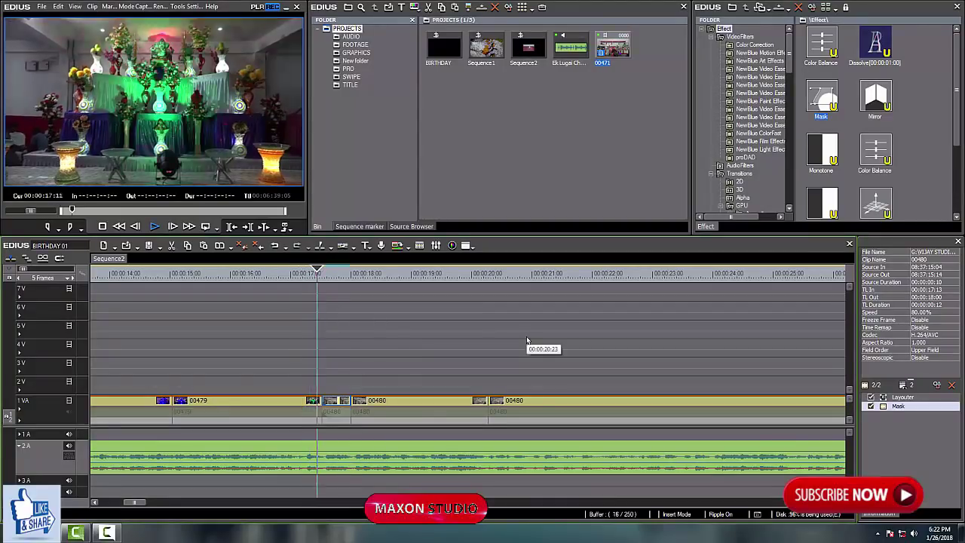
{"action": "key", "text": "space"}
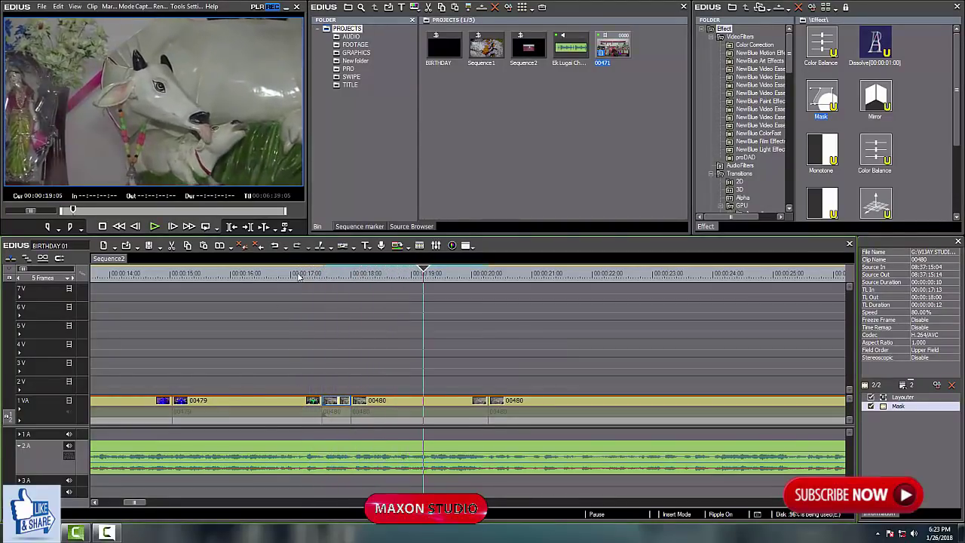
{"action": "left_click", "coordinate": [298, 276]}
{"action": "key", "text": "space"}
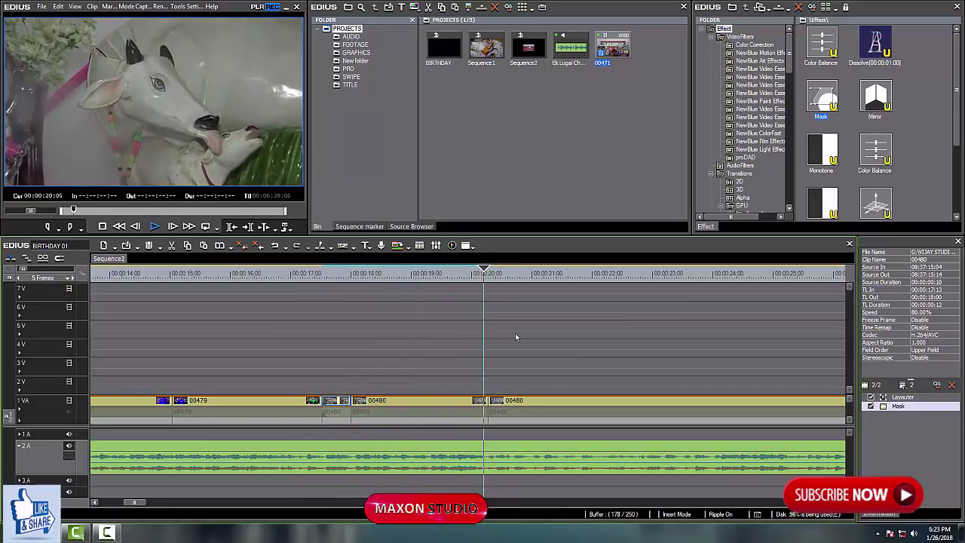
{"action": "left_click", "coordinate": [474, 302]}
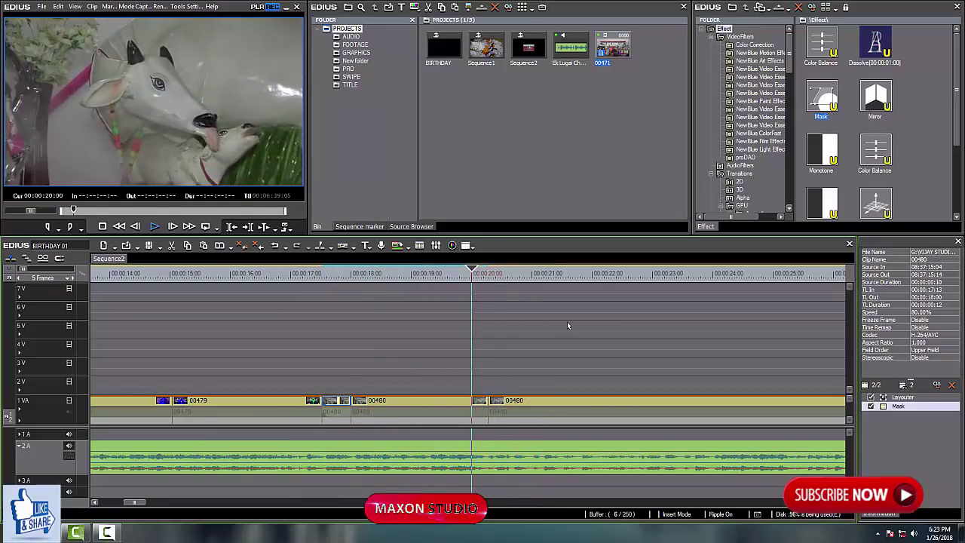
{"action": "key", "text": "space"}
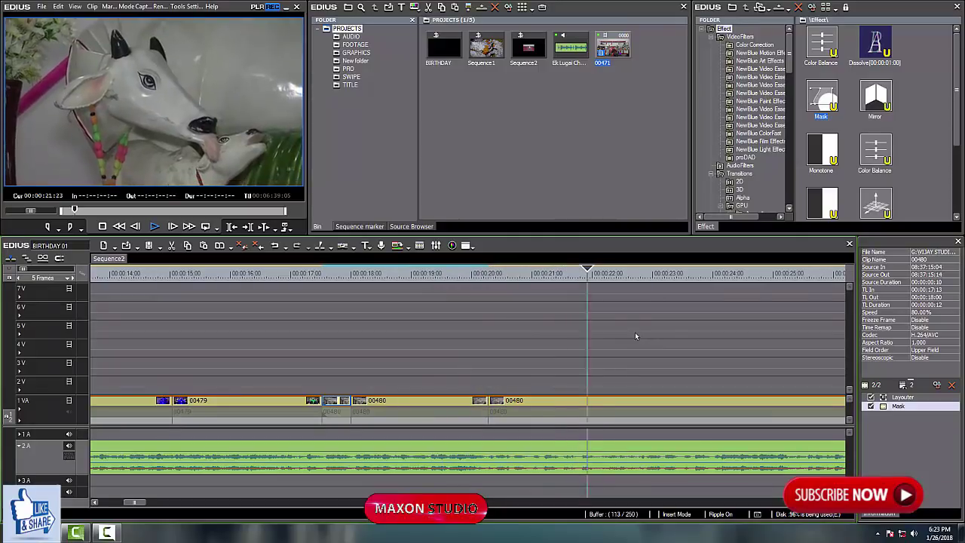
{"action": "key", "text": "space"}
- Split the long 00480 clip at 00:00:48:22 and move its trailing milk-pan piece to 00:00:20:07 on track 1 VA
{"action": "left_click_drag", "start_coordinate": [696, 339], "coordinate": [526, 363]}
{"action": "scroll", "coordinate": [497, 354], "scroll_direction": "down", "scroll_amount": 1}
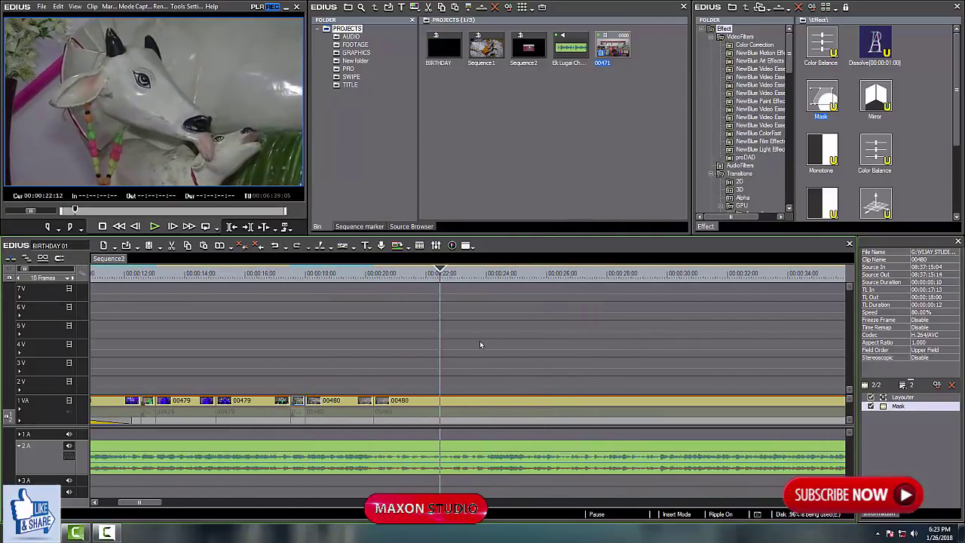
{"action": "scroll", "coordinate": [467, 335], "scroll_direction": "down", "scroll_amount": 2}
{"action": "left_click_drag", "start_coordinate": [366, 277], "coordinate": [680, 309]}
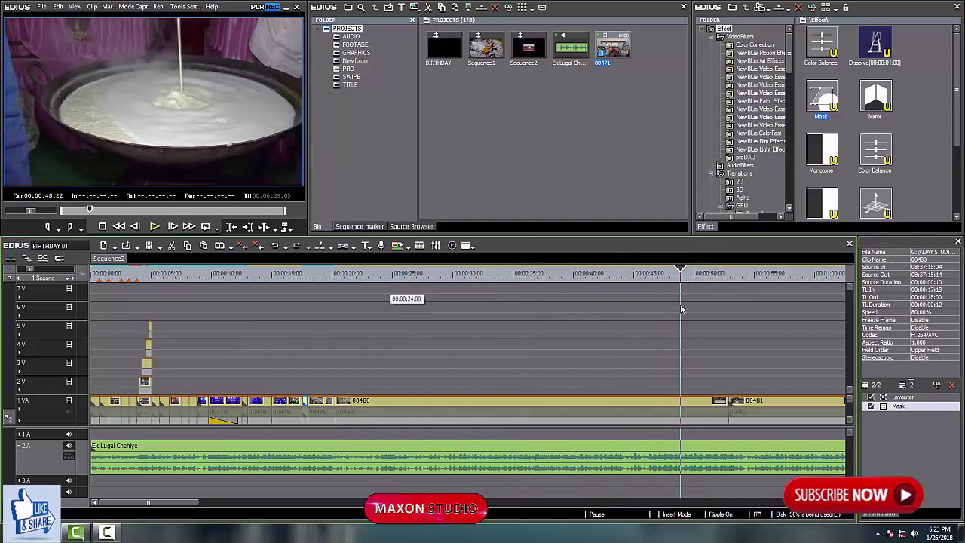
{"action": "left_click", "coordinate": [682, 409]}
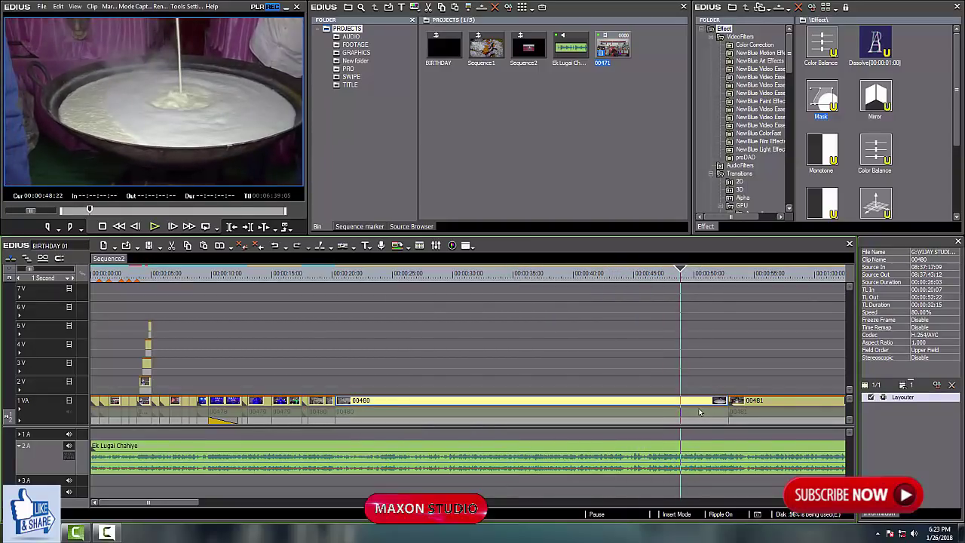
{"action": "key", "text": "c"}
{"action": "left_click_drag", "start_coordinate": [699, 411], "coordinate": [356, 407]}
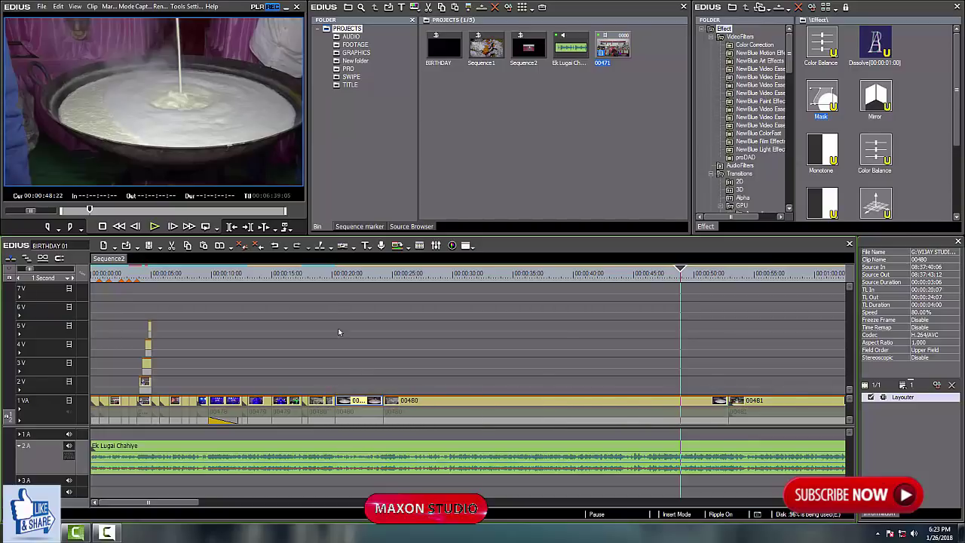
- Play the moved 00480 piece against the music and trim its end to 00:00:22:05
{"action": "left_click", "coordinate": [323, 279]}
{"action": "scroll", "coordinate": [357, 311], "scroll_direction": "up", "scroll_amount": 1}
{"action": "key", "text": "space"}
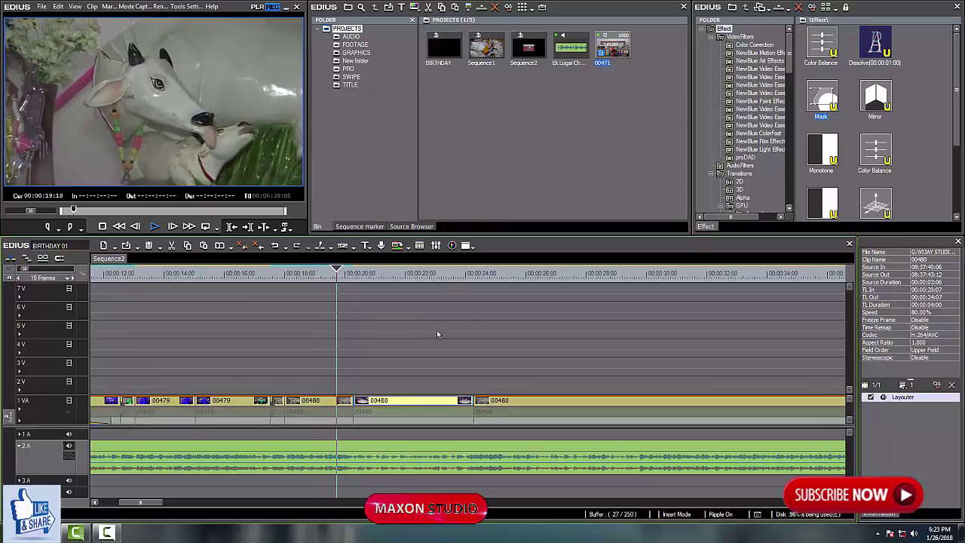
{"action": "key", "text": "space"}
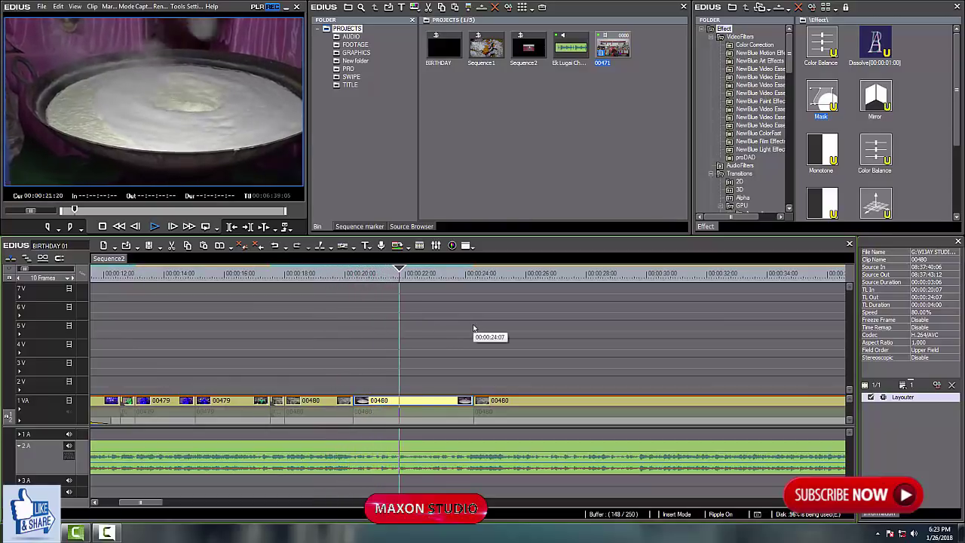
{"action": "key", "text": "space"}
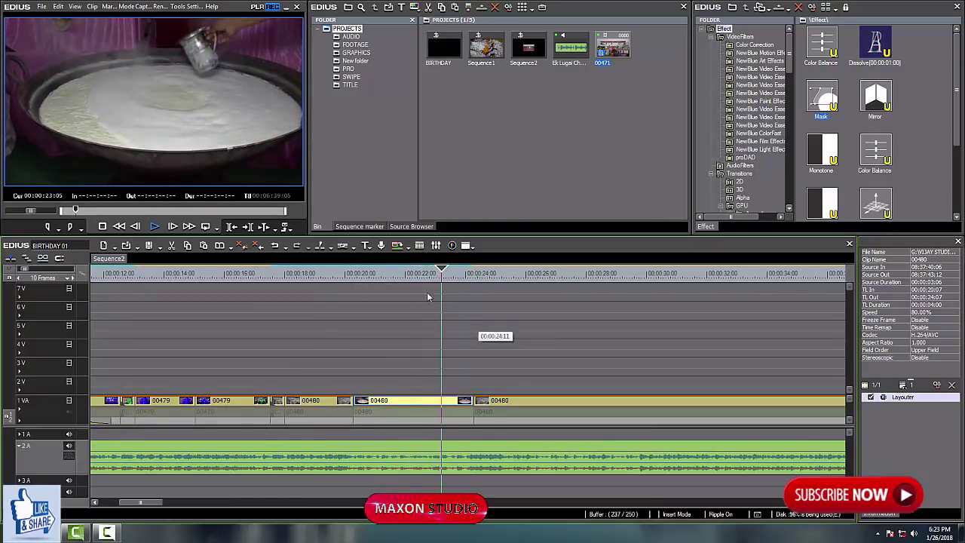
{"action": "left_click_drag", "start_coordinate": [424, 278], "coordinate": [412, 323]}
{"action": "key", "text": "Left"}
{"action": "key", "text": "Left"}
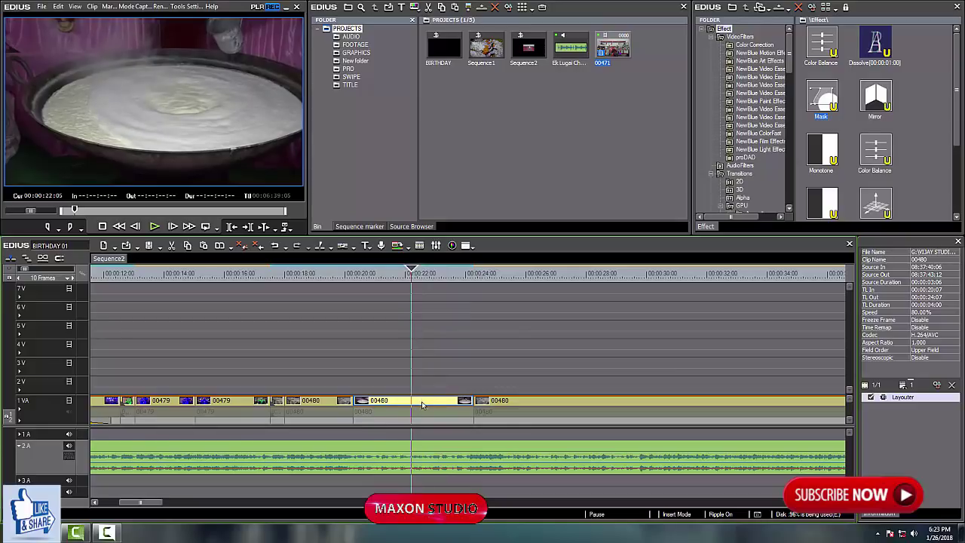
{"action": "key", "text": "m"}
- Replay the trimmed 00480 piece from 00:00:20:07 and copy the Circle transition from the 00478 clip onto it
{"action": "left_click_drag", "start_coordinate": [400, 276], "coordinate": [356, 324]}
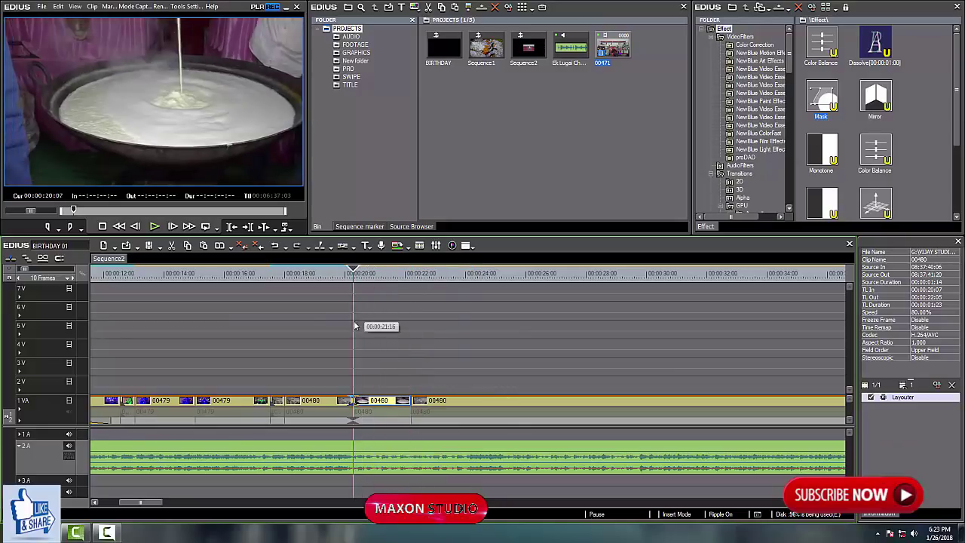
{"action": "key", "text": "space"}
{"action": "key", "text": "l"}
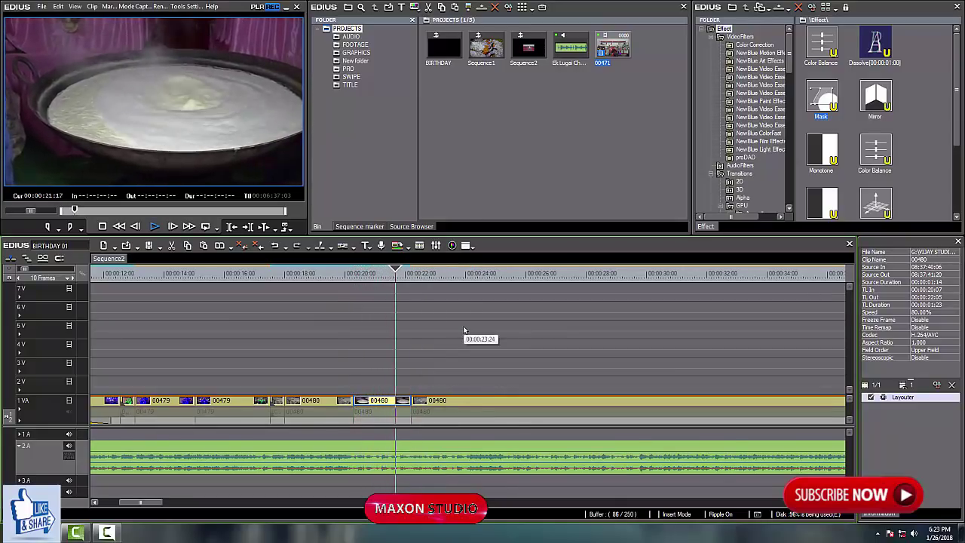
{"action": "key", "text": "k"}
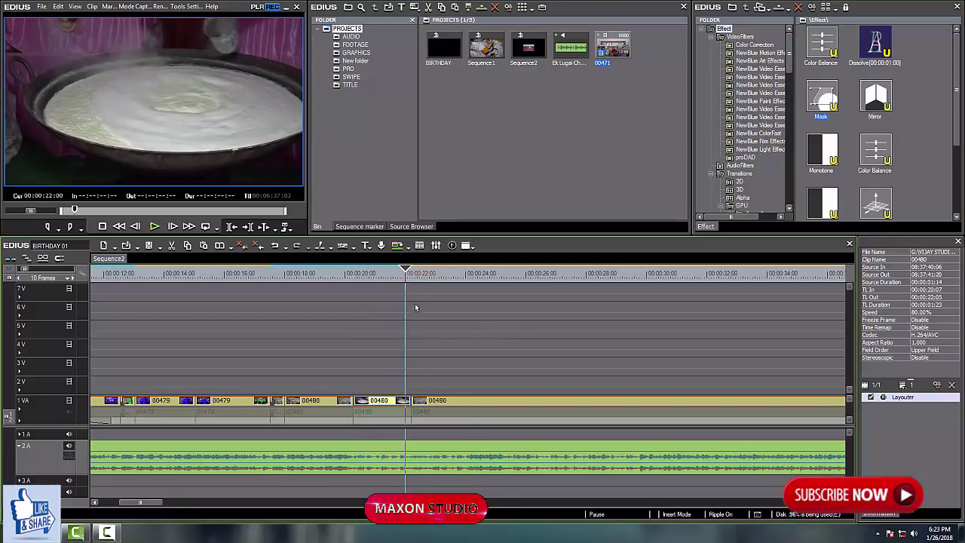
{"action": "left_click_drag", "start_coordinate": [405, 277], "coordinate": [353, 315]}
{"action": "scroll", "coordinate": [349, 387], "scroll_direction": "down", "scroll_amount": 1}
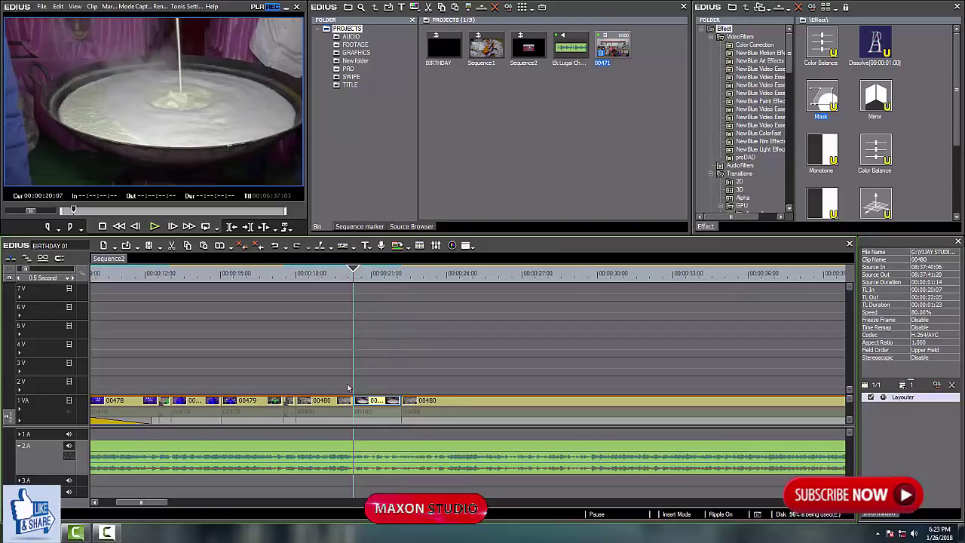
{"action": "left_click", "coordinate": [109, 423]}
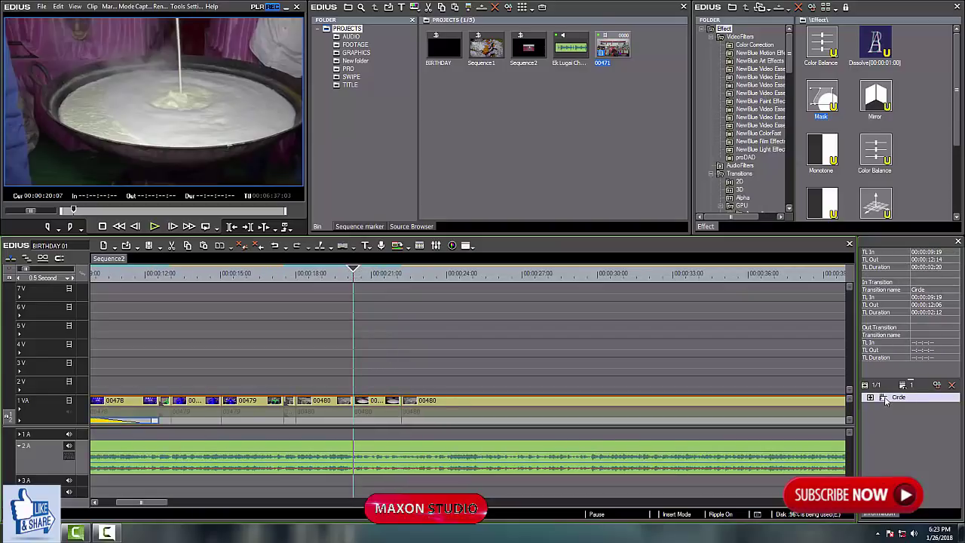
{"action": "left_click", "coordinate": [377, 424]}
{"action": "scroll", "coordinate": [403, 365], "scroll_direction": "up", "scroll_amount": 2}
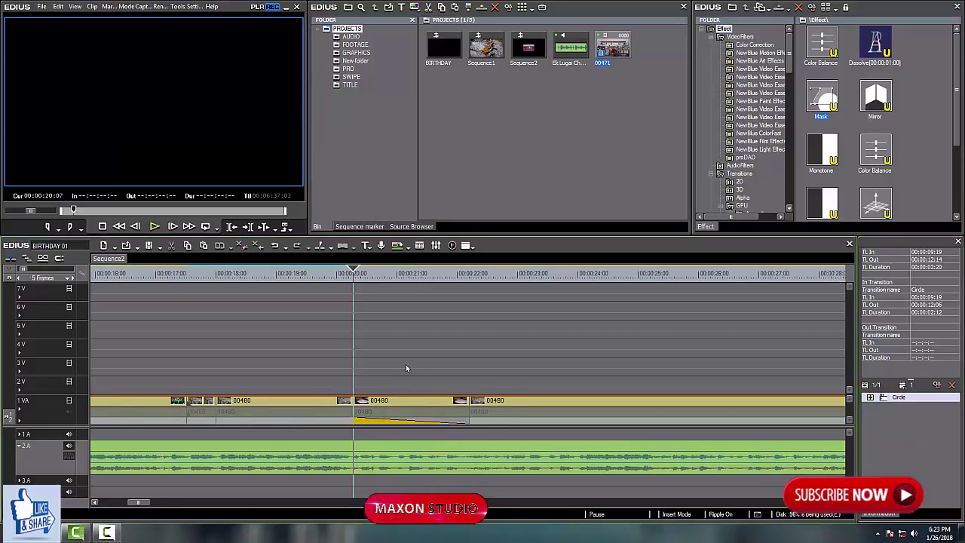
- Preview the Circle transition on the 00480 piece and enable its white colour border with 3.00% width
{"action": "key", "text": "space"}
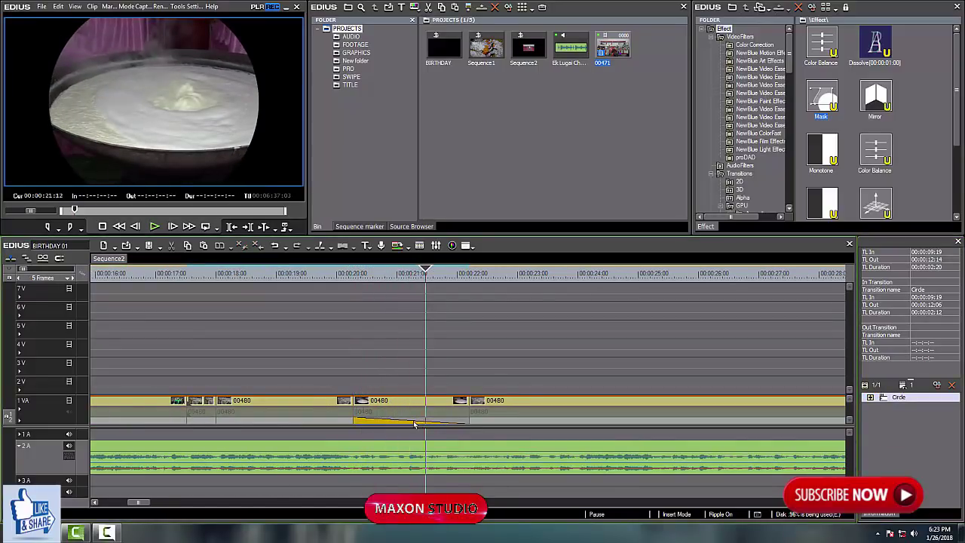
{"action": "left_click", "coordinate": [441, 420]}
{"action": "double_click", "coordinate": [897, 398]}
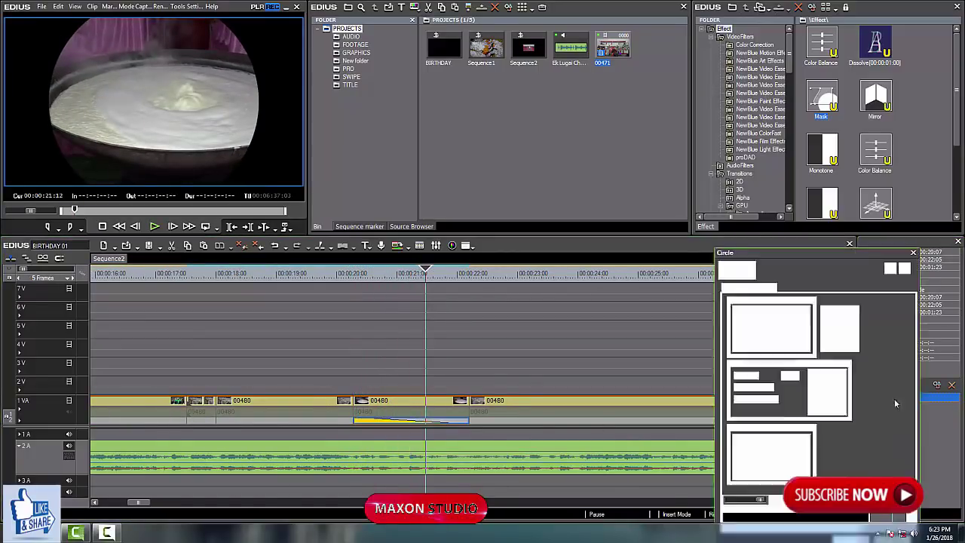
{"action": "left_click_drag", "start_coordinate": [814, 253], "coordinate": [612, 148]}
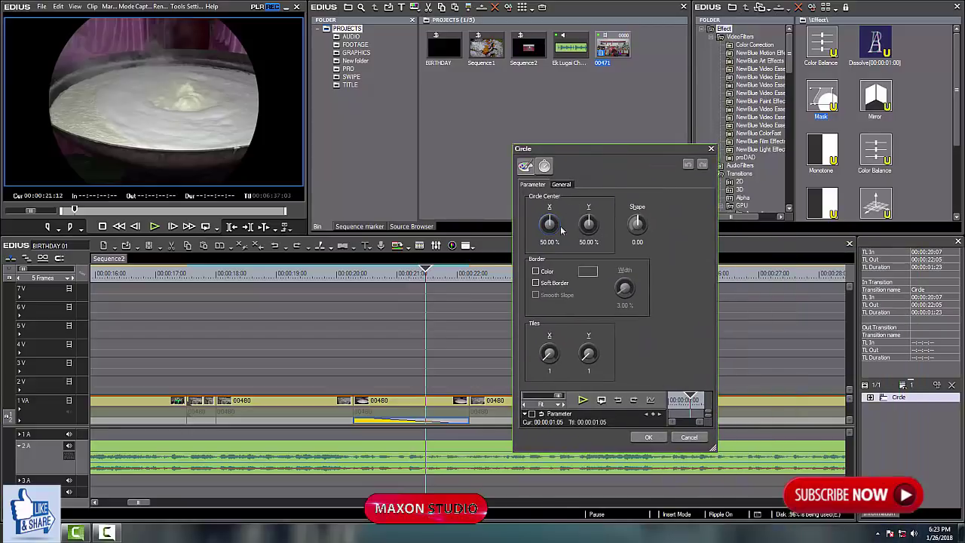
{"action": "left_click", "coordinate": [536, 272]}
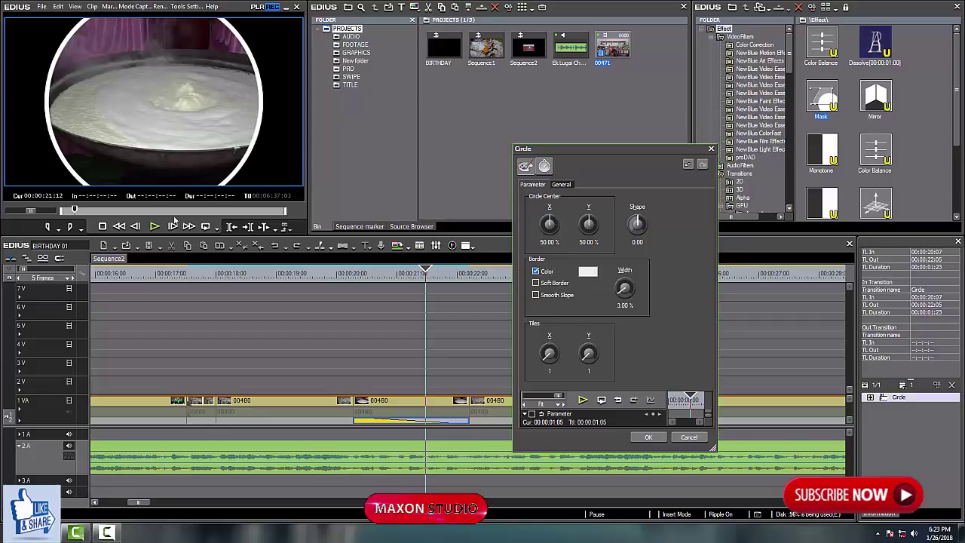
{"action": "left_click", "coordinate": [647, 437]}
- Return the playhead to 00:00:20:07 and create a single-colour red Color Matte clip in the PROJECTS bin
{"action": "left_click", "coordinate": [352, 273]}
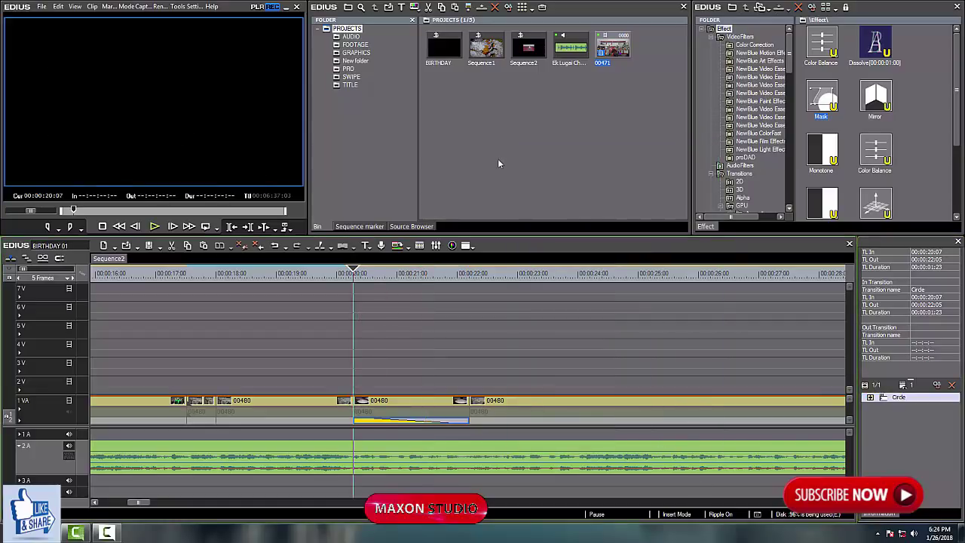
{"action": "right_click", "coordinate": [490, 119]}
{"action": "mouse_move", "coordinate": [528, 169]}
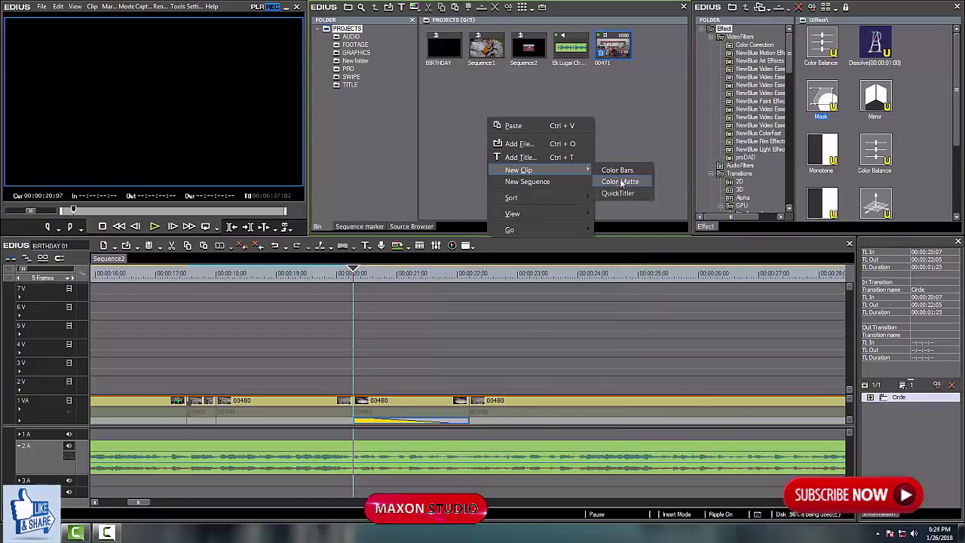
{"action": "left_click", "coordinate": [622, 183]}
{"action": "left_click", "coordinate": [501, 111]}
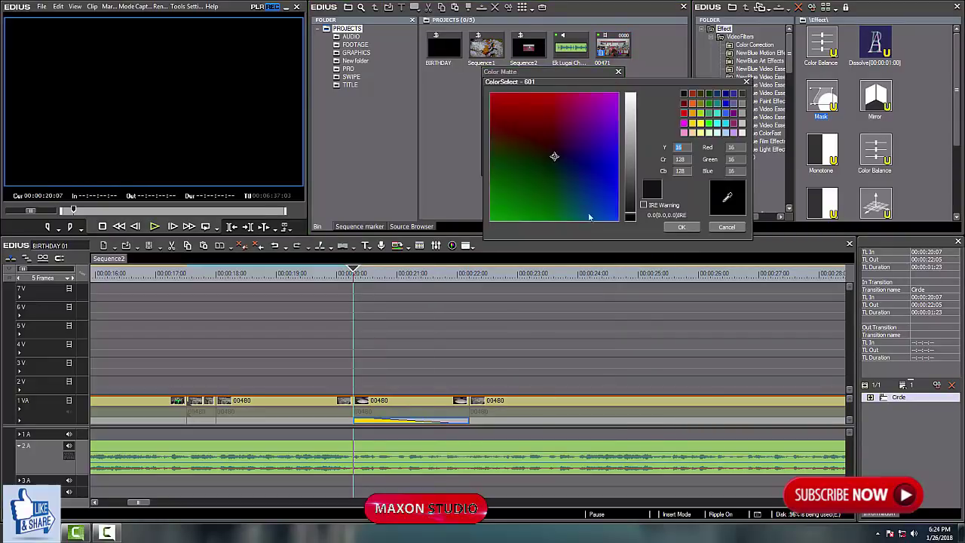
{"action": "left_click_drag", "start_coordinate": [598, 136], "coordinate": [492, 94]}
{"action": "left_click", "coordinate": [690, 230]}
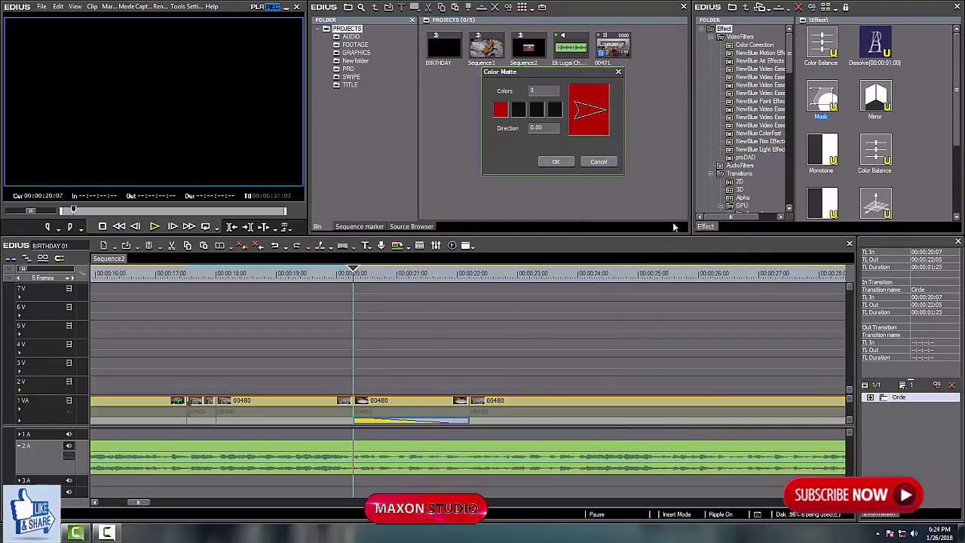
{"action": "left_click", "coordinate": [557, 161]}
- Create a second Color Matte clip in the bin, coloured yellow (255, 249, 32)
{"action": "right_click", "coordinate": [520, 160]}
{"action": "mouse_move", "coordinate": [566, 217]}
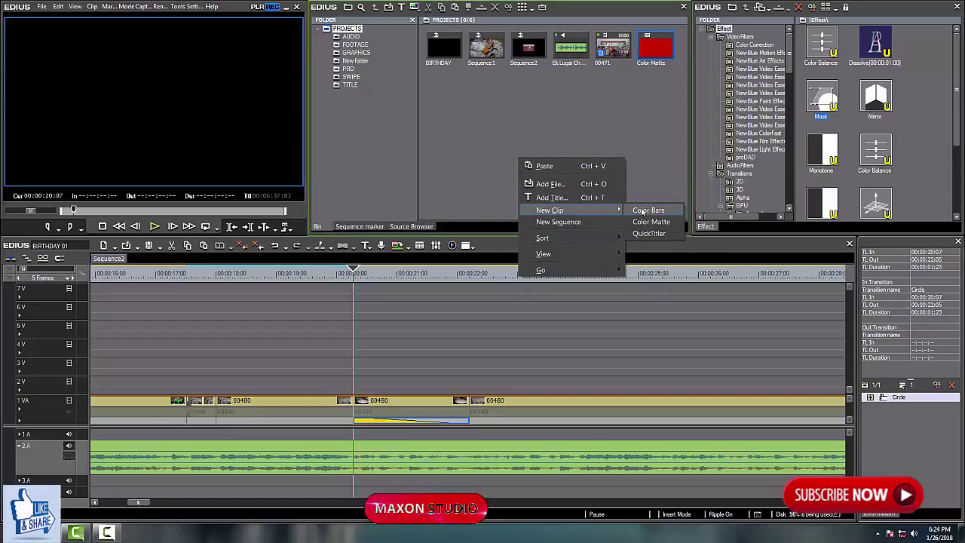
{"action": "left_click", "coordinate": [647, 219]}
{"action": "left_click", "coordinate": [502, 112]}
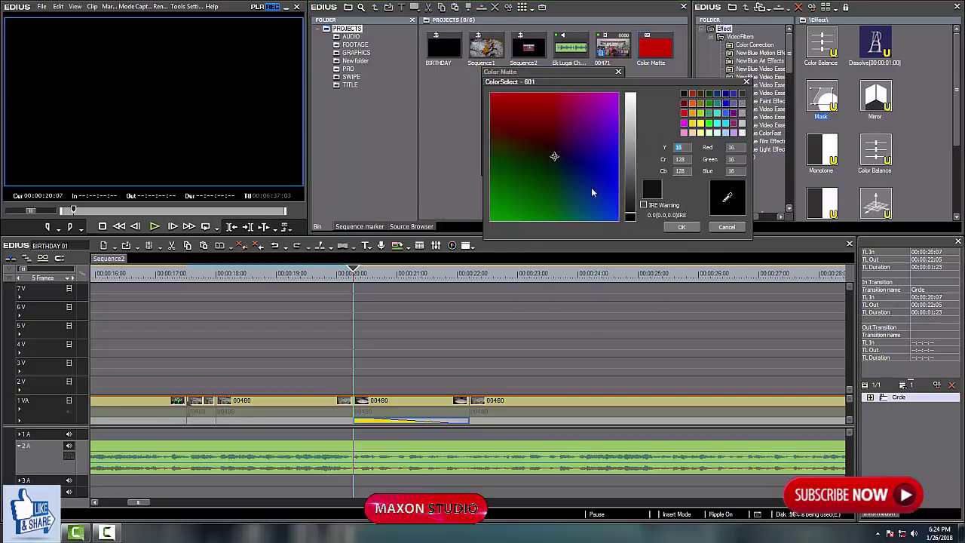
{"action": "left_click", "coordinate": [701, 123]}
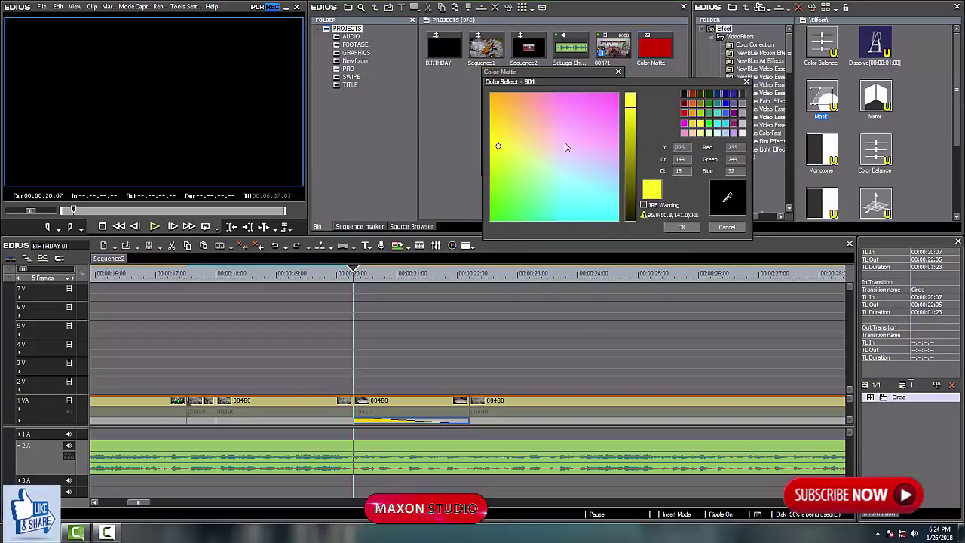
{"action": "left_click", "coordinate": [680, 226]}
{"action": "left_click", "coordinate": [557, 162]}
- Create a third Color Matte clip in the bin, coloured magenta (254, 0, 254)
{"action": "right_click", "coordinate": [550, 133]}
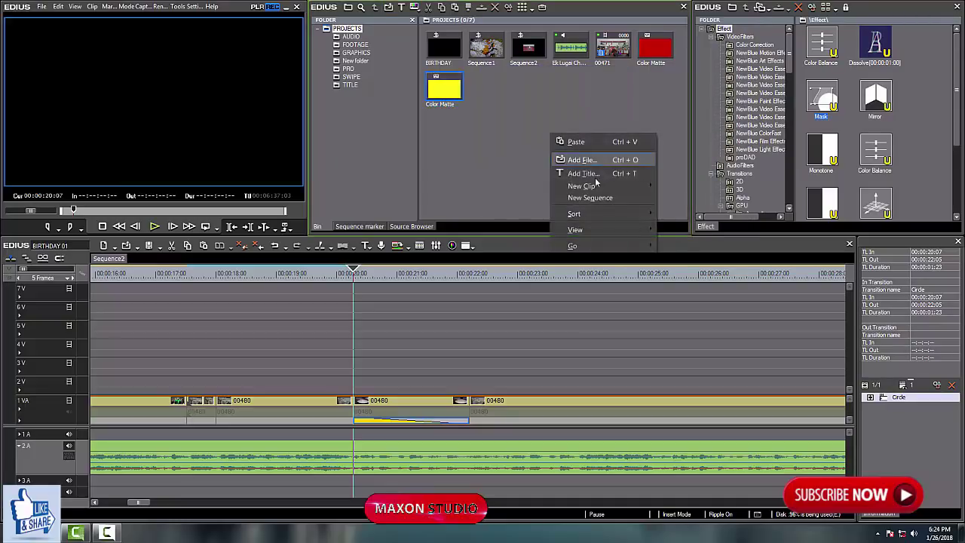
{"action": "mouse_move", "coordinate": [603, 186]}
{"action": "left_click", "coordinate": [682, 196]}
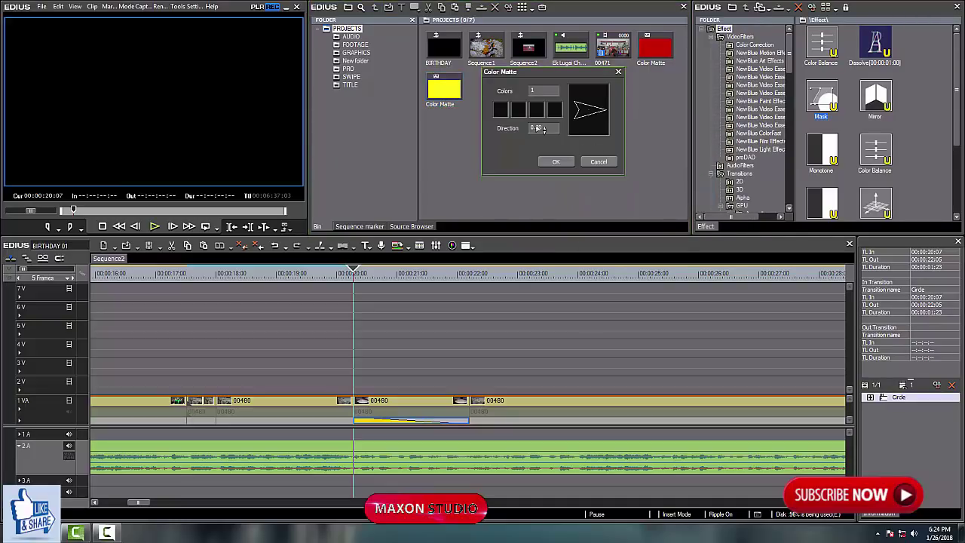
{"action": "left_click", "coordinate": [501, 114]}
{"action": "left_click", "coordinate": [684, 122]}
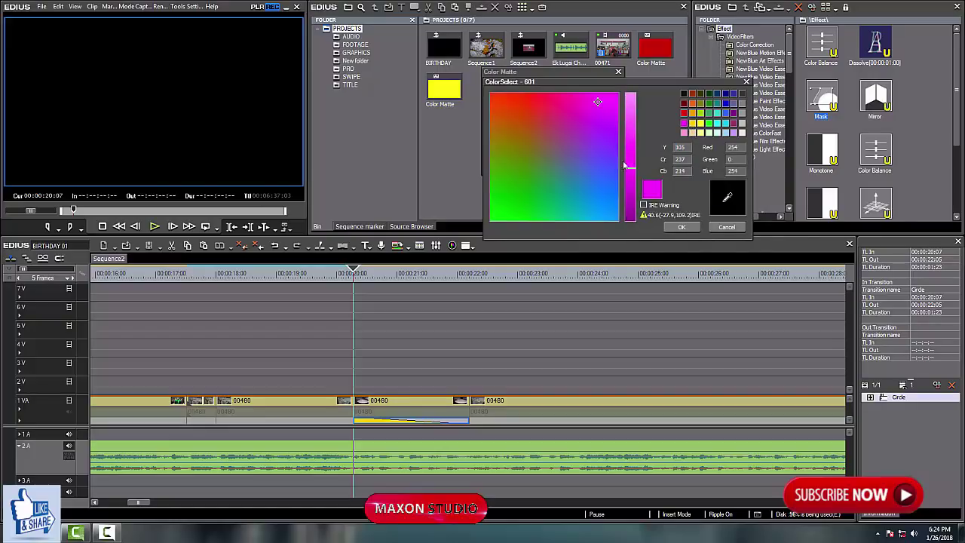
{"action": "left_click", "coordinate": [680, 227]}
{"action": "left_click", "coordinate": [565, 163]}
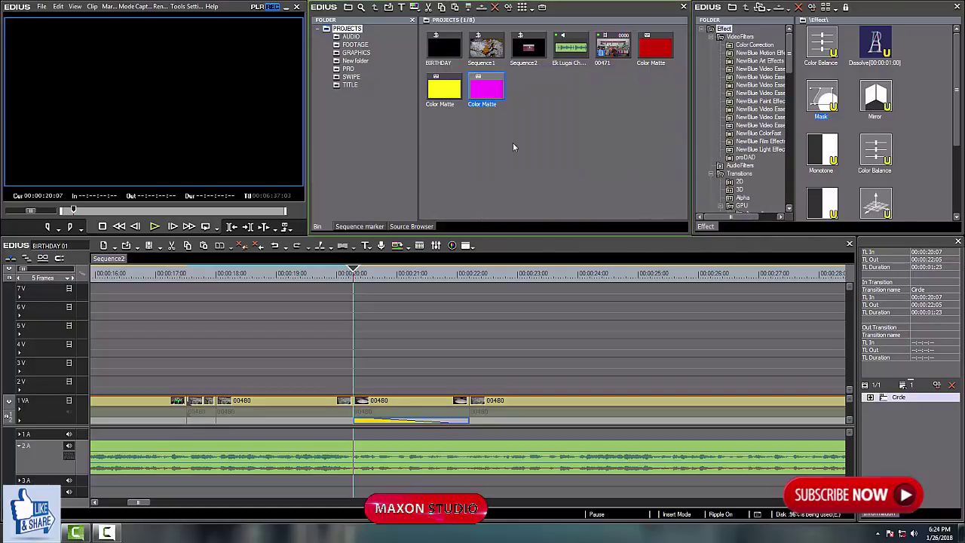
- Create a fourth single-colour Color Matte clip in the PROJECTS bin, coloured bright green
{"action": "right_click", "coordinate": [513, 142]}
{"action": "mouse_move", "coordinate": [573, 193]}
{"action": "left_click", "coordinate": [640, 205]}
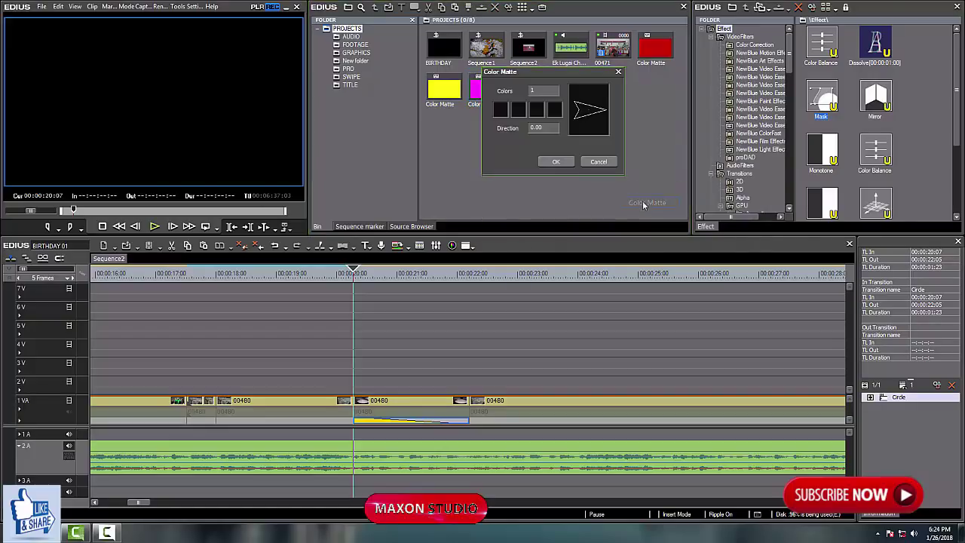
{"action": "left_click", "coordinate": [502, 112]}
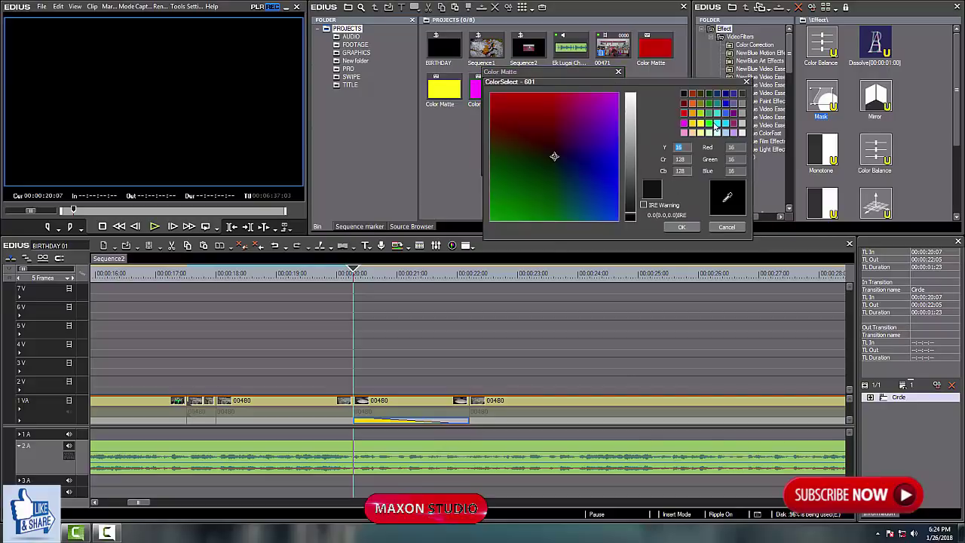
{"action": "left_click", "coordinate": [708, 125]}
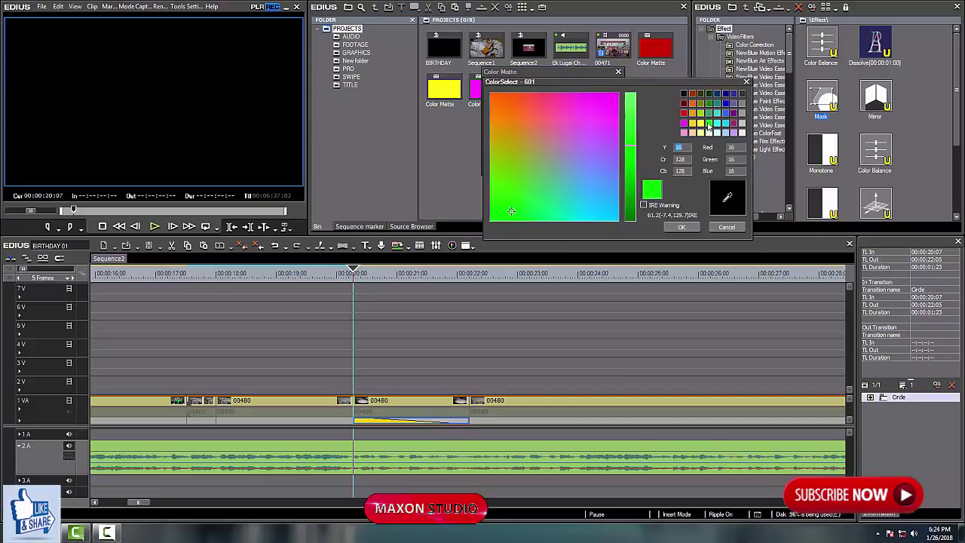
{"action": "left_click", "coordinate": [679, 229]}
{"action": "left_click", "coordinate": [565, 163]}
- Create a fifth Color Matte clip in the bin, coloured blue (0, 6, 223)
{"action": "right_click", "coordinate": [531, 161]}
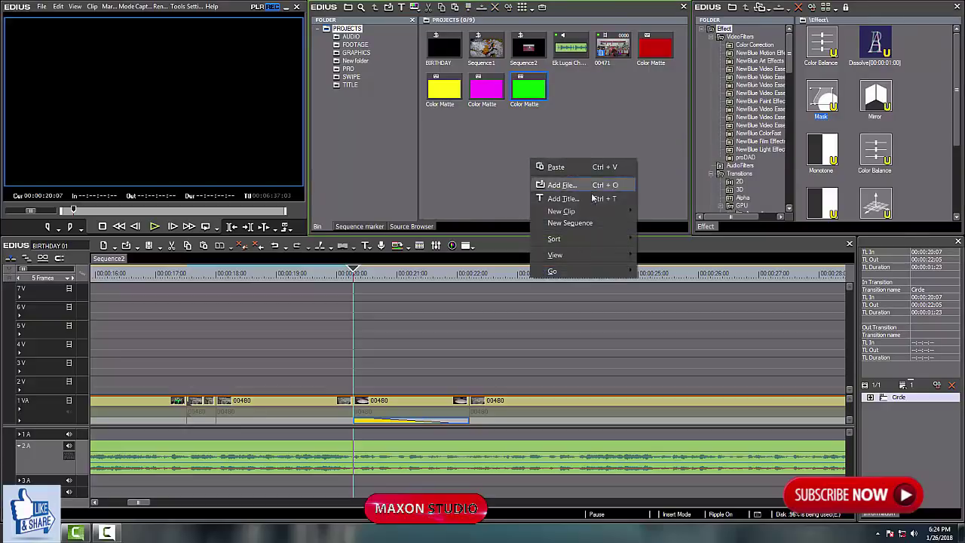
{"action": "mouse_move", "coordinate": [587, 211]}
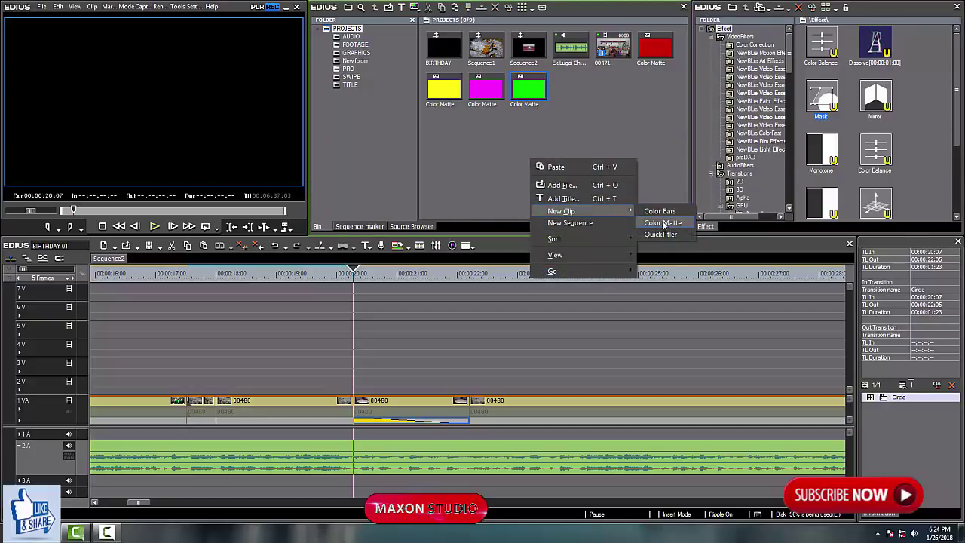
{"action": "left_click", "coordinate": [663, 224]}
{"action": "left_click", "coordinate": [505, 119]}
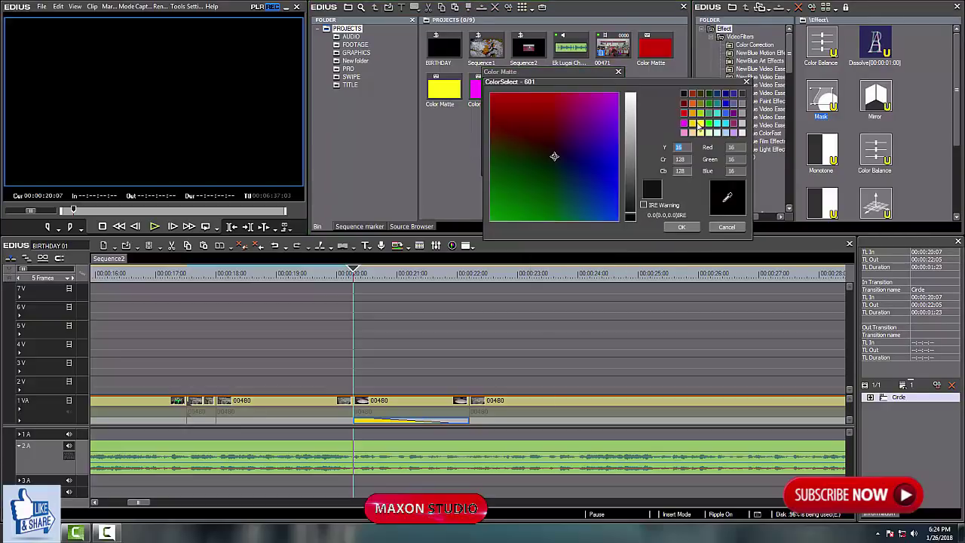
{"action": "left_click", "coordinate": [723, 106]}
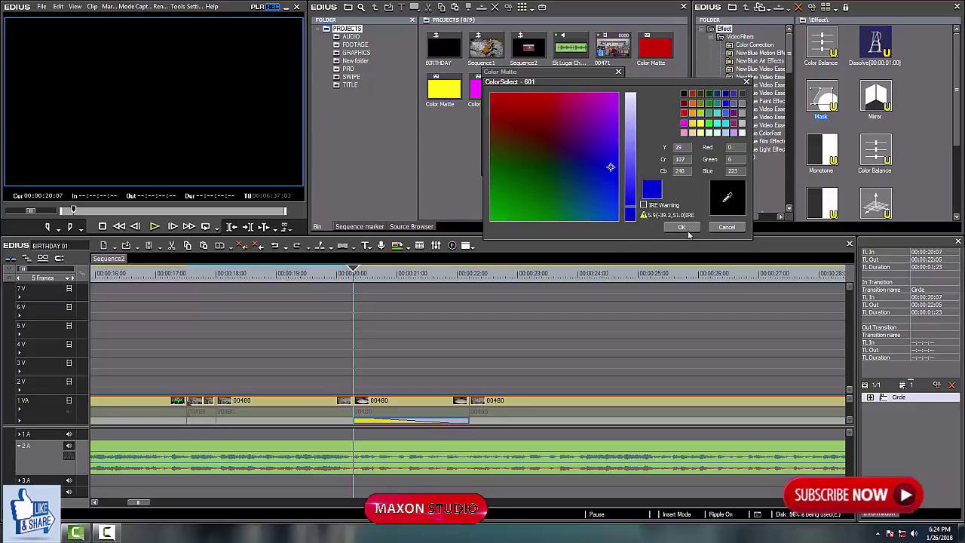
{"action": "left_click", "coordinate": [679, 229]}
{"action": "left_click", "coordinate": [555, 162]}
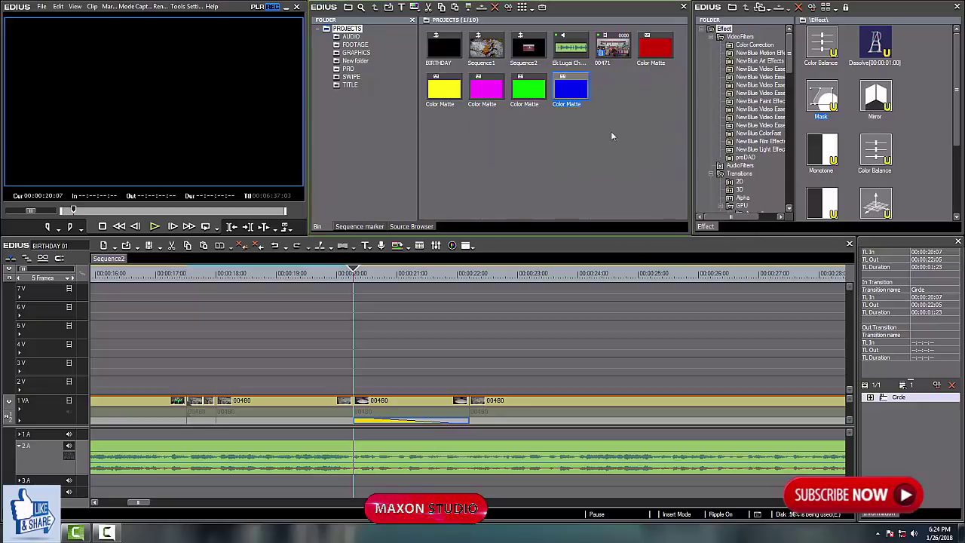
- Place the yellow matte on track 2V at 00:00:20:07, cut it at 00:00:20:10 and delete the remainder
{"action": "left_click_drag", "start_coordinate": [447, 89], "coordinate": [375, 383]}
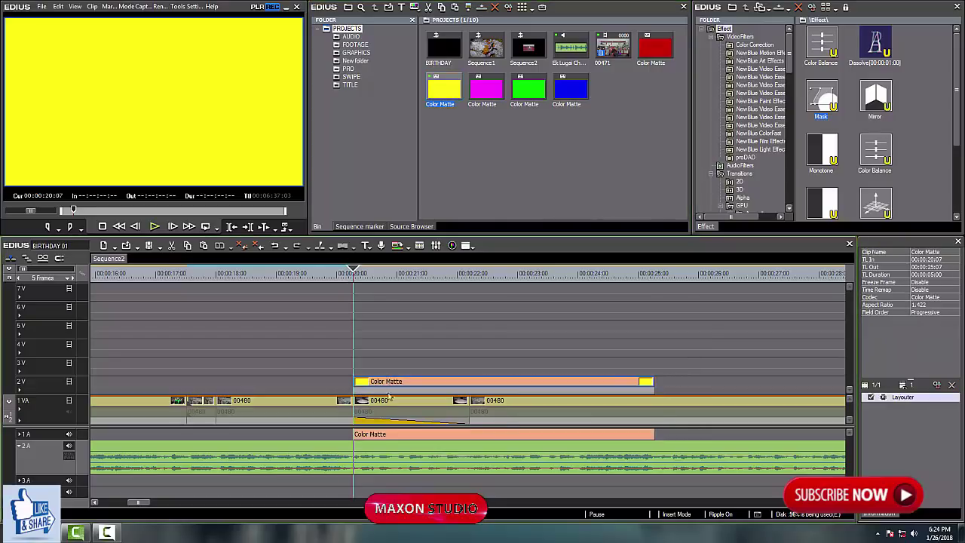
{"action": "key", "text": "Delete"}
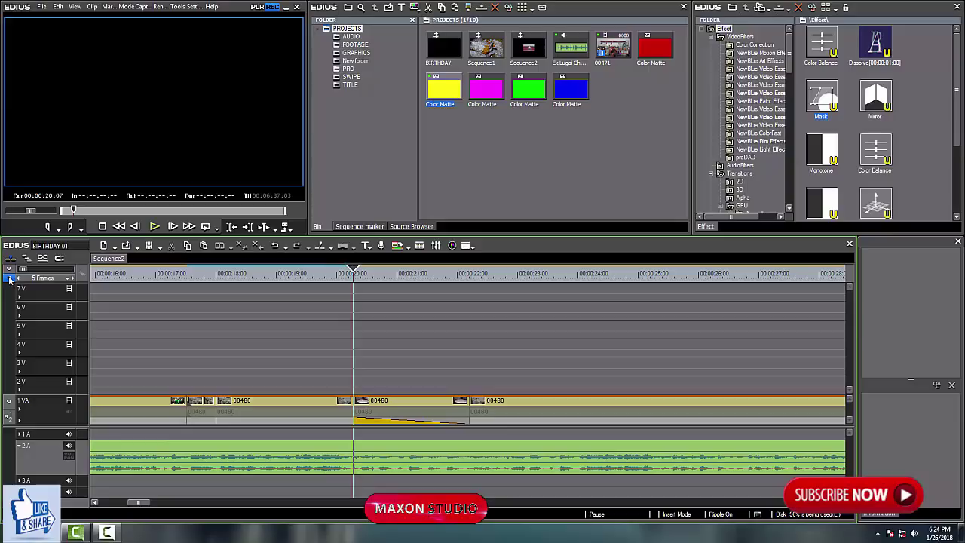
{"action": "left_click_drag", "start_coordinate": [434, 96], "coordinate": [386, 381]}
{"action": "scroll", "coordinate": [388, 358], "scroll_direction": "up", "scroll_amount": 1}
{"action": "left_click_drag", "start_coordinate": [437, 274], "coordinate": [398, 352]}
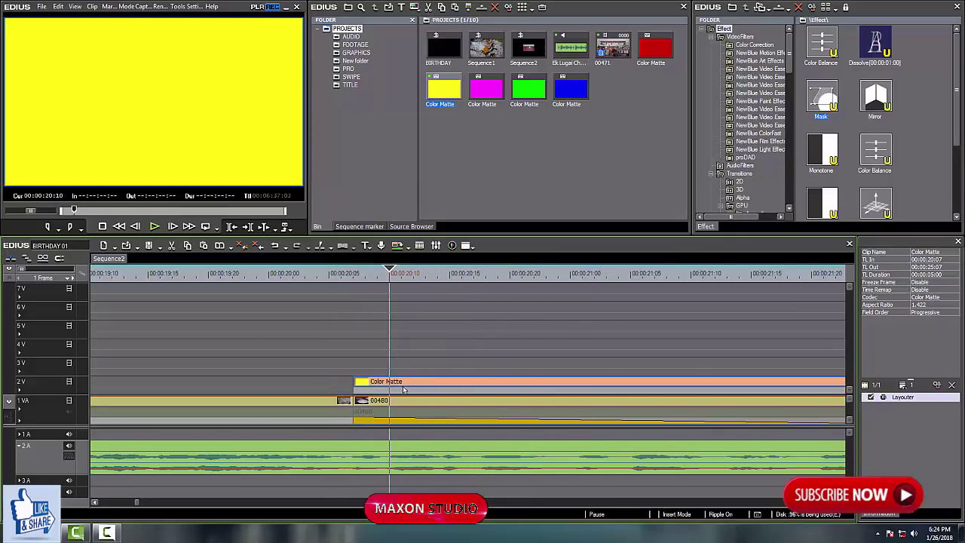
{"action": "key", "text": "c"}
{"action": "left_click", "coordinate": [432, 382]}
{"action": "key", "text": "Delete"}
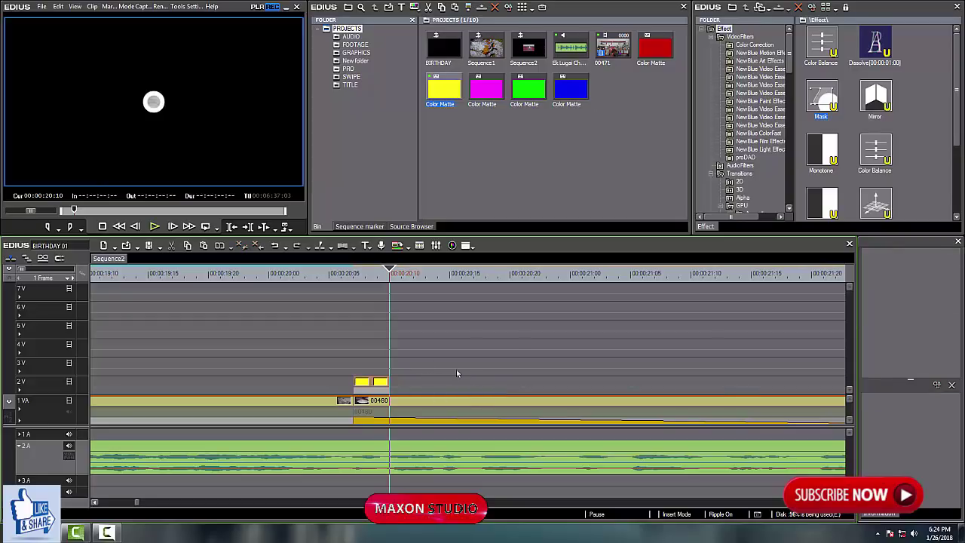
- Add three-frame pieces of the red matte at 00:00:20:12 and the magenta matte at 00:00:20:18 on track 2V
{"action": "left_click_drag", "start_coordinate": [486, 95], "coordinate": [456, 384]}
{"action": "key", "text": "n"}
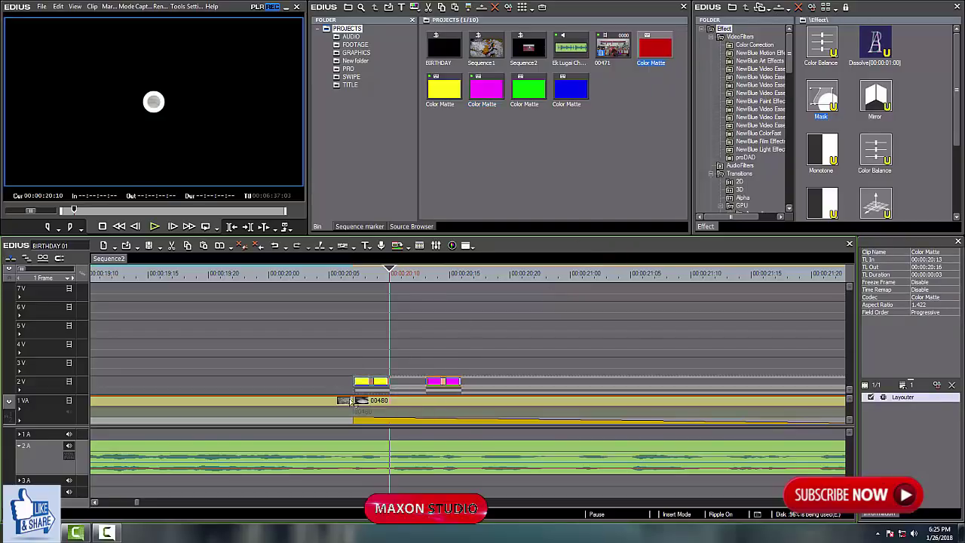
{"action": "left_click_drag", "start_coordinate": [379, 374], "coordinate": [443, 386]}
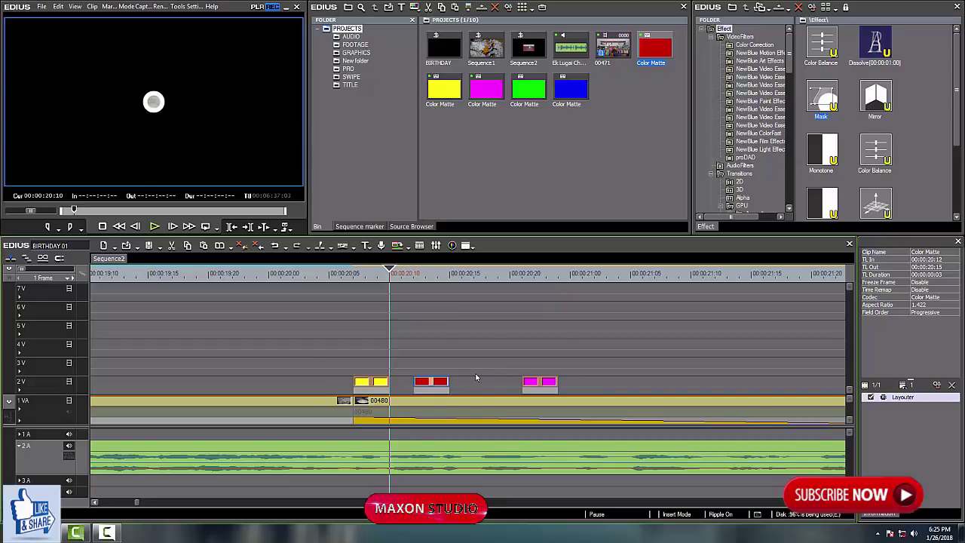
{"action": "left_click_drag", "start_coordinate": [545, 382], "coordinate": [511, 388]}
{"action": "left_click_drag", "start_coordinate": [579, 377], "coordinate": [483, 371]}
{"action": "left_click", "coordinate": [337, 385]}
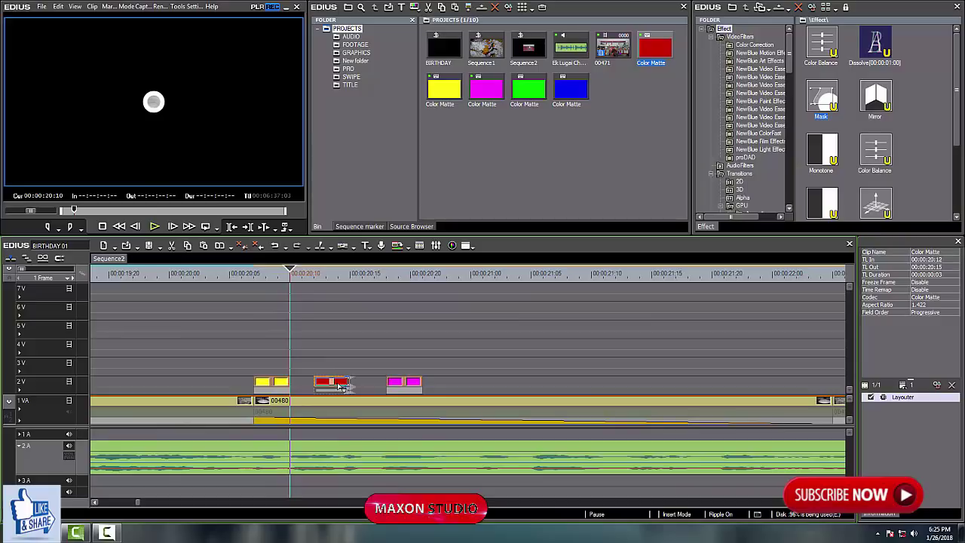
- Add a three-frame green matte at 00:00:21:00 on 2V and repeat the yellow, red, magenta and green pieces from 00:00:21:06
{"action": "left_click_drag", "start_coordinate": [528, 93], "coordinate": [504, 390]}
{"action": "left_click", "coordinate": [422, 276]}
{"action": "key", "text": "m"}
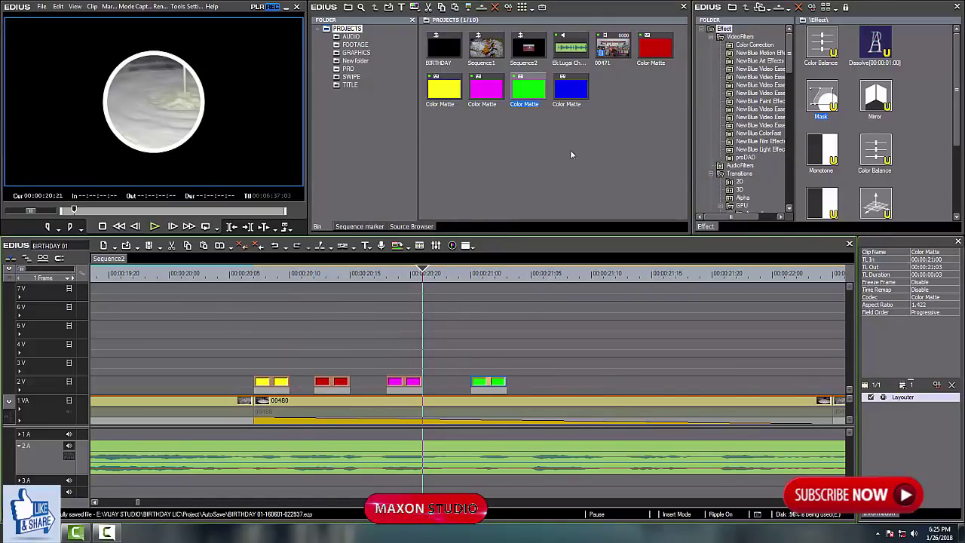
{"action": "left_click_drag", "start_coordinate": [533, 350], "coordinate": [565, 386]}
{"action": "left_click", "coordinate": [573, 391]}
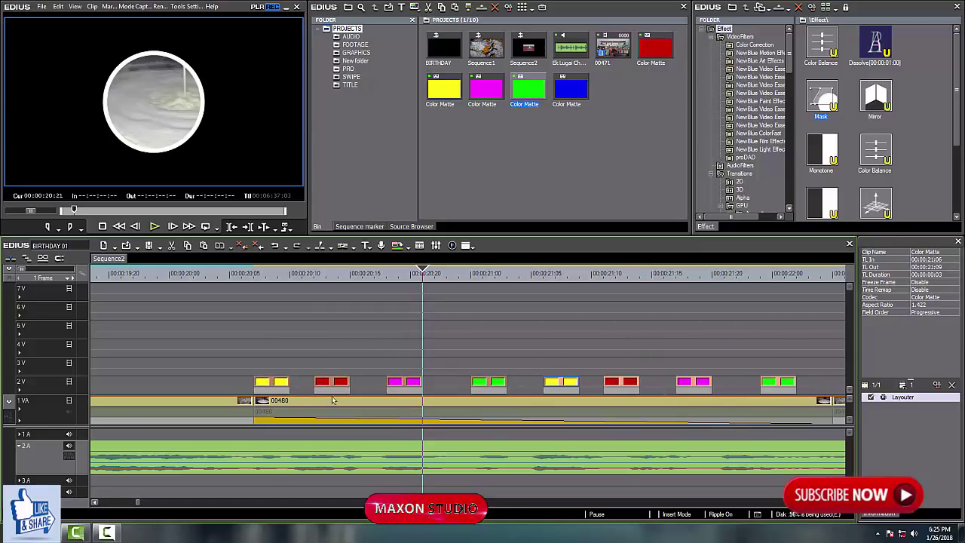
- Apply the Screen blend keyer to the first yellow matte on track 2V and check its frame at 00:00:20:09
{"action": "left_click", "coordinate": [280, 391]}
{"action": "left_click_drag", "start_coordinate": [789, 54], "coordinate": [786, 191]}
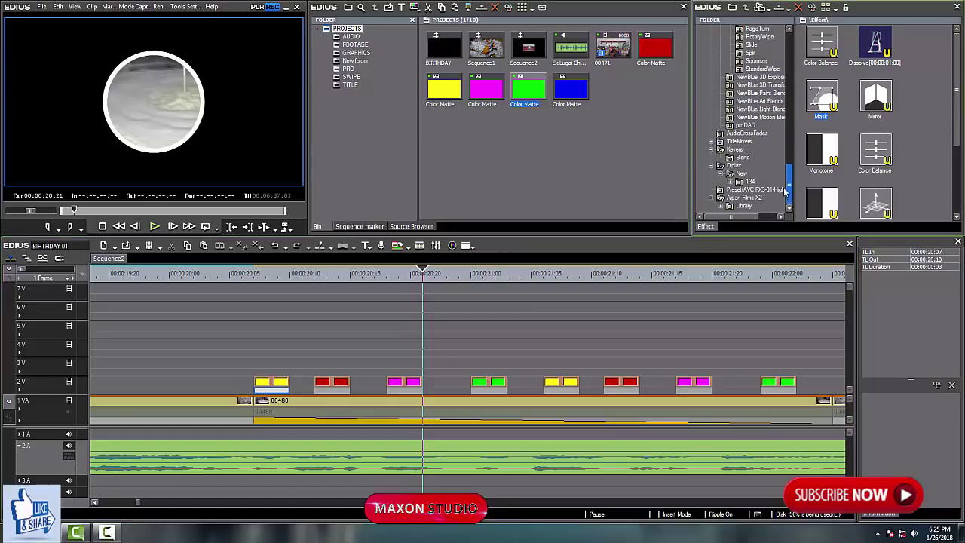
{"action": "left_click", "coordinate": [743, 157]}
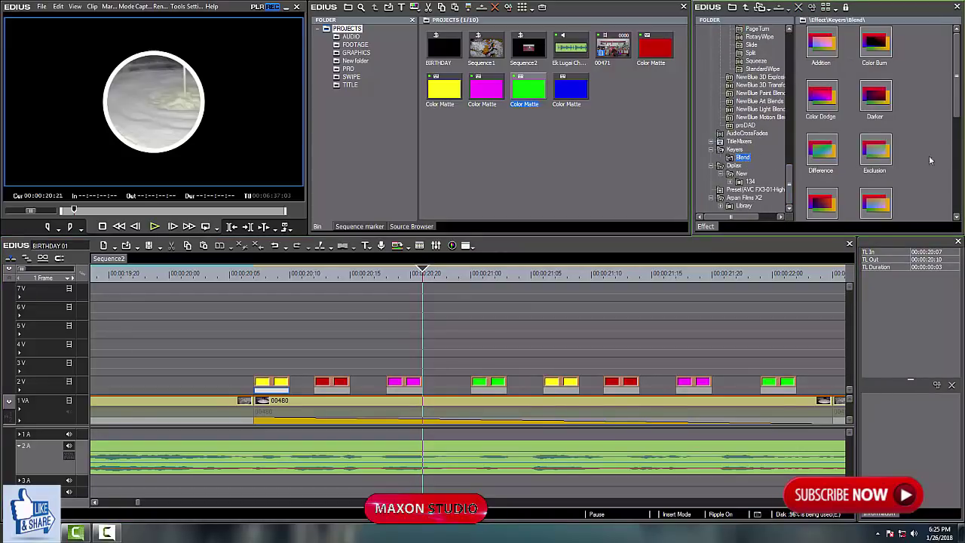
{"action": "left_click_drag", "start_coordinate": [958, 104], "coordinate": [926, 255]}
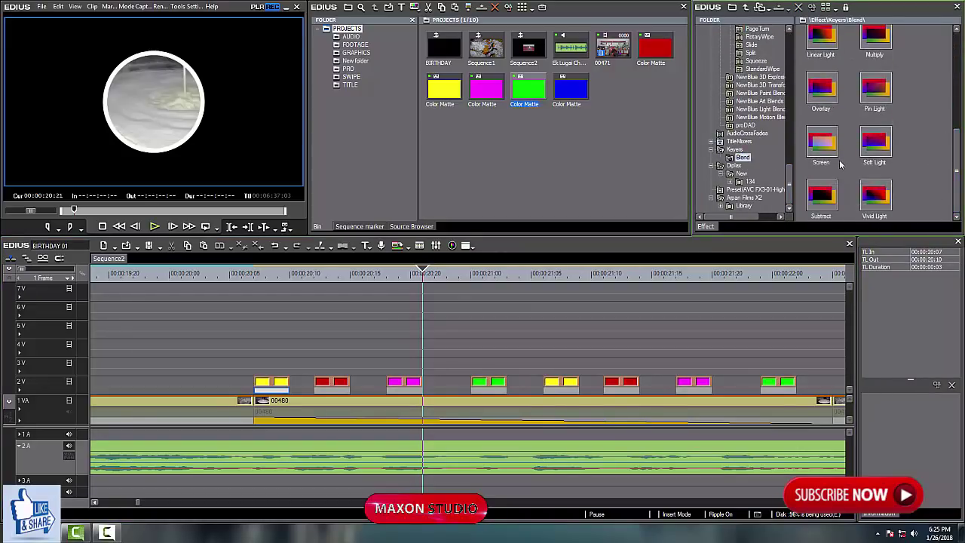
{"action": "left_click", "coordinate": [821, 153]}
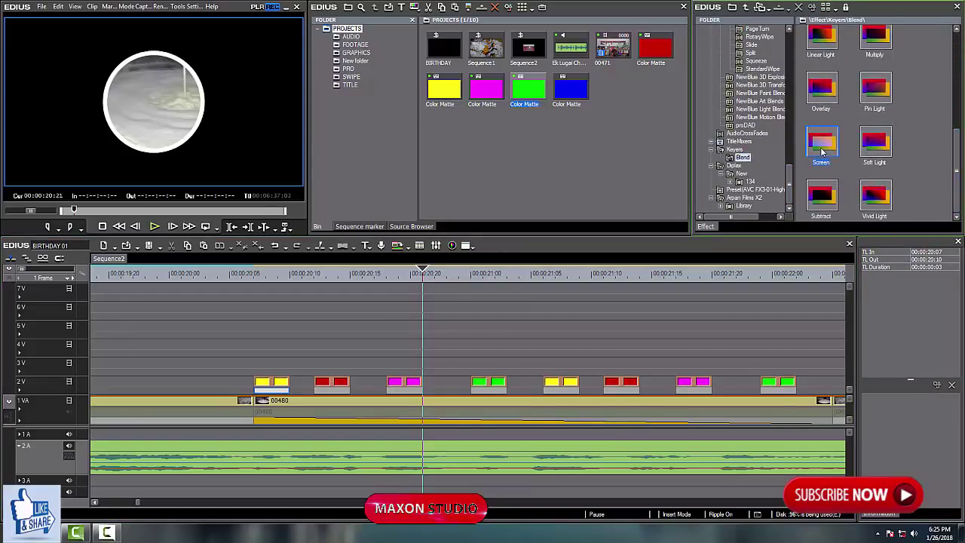
{"action": "left_click", "coordinate": [272, 392]}
{"action": "left_click_drag", "start_coordinate": [827, 151], "coordinate": [285, 393]}
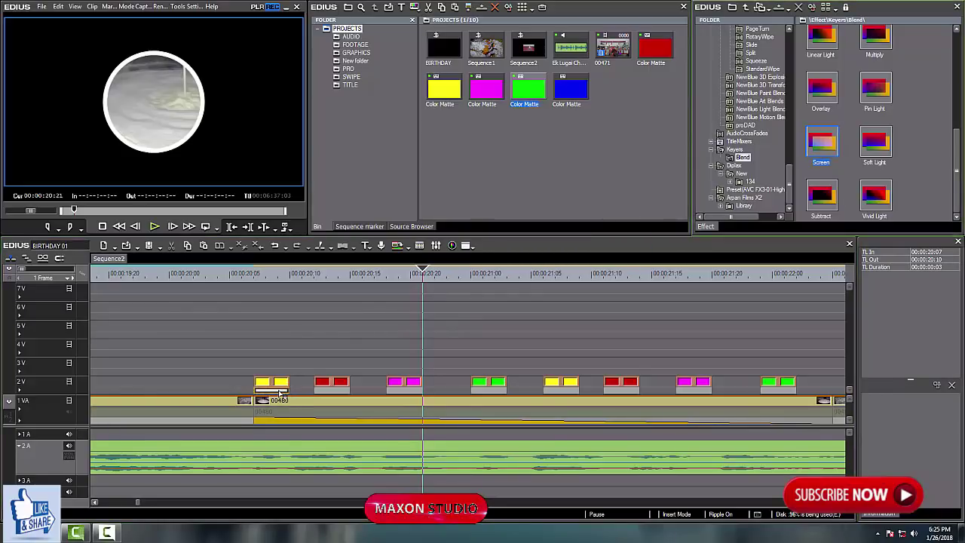
{"action": "left_click", "coordinate": [276, 279]}
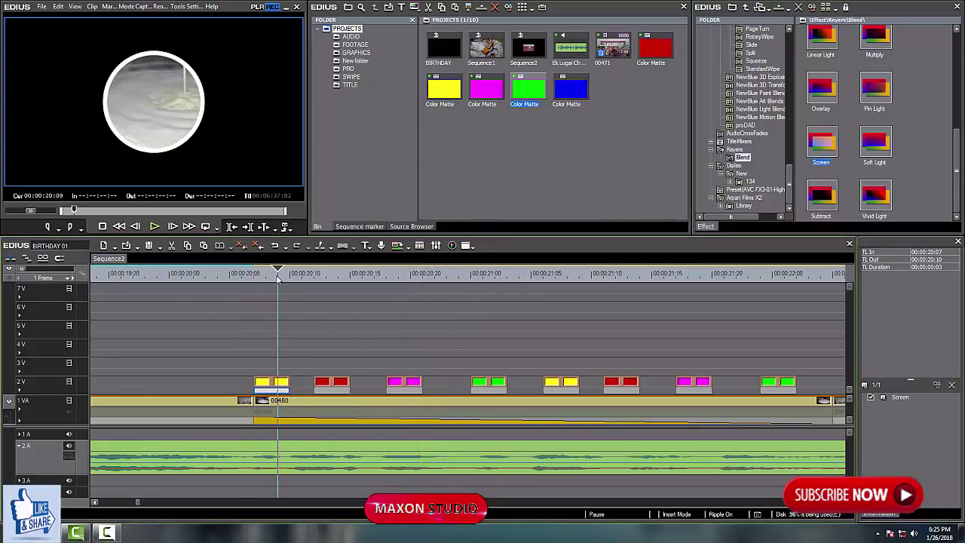
- Apply the Screen blend to the first red matte and copy it to the remaining mattes on track 2V
{"action": "left_click_drag", "start_coordinate": [272, 281], "coordinate": [322, 284]}
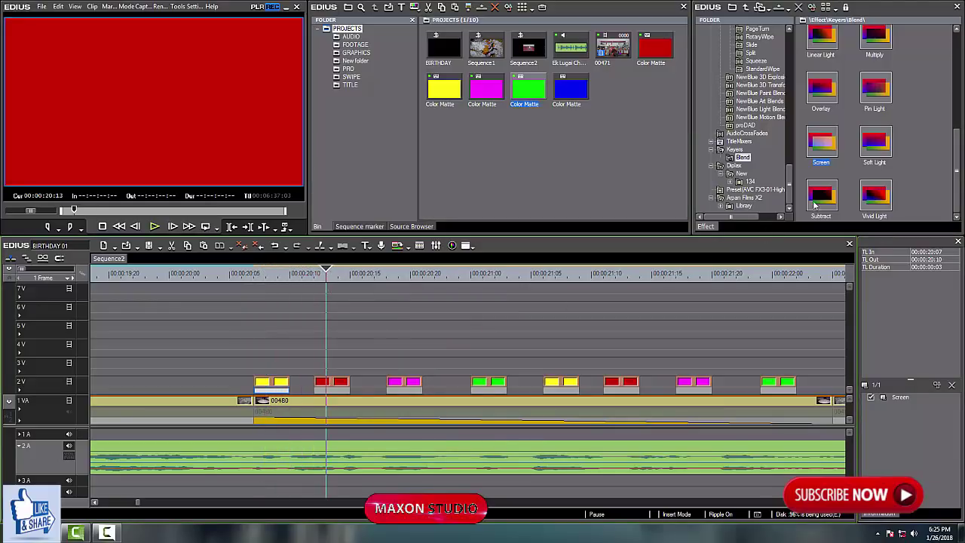
{"action": "left_click_drag", "start_coordinate": [339, 400], "coordinate": [335, 383]}
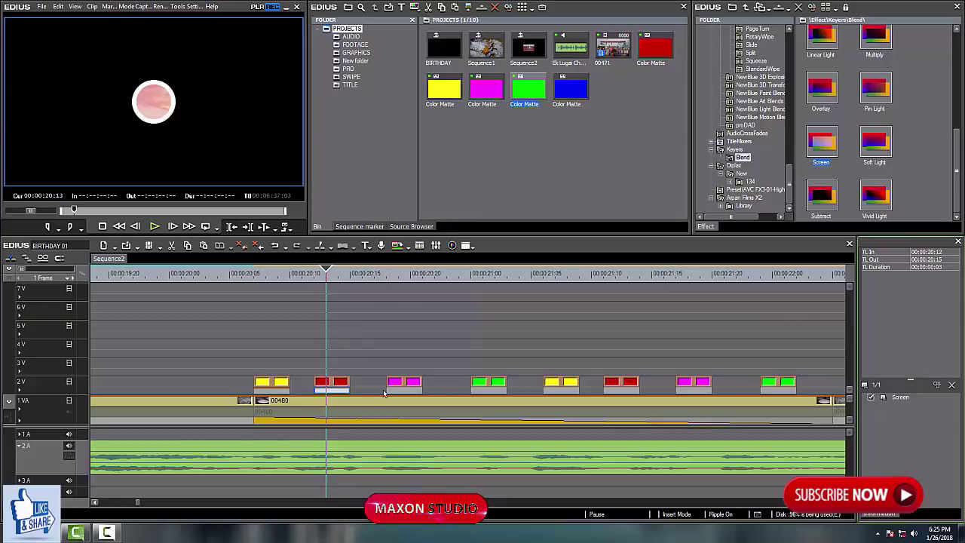
{"action": "left_click_drag", "start_coordinate": [370, 392], "coordinate": [603, 390]}
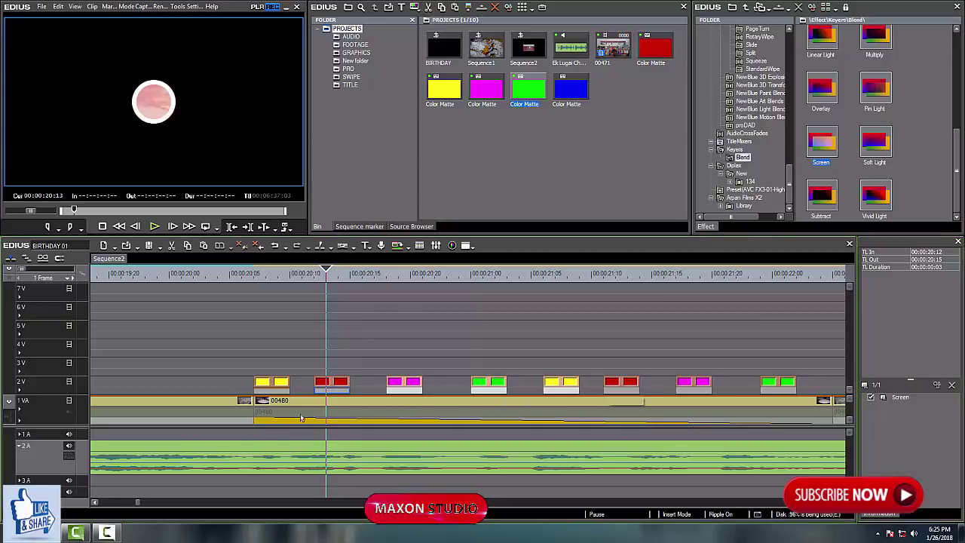
{"action": "left_click", "coordinate": [328, 392]}
{"action": "left_click", "coordinate": [888, 398]}
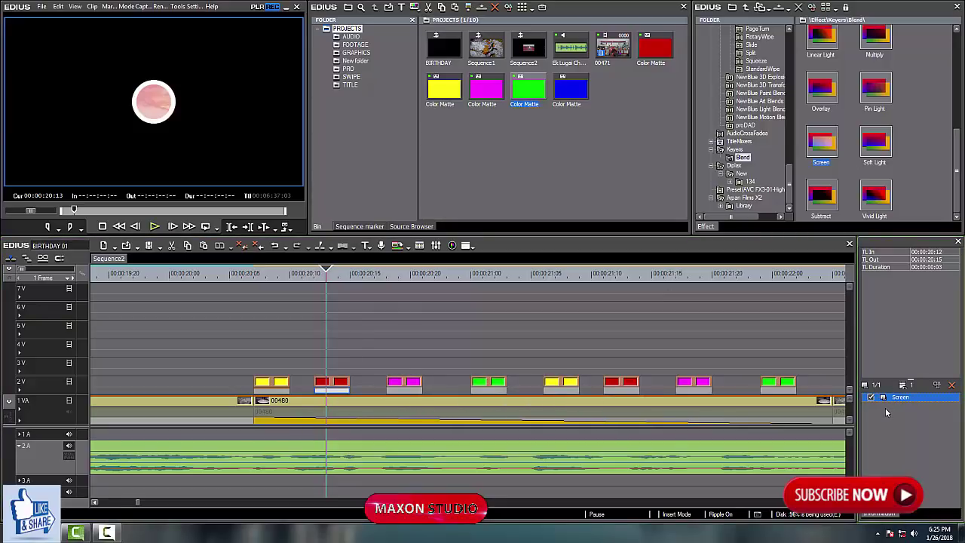
{"action": "left_click_drag", "start_coordinate": [363, 392], "coordinate": [781, 389]}
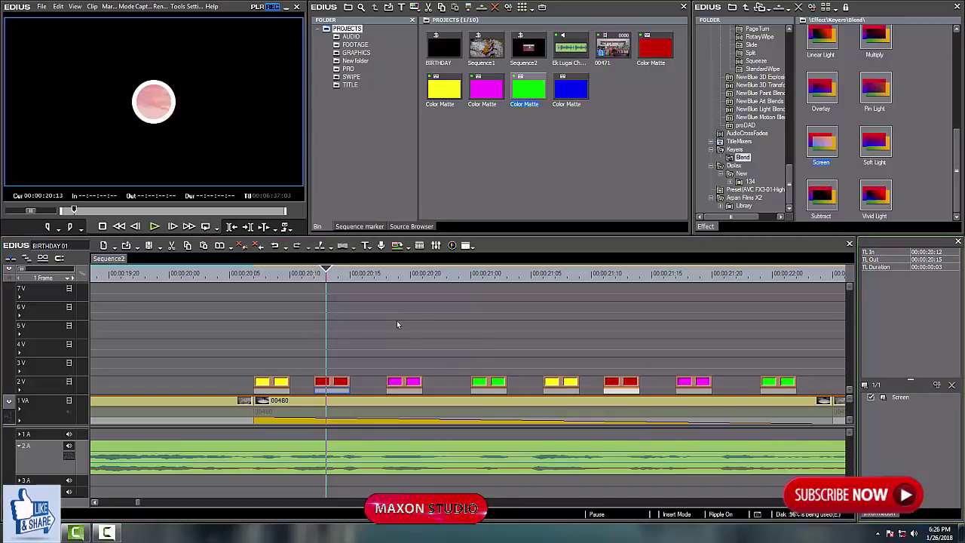
- Play back the section from about 00:00:20:00 several times to review the colour flashes over the circle transition
{"action": "scroll", "coordinate": [399, 322], "scroll_direction": "down", "scroll_amount": 3}
{"action": "left_click", "coordinate": [299, 276]}
{"action": "key", "text": "space"}
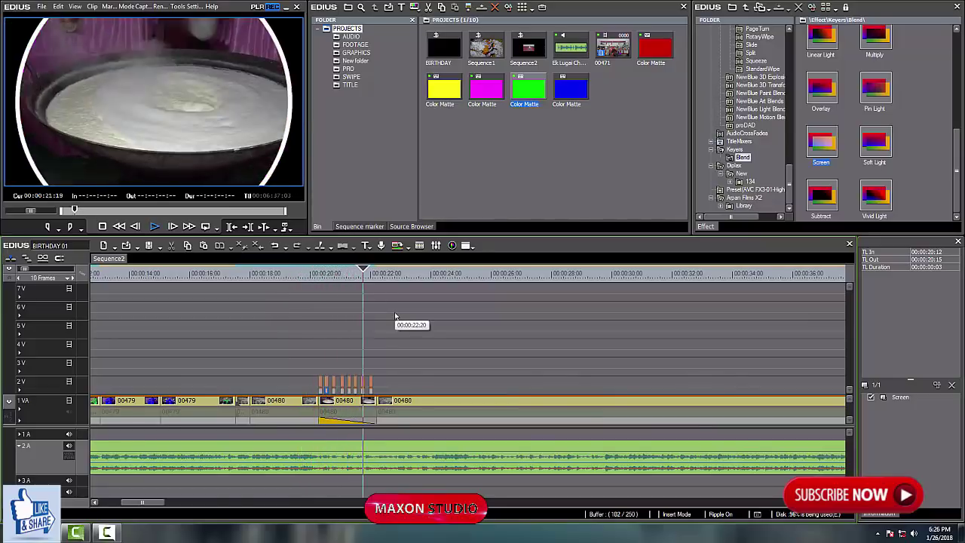
{"action": "left_click", "coordinate": [312, 274]}
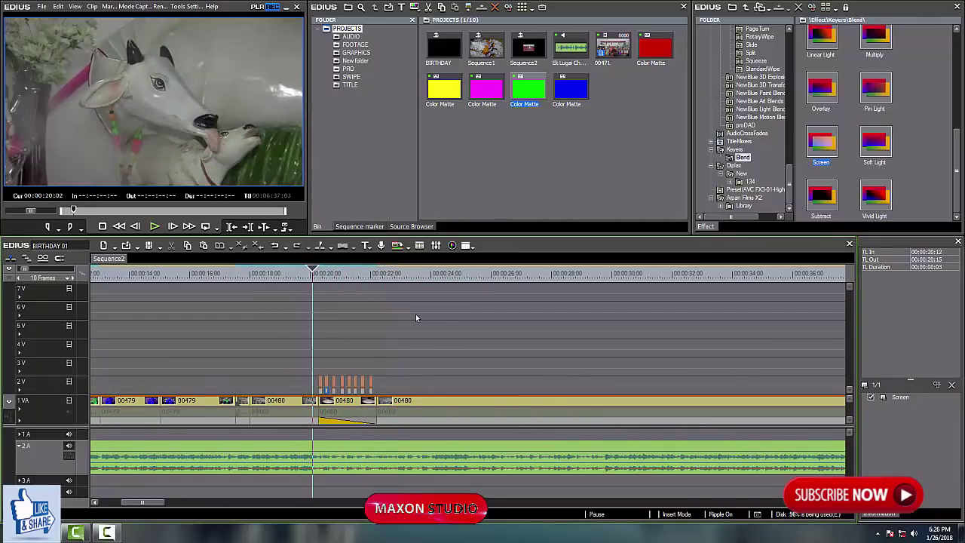
{"action": "key", "text": "space"}
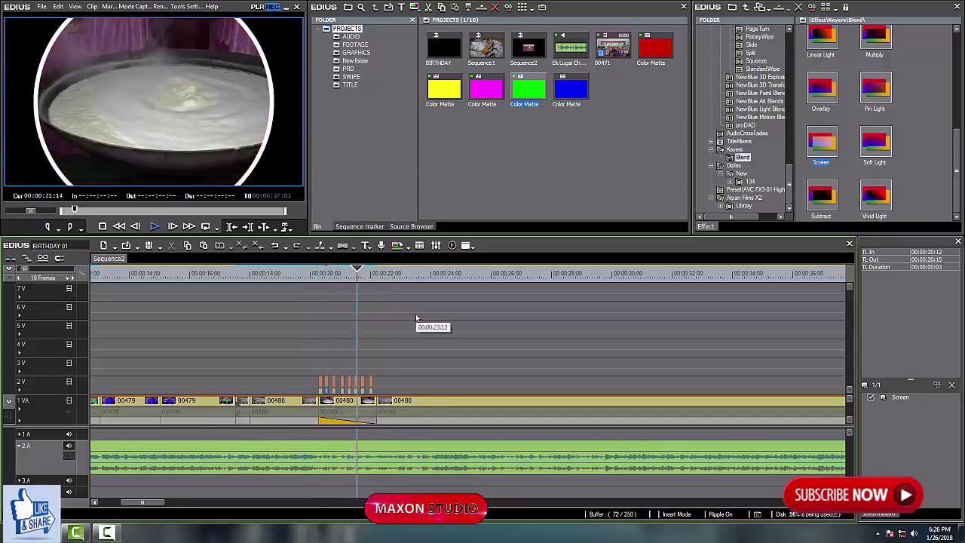
{"action": "key", "text": "space"}
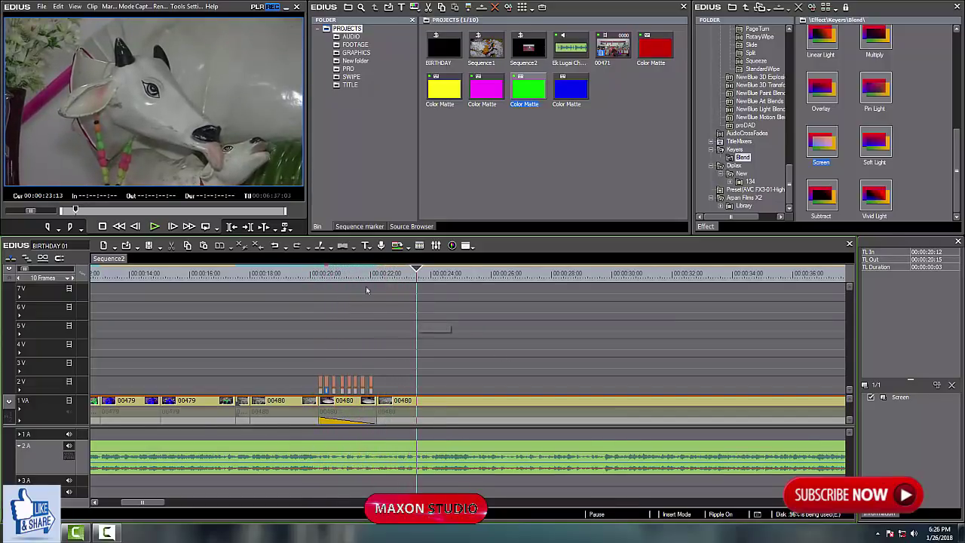
{"action": "key", "text": "space"}
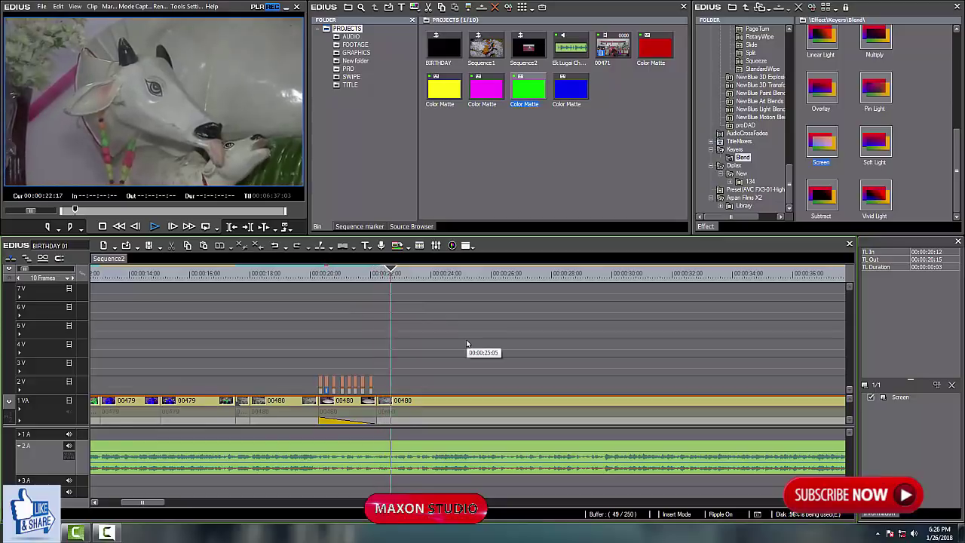
{"action": "key", "text": "space"}
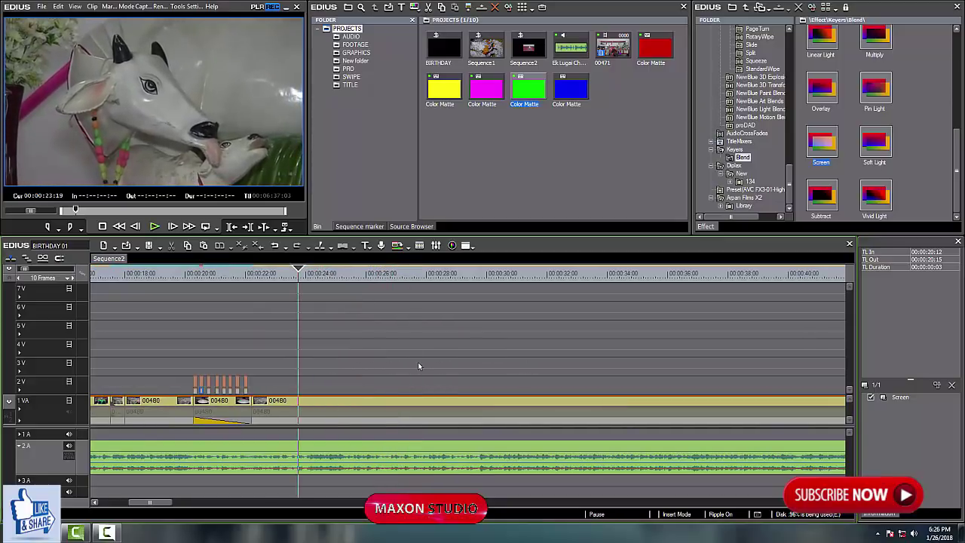
{"action": "left_click", "coordinate": [192, 287]}
{"action": "key", "text": "space"}
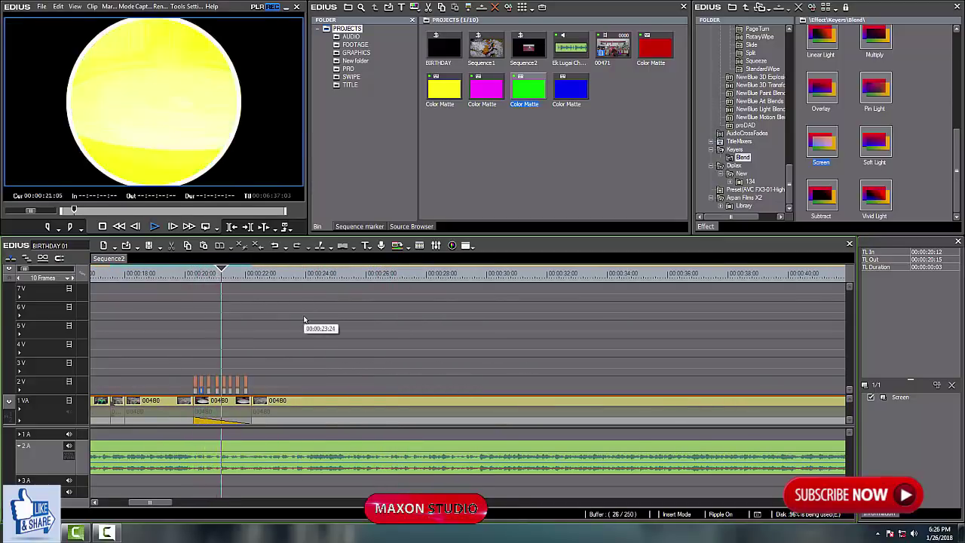
- Cut the 00480 clip on 1VA at 00:00:36:17 and 00:00:39:06 and move the piece between the cuts to 00:00:22:05
{"action": "key", "text": "space"}
{"action": "scroll", "coordinate": [448, 305], "scroll_direction": "down", "scroll_amount": 1}
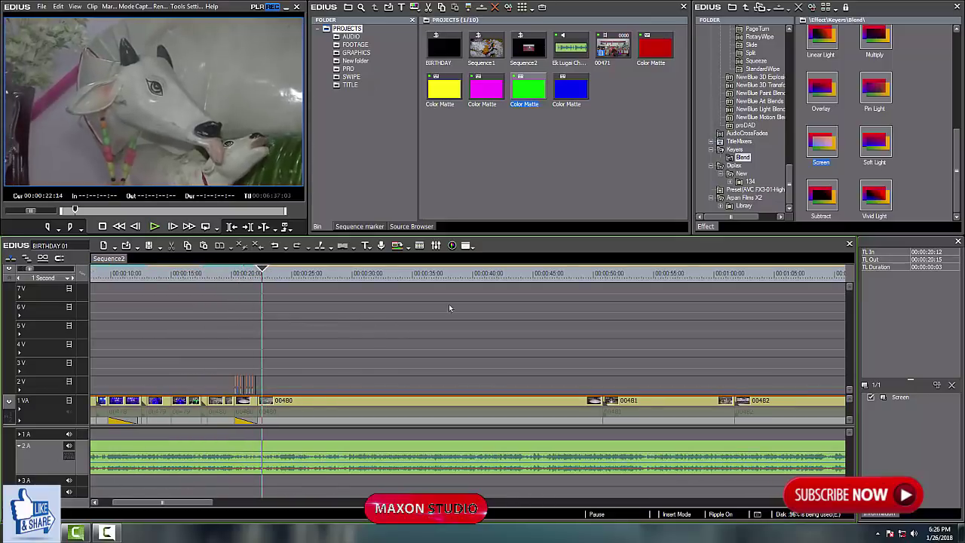
{"action": "left_click_drag", "start_coordinate": [448, 308], "coordinate": [433, 405]}
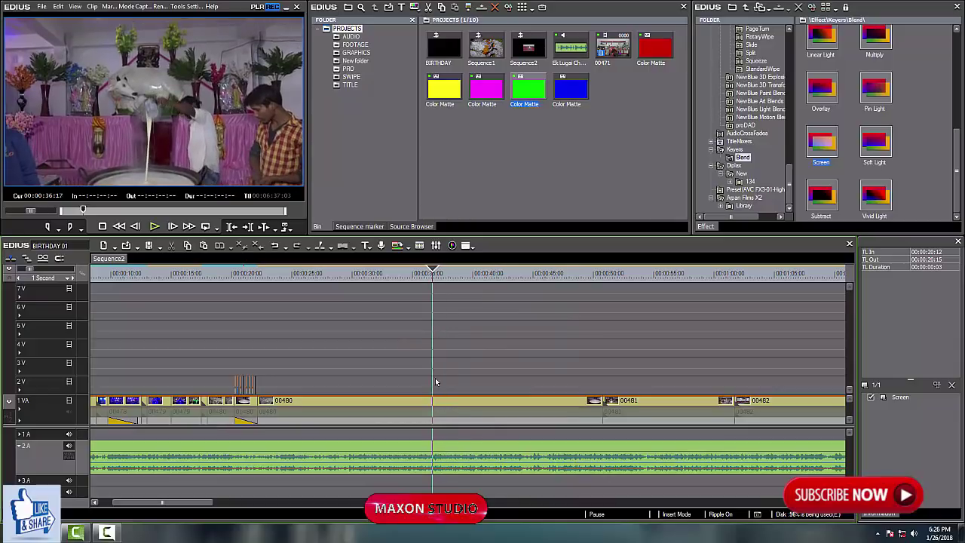
{"action": "left_click", "coordinate": [433, 406]}
{"action": "key", "text": "c"}
{"action": "left_click_drag", "start_coordinate": [436, 308], "coordinate": [465, 304]}
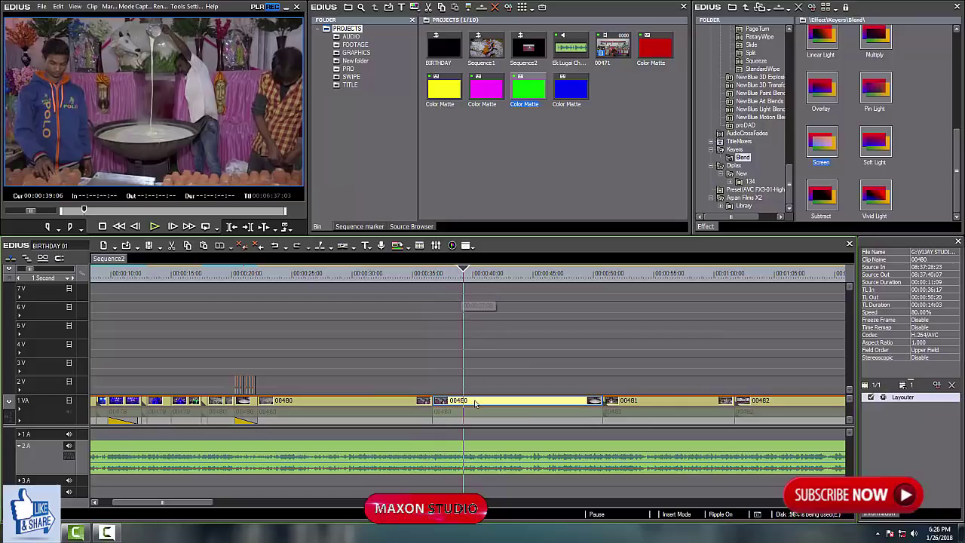
{"action": "key", "text": "c"}
{"action": "left_click_drag", "start_coordinate": [452, 405], "coordinate": [283, 411]}
- Copy the Circle transition from the 00:00:20:07 clip onto the start of the moved piece at 00:00:22:05
{"action": "left_click", "coordinate": [258, 275]}
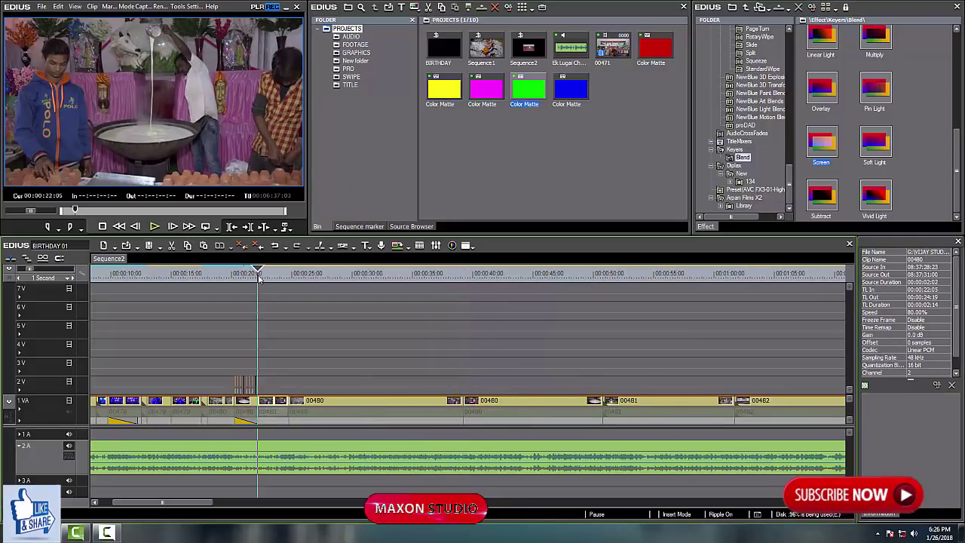
{"action": "scroll", "coordinate": [301, 326], "scroll_direction": "up", "scroll_amount": 4}
{"action": "scroll", "coordinate": [335, 340], "scroll_direction": "down", "scroll_amount": 1}
{"action": "left_click", "coordinate": [219, 424]}
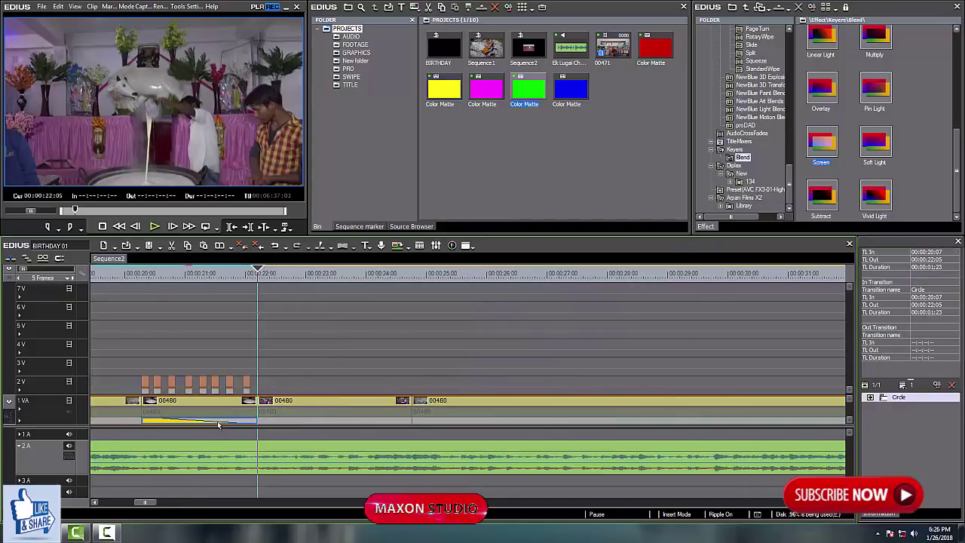
{"action": "left_click_drag", "start_coordinate": [198, 423], "coordinate": [282, 419]}
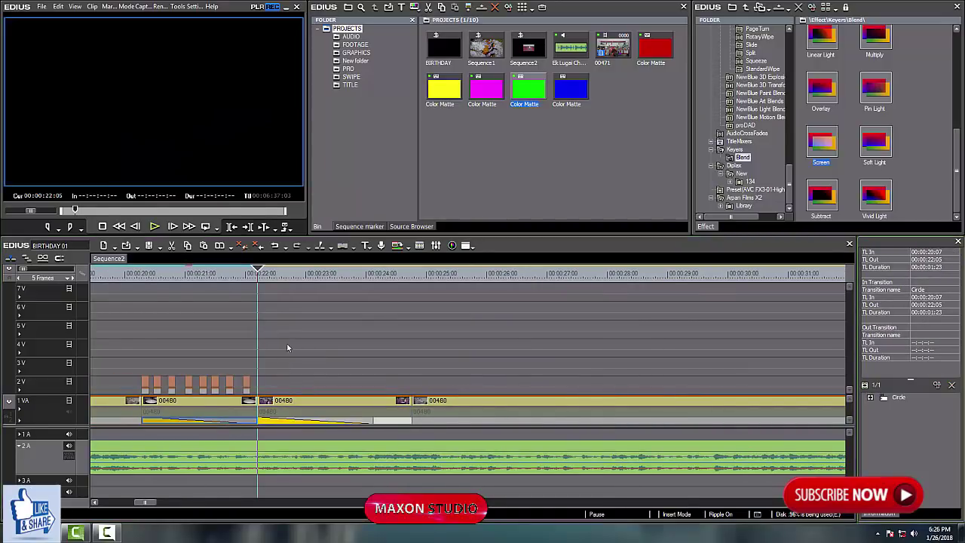
- Copy the whole group of colour mattes on 2V to 00:00:22:08 on the same track in overwrite mode
{"action": "left_click_drag", "start_coordinate": [287, 344], "coordinate": [188, 352]}
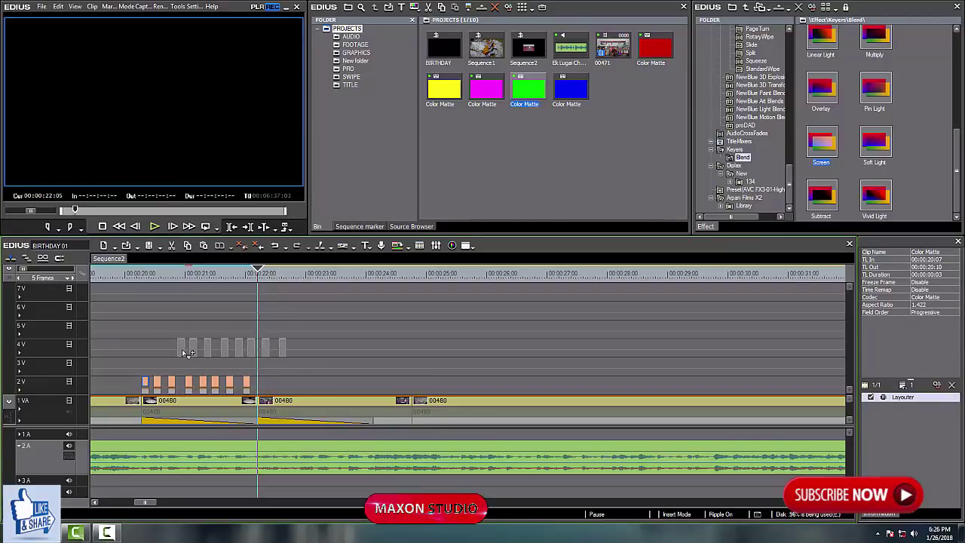
{"action": "left_click_drag", "start_coordinate": [190, 352], "coordinate": [271, 385]}
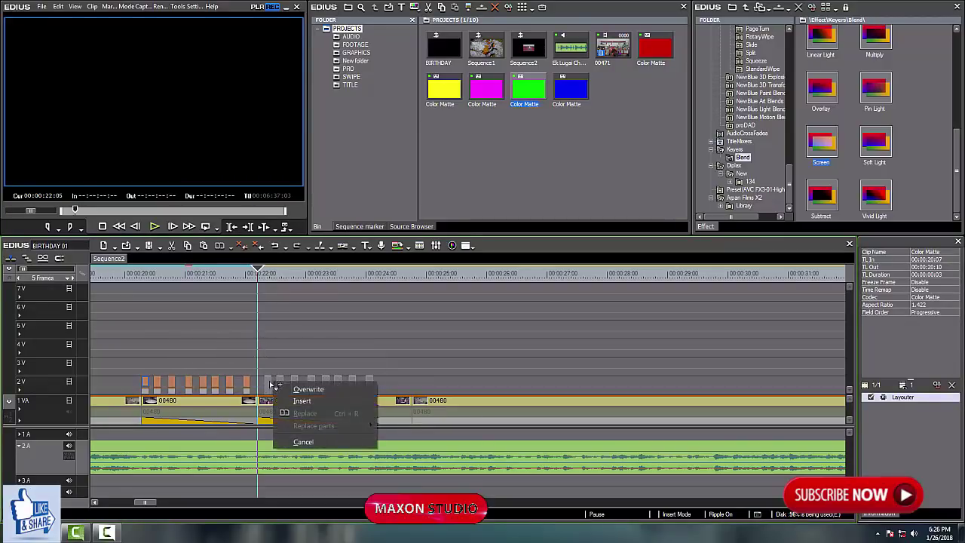
{"action": "left_click", "coordinate": [314, 390]}
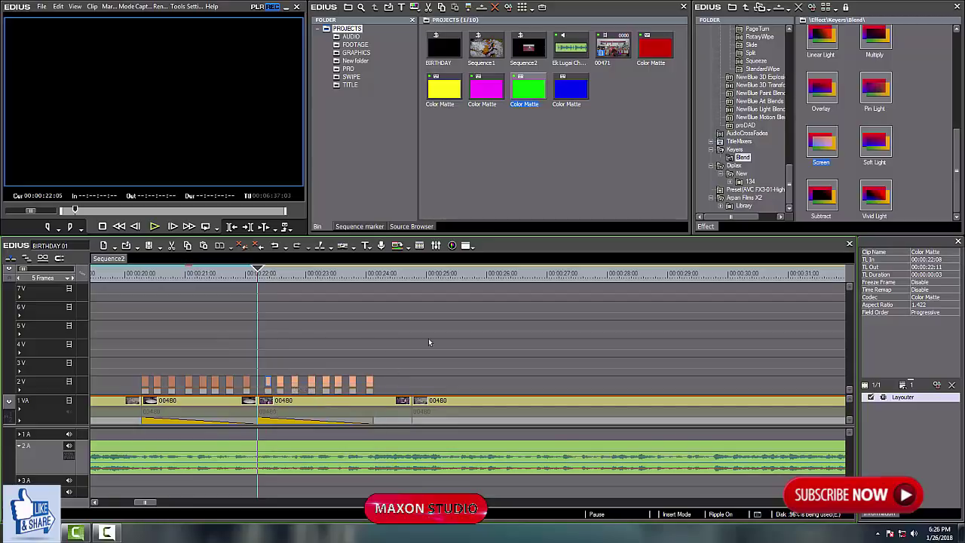
- Preview the copied matte flashes and shift the copied group on 2V to start at 00:00:22:05
{"action": "key", "text": "space"}
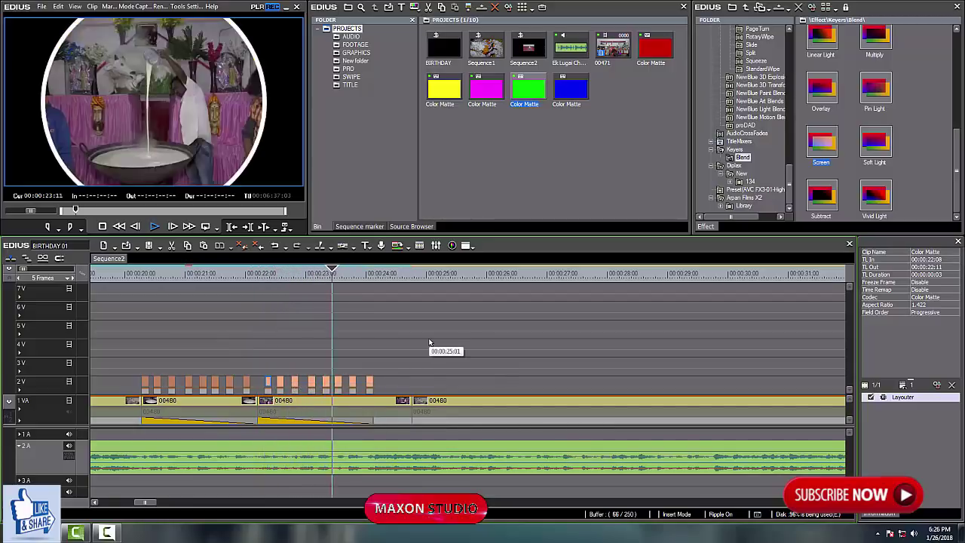
{"action": "left_click", "coordinate": [259, 275]}
{"action": "scroll", "coordinate": [347, 401], "scroll_direction": "up", "scroll_amount": 1}
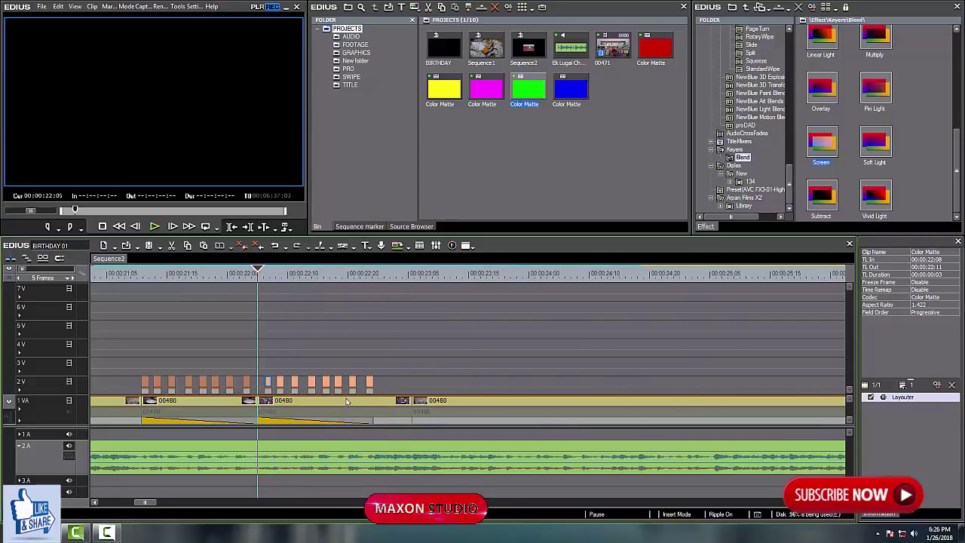
{"action": "scroll", "coordinate": [332, 392], "scroll_direction": "up", "scroll_amount": 1}
{"action": "scroll", "coordinate": [317, 385], "scroll_direction": "down", "scroll_amount": 6}
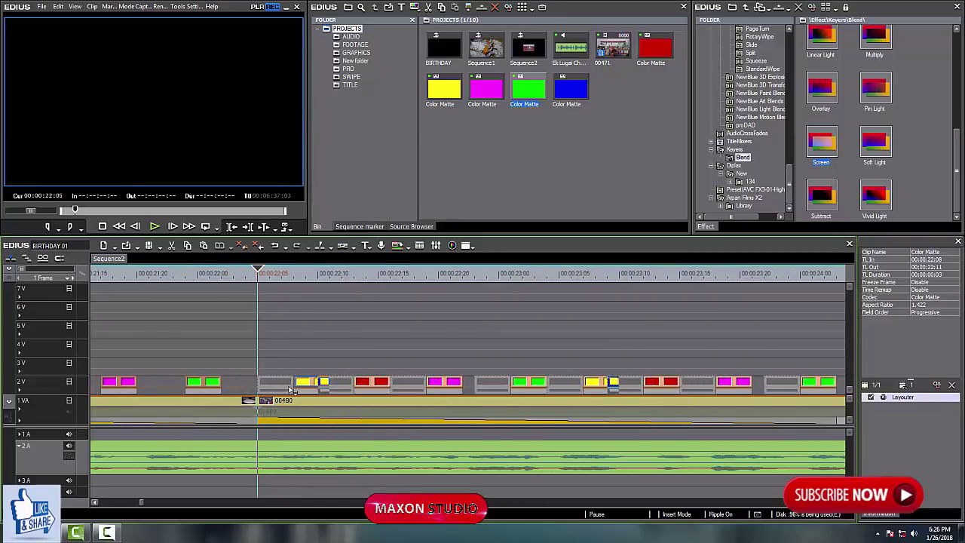
{"action": "scroll", "coordinate": [219, 321], "scroll_direction": "up", "scroll_amount": 2}
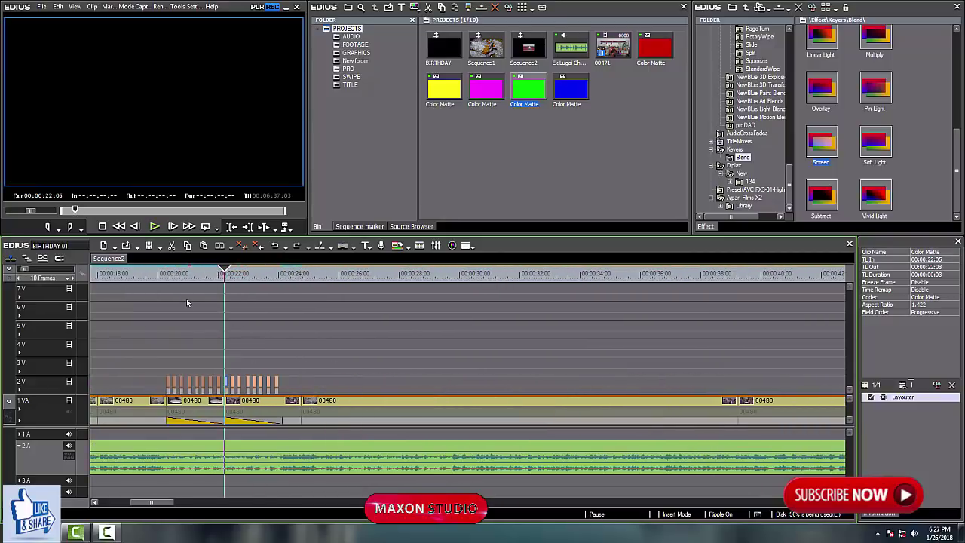
- Play back from just before the first circle transition and locate the music beat at 00:00:24:01
{"action": "left_click", "coordinate": [151, 276]}
{"action": "key", "text": "space"}
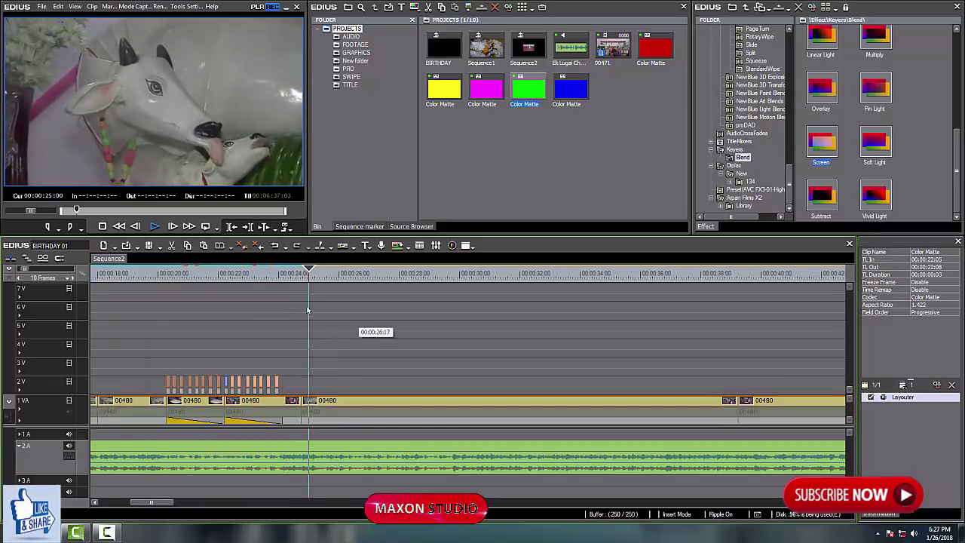
{"action": "left_click", "coordinate": [292, 274]}
{"action": "key", "text": "a"}
{"action": "key", "text": "space"}
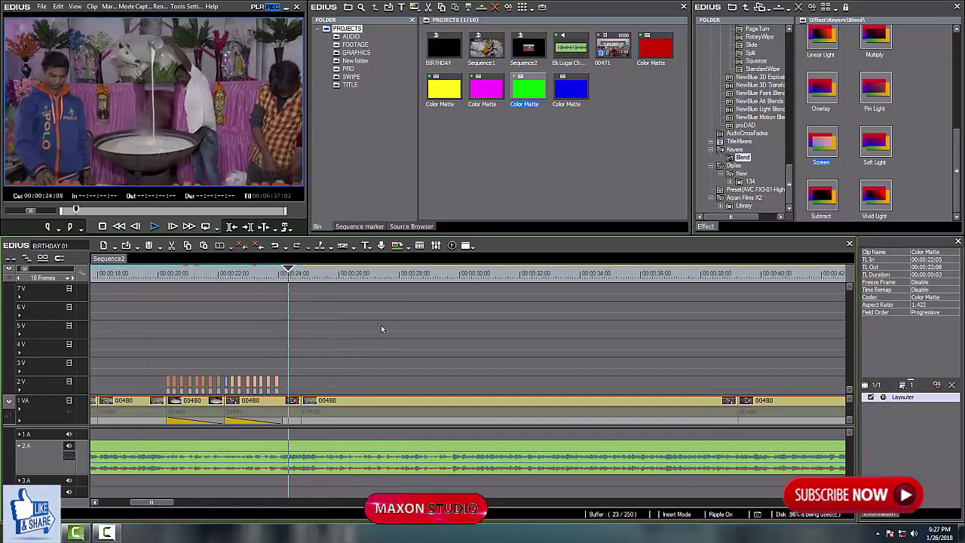
{"action": "key", "text": "a"}
{"action": "key", "text": "ctrl+plus"}
{"action": "left_click", "coordinate": [263, 276]}
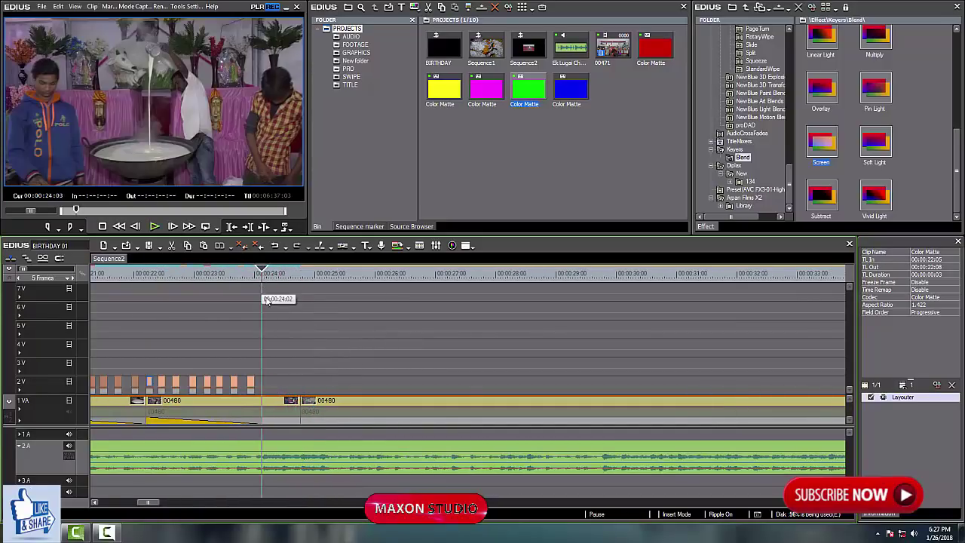
{"action": "key", "text": "ctrl+KP_Add"}
{"action": "left_click", "coordinate": [234, 275]}
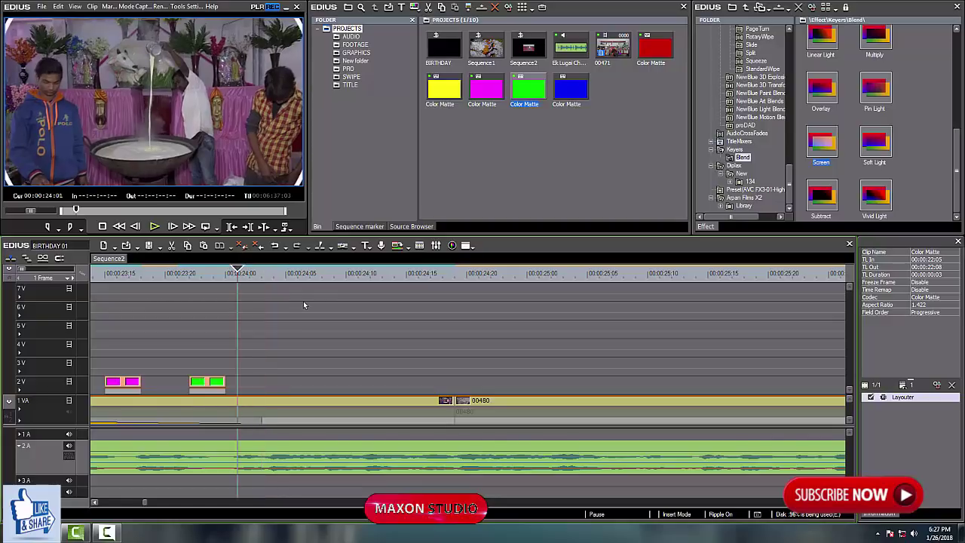
{"action": "key", "text": "space"}
{"action": "left_click_drag", "start_coordinate": [301, 275], "coordinate": [245, 304]}
{"action": "key", "text": "Left"}
- Ripple-trim the end of the second circle-transition clip on 1VA to 00:00:24:01
{"action": "left_click", "coordinate": [260, 423]}
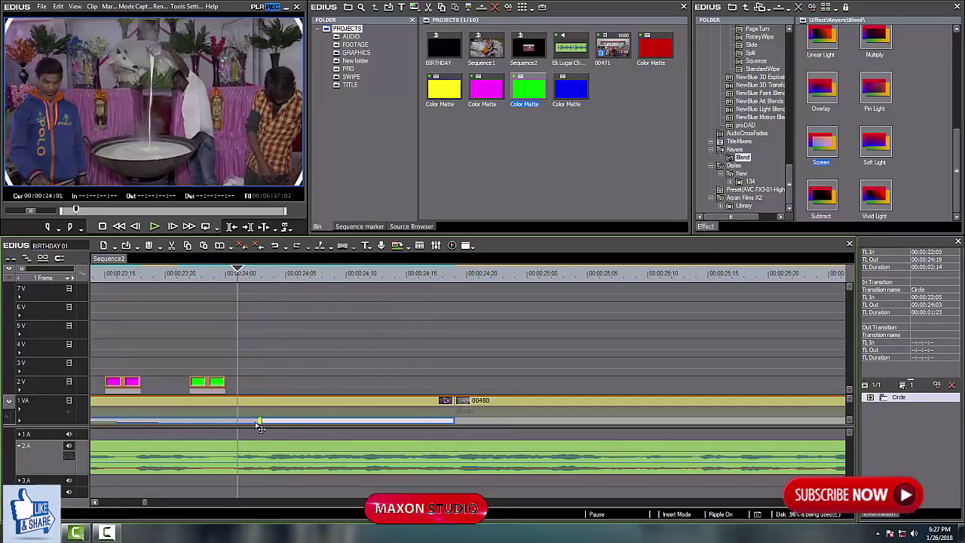
{"action": "left_click", "coordinate": [255, 409]}
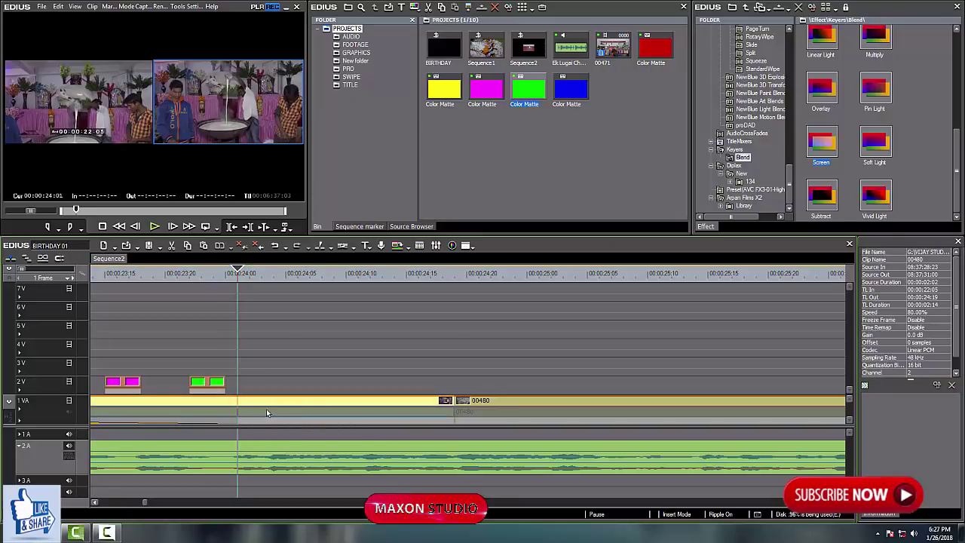
{"action": "key", "text": "m"}
{"action": "scroll", "coordinate": [290, 378], "scroll_direction": "down", "scroll_amount": 2}
{"action": "scroll", "coordinate": [291, 379], "scroll_direction": "up", "scroll_amount": 1}
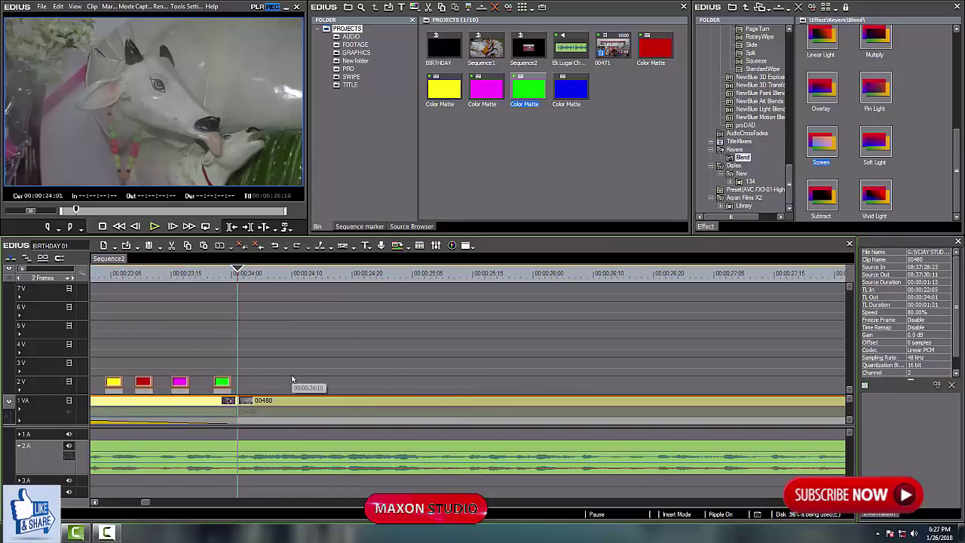
- Play the footage following the 00:00:24:01 cut several times to check it against the music
{"action": "key", "text": "space"}
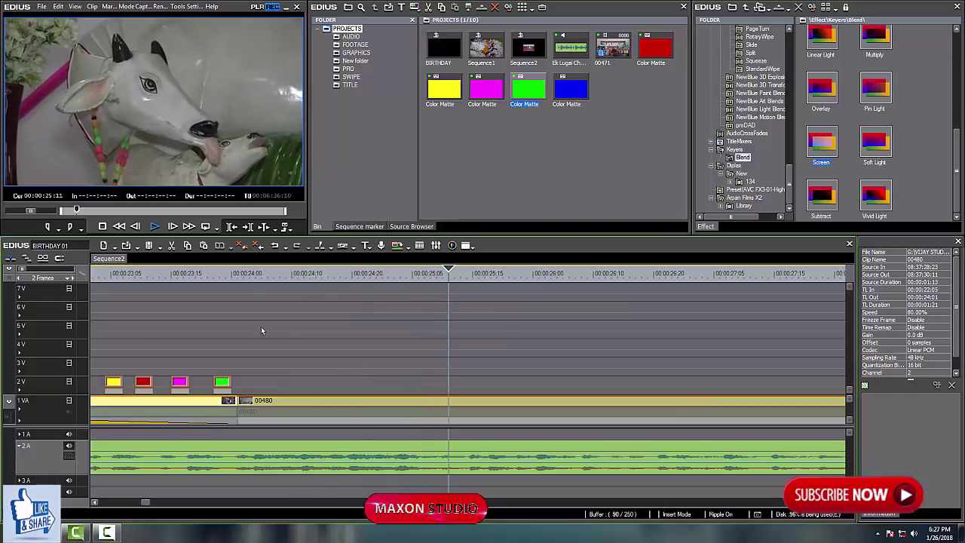
{"action": "left_click", "coordinate": [247, 274]}
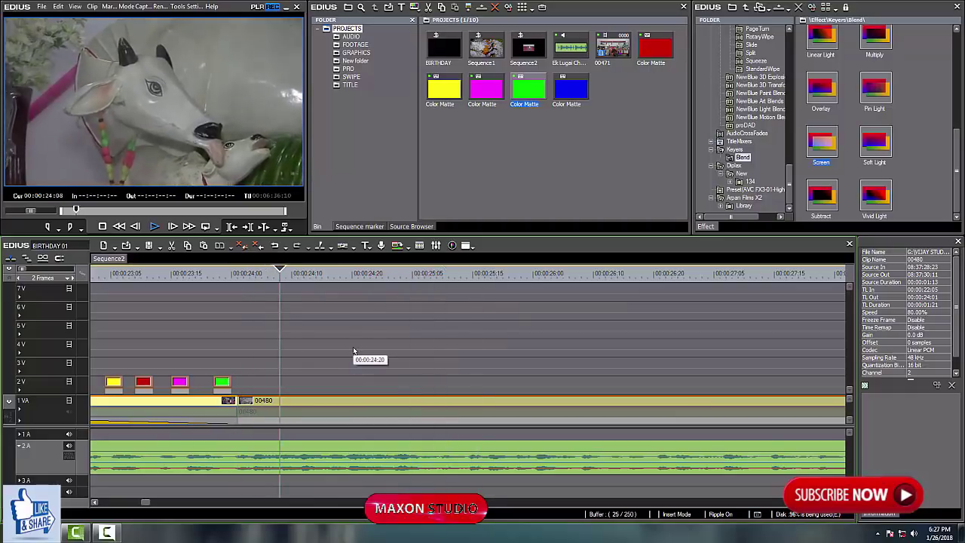
{"action": "key", "text": "space"}
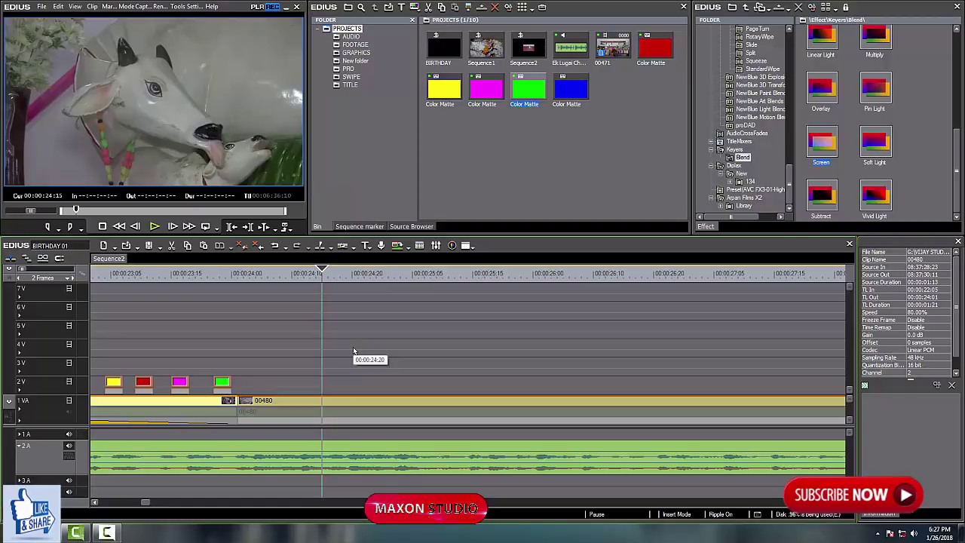
{"action": "left_click", "coordinate": [235, 298]}
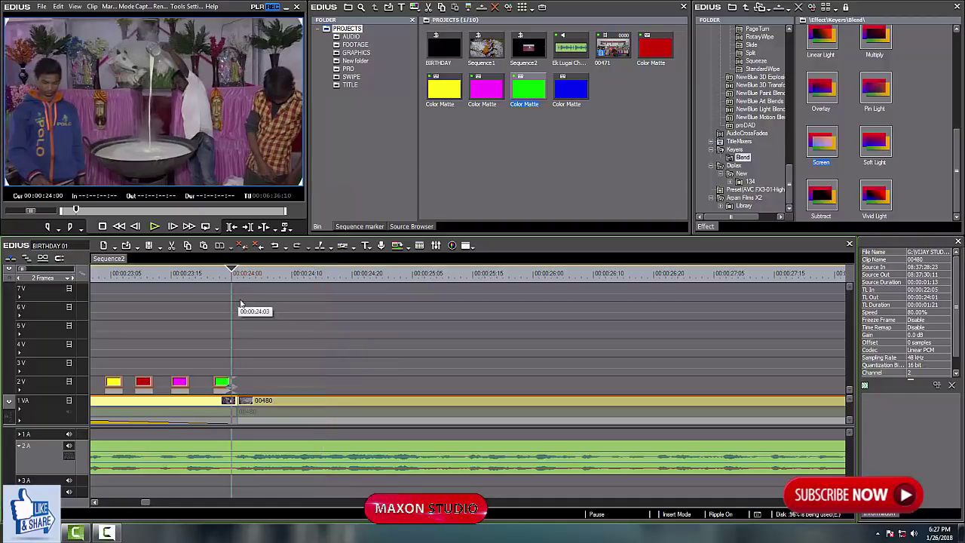
{"action": "key", "text": "space"}
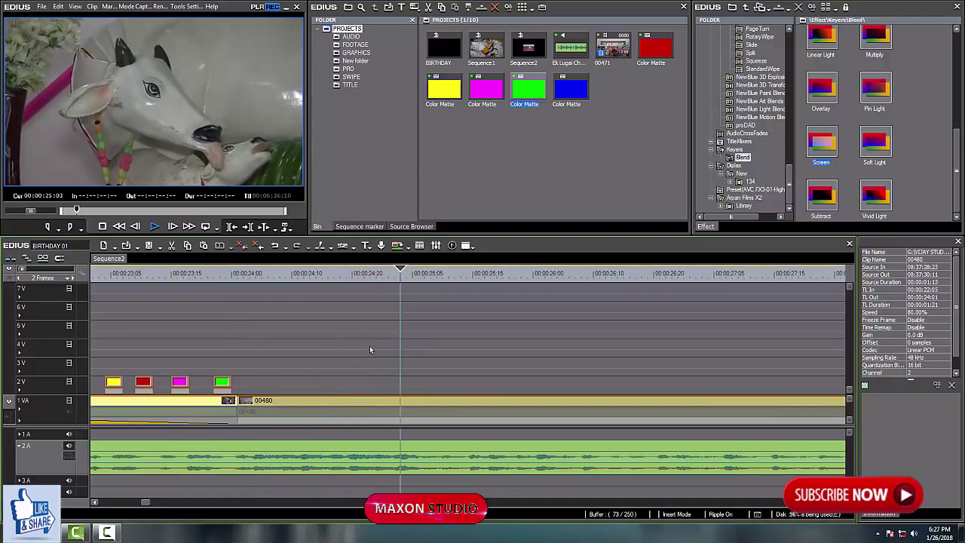
{"action": "key", "text": "space"}
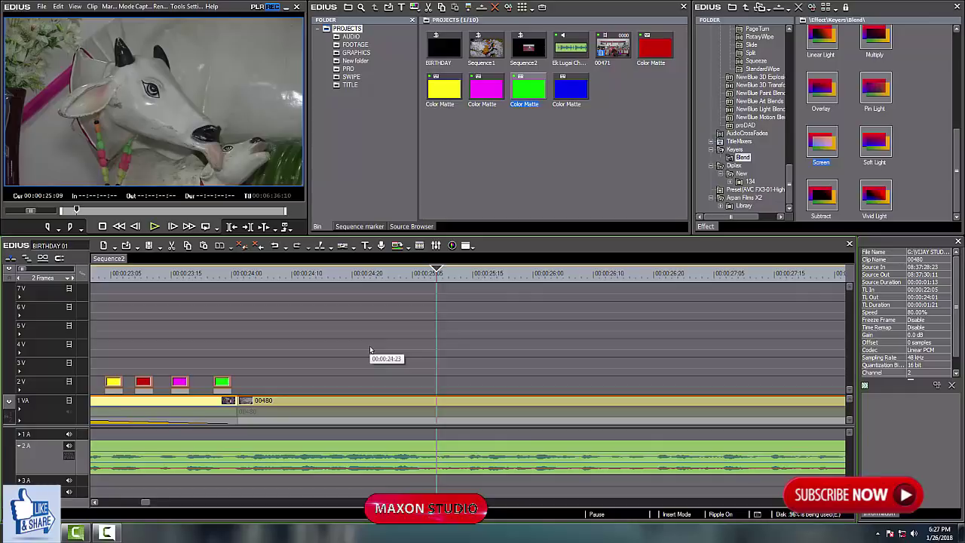
- Ripple-trim the start of the 00480 clip at 00:00:24:01 to shorten it to 00:00:08:21
{"action": "scroll", "coordinate": [383, 315], "scroll_direction": "down", "scroll_amount": 3}
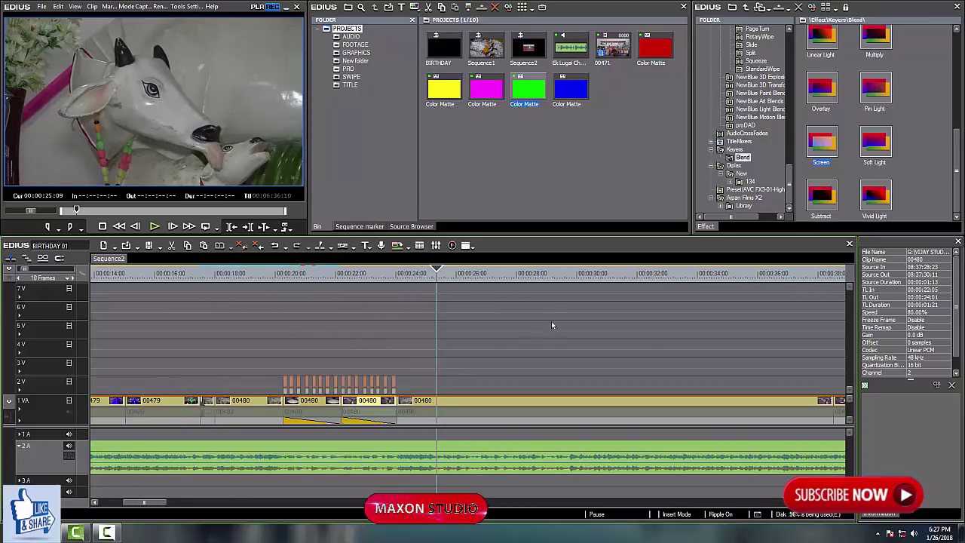
{"action": "scroll", "coordinate": [552, 325], "scroll_direction": "down", "scroll_amount": 5}
{"action": "left_click_drag", "start_coordinate": [330, 275], "coordinate": [451, 302]}
{"action": "key", "text": "n"}
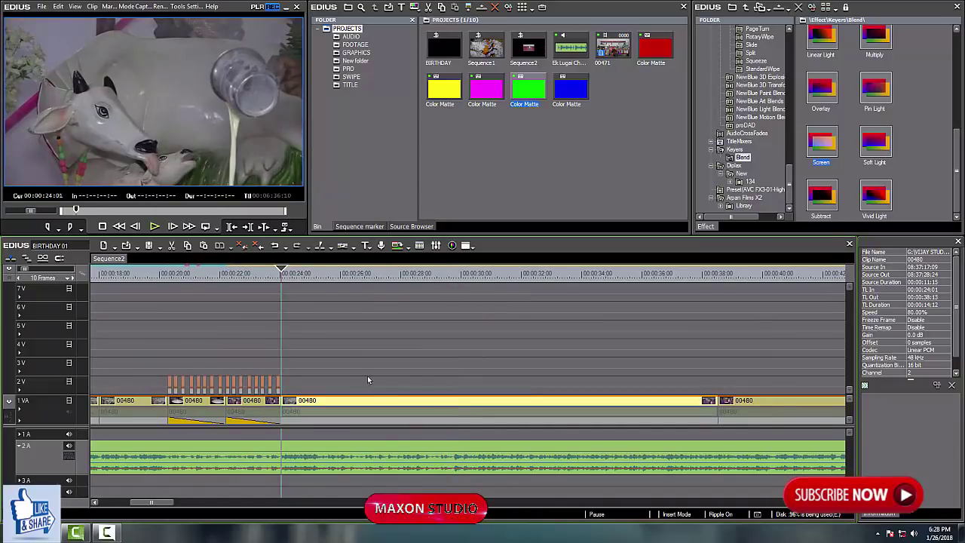
- Cut the trimmed 00480 clip on the beat at 00:00:25:05 and ripple-delete the piece after the cut
{"action": "scroll", "coordinate": [350, 363], "scroll_direction": "up", "scroll_amount": 1}
{"action": "key", "text": "space"}
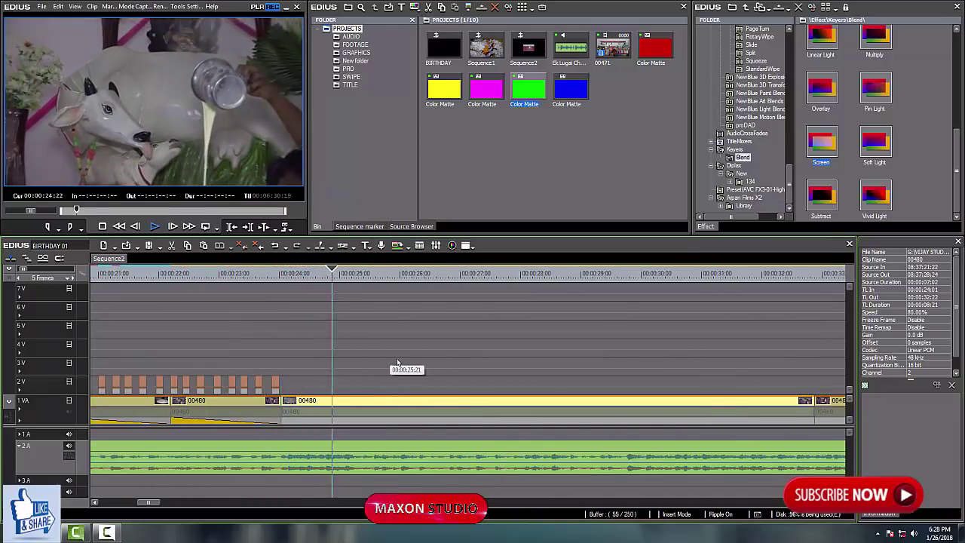
{"action": "left_click", "coordinate": [310, 315]}
{"action": "key", "text": "space"}
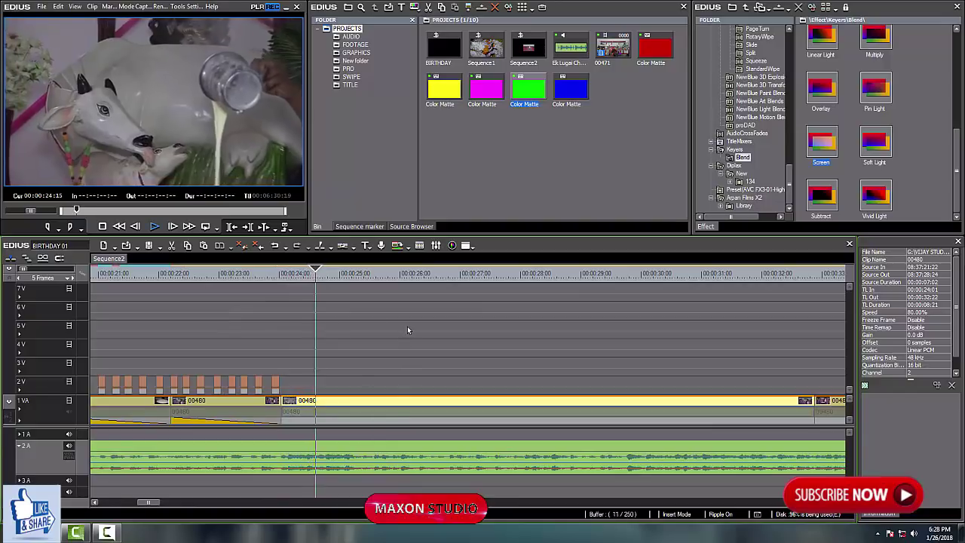
{"action": "left_click", "coordinate": [352, 332]}
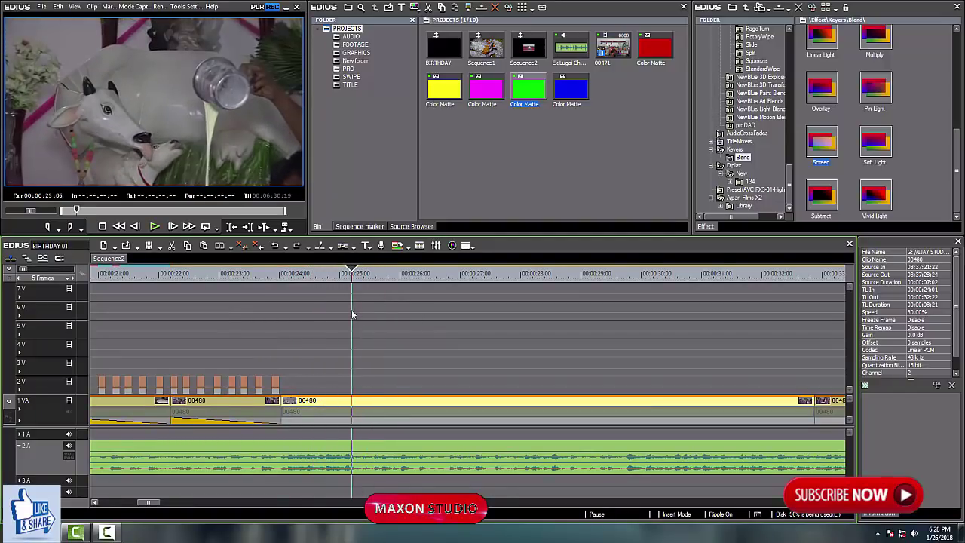
{"action": "key", "text": "c"}
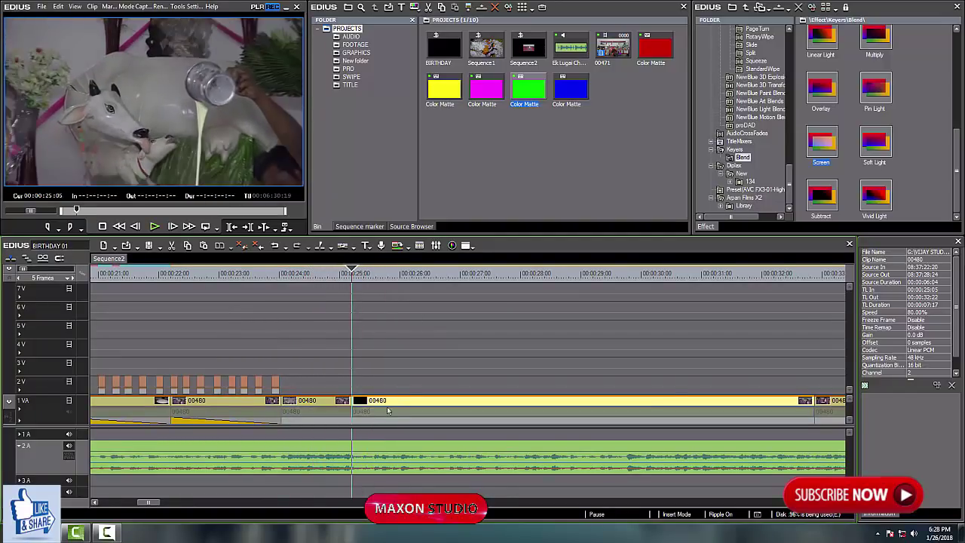
{"action": "key", "text": "alt+Delete"}
- Play the trimmed 00480 clip from about 00:00:24:04 to find the music's beats
{"action": "left_click", "coordinate": [285, 315]}
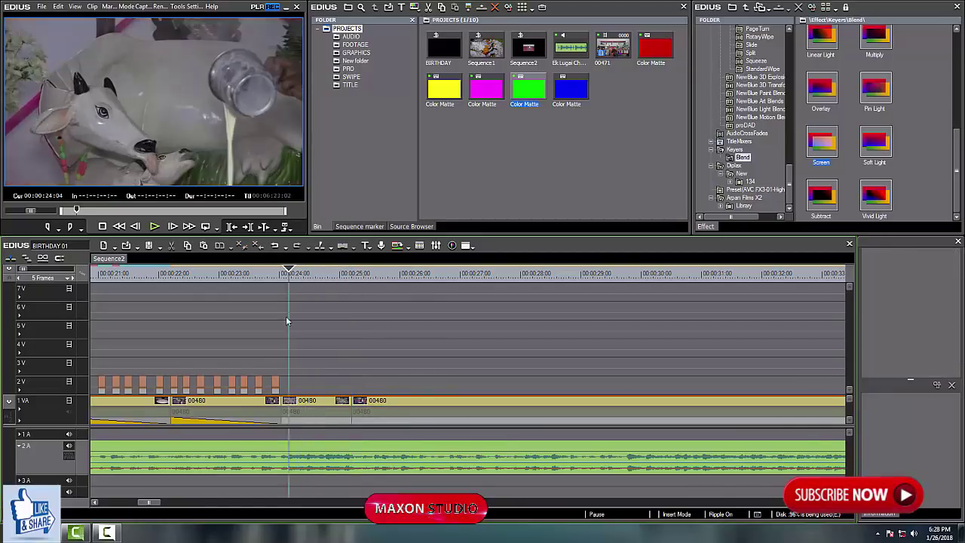
{"action": "scroll", "coordinate": [316, 320], "scroll_direction": "up", "scroll_amount": 1}
{"action": "key", "text": "space"}
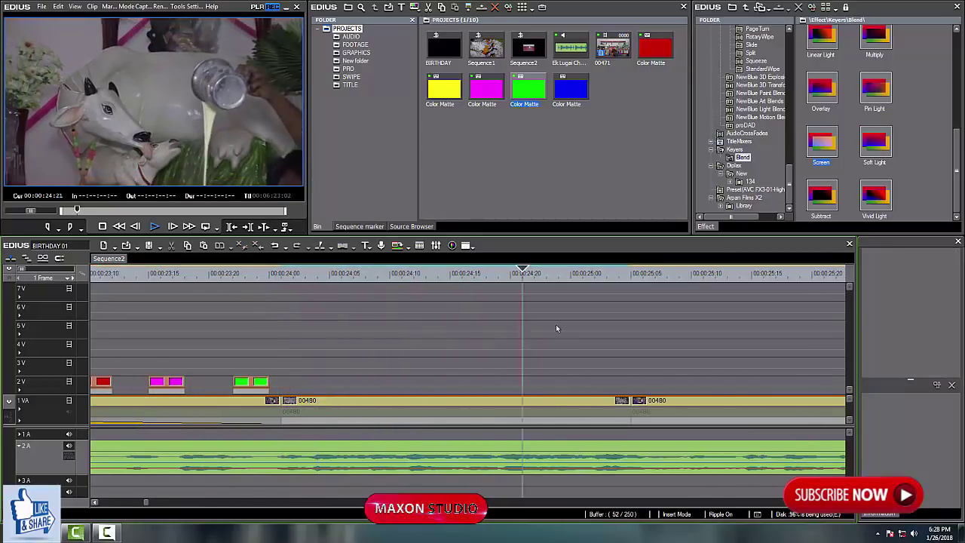
{"action": "left_click", "coordinate": [333, 339]}
{"action": "key", "text": "Left"}
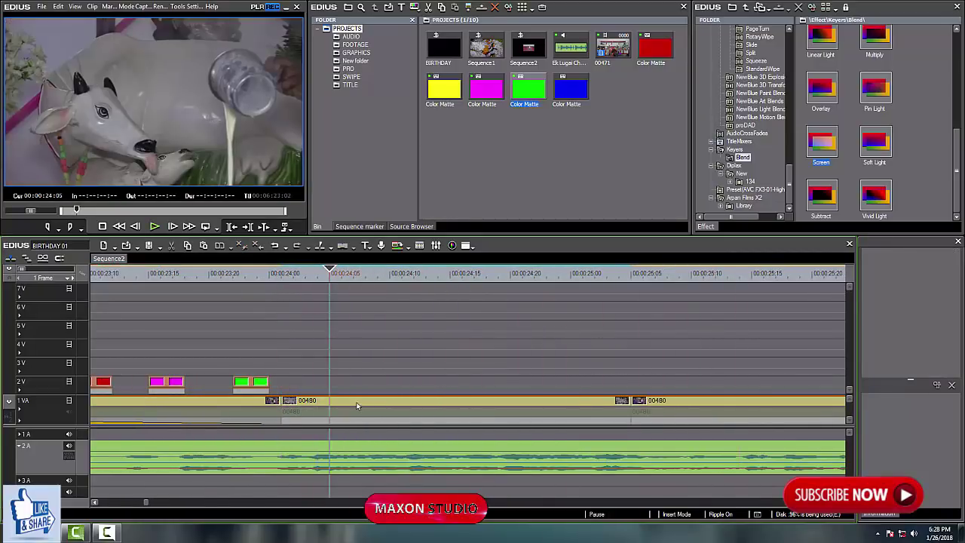
{"action": "left_click", "coordinate": [357, 404]}
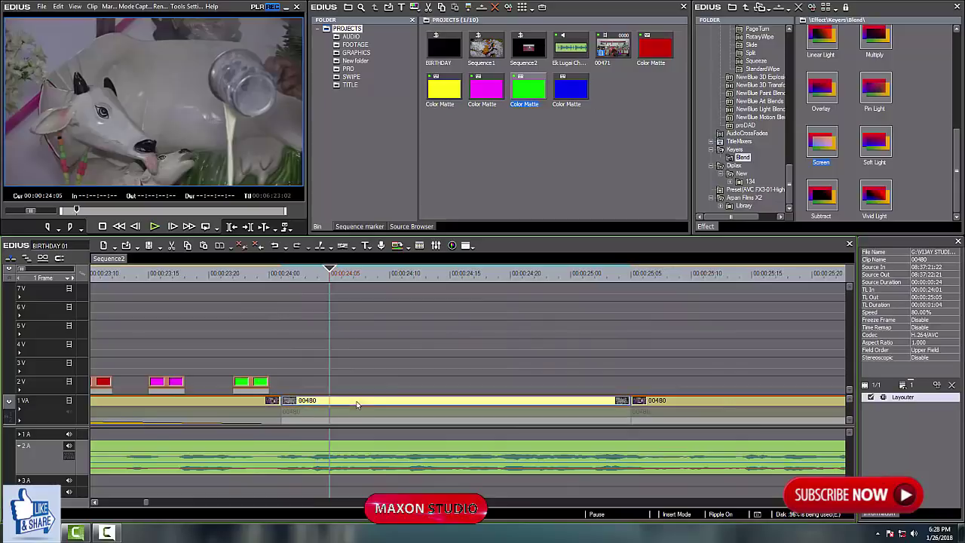
{"action": "double_click", "coordinate": [902, 398]}
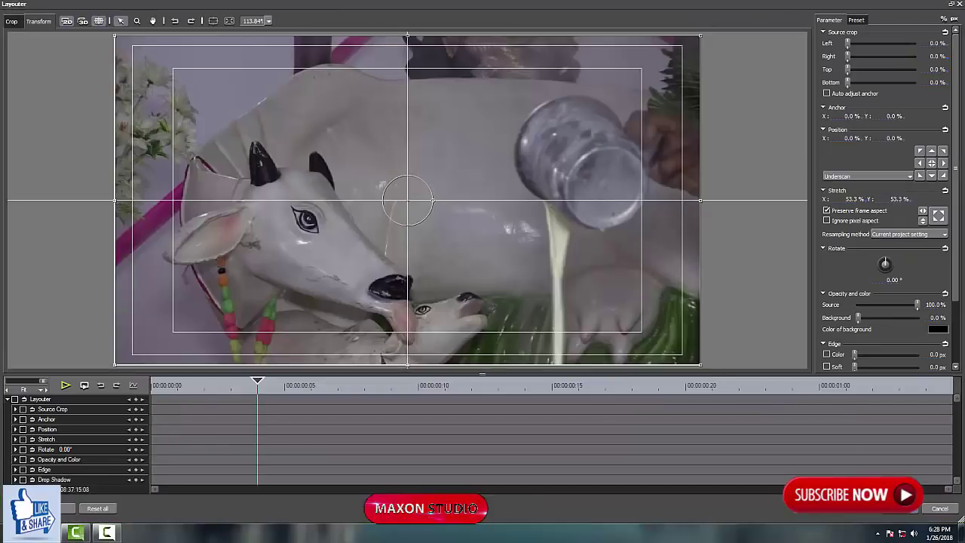
{"action": "left_click", "coordinate": [939, 509]}
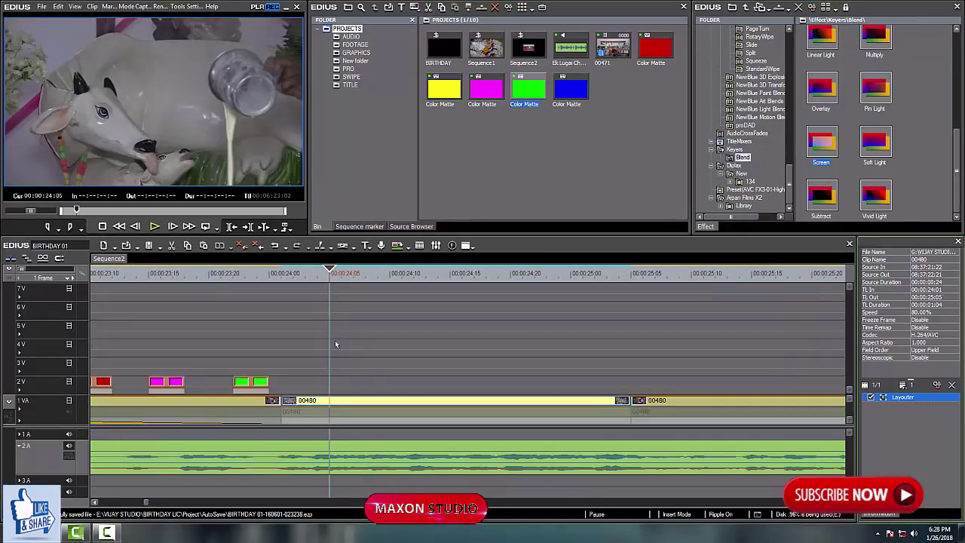
- Try splitting the 00480 clip on 1VA into short pieces at 00:00:24:04, 24:08, 24:11, 24:16, 24:19 and 24:23
{"action": "left_click_drag", "start_coordinate": [334, 340], "coordinate": [280, 312]}
{"action": "left_click_drag", "start_coordinate": [456, 324], "coordinate": [402, 315]}
{"action": "key", "text": "c"}
{"action": "key", "text": "c"}
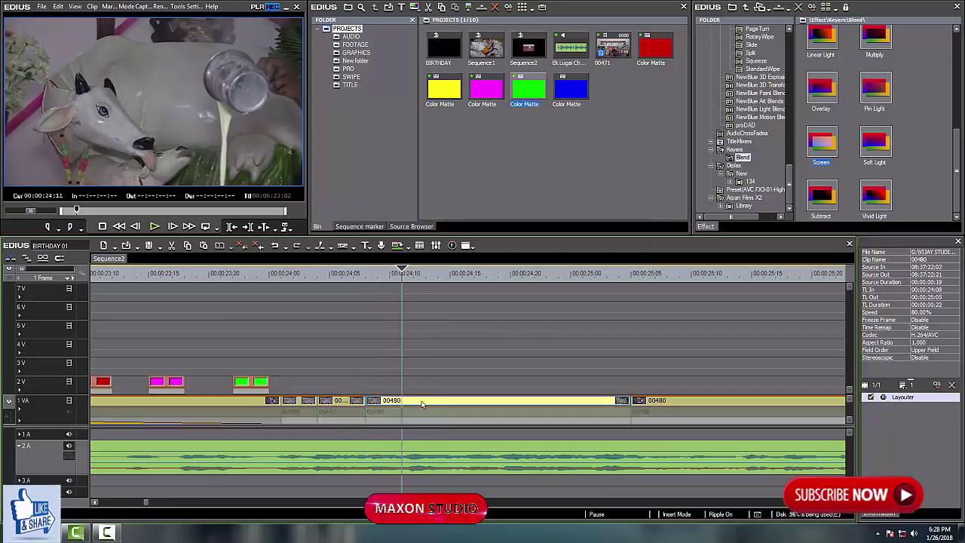
{"action": "key", "text": "c"}
{"action": "left_click_drag", "start_coordinate": [407, 301], "coordinate": [516, 360]}
{"action": "key", "text": "c"}
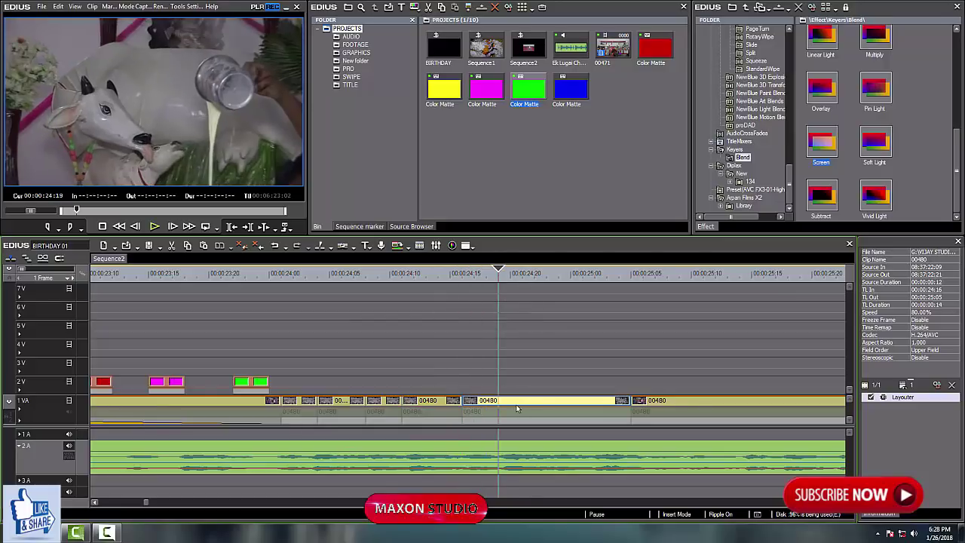
{"action": "key", "text": "c"}
{"action": "left_click_drag", "start_coordinate": [517, 306], "coordinate": [547, 329]}
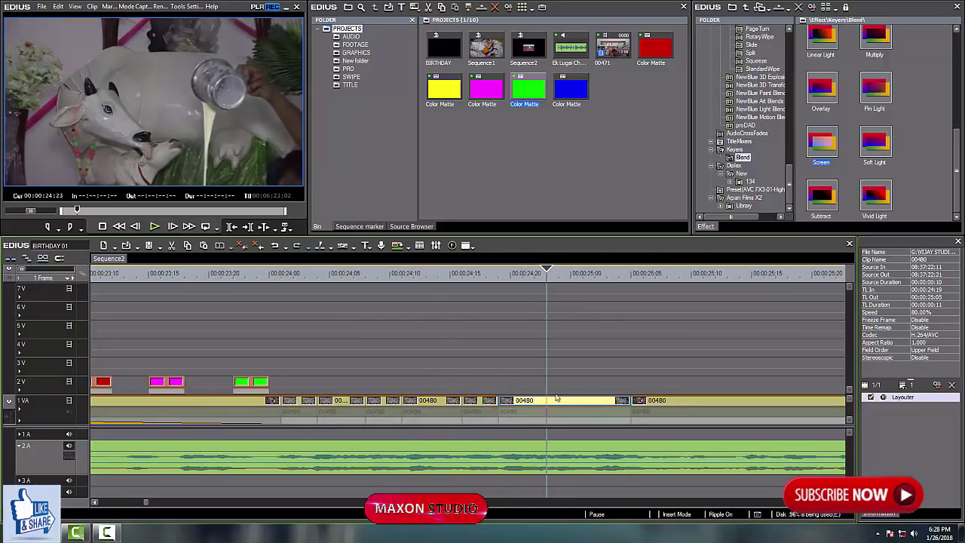
{"action": "key", "text": "c"}
- Play the newly cut pieces from 00:00:24:01 to check their rhythm against the music
{"action": "left_click_drag", "start_coordinate": [558, 278], "coordinate": [234, 383]}
{"action": "key", "text": "space"}
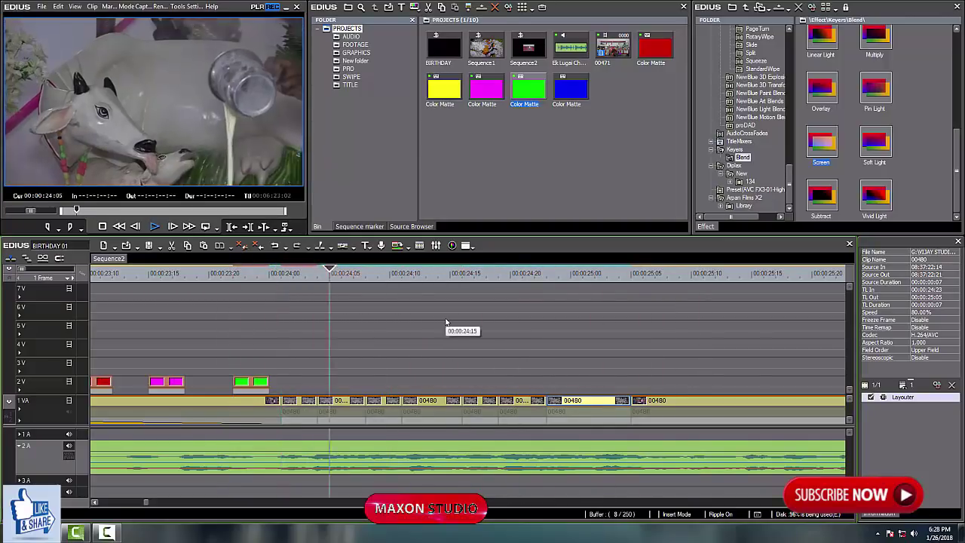
{"action": "left_click", "coordinate": [283, 314]}
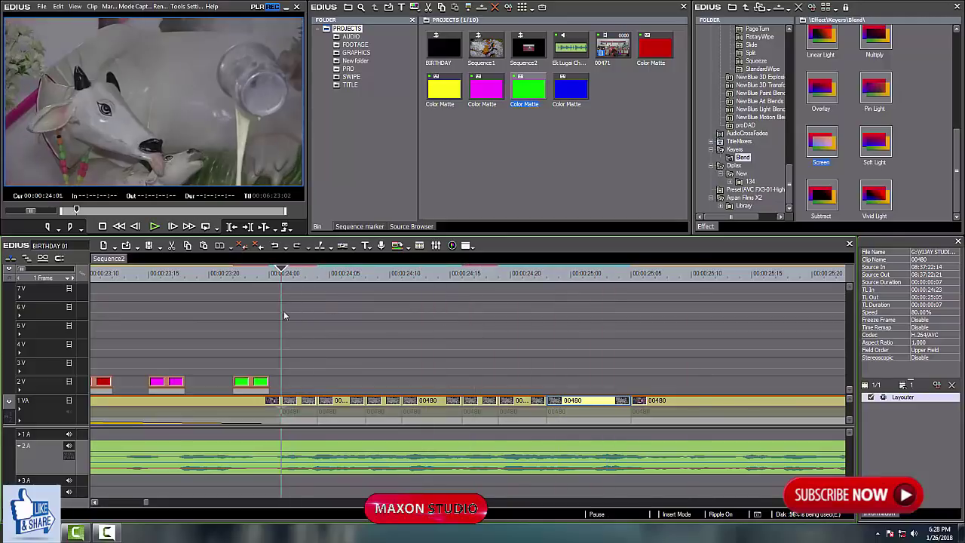
{"action": "key", "text": "space"}
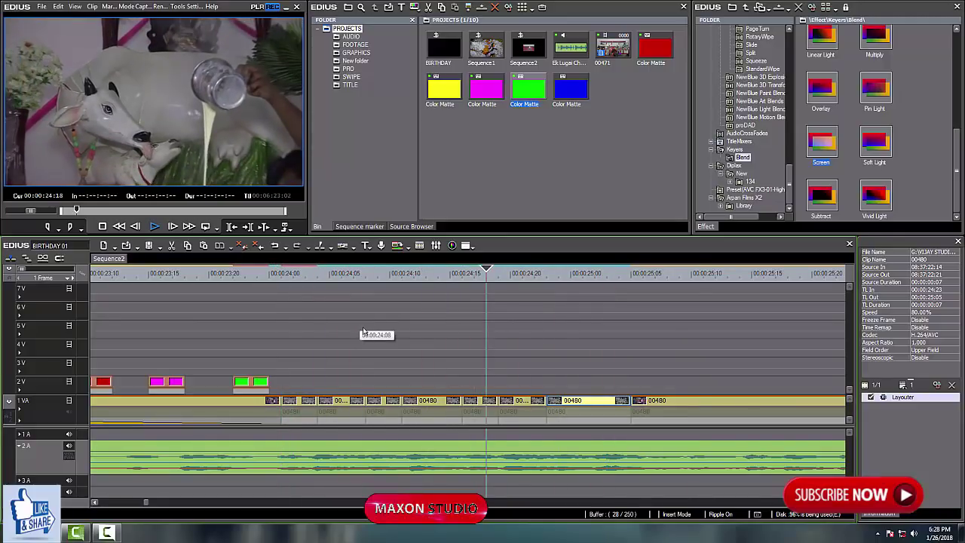
{"action": "key", "text": "space"}
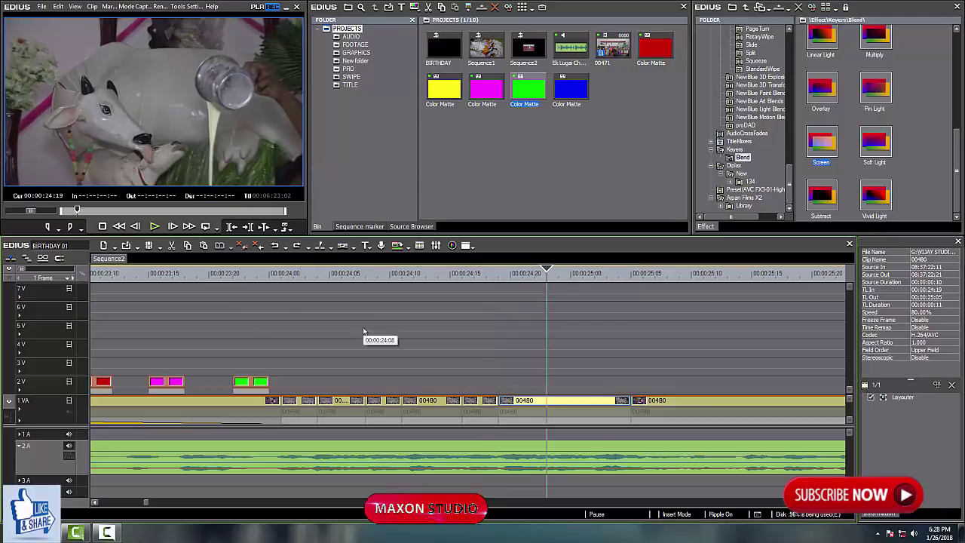
- Undo all the new cuts in the 00480 clip between 00:00:24:01 and 00:00:25:05
{"action": "key", "text": "Left"}
{"action": "key", "text": "Left"}
{"action": "key", "text": "Left"}
{"action": "key", "text": "Left"}
{"action": "key", "text": "Left"}
{"action": "key", "text": "Left"}
{"action": "key", "text": "Left"}
{"action": "key", "text": "Left"}
{"action": "key", "text": "Left"}
{"action": "key", "text": "Left"}
{"action": "key", "text": "Left"}
{"action": "key", "text": "Left"}
{"action": "left_click", "coordinate": [363, 332]}
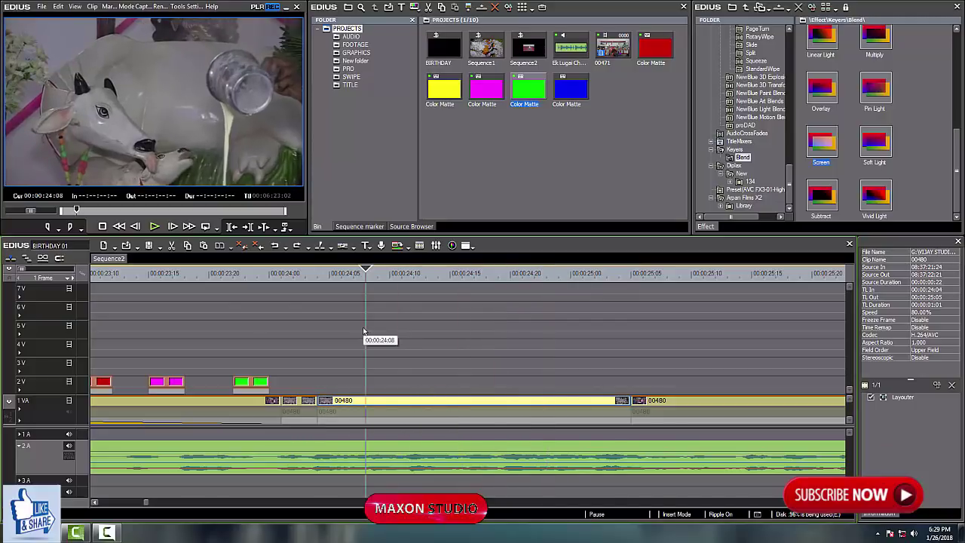
{"action": "key", "text": "Left"}
{"action": "key", "text": "Left"}
{"action": "key", "text": "Left"}
{"action": "key", "text": "Left"}
{"action": "key", "text": "Left"}
{"action": "key", "text": "Left"}
{"action": "key", "text": "Left"}
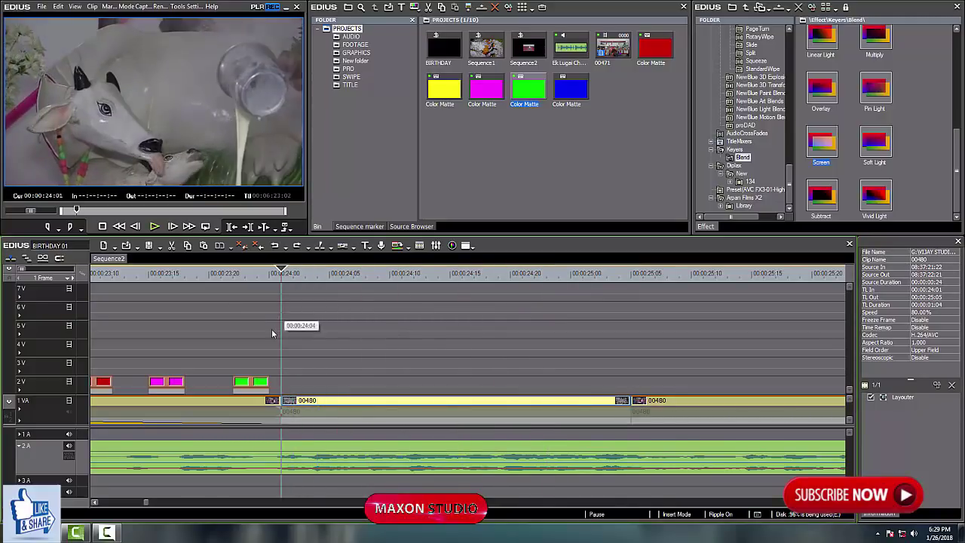
- Split the 00480 clip on the beats at 00:00:24:04, 24:11, 24:19 and 25:02
{"action": "key", "text": "space"}
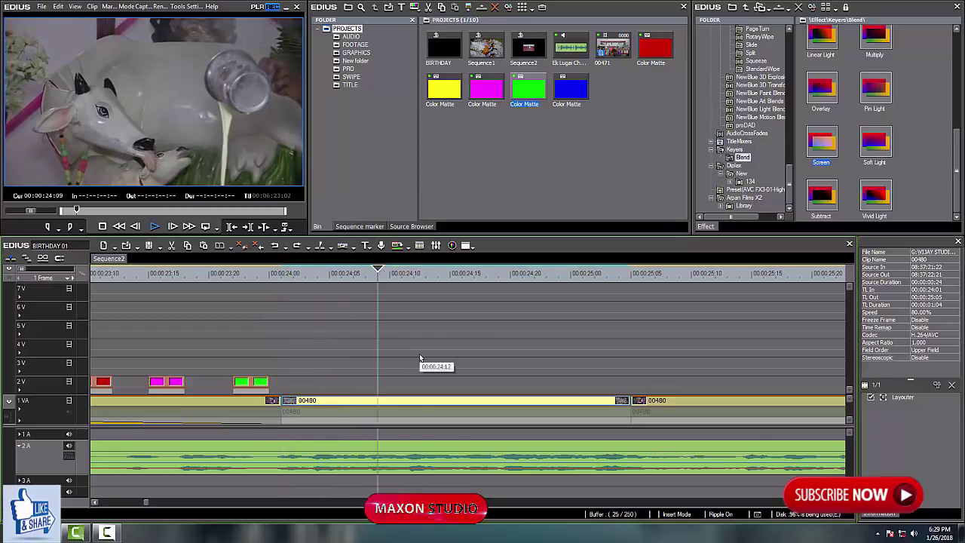
{"action": "left_click", "coordinate": [392, 320]}
{"action": "left_click", "coordinate": [313, 325]}
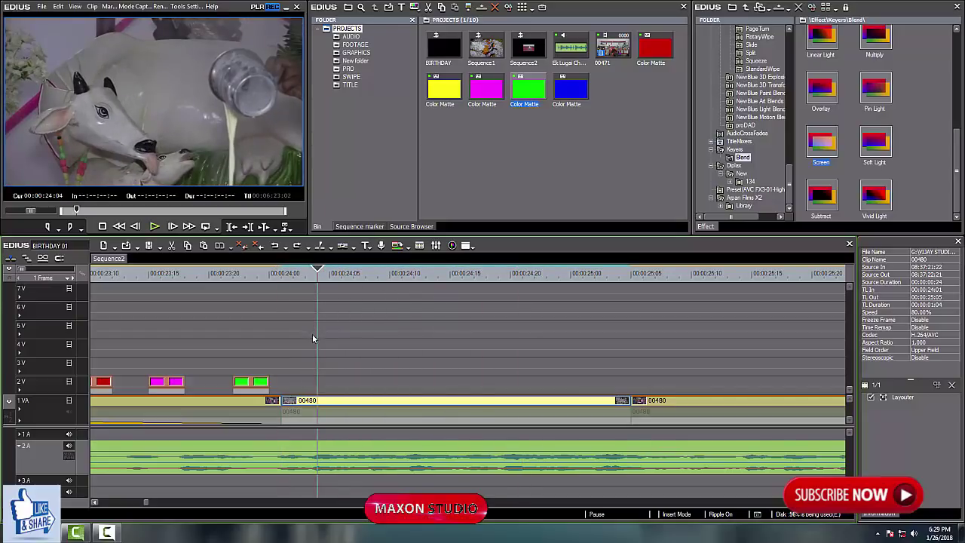
{"action": "key", "text": "c"}
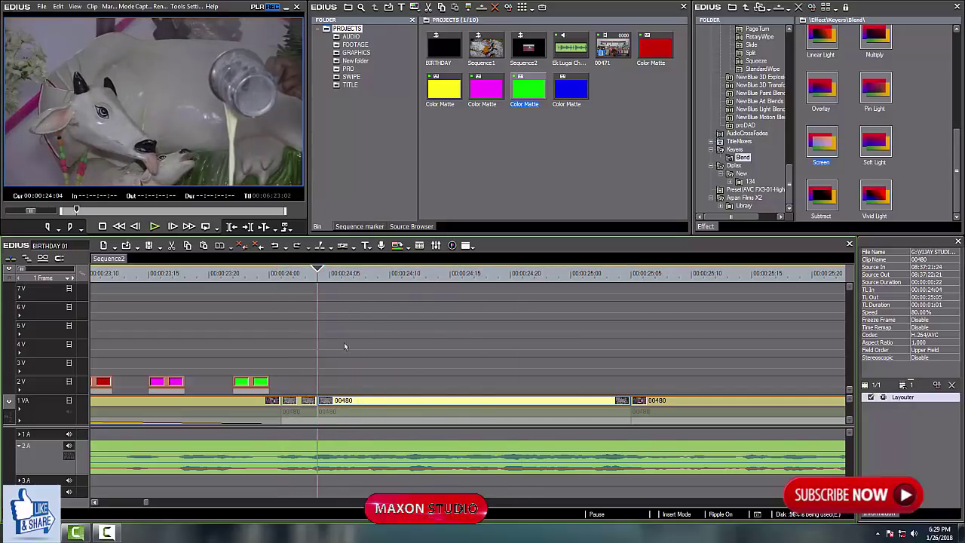
{"action": "left_click_drag", "start_coordinate": [322, 272], "coordinate": [503, 367]}
{"action": "key", "text": "c"}
{"action": "key", "text": "c"}
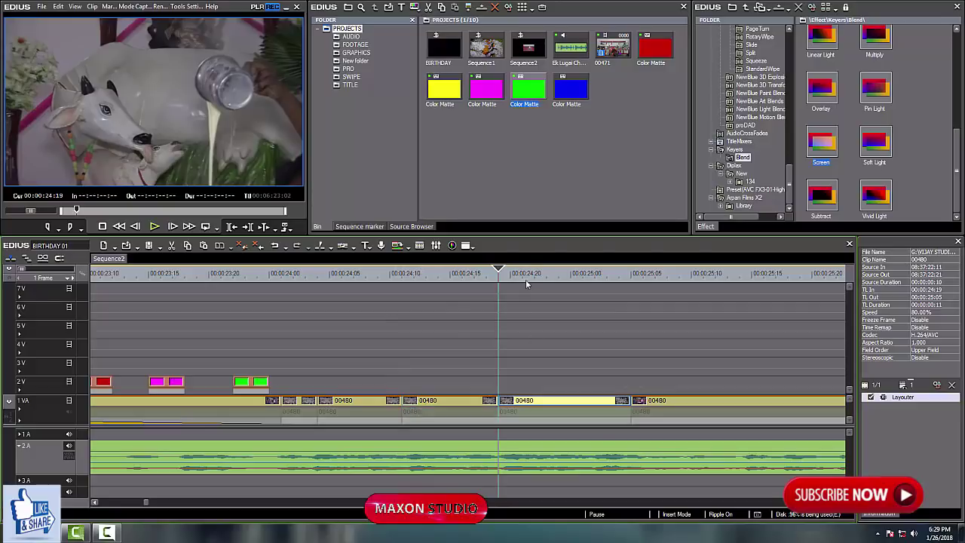
{"action": "left_click_drag", "start_coordinate": [525, 276], "coordinate": [586, 329]}
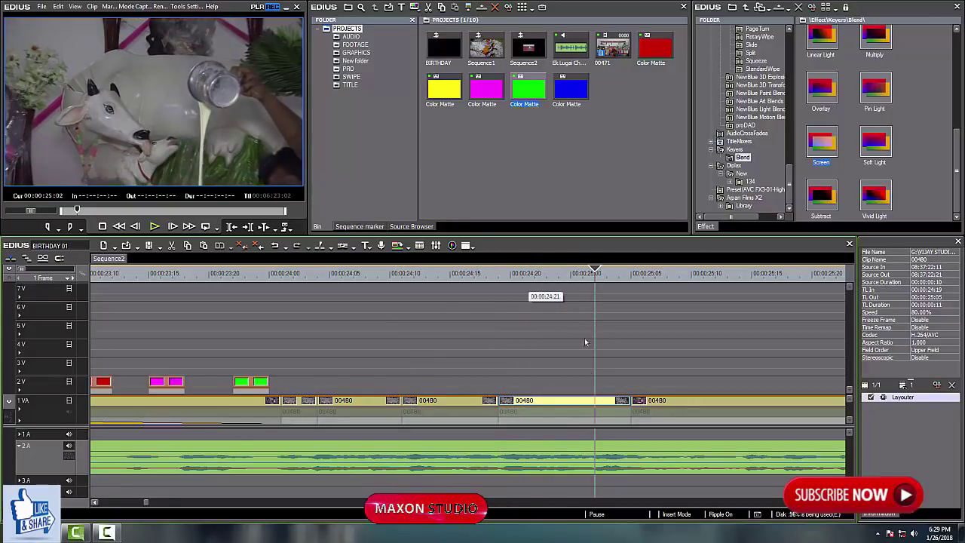
{"action": "key", "text": "c"}
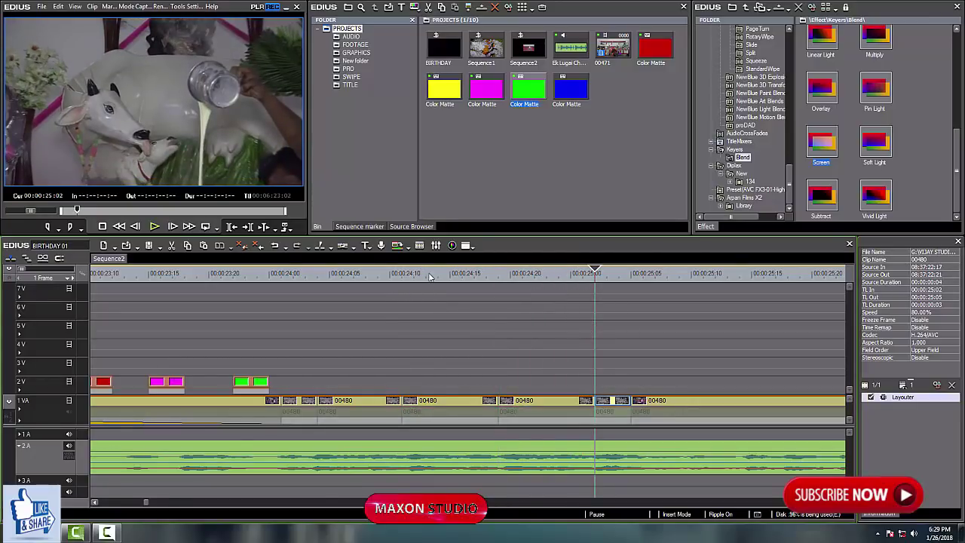
- Scale the 00480 piece between 00:00:24:04 and 24:11 proportionally to about 43.3% in the Layouter
{"action": "left_click_drag", "start_coordinate": [430, 276], "coordinate": [282, 369]}
{"action": "left_click", "coordinate": [298, 402]}
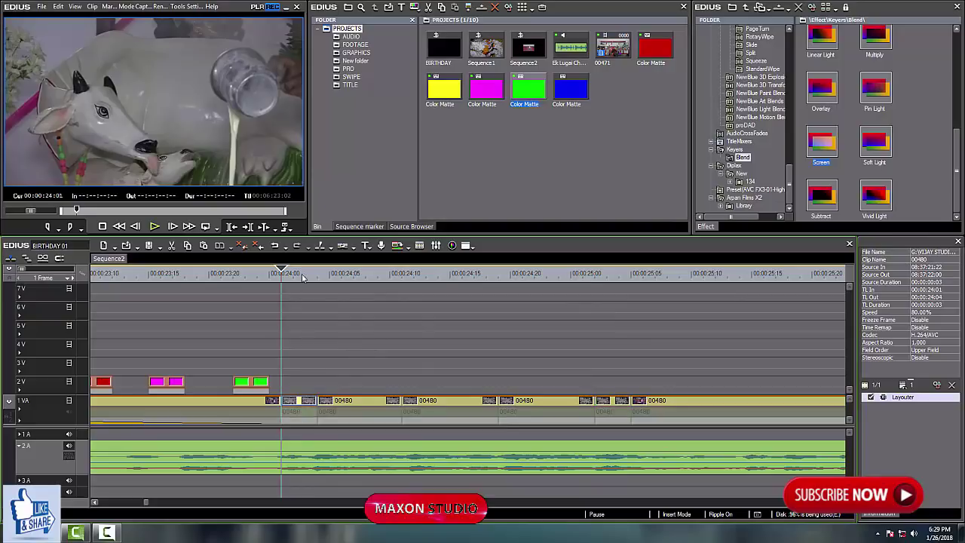
{"action": "left_click", "coordinate": [330, 275]}
{"action": "left_click", "coordinate": [343, 403]}
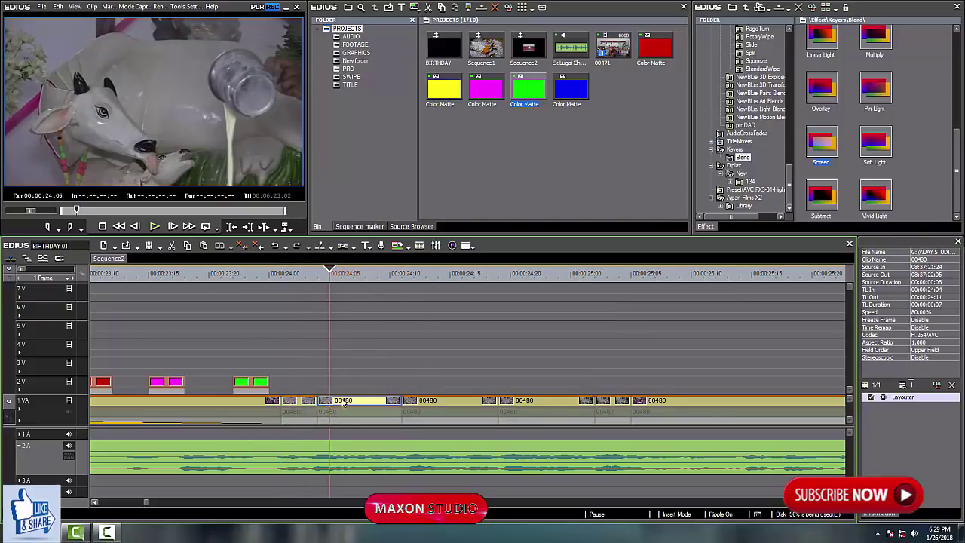
{"action": "double_click", "coordinate": [894, 400]}
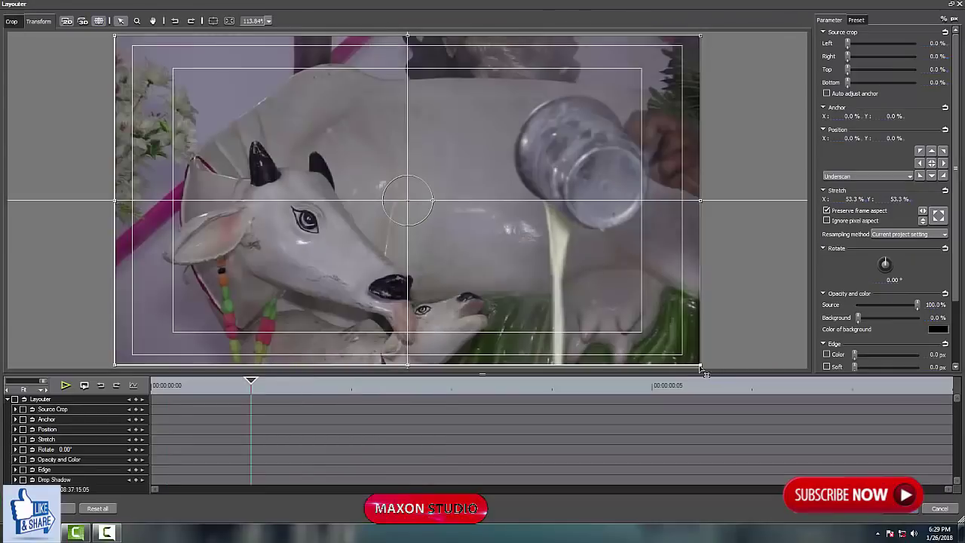
{"action": "left_click_drag", "start_coordinate": [701, 367], "coordinate": [645, 332]}
{"action": "left_click", "coordinate": [884, 511]}
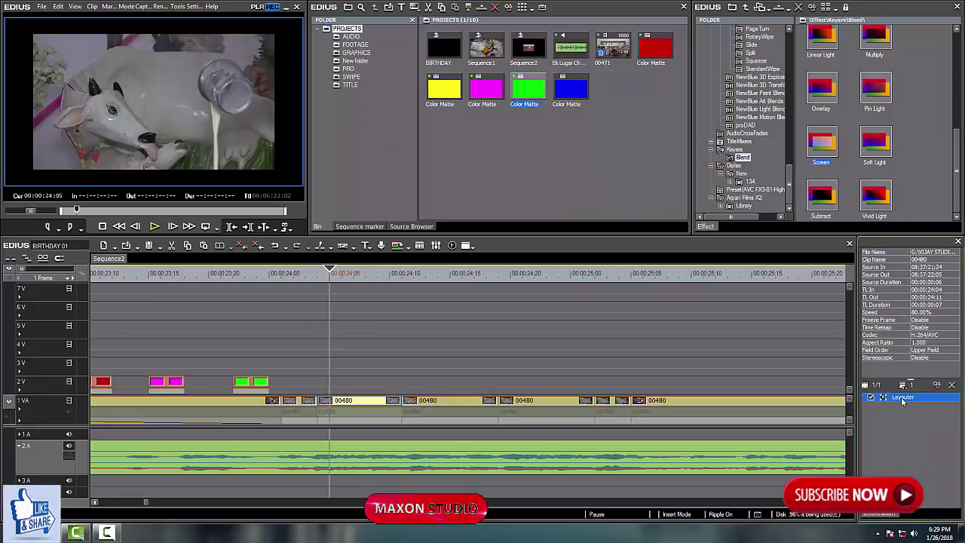
- Shrink the 00480 piece between 00:00:24:11 and 24:19 to about 35% in the Layouter
{"action": "left_click", "coordinate": [448, 400]}
{"action": "double_click", "coordinate": [902, 397]}
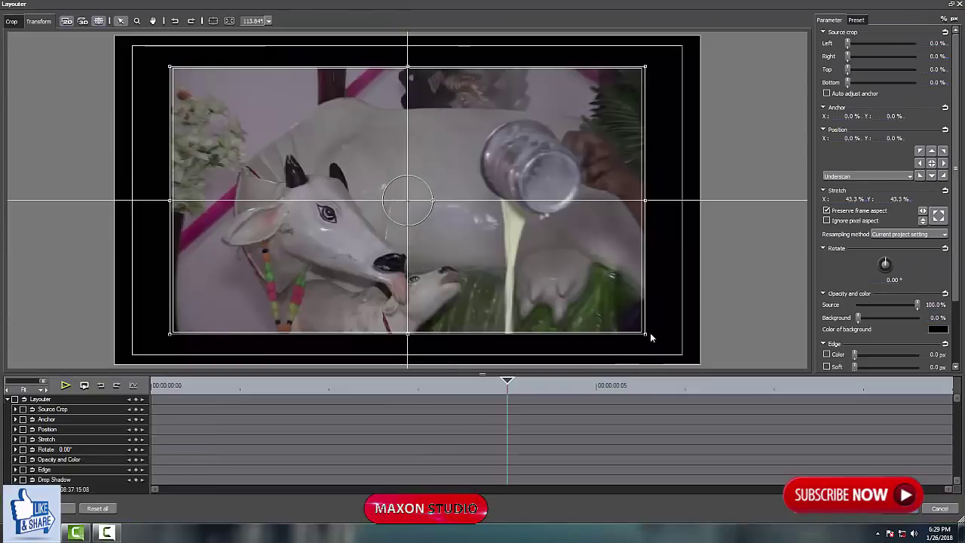
{"action": "left_click_drag", "start_coordinate": [646, 334], "coordinate": [600, 309]}
{"action": "left_click", "coordinate": [893, 511]}
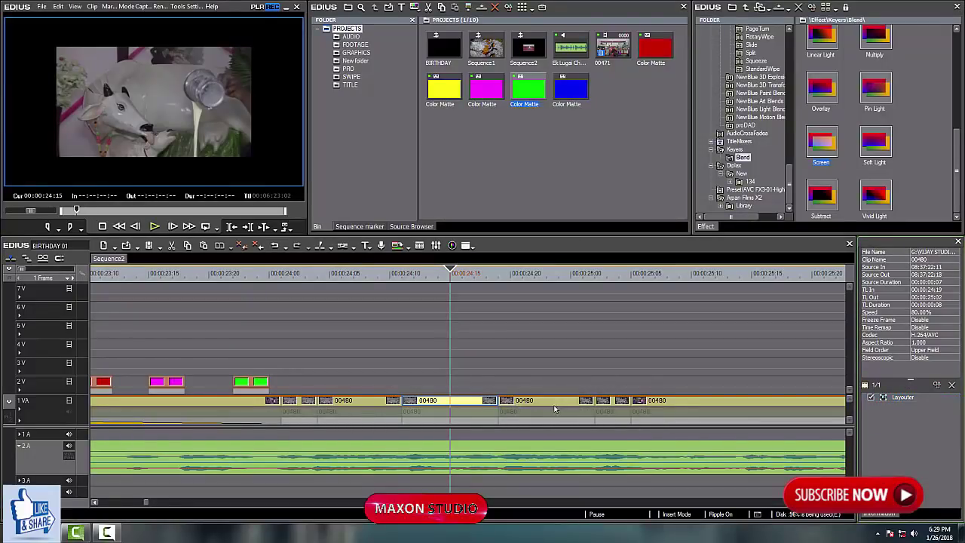
- Shrink the 00480 piece between 00:00:24:19 and 25:02 to about 23.6% in the Layouter
{"action": "left_click", "coordinate": [554, 407]}
{"action": "left_click", "coordinate": [522, 274]}
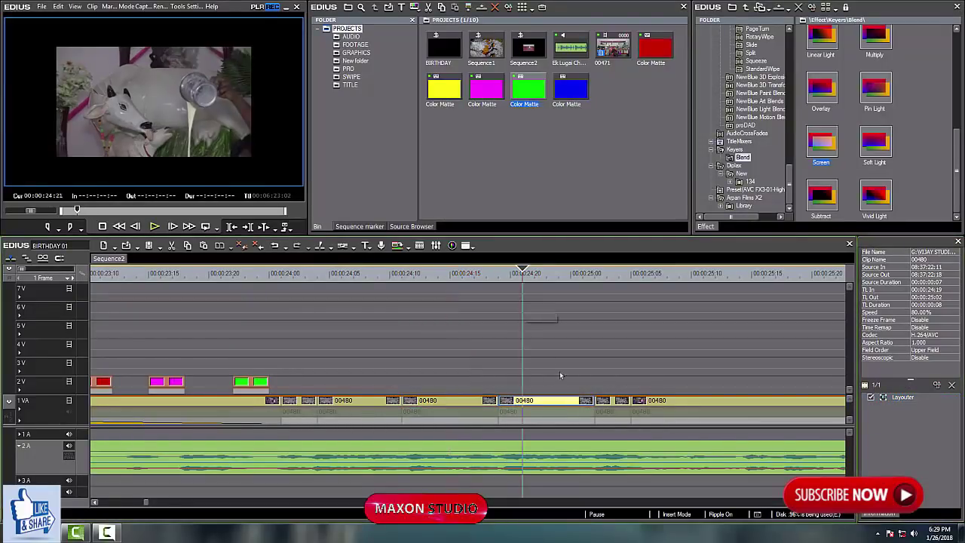
{"action": "double_click", "coordinate": [897, 398]}
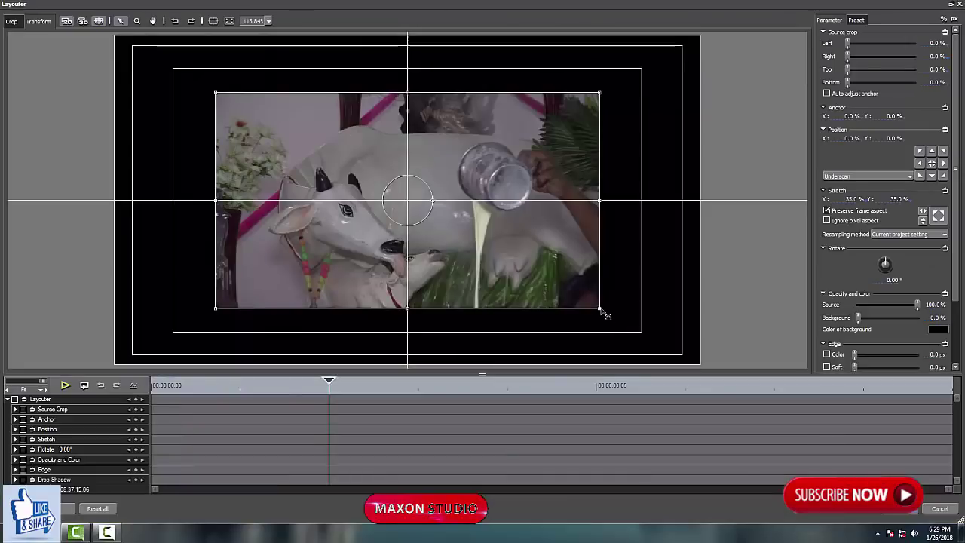
{"action": "left_click_drag", "start_coordinate": [603, 312], "coordinate": [538, 274]}
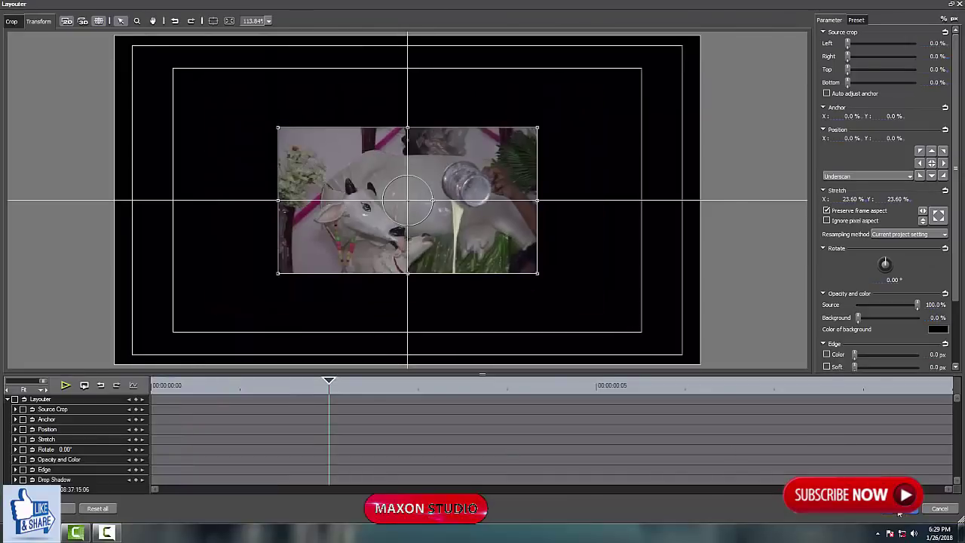
{"action": "left_click", "coordinate": [902, 509]}
- Scale the last short 00480 piece, from 00:00:25:02 to 25:05, smaller than the preceding piece in the Layouter
{"action": "left_click", "coordinate": [606, 273]}
{"action": "left_click", "coordinate": [619, 399]}
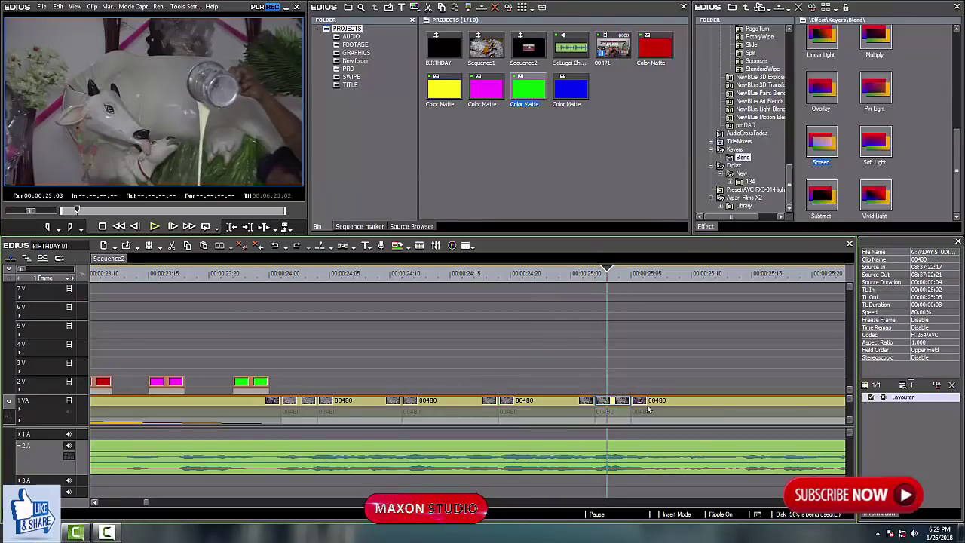
{"action": "double_click", "coordinate": [897, 399]}
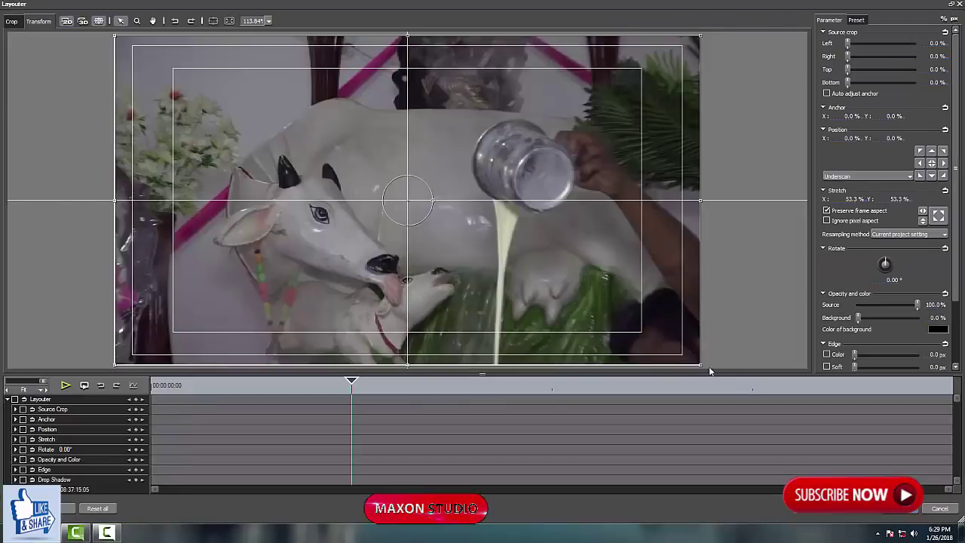
{"action": "left_click_drag", "start_coordinate": [705, 371], "coordinate": [518, 271]}
{"action": "key", "text": "Return"}
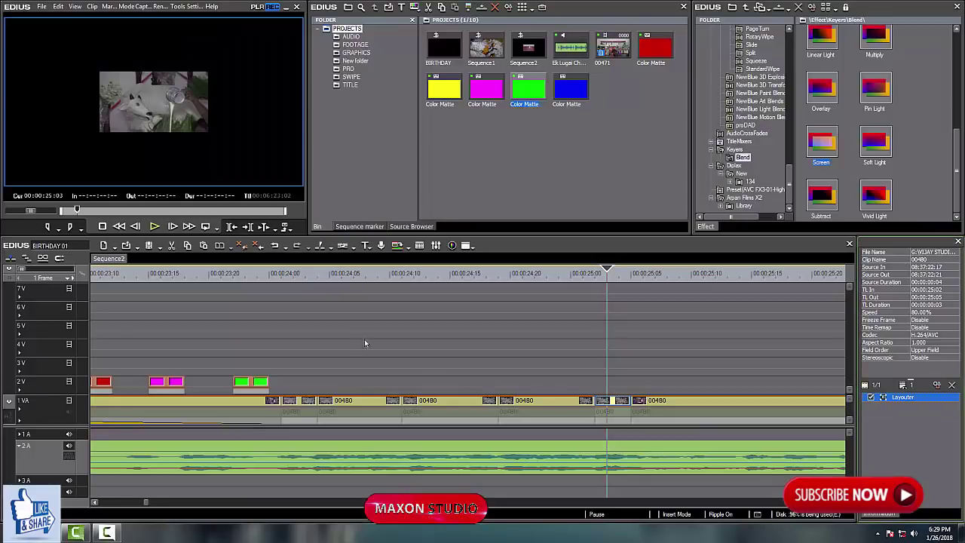
- Play the stepped shrinking pieces from 00:00:23:22 to check the effect against the music
{"action": "left_click", "coordinate": [294, 282]}
{"action": "scroll", "coordinate": [289, 293], "scroll_direction": "down", "scroll_amount": 1}
{"action": "left_click", "coordinate": [281, 274]}
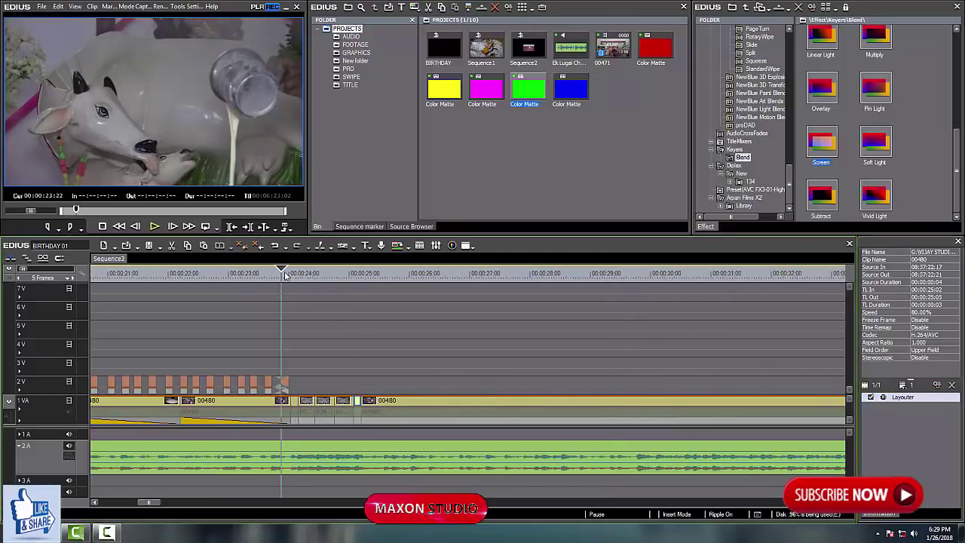
{"action": "key", "text": "space"}
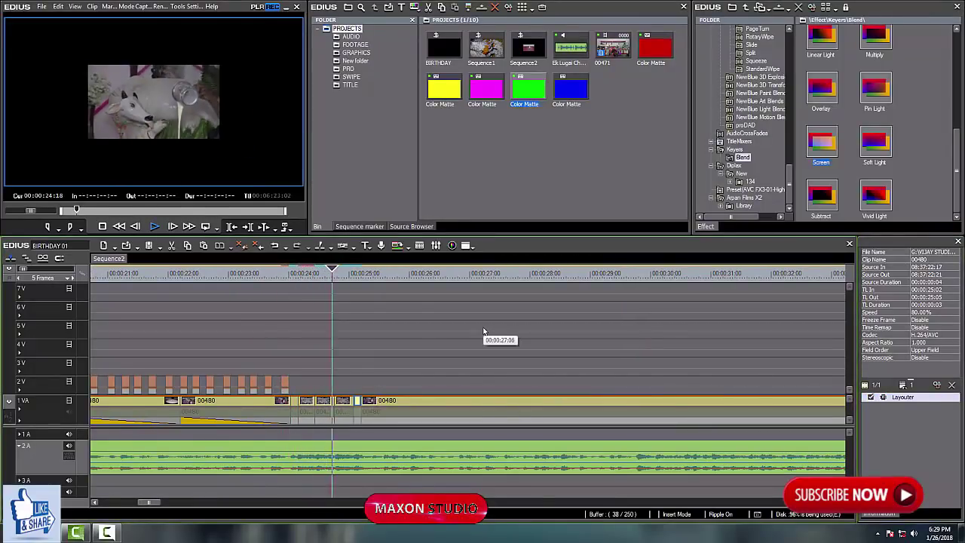
- Replay the stepped shrinking 00480 pieces from 00:00:23:18 into the full-size footage that follows
{"action": "left_click", "coordinate": [272, 274]}
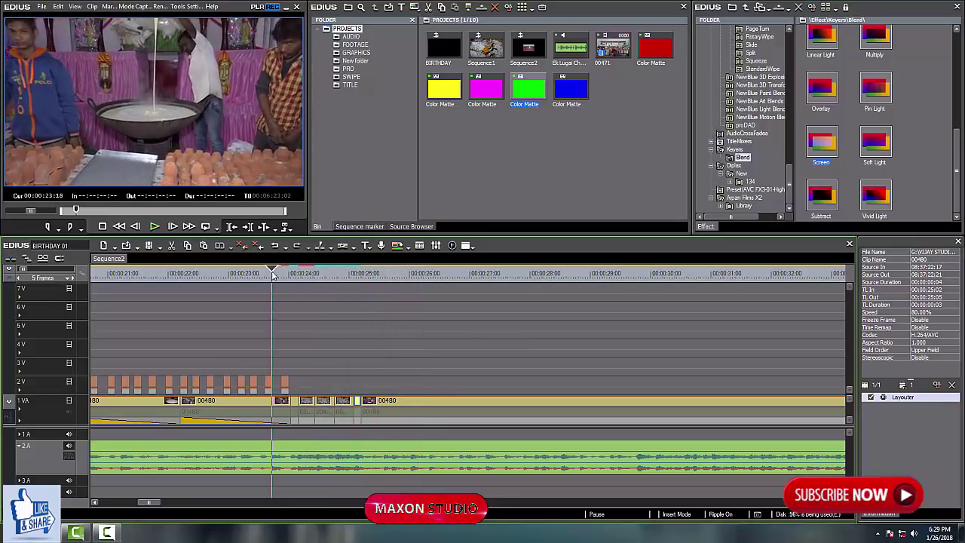
{"action": "key", "text": "space"}
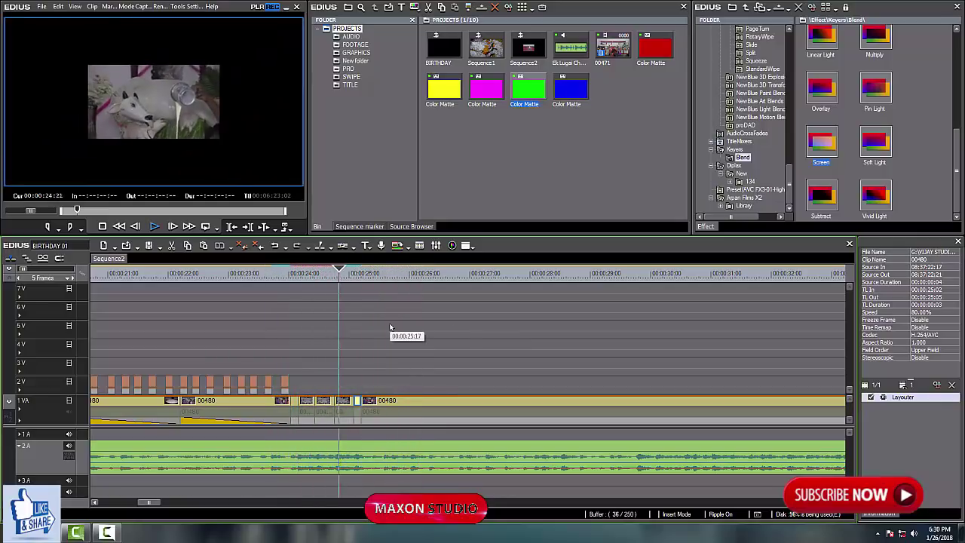
{"action": "key", "text": "space"}
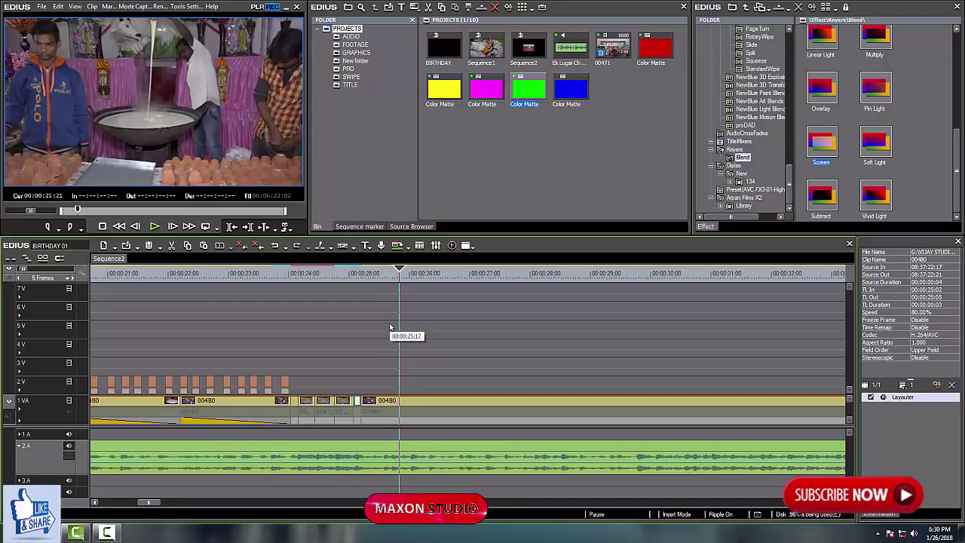
- Play the end of the shrinking section around 00:00:25:00 several times to check the return to full-size footage against the music
{"action": "scroll", "coordinate": [388, 326], "scroll_direction": "up", "scroll_amount": 1}
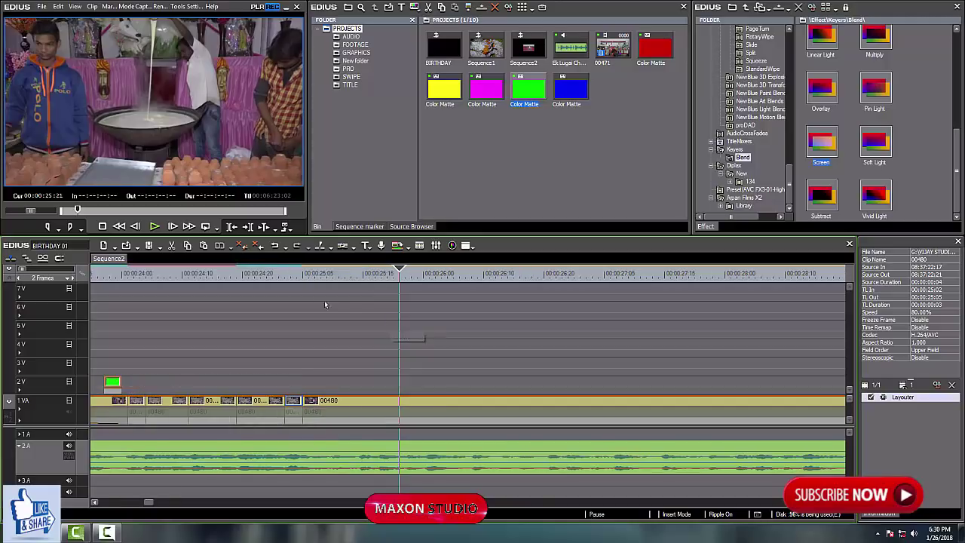
{"action": "left_click", "coordinate": [267, 274]}
{"action": "key", "text": "space"}
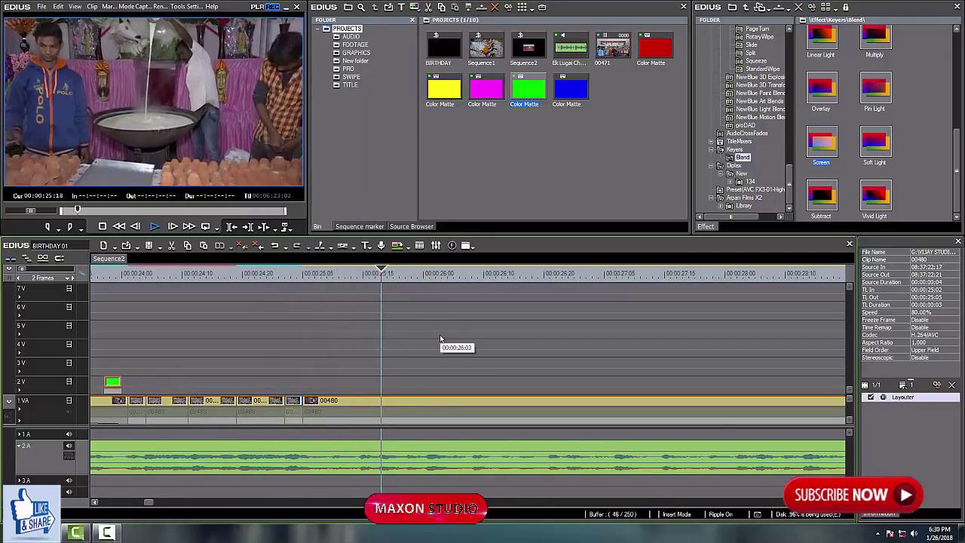
{"action": "key", "text": "space"}
{"action": "scroll", "coordinate": [516, 342], "scroll_direction": "down", "scroll_amount": 1}
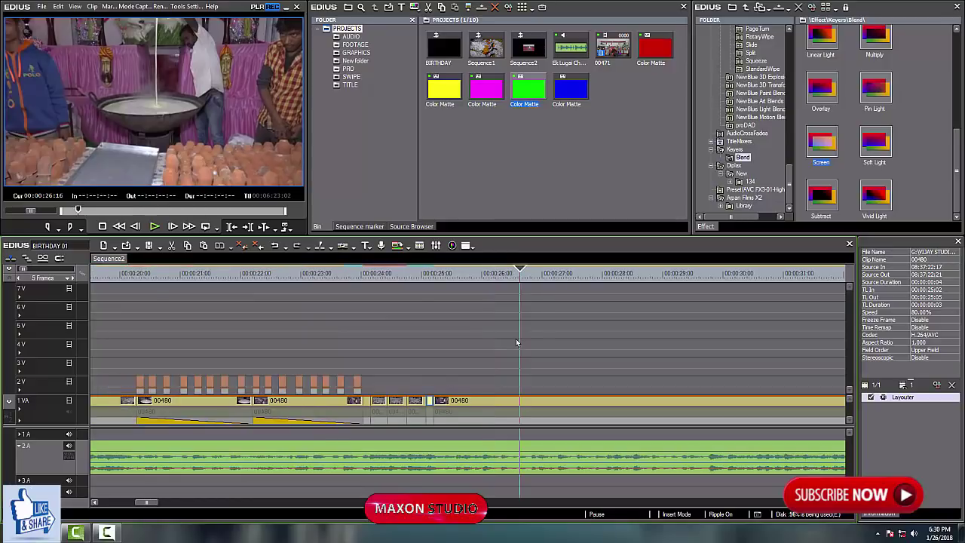
{"action": "left_click", "coordinate": [422, 286]}
{"action": "key", "text": "space"}
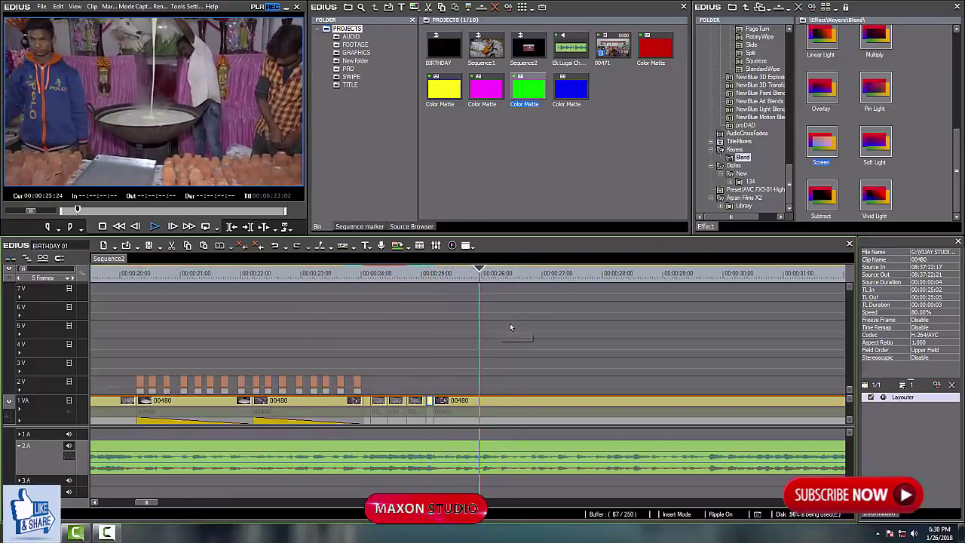
{"action": "left_click", "coordinate": [428, 292]}
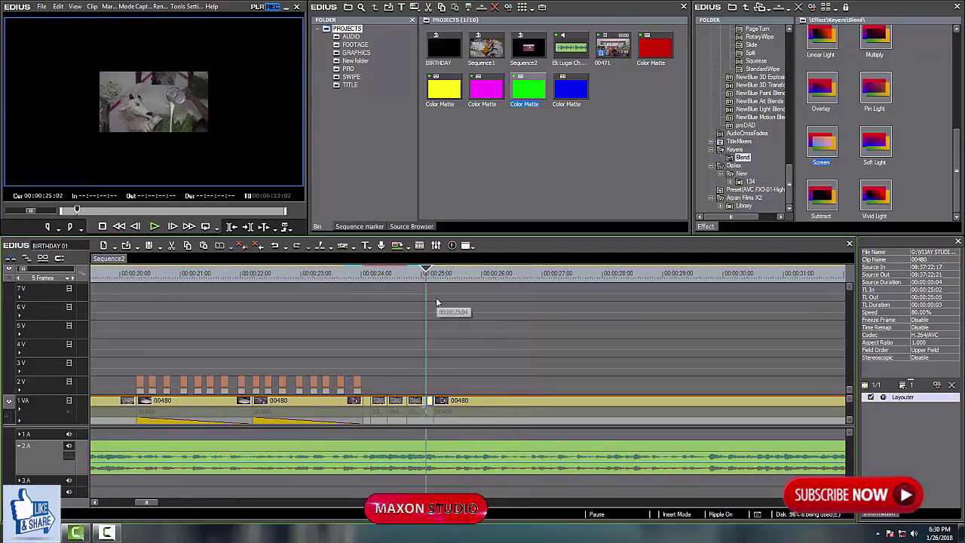
{"action": "scroll", "coordinate": [450, 301], "scroll_direction": "up", "scroll_amount": 2}
{"action": "left_click_drag", "start_coordinate": [408, 270], "coordinate": [364, 310]}
{"action": "key", "text": "space"}
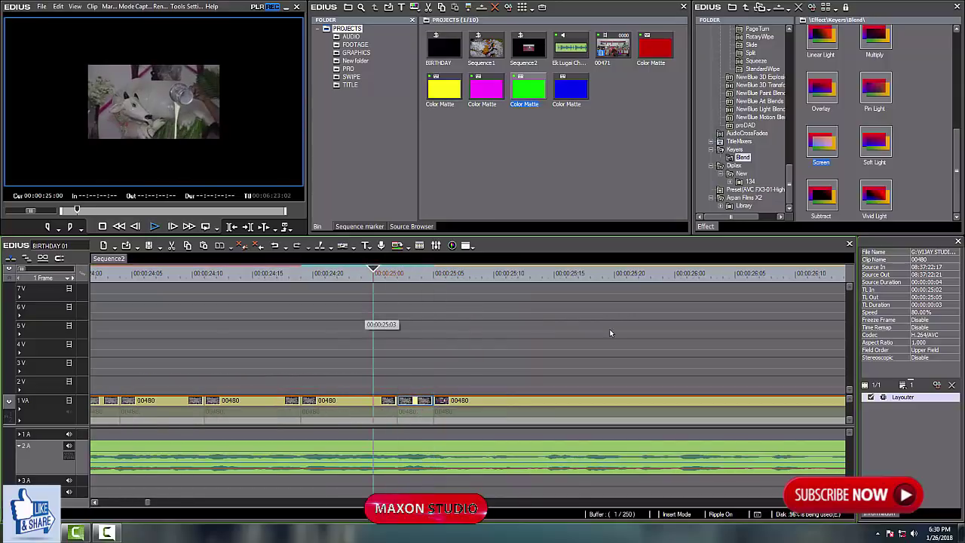
{"action": "key", "text": "space"}
{"action": "scroll", "coordinate": [588, 335], "scroll_direction": "down", "scroll_amount": 2}
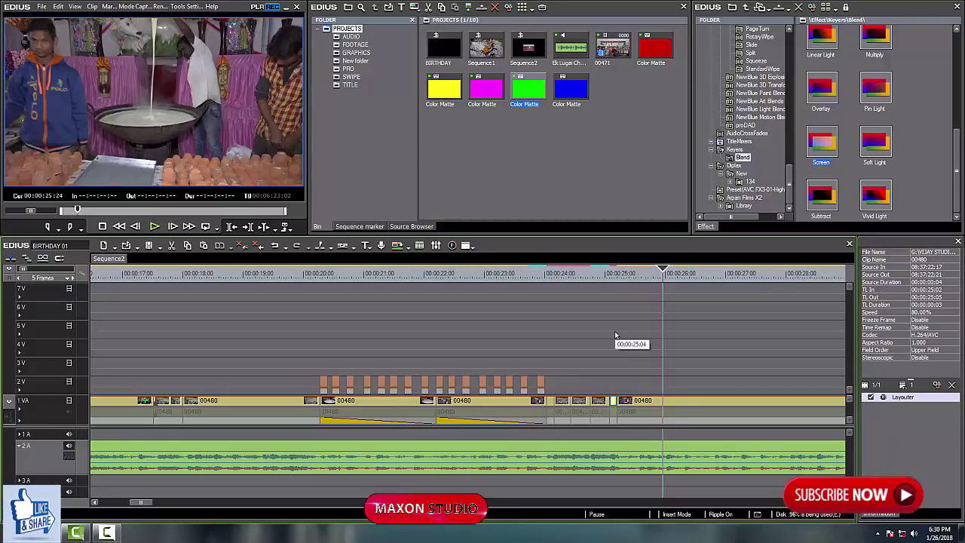
- Play Sequence2 from its start into the circle transition and colour flash section to review the edit so far
{"action": "scroll", "coordinate": [632, 335], "scroll_direction": "up", "scroll_amount": 1}
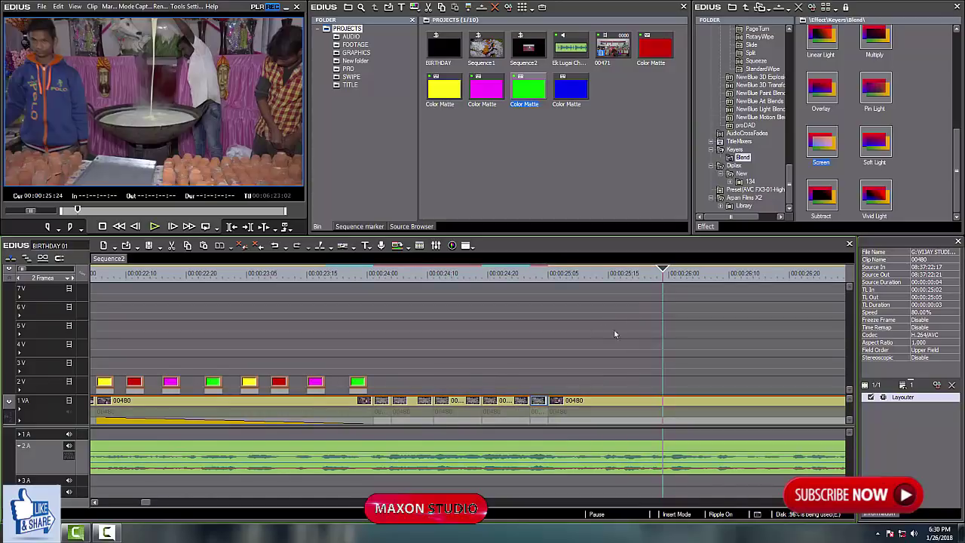
{"action": "scroll", "coordinate": [600, 334], "scroll_direction": "down", "scroll_amount": 3}
{"action": "scroll", "coordinate": [754, 342], "scroll_direction": "up", "scroll_amount": 3}
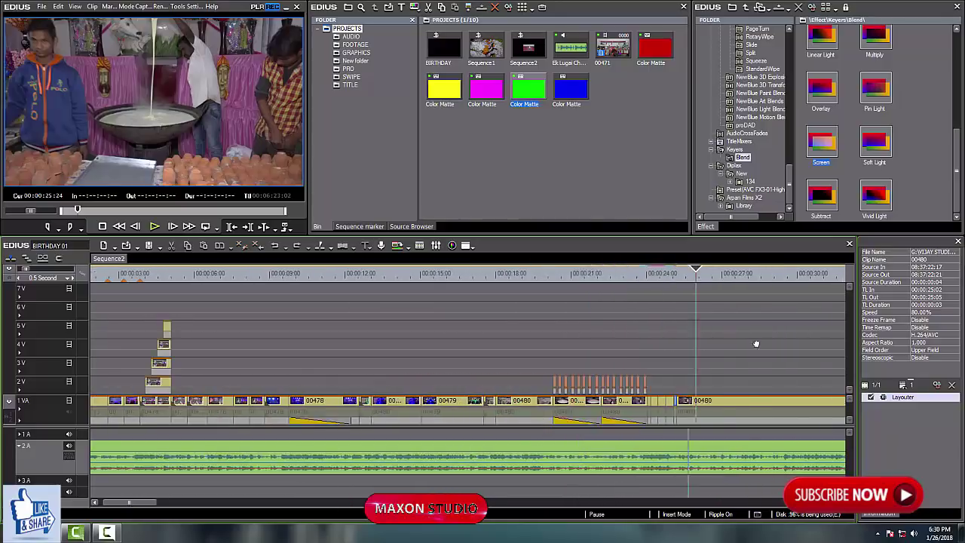
{"action": "scroll", "coordinate": [668, 351], "scroll_direction": "down", "scroll_amount": 3}
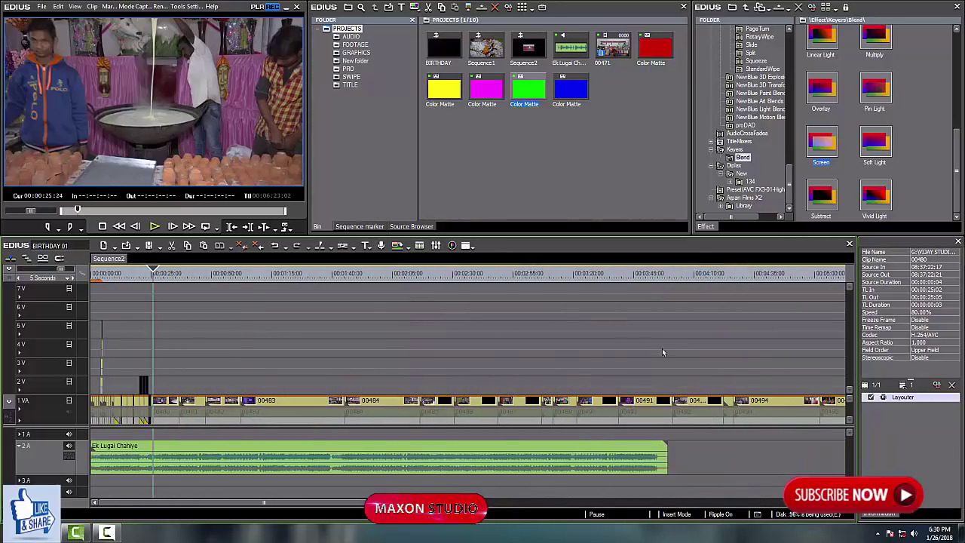
{"action": "key", "text": "Home"}
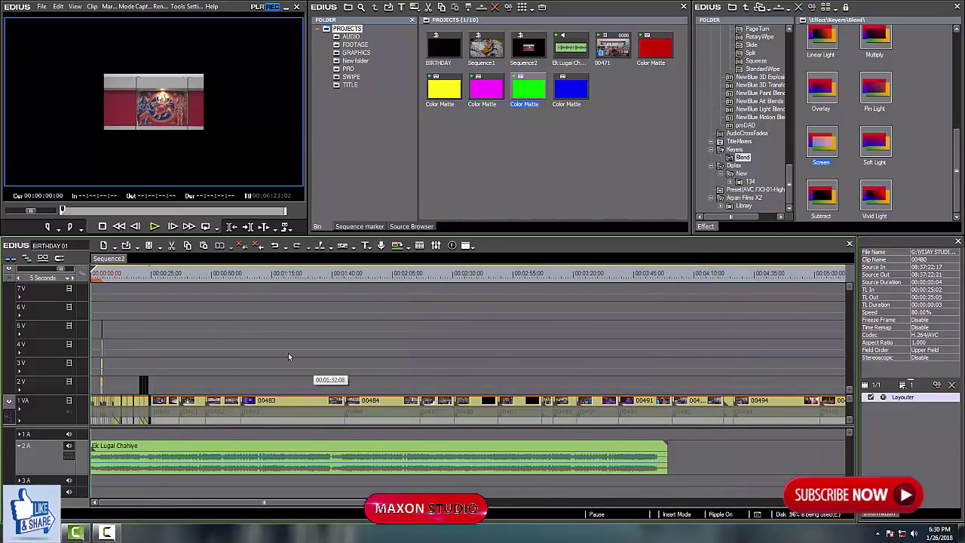
{"action": "scroll", "coordinate": [342, 347], "scroll_direction": "up", "scroll_amount": 3}
{"action": "key", "text": "space"}
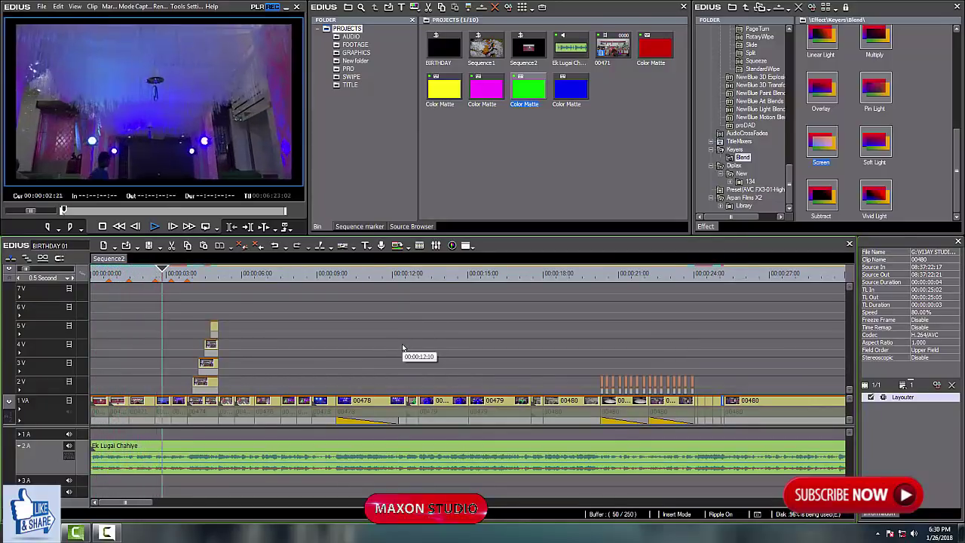
{"action": "scroll", "coordinate": [384, 344], "scroll_direction": "down", "scroll_amount": 2}
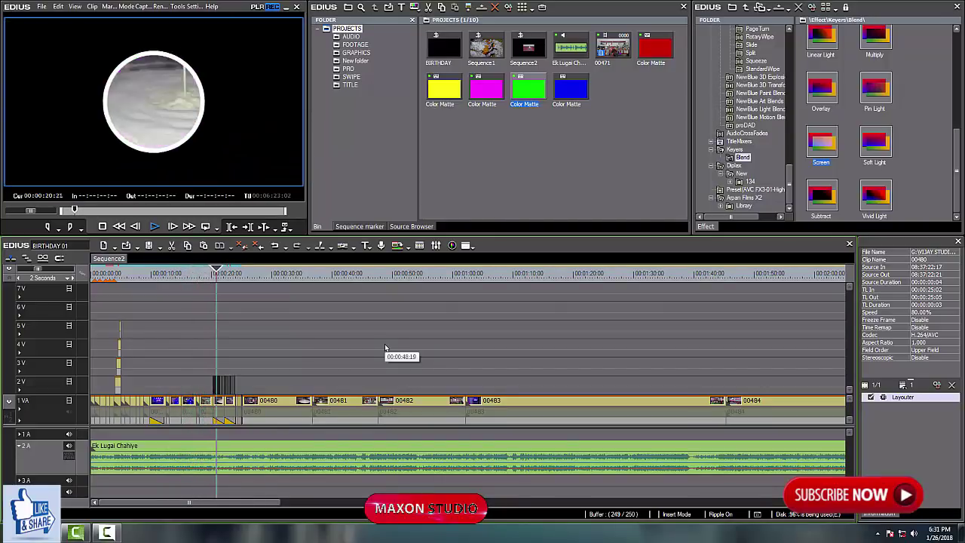
{"action": "key", "text": "space"}
- Replay the circle transition and colour flash section from 00:00:20:03 to check the flashes against the beats
{"action": "scroll", "coordinate": [266, 317], "scroll_direction": "up", "scroll_amount": 3}
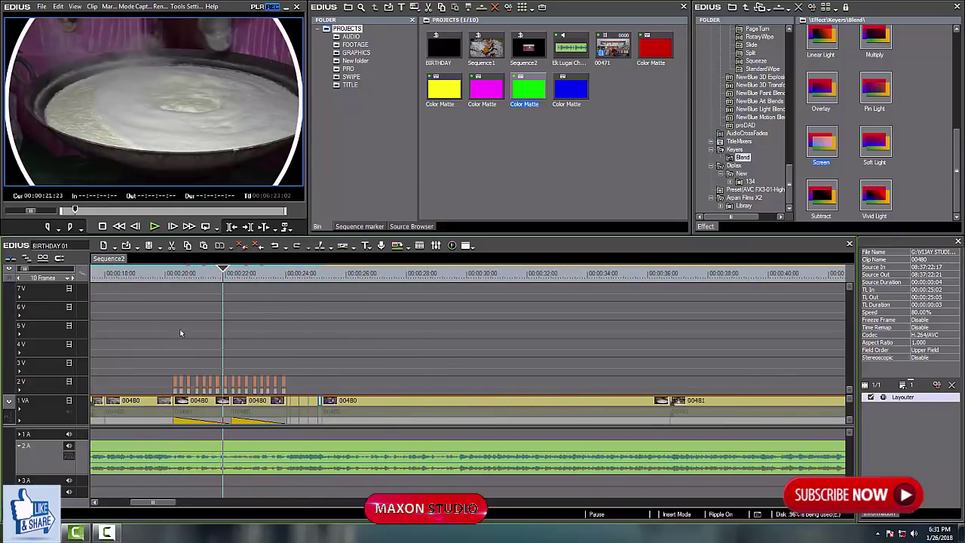
{"action": "left_click_drag", "start_coordinate": [182, 333], "coordinate": [344, 332]}
{"action": "scroll", "coordinate": [344, 333], "scroll_direction": "up", "scroll_amount": 1}
{"action": "left_click", "coordinate": [393, 279]}
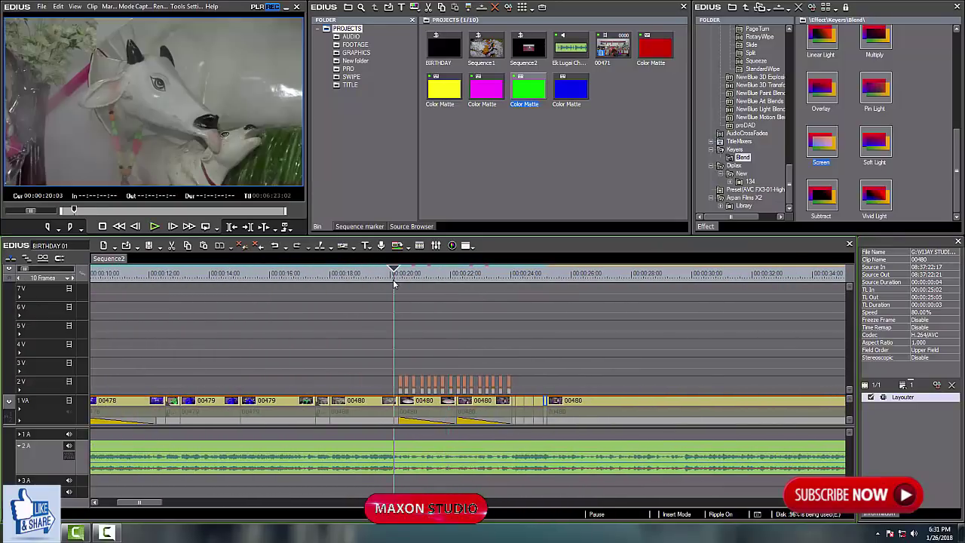
{"action": "scroll", "coordinate": [436, 300], "scroll_direction": "up", "scroll_amount": 1}
{"action": "scroll", "coordinate": [436, 301], "scroll_direction": "up", "scroll_amount": 1}
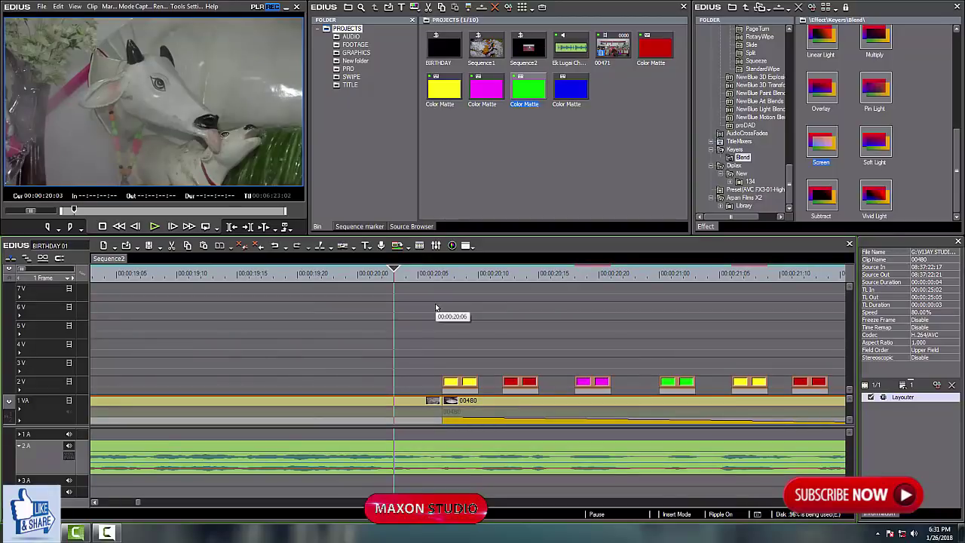
{"action": "scroll", "coordinate": [444, 308], "scroll_direction": "down", "scroll_amount": 2}
{"action": "key", "text": "space"}
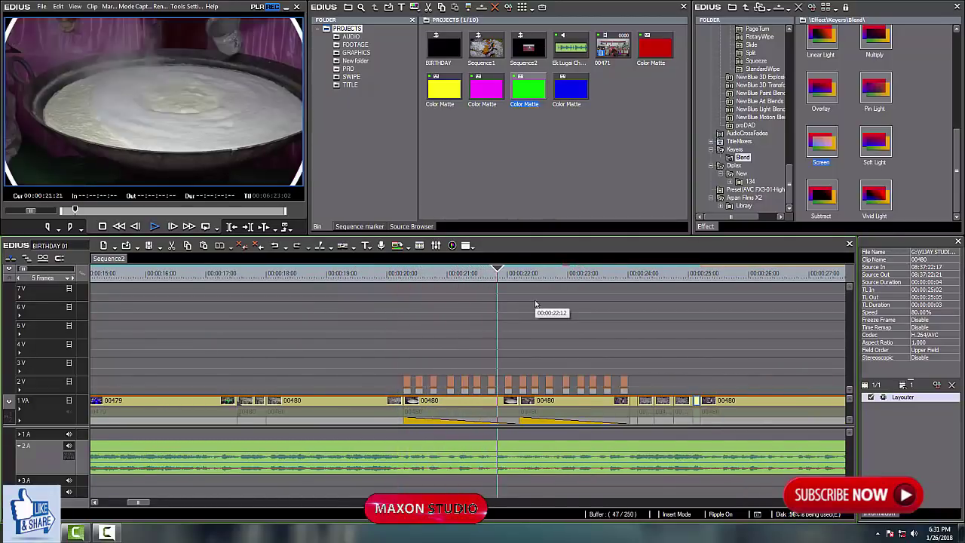
{"action": "key", "text": "space"}
- Return to the start of Sequence2 and play the opening 00472 and 00471 clips to review their stepped scaling
{"action": "key", "text": "Home"}
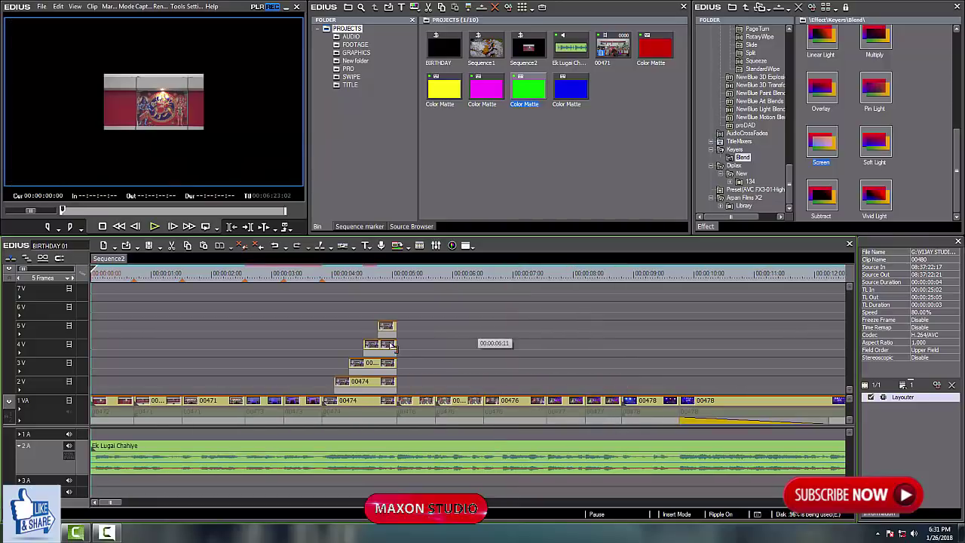
{"action": "scroll", "coordinate": [170, 360], "scroll_direction": "up", "scroll_amount": 2}
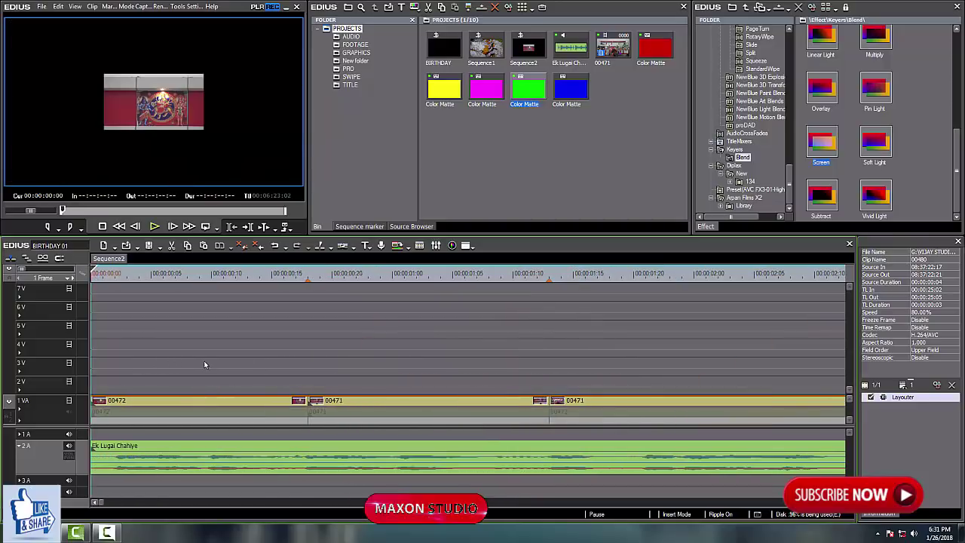
{"action": "scroll", "coordinate": [205, 364], "scroll_direction": "down", "scroll_amount": 3}
{"action": "scroll", "coordinate": [314, 351], "scroll_direction": "up", "scroll_amount": 2}
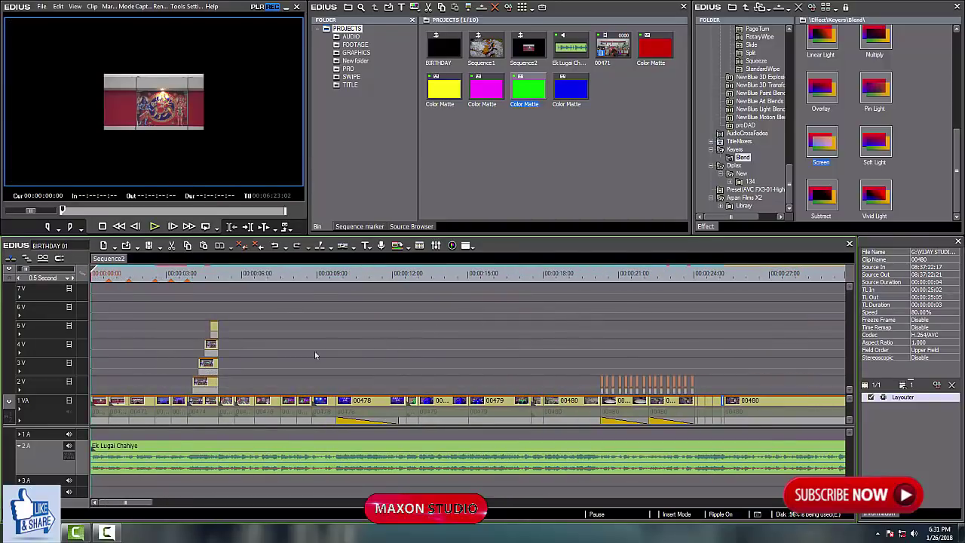
{"action": "key", "text": "space"}
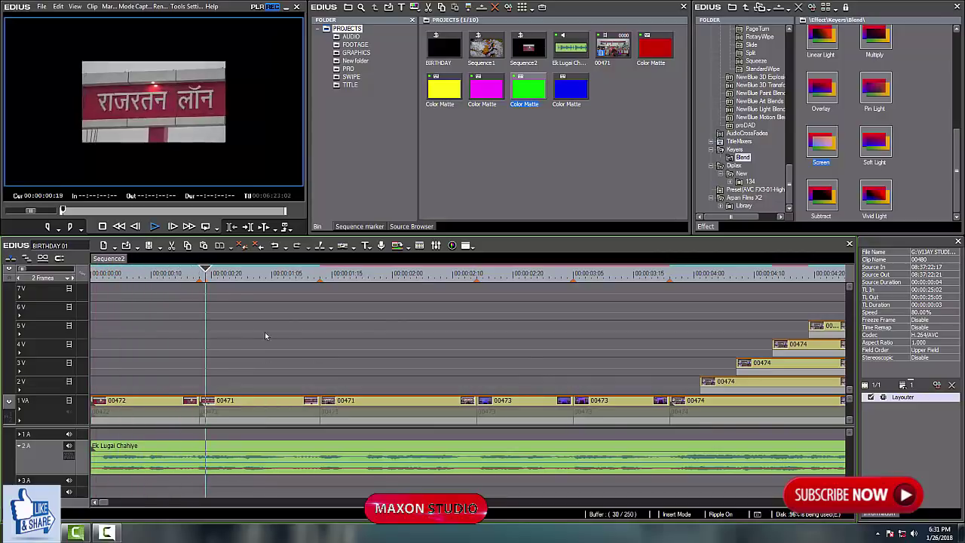
{"action": "scroll", "coordinate": [273, 346], "scroll_direction": "down", "scroll_amount": 2}
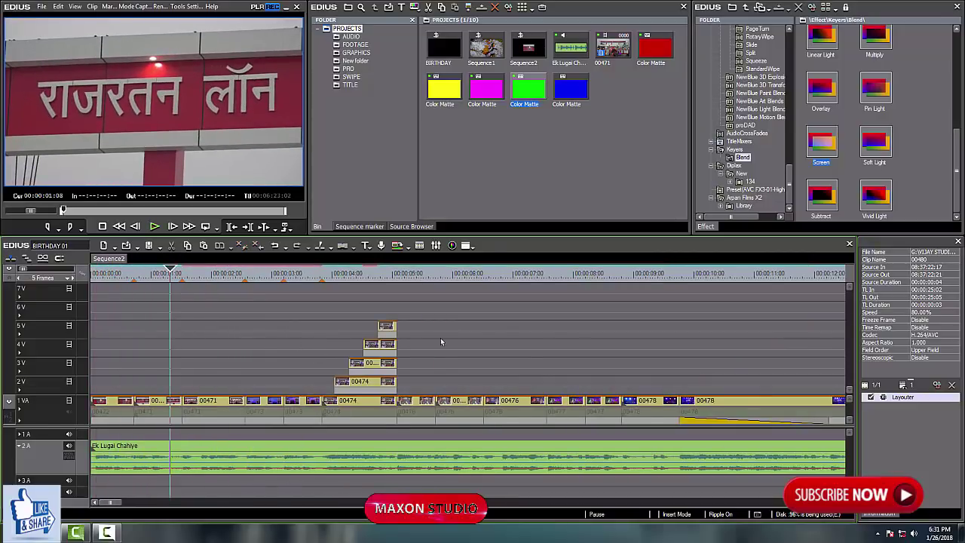
{"action": "scroll", "coordinate": [441, 338], "scroll_direction": "down", "scroll_amount": 1}
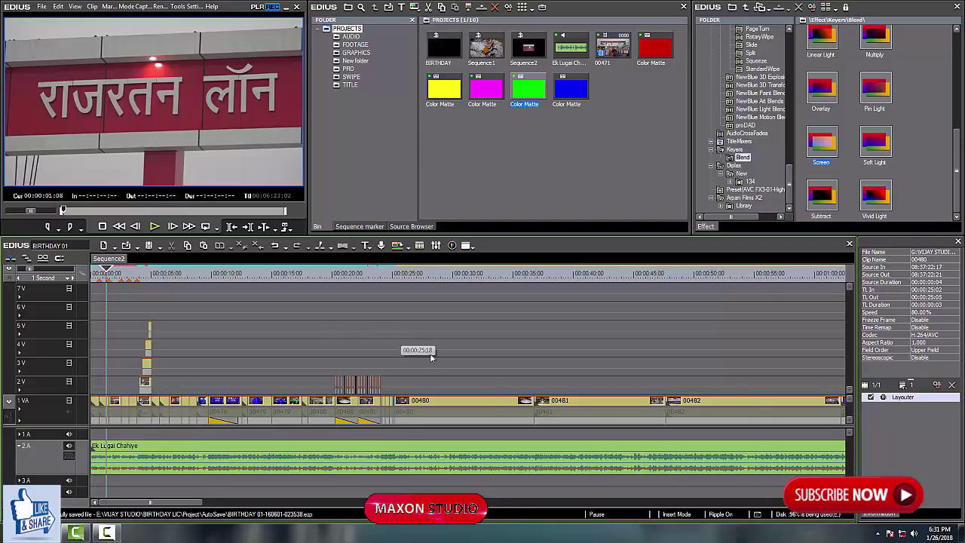
{"action": "scroll", "coordinate": [392, 344], "scroll_direction": "down", "scroll_amount": 2}
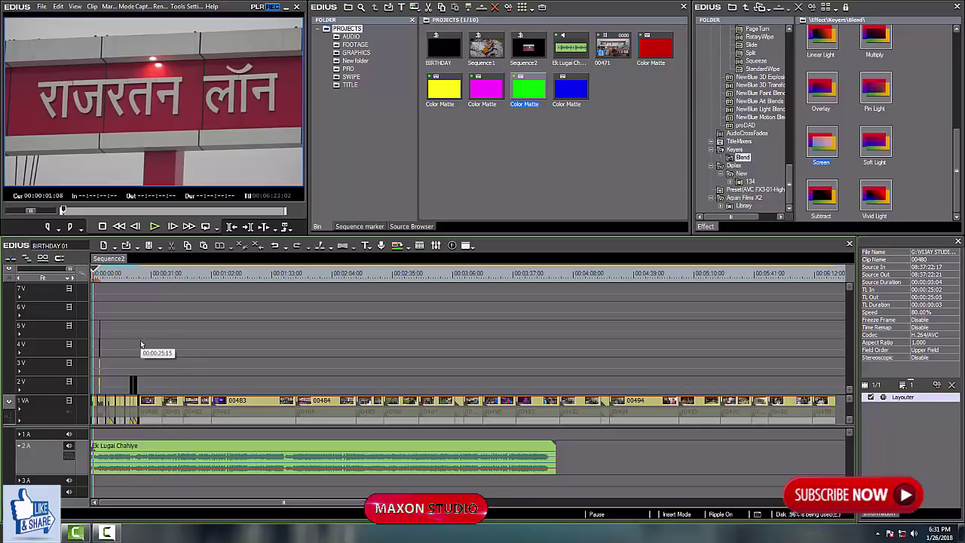
{"action": "scroll", "coordinate": [150, 346], "scroll_direction": "up", "scroll_amount": 2}
{"action": "scroll", "coordinate": [173, 346], "scroll_direction": "up", "scroll_amount": 1}
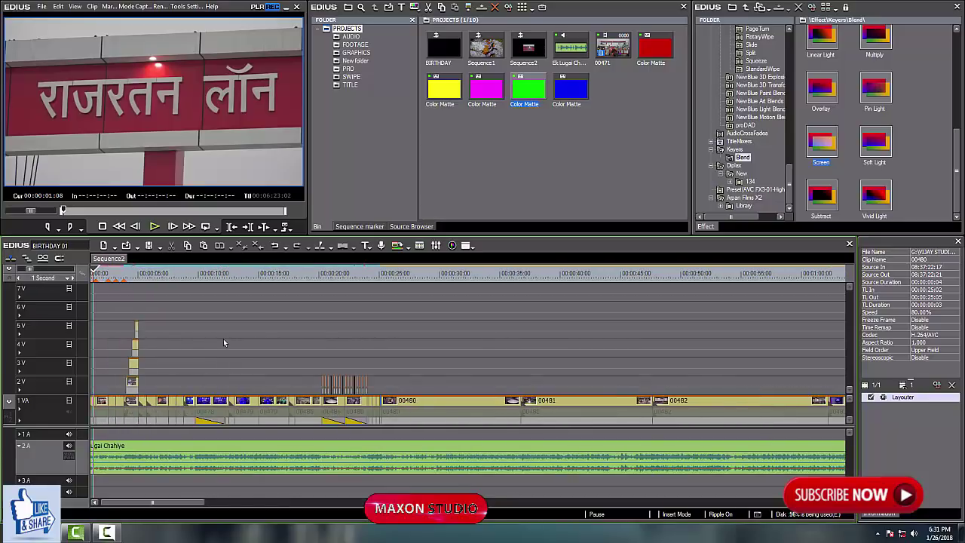
{"action": "scroll", "coordinate": [223, 343], "scroll_direction": "up", "scroll_amount": 1}
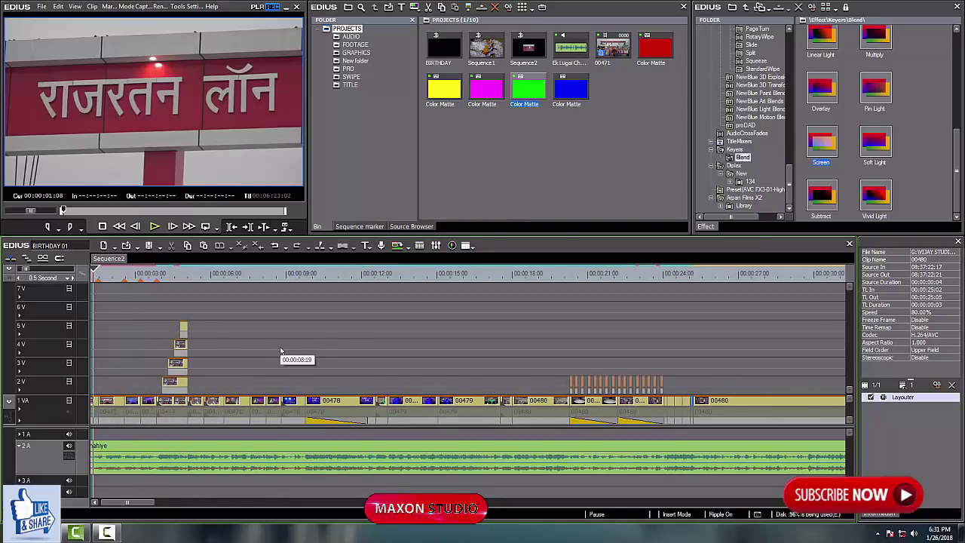
{"action": "scroll", "coordinate": [254, 347], "scroll_direction": "up", "scroll_amount": 1}
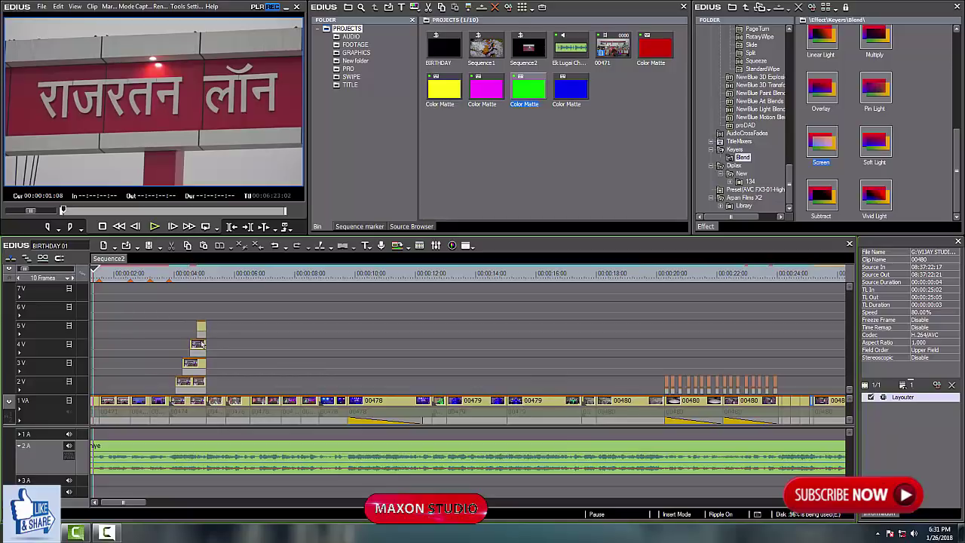
{"action": "scroll", "coordinate": [105, 301], "scroll_direction": "up", "scroll_amount": 2}
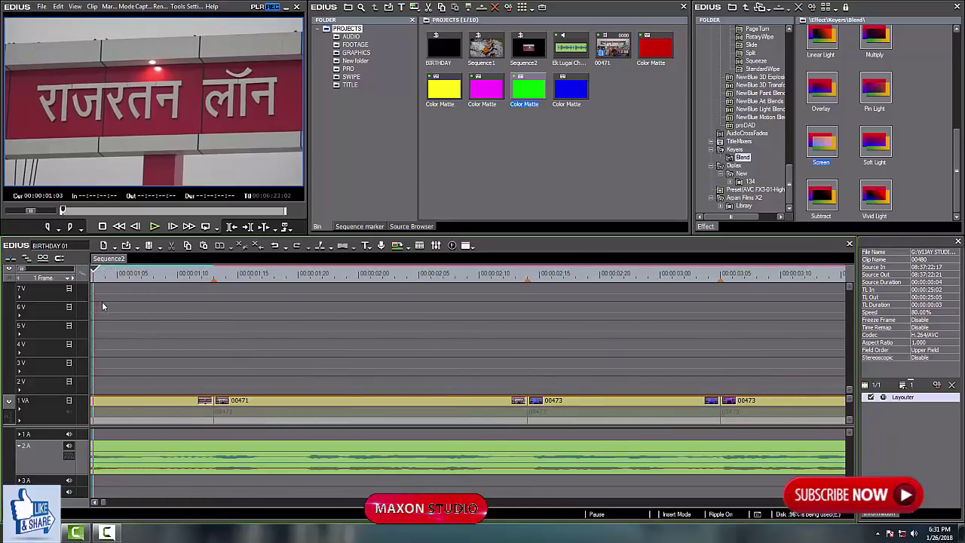
- Scrub from the start of Sequence2 to the cut at 00:00:01:13 to examine the opening clips and beat markers
{"action": "left_click", "coordinate": [146, 309]}
{"action": "key", "text": "Home"}
{"action": "left_click_drag", "start_coordinate": [127, 271], "coordinate": [548, 348]}
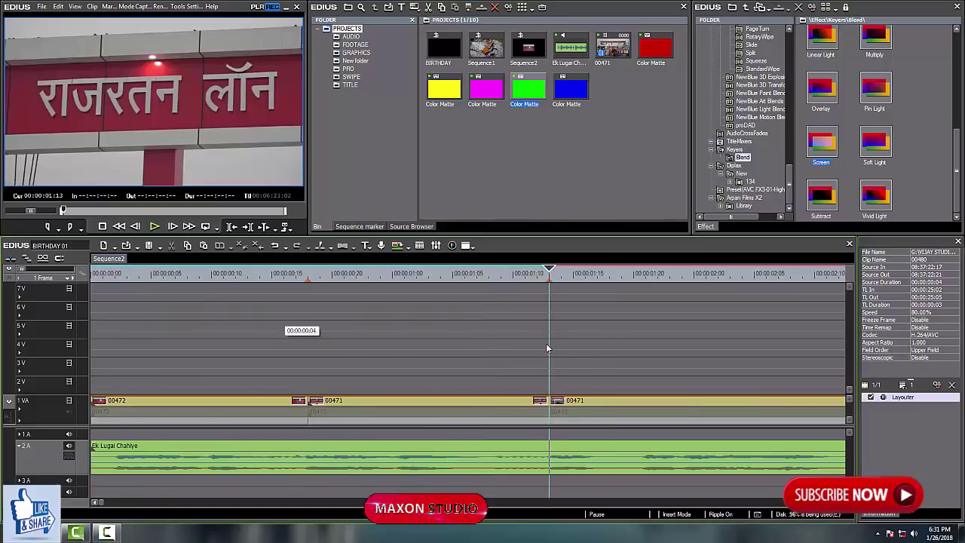
{"action": "scroll", "coordinate": [540, 344], "scroll_direction": "down", "scroll_amount": 1}
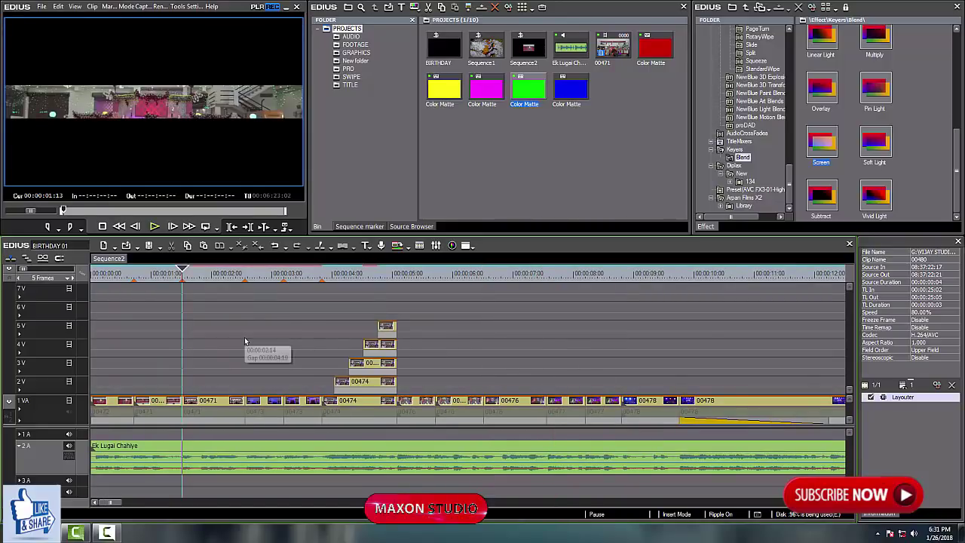